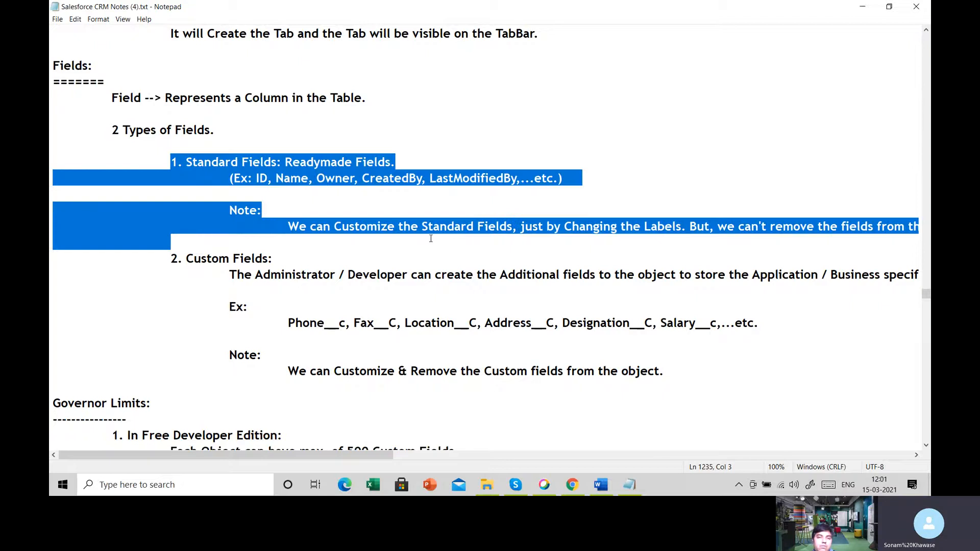
- Highlight the Custom Fields heading in the notes, and switch to Salesforce in Chrome to open a new account form
{"action": "left_click_drag", "start_coordinate": [169, 263], "coordinate": [341, 265]}
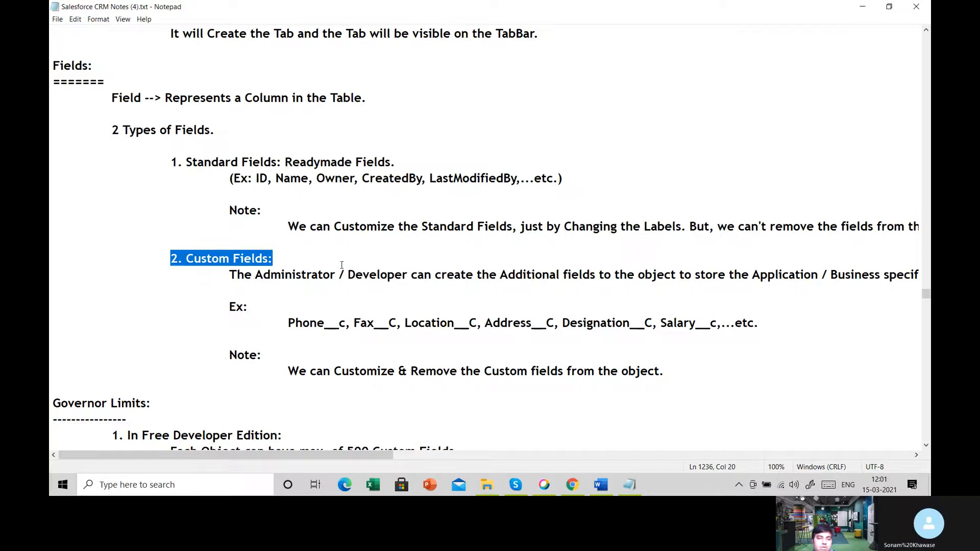
{"action": "left_click", "coordinate": [571, 484]}
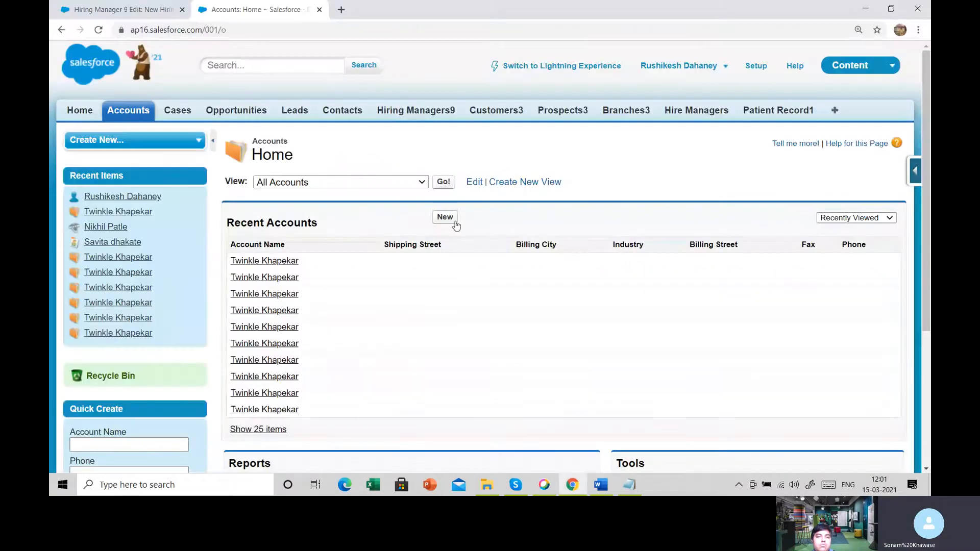
{"action": "left_click", "coordinate": [449, 222]}
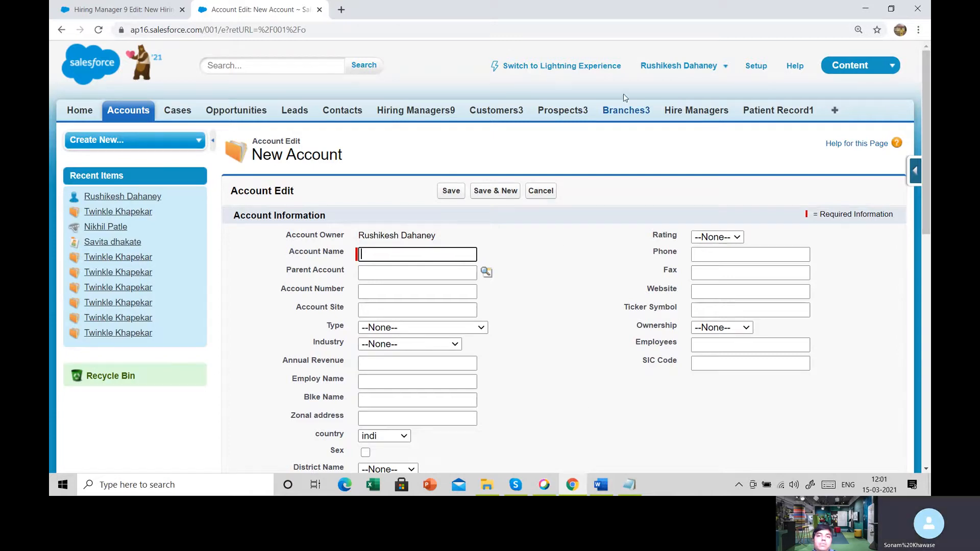
- Open a new Branch3 record form and examine its Branch3 Name, Country and State fields by highlighting them
{"action": "left_click", "coordinate": [626, 111]}
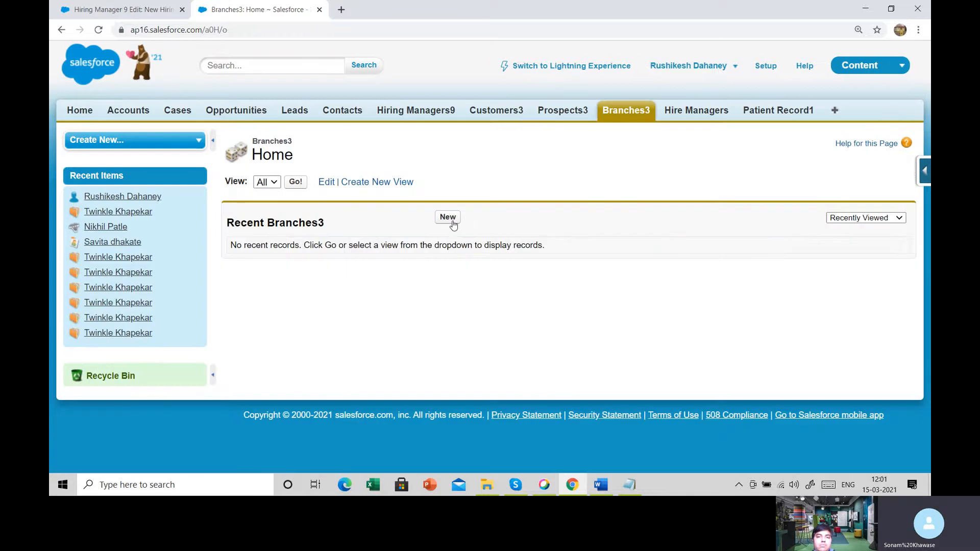
{"action": "left_click", "coordinate": [448, 217]}
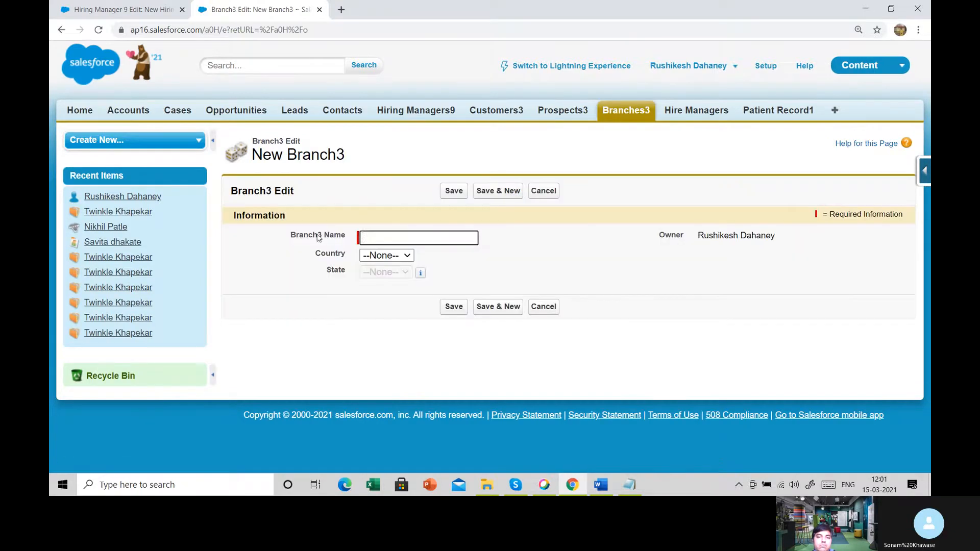
{"action": "left_click_drag", "start_coordinate": [316, 251], "coordinate": [405, 293]}
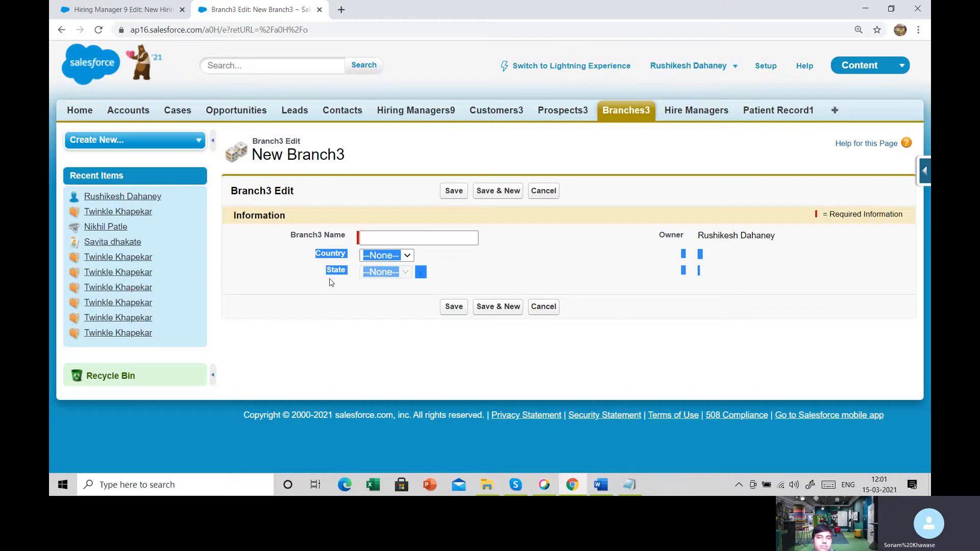
{"action": "left_click_drag", "start_coordinate": [324, 236], "coordinate": [356, 238]}
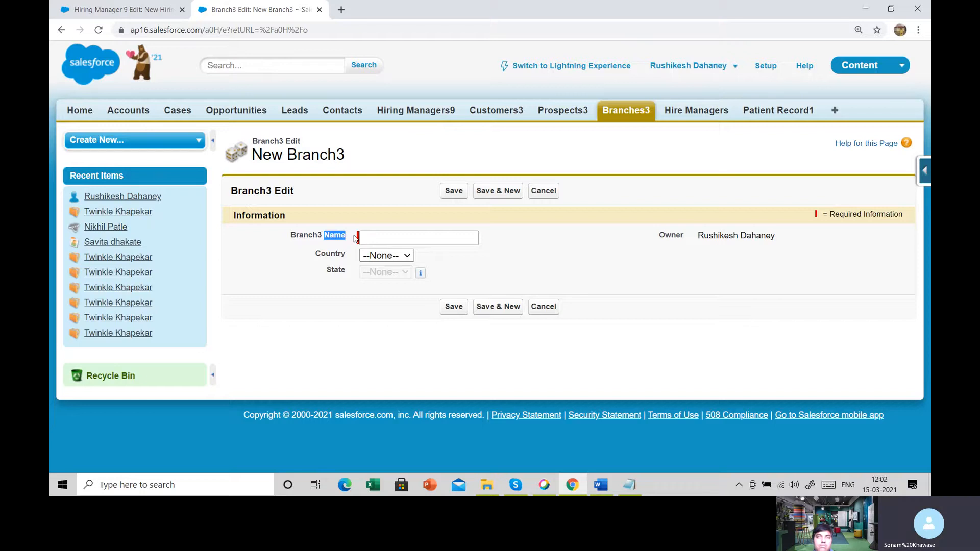
{"action": "left_click", "coordinate": [316, 256]}
{"action": "left_click_drag", "start_coordinate": [315, 256], "coordinate": [395, 294]}
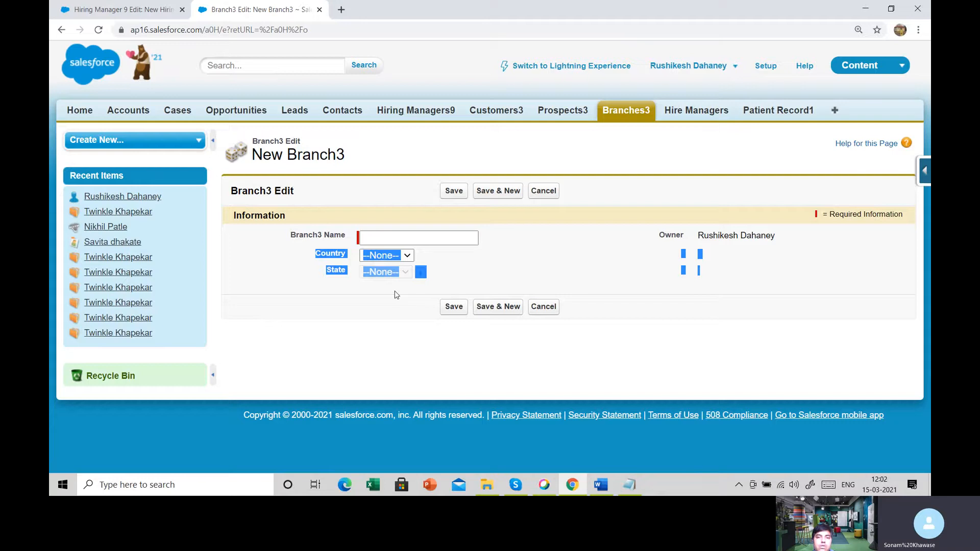
{"action": "left_click", "coordinate": [396, 294]}
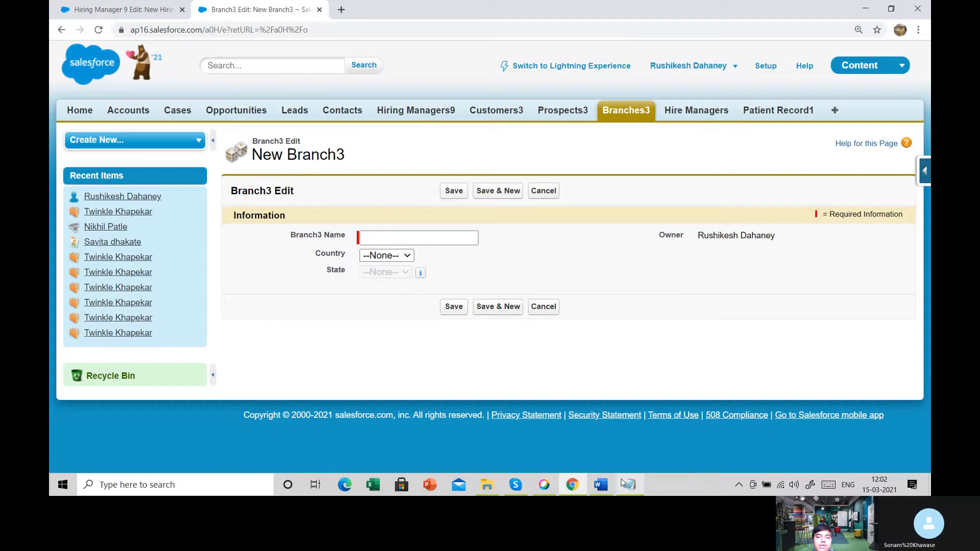
- Switch to the Notepad notes and examine the Governor Limits on custom fields for the Free Developer and Unlimited editions, highlighting each limit
{"action": "left_click", "coordinate": [624, 483]}
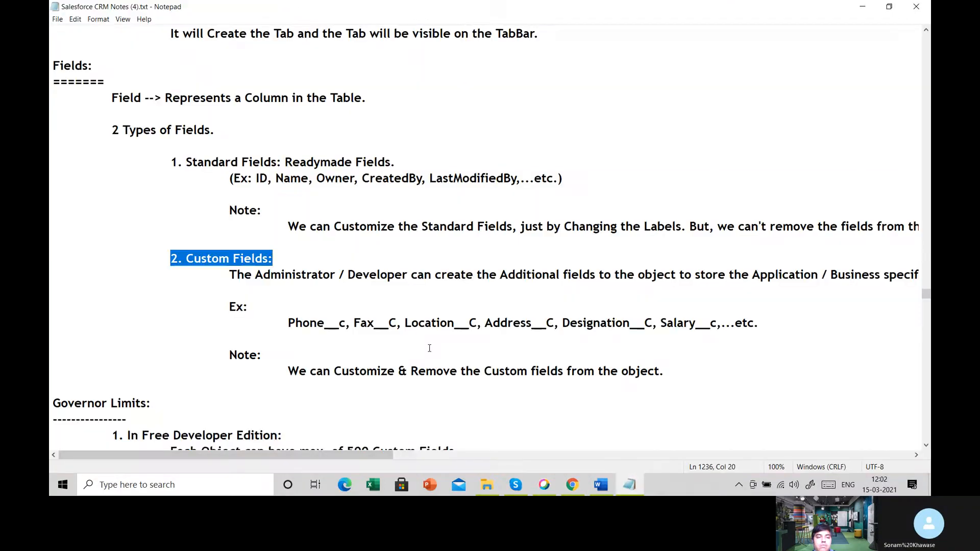
{"action": "scroll", "coordinate": [430, 348], "scroll_direction": "down", "scroll_amount": 7}
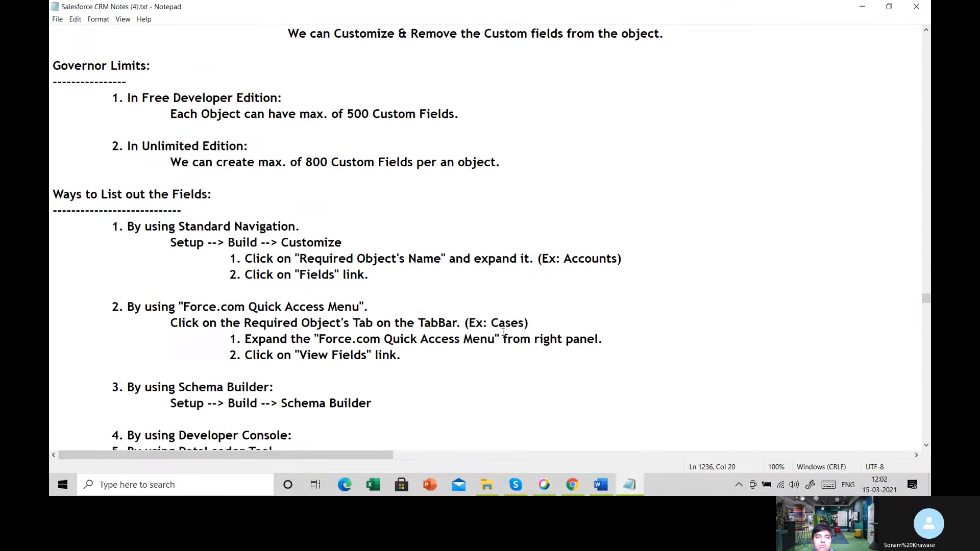
{"action": "left_click_drag", "start_coordinate": [102, 99], "coordinate": [309, 105]}
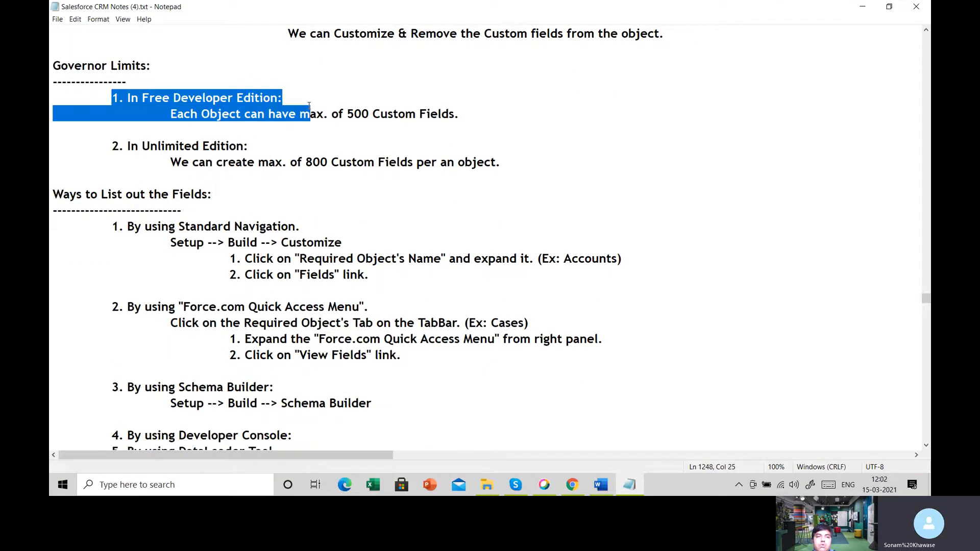
{"action": "left_click", "coordinate": [233, 120]}
{"action": "left_click_drag", "start_coordinate": [174, 116], "coordinate": [462, 127]}
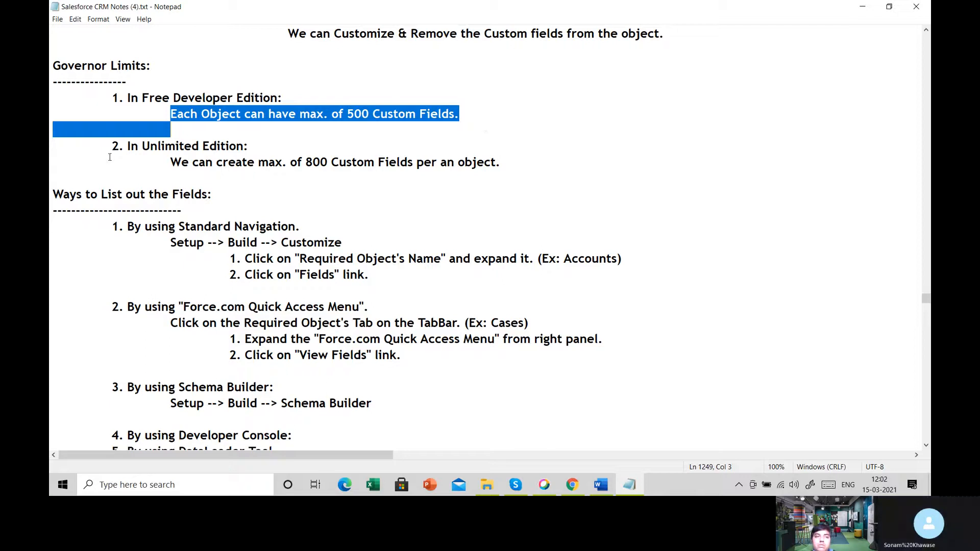
{"action": "left_click_drag", "start_coordinate": [119, 146], "coordinate": [501, 164]}
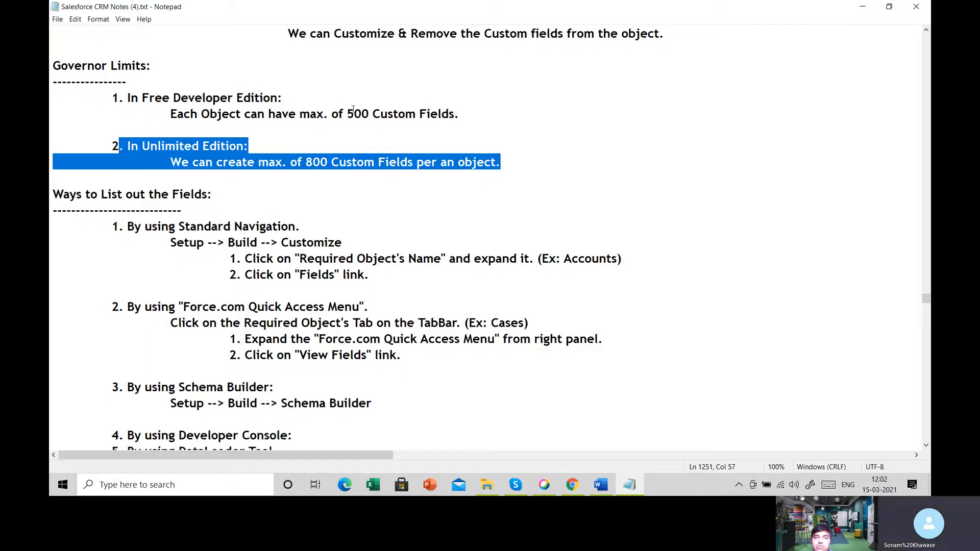
{"action": "left_click_drag", "start_coordinate": [348, 114], "coordinate": [420, 118]}
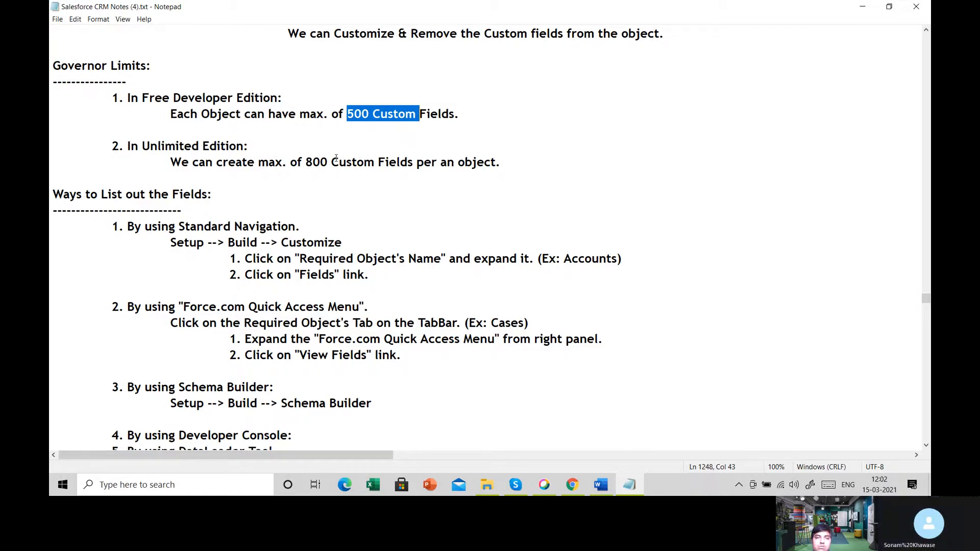
{"action": "left_click_drag", "start_coordinate": [275, 164], "coordinate": [357, 165]}
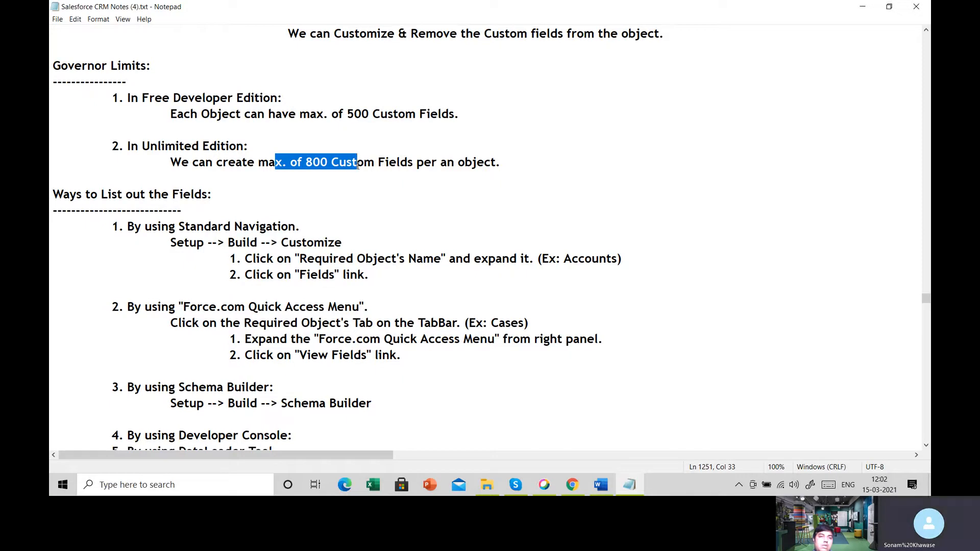
{"action": "left_click_drag", "start_coordinate": [245, 110], "coordinate": [296, 130]}
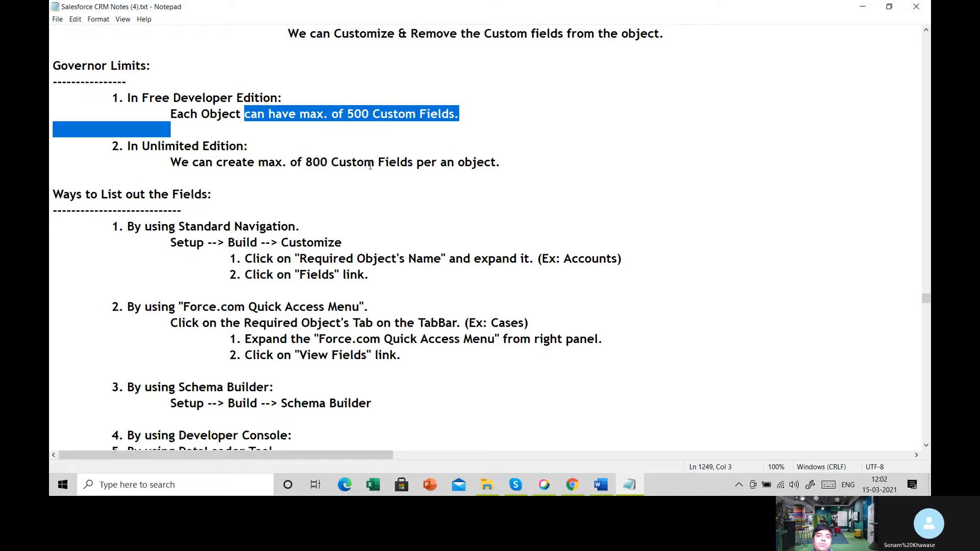
{"action": "left_click_drag", "start_coordinate": [235, 162], "coordinate": [348, 168]}
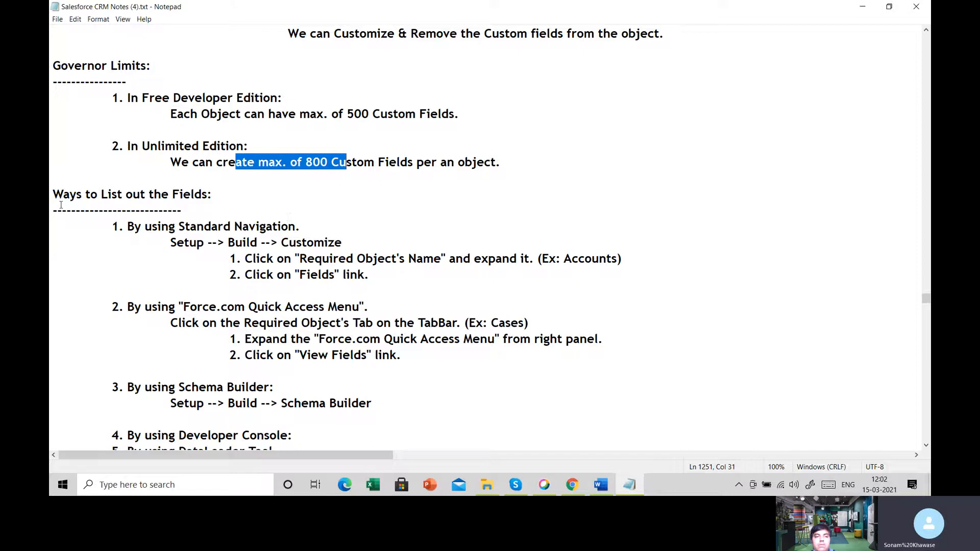
- Examine the Ways to List out the Fields section, highlighting the methods from Standard Navigation to the DataLoader Tool
{"action": "scroll", "coordinate": [84, 165], "scroll_direction": "down", "scroll_amount": 2}
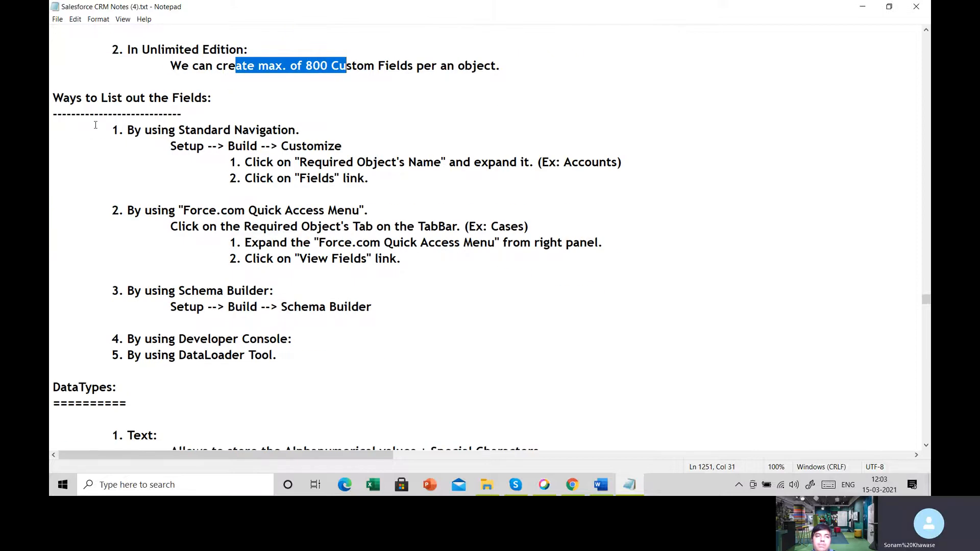
{"action": "left_click_drag", "start_coordinate": [108, 130], "coordinate": [278, 363]}
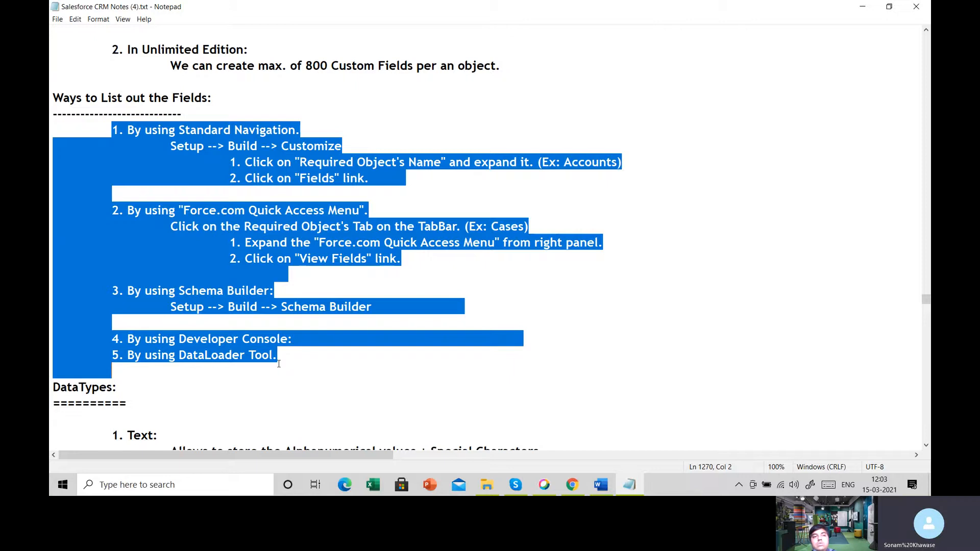
{"action": "left_click", "coordinate": [134, 130]}
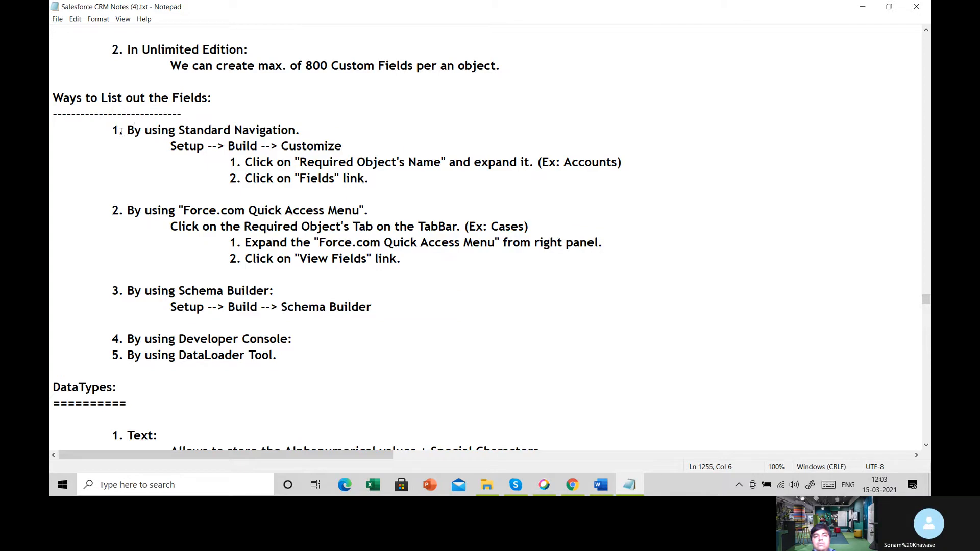
{"action": "left_click_drag", "start_coordinate": [121, 131], "coordinate": [308, 131]}
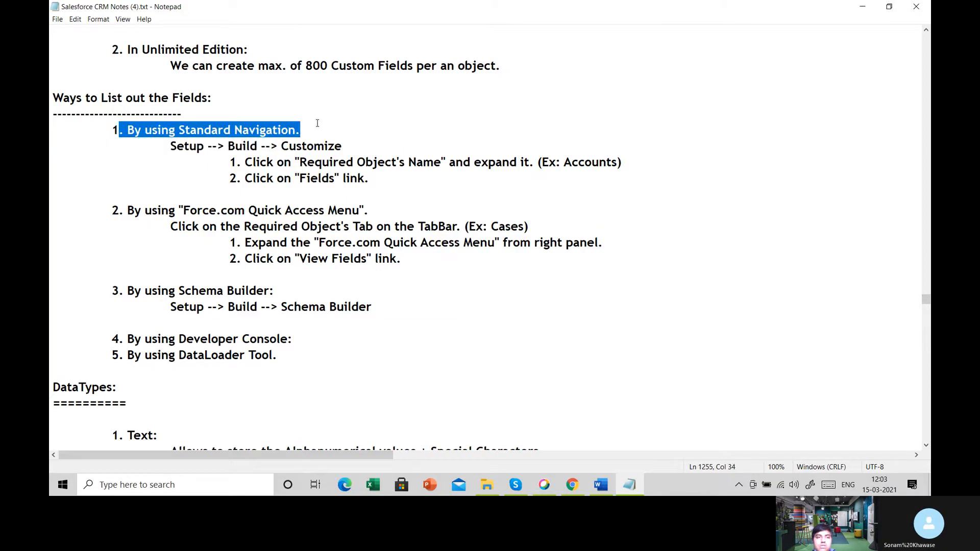
{"action": "left_click_drag", "start_coordinate": [112, 211], "coordinate": [386, 210]}
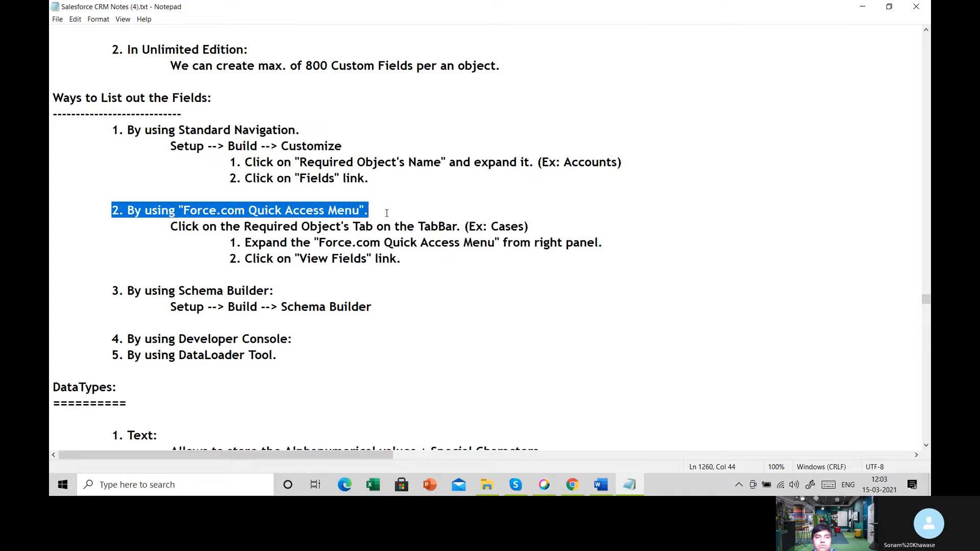
{"action": "left_click_drag", "start_coordinate": [111, 290], "coordinate": [278, 290]}
{"action": "left_click_drag", "start_coordinate": [126, 339], "coordinate": [278, 356]}
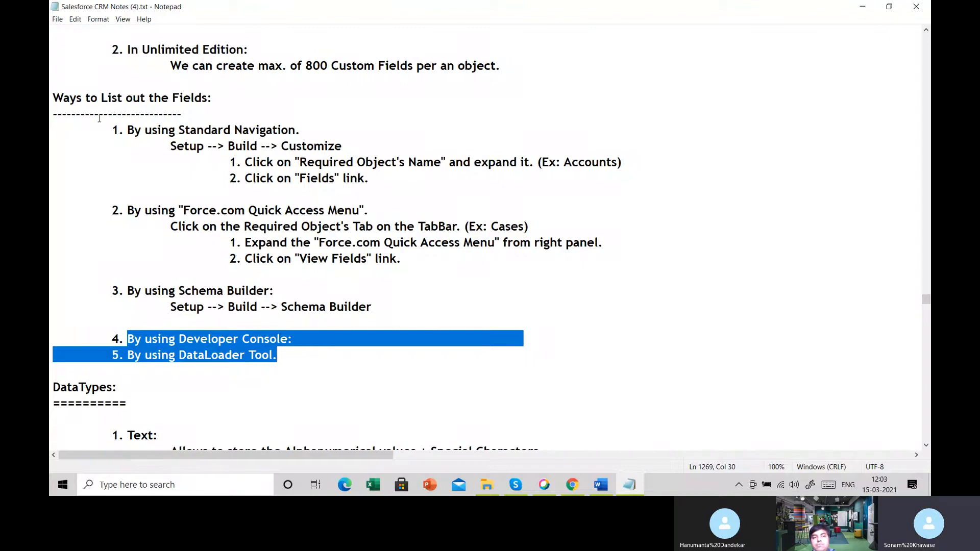
{"action": "left_click_drag", "start_coordinate": [99, 113], "coordinate": [289, 350]}
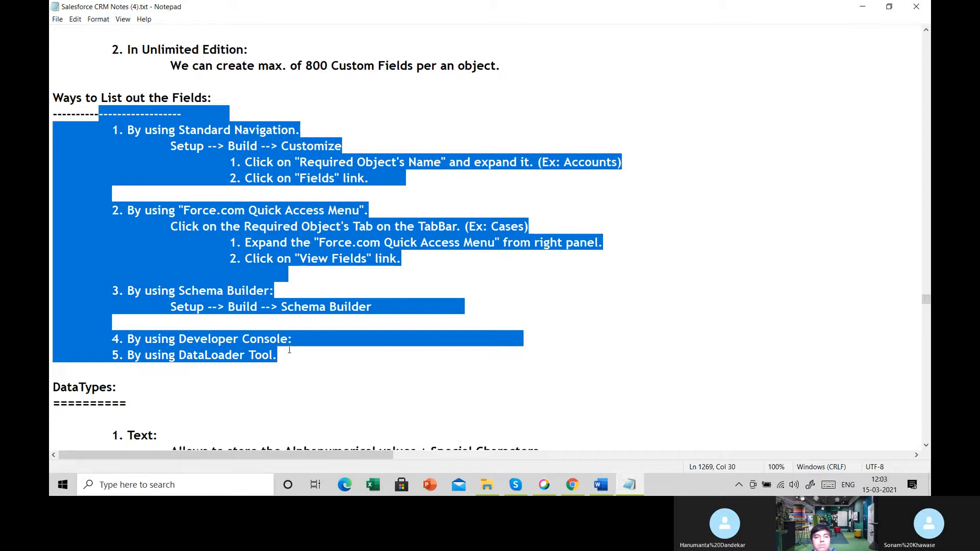
- Go to the DataTypes section of the notes and view the Text data type's limits and properties
{"action": "scroll", "coordinate": [289, 350], "scroll_direction": "down", "scroll_amount": 5}
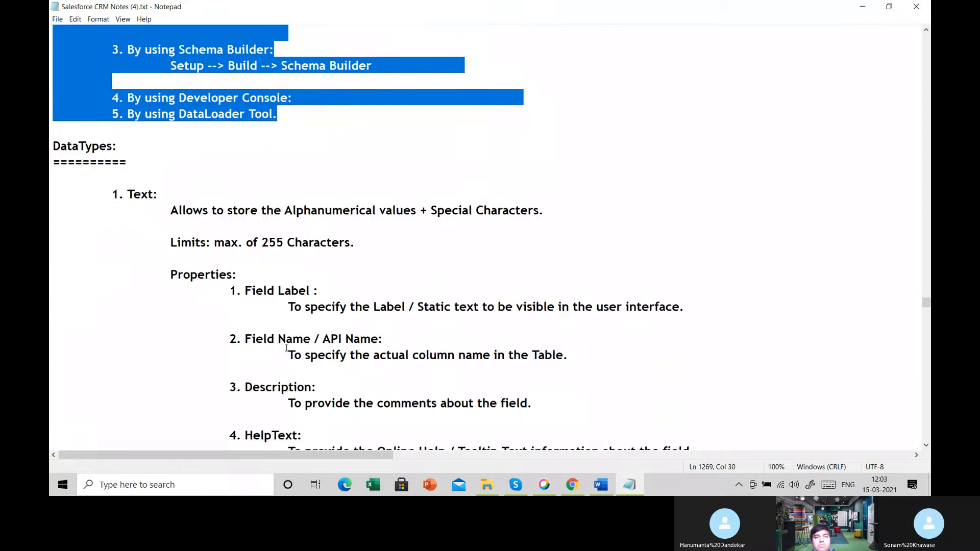
{"action": "scroll", "coordinate": [286, 348], "scroll_direction": "down", "scroll_amount": 1}
{"action": "scroll", "coordinate": [286, 348], "scroll_direction": "down", "scroll_amount": 1}
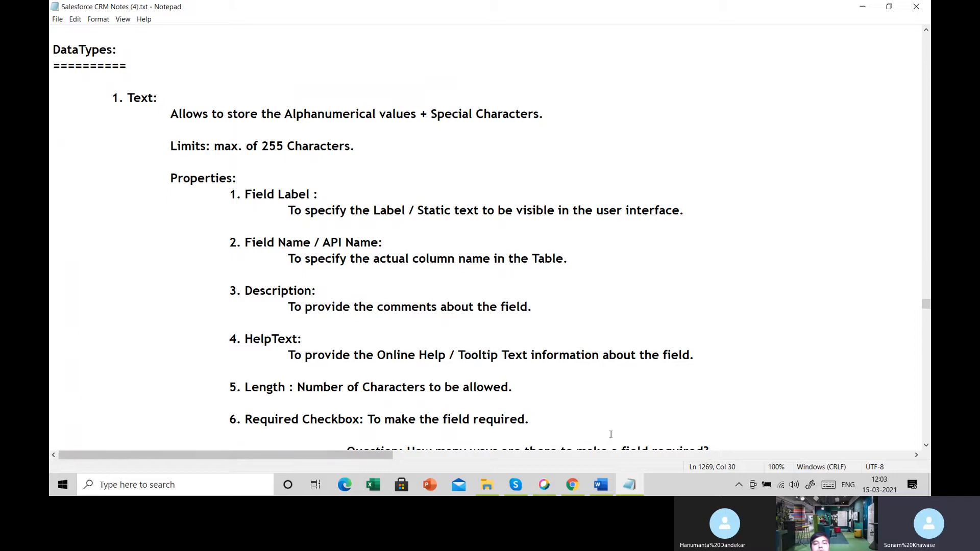
{"action": "mouse_move", "coordinate": [510, 488]}
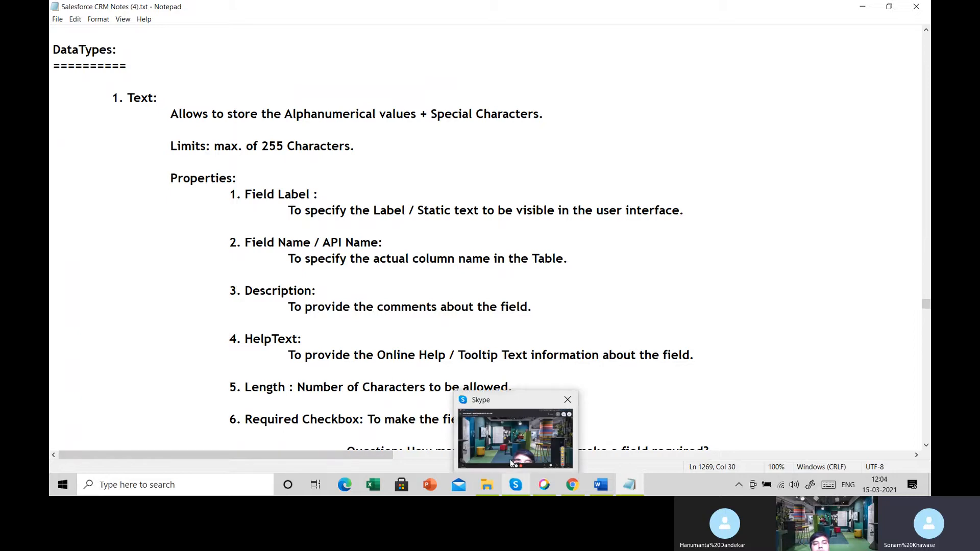
{"action": "mouse_move", "coordinate": [511, 463]}
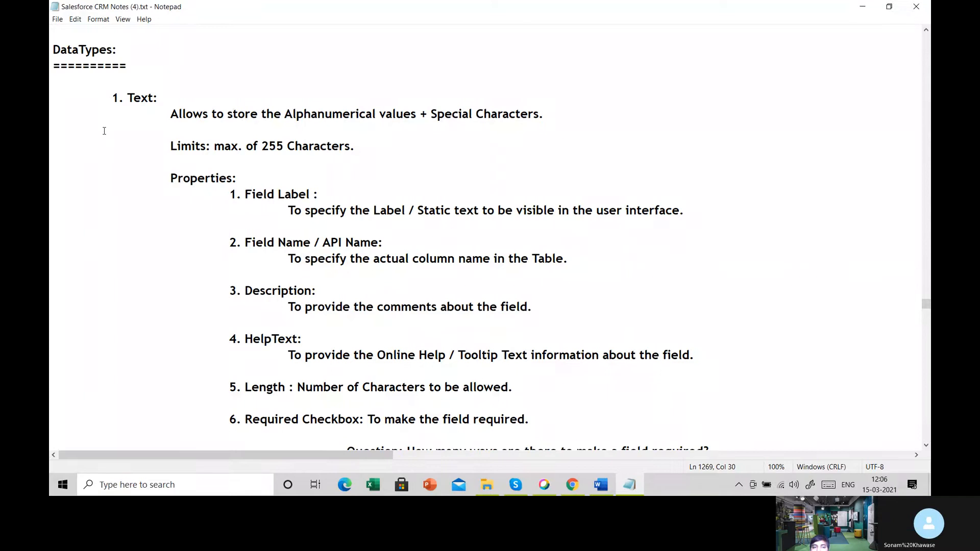
- Look through the remaining data types in the notes and highlight the GeoLocation heading
{"action": "scroll", "coordinate": [104, 131], "scroll_direction": "down", "scroll_amount": 20}
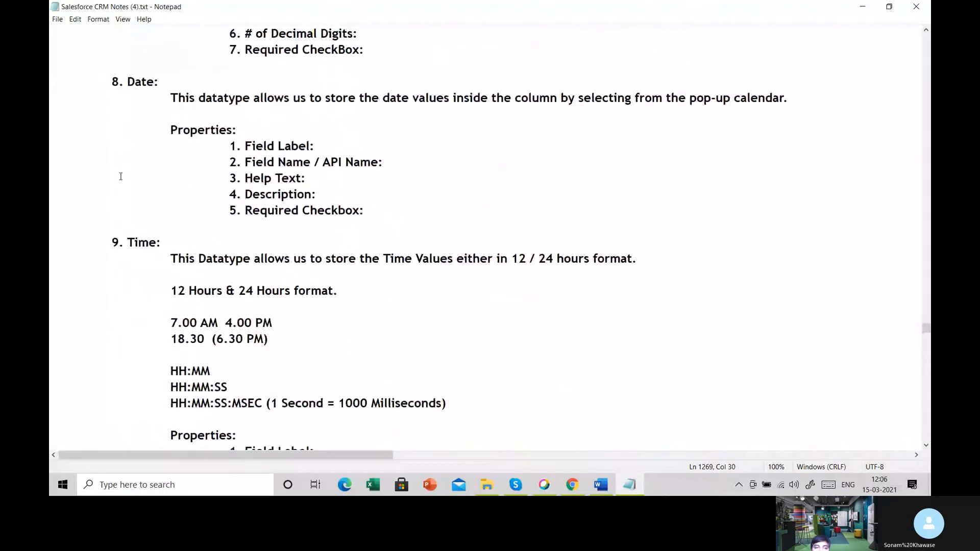
{"action": "scroll", "coordinate": [120, 177], "scroll_direction": "down", "scroll_amount": 20}
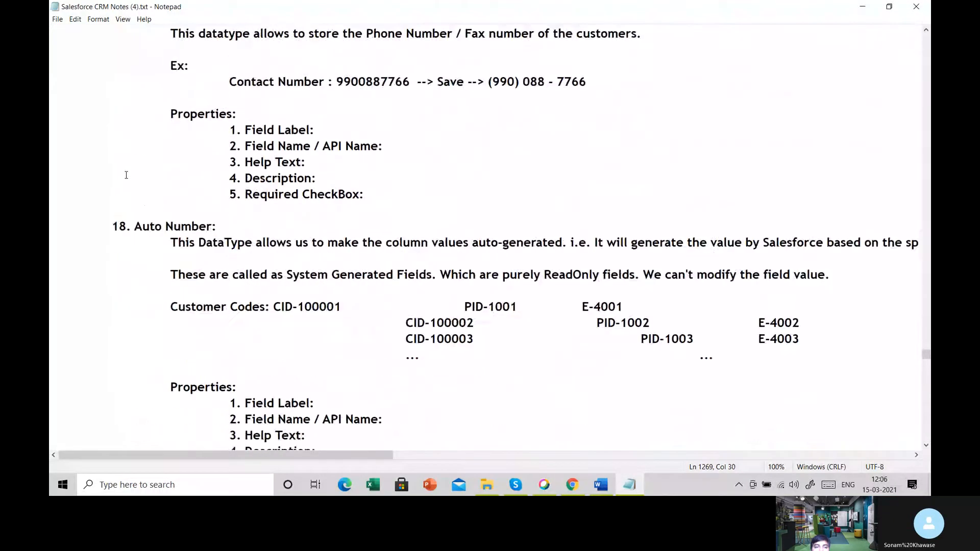
{"action": "scroll", "coordinate": [128, 174], "scroll_direction": "down", "scroll_amount": 6}
{"action": "scroll", "coordinate": [129, 173], "scroll_direction": "down", "scroll_amount": 8}
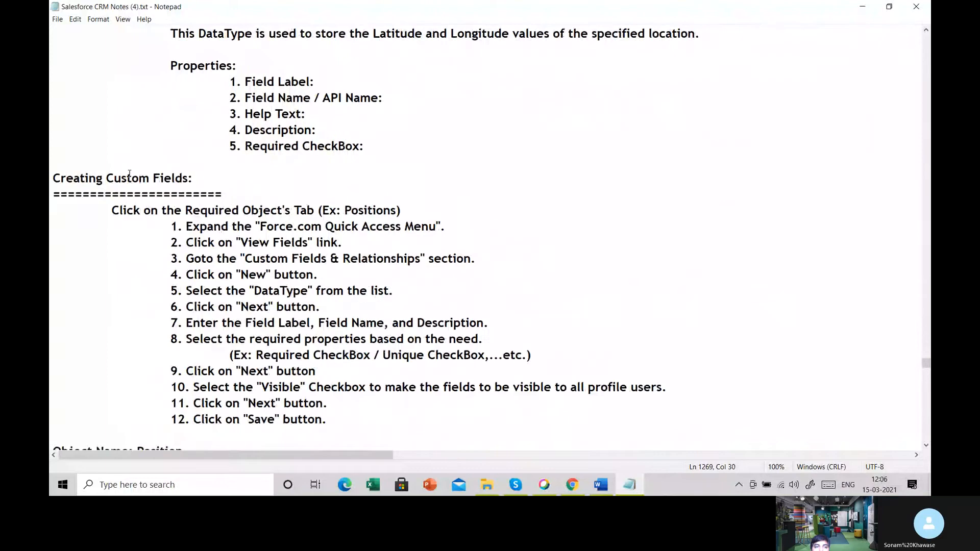
{"action": "scroll", "coordinate": [105, 162], "scroll_direction": "up", "scroll_amount": 4}
{"action": "left_click_drag", "start_coordinate": [112, 210], "coordinate": [206, 211]}
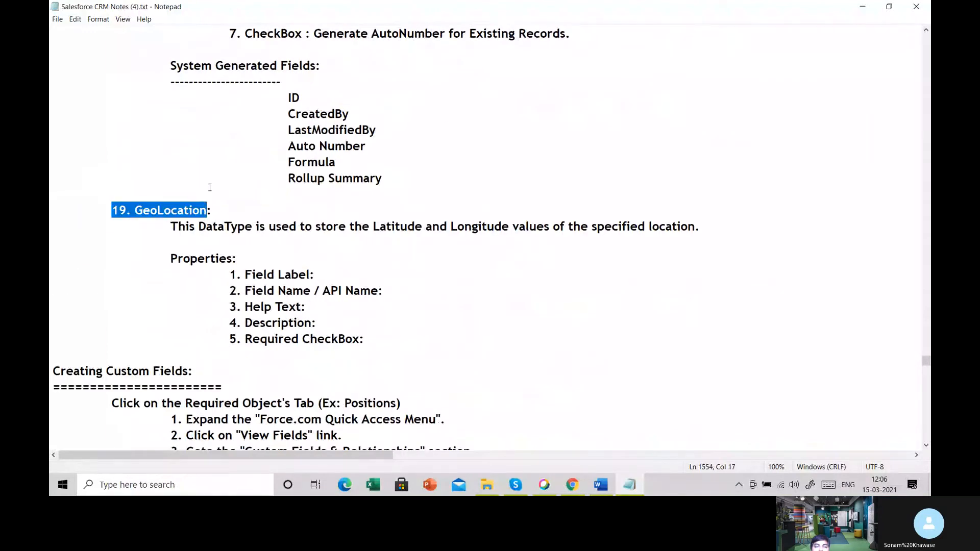
- Go past the Creating Custom Fields instructions to the Position object's field list and highlight its Object Name heading
{"action": "scroll", "coordinate": [218, 142], "scroll_direction": "down", "scroll_amount": 6}
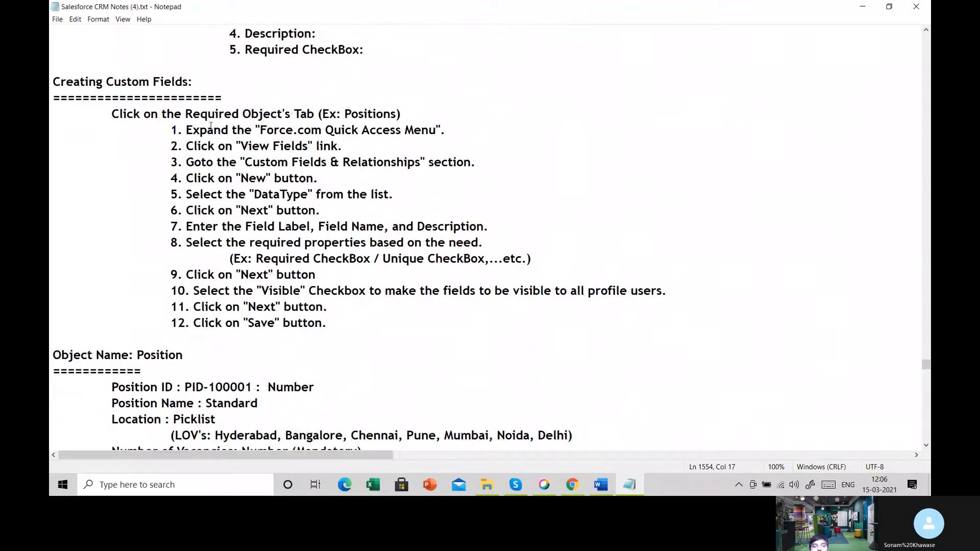
{"action": "scroll", "coordinate": [210, 126], "scroll_direction": "down", "scroll_amount": 6}
{"action": "left_click_drag", "start_coordinate": [53, 66], "coordinate": [189, 76]}
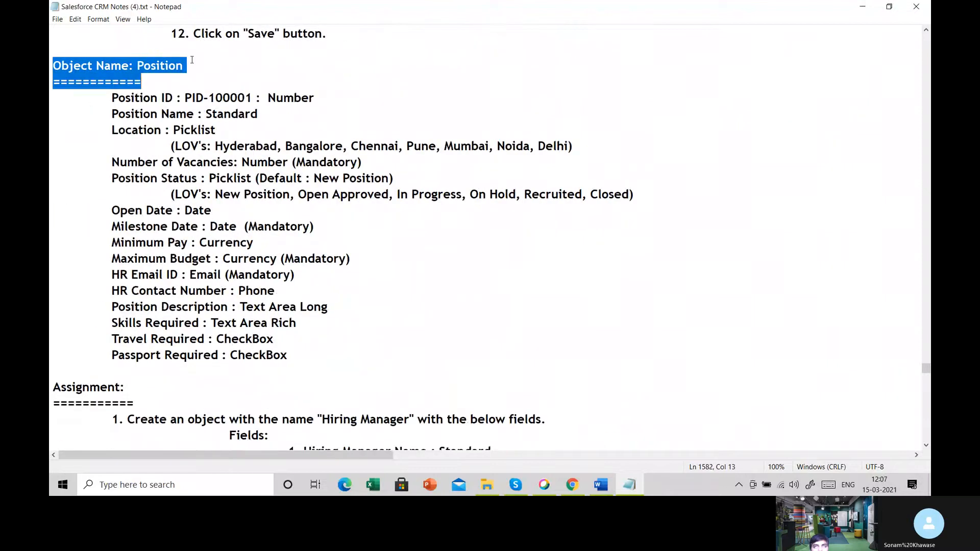
- Switch to Salesforce in Chrome and start a new custom object from the Setup area's custom objects page
{"action": "left_click", "coordinate": [192, 60]}
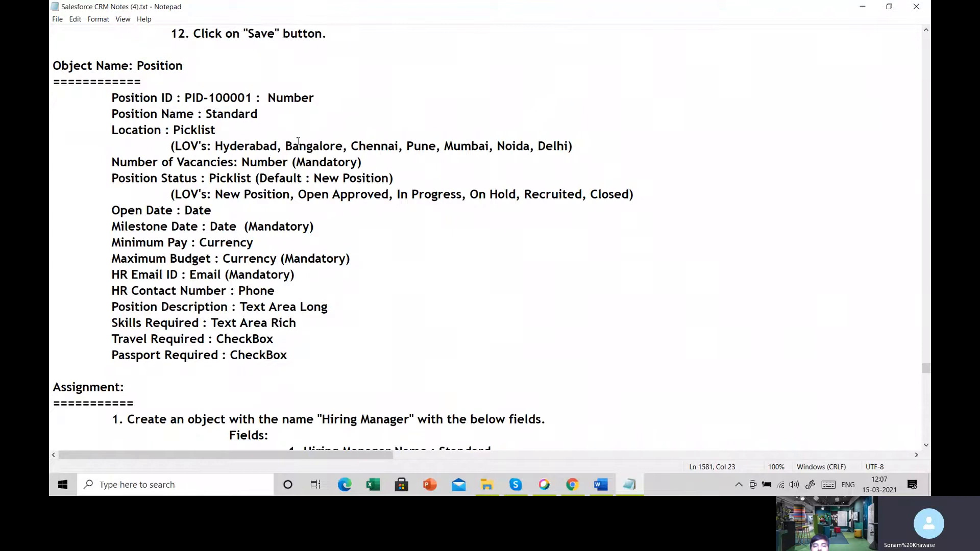
{"action": "left_click", "coordinate": [572, 484]}
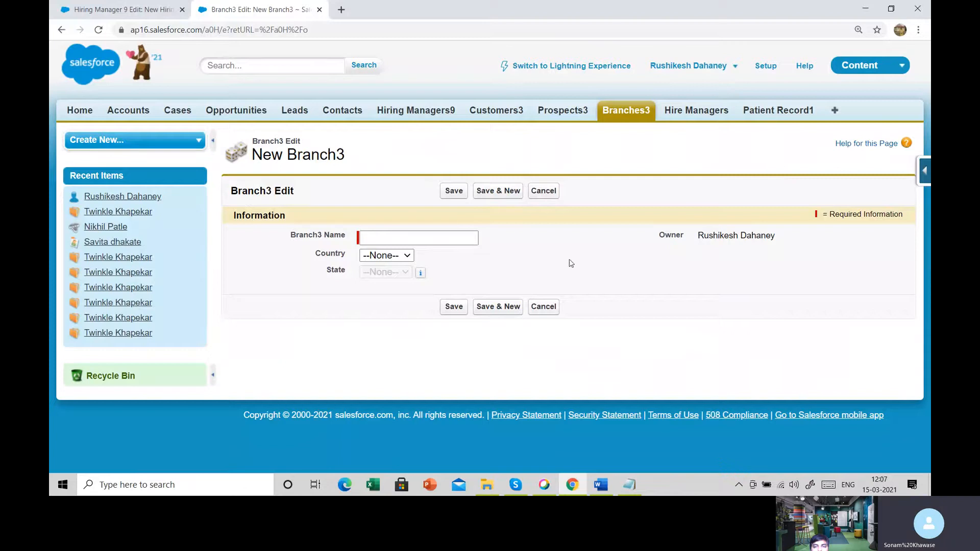
{"action": "left_click", "coordinate": [764, 71]}
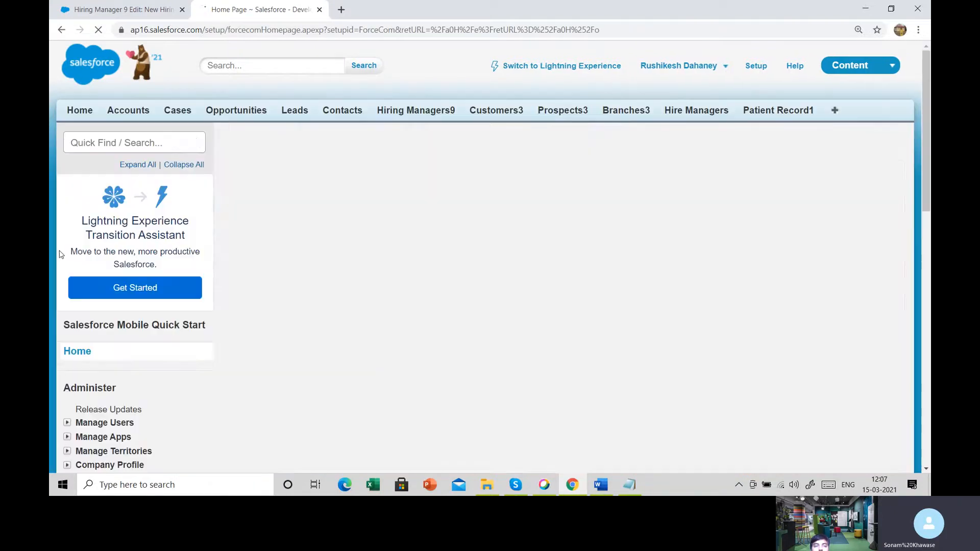
{"action": "scroll", "coordinate": [60, 254], "scroll_direction": "down", "scroll_amount": 10}
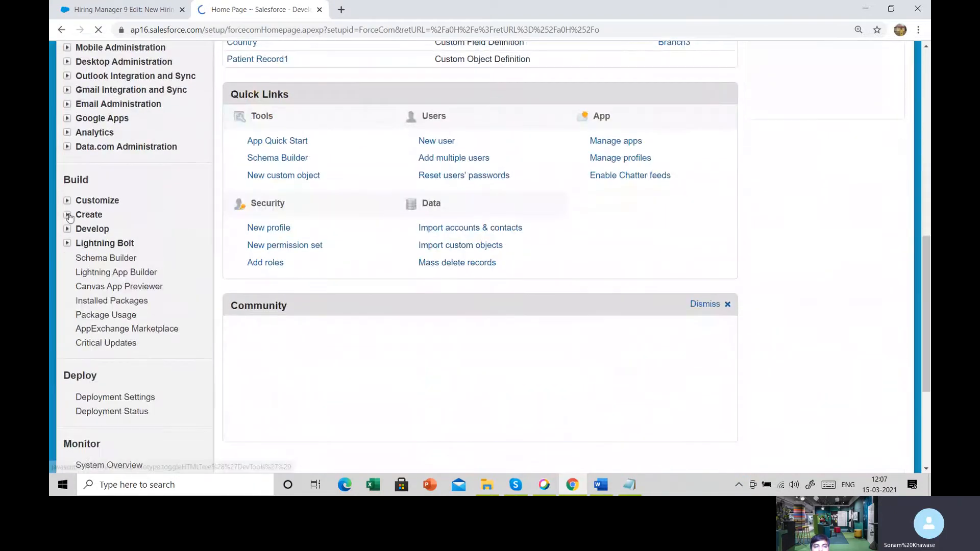
{"action": "left_click", "coordinate": [68, 215]}
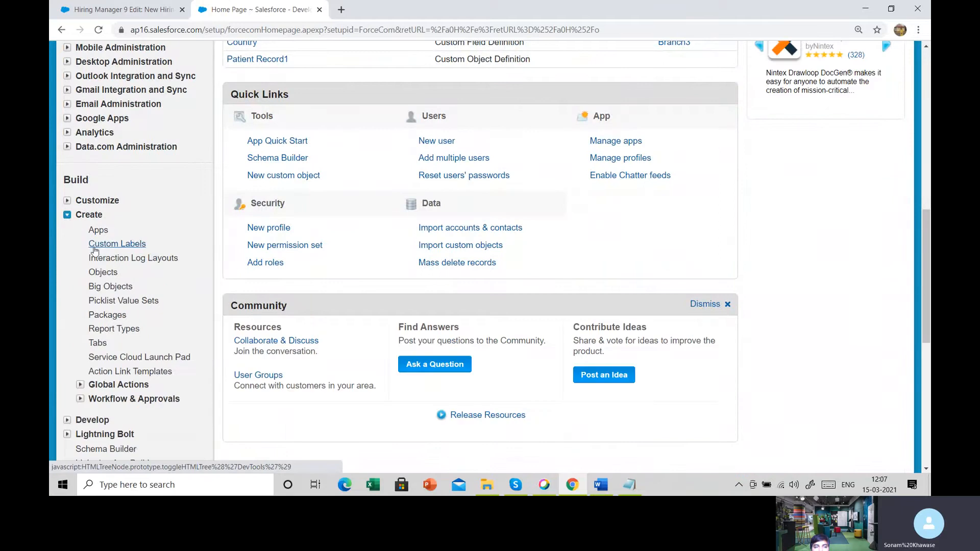
{"action": "left_click", "coordinate": [112, 276]}
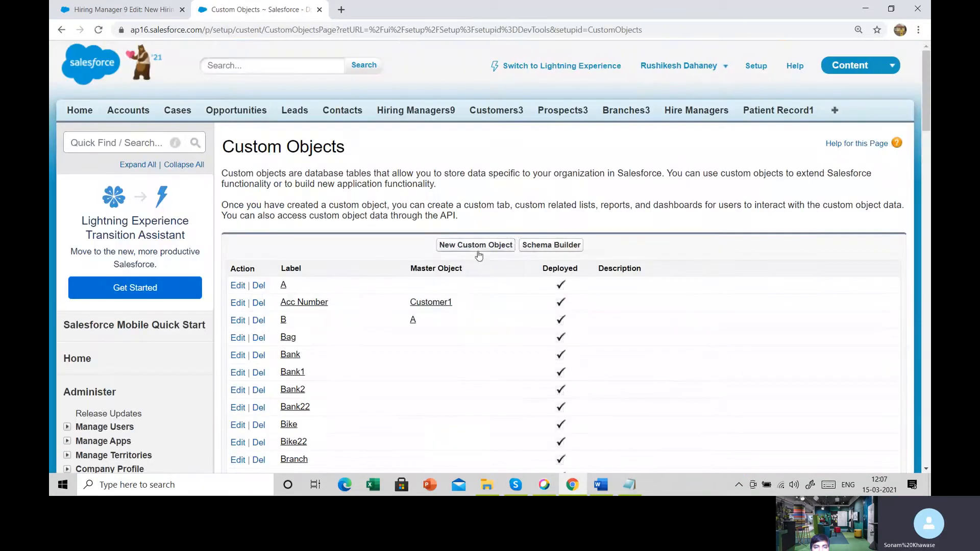
{"action": "left_click", "coordinate": [476, 246]}
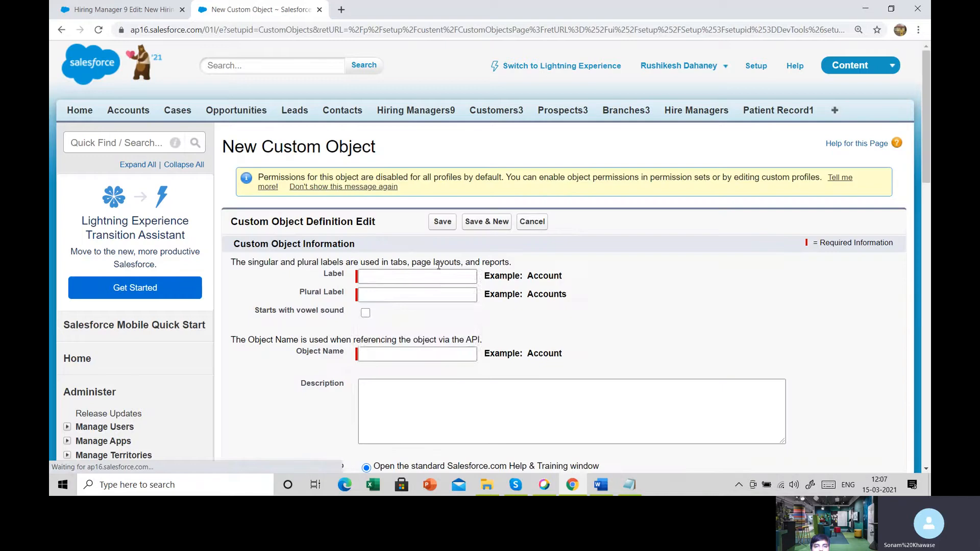
- Enter Position4 as the new object's label and Positions4 as its plural label
{"action": "left_click", "coordinate": [436, 279]}
{"action": "type", "text": "Pos"}
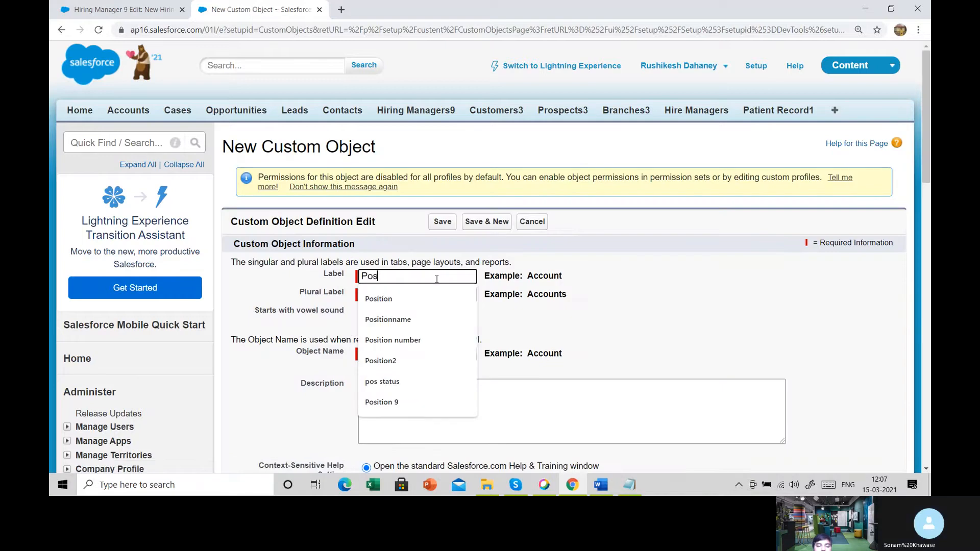
{"action": "type", "text": "ition"}
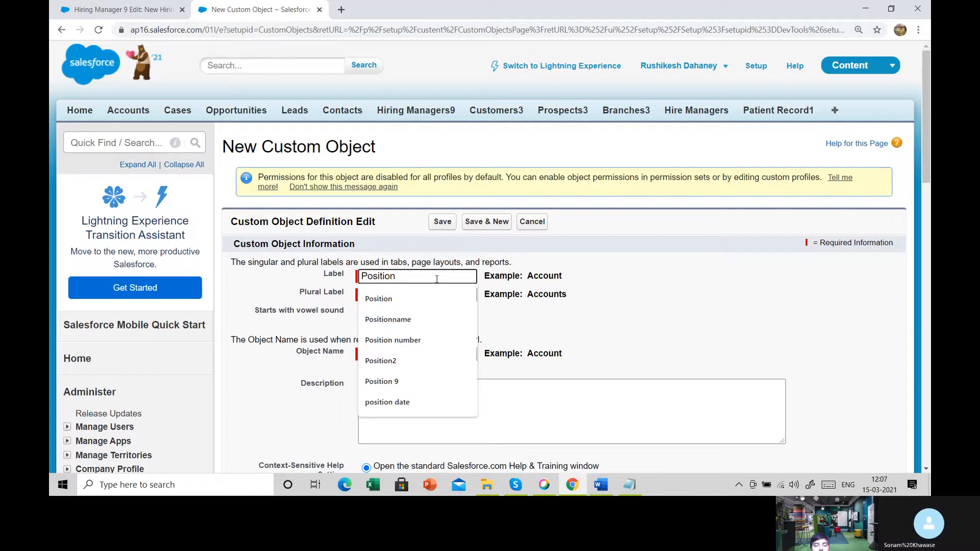
{"action": "type", "text": "4"}
{"action": "key", "text": "Tab"}
{"action": "type", "text": "P"}
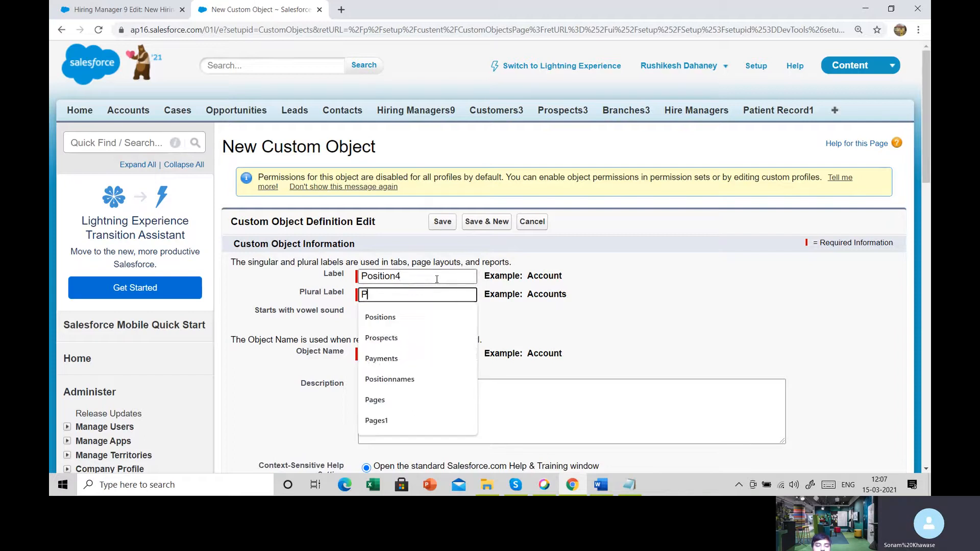
{"action": "type", "text": "osition"}
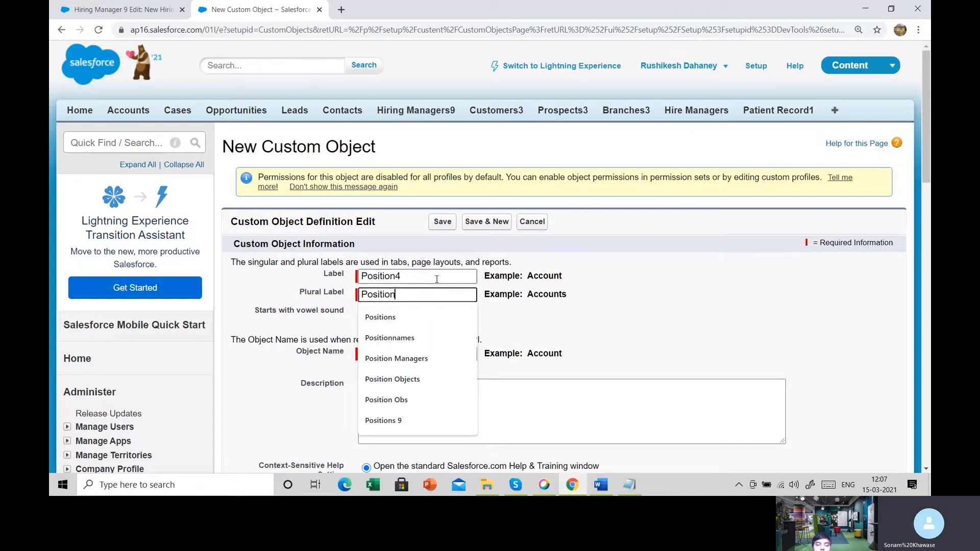
{"action": "type", "text": "s"}
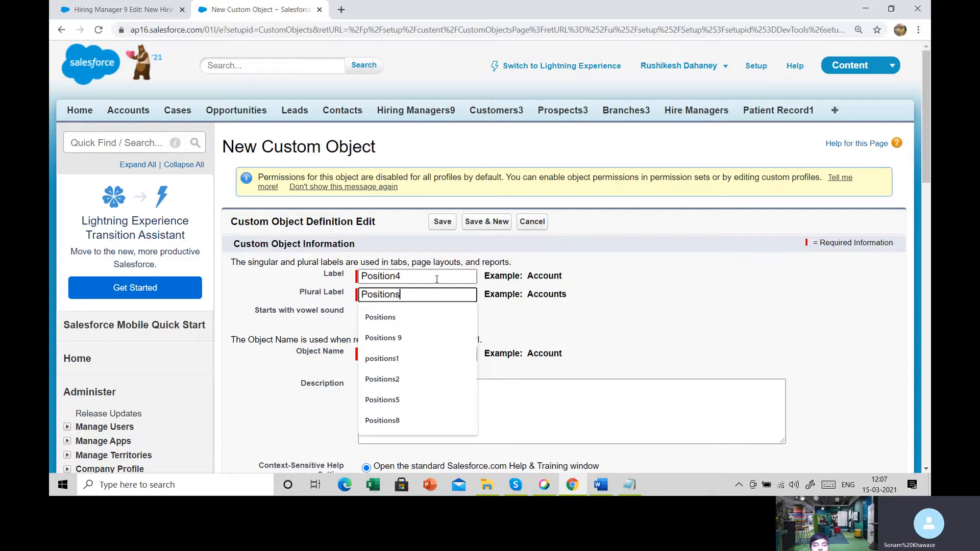
{"action": "type", "text": "4"}
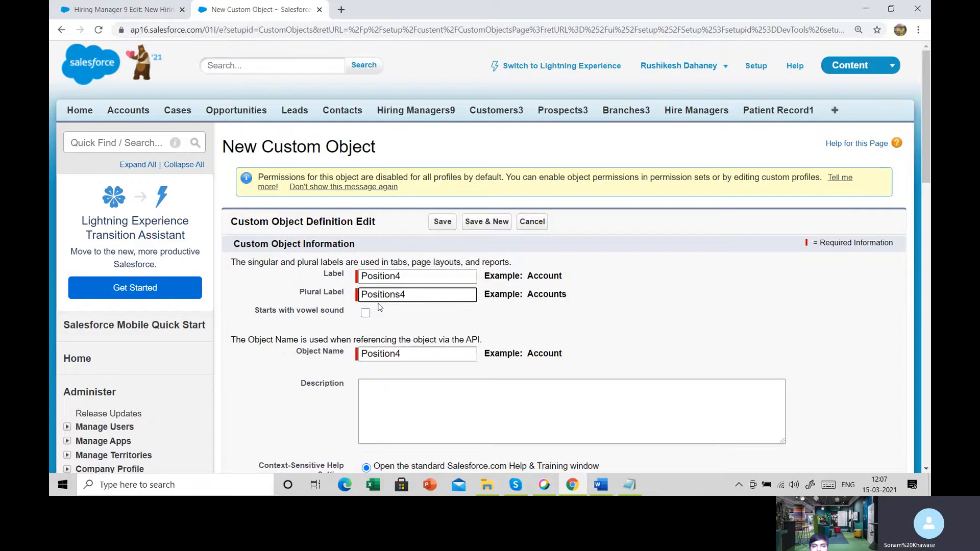
- Enable the optional features Allow Reports, Allow Activities, Track Field History and Allow in Chatter Groups for the object
{"action": "scroll", "coordinate": [379, 307], "scroll_direction": "down", "scroll_amount": 8}
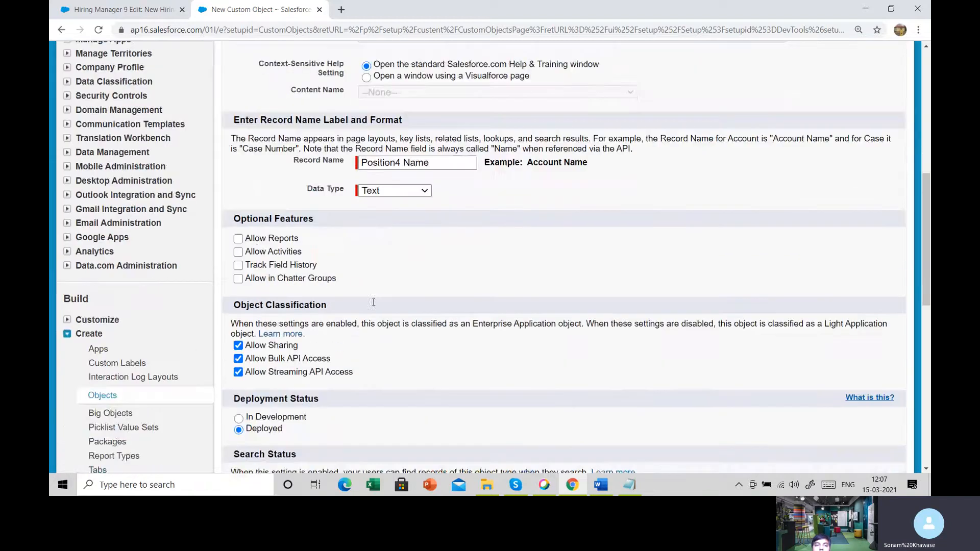
{"action": "left_click", "coordinate": [238, 239]}
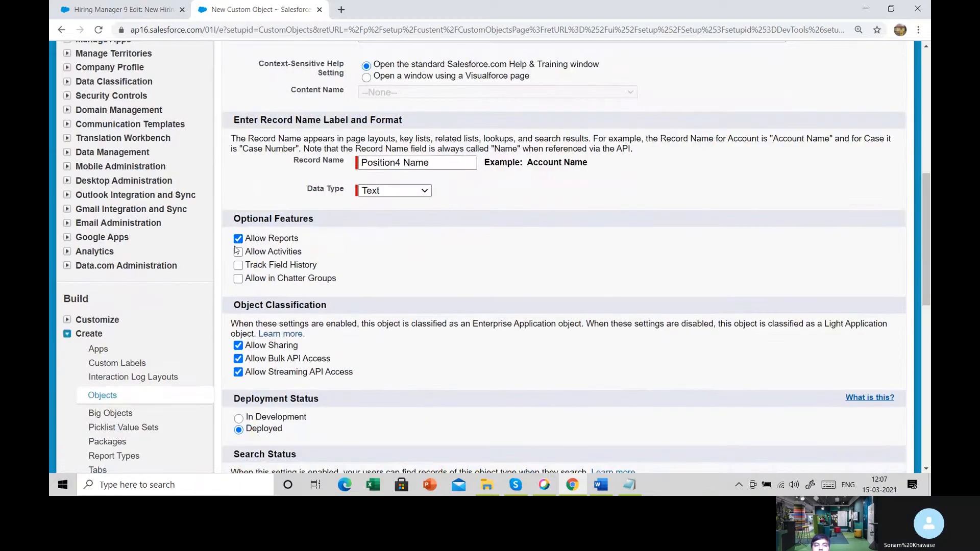
{"action": "left_click", "coordinate": [238, 252]}
{"action": "left_click", "coordinate": [237, 264]}
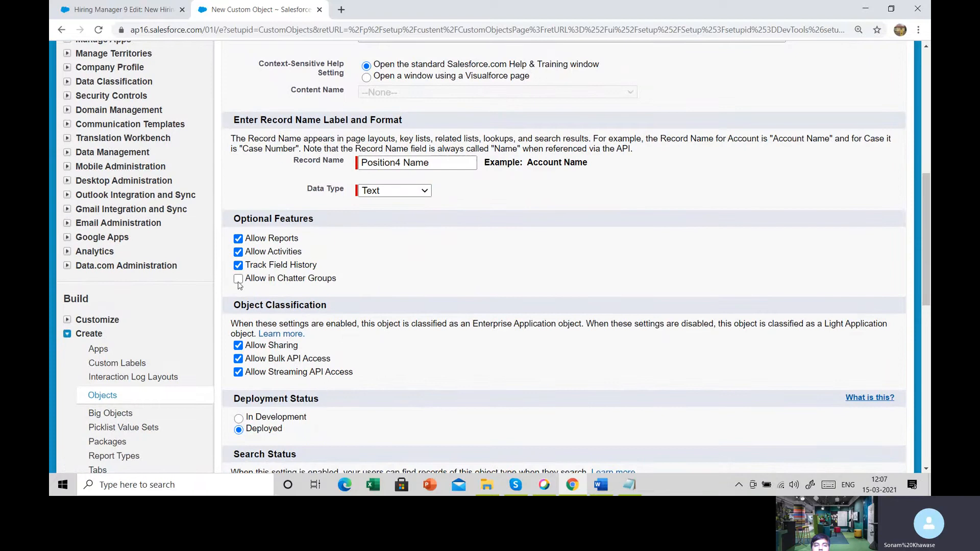
{"action": "left_click", "coordinate": [238, 278]}
- Enable Allow Search, the Notes and Attachments related list and the New Custom Tab Wizard launch, and save the object
{"action": "scroll", "coordinate": [280, 287], "scroll_direction": "down", "scroll_amount": 5}
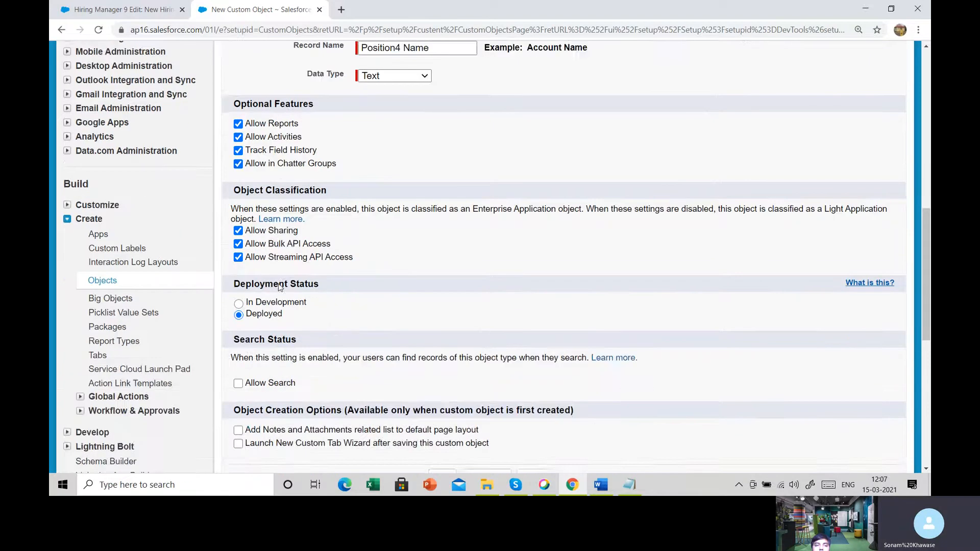
{"action": "left_click", "coordinate": [259, 262]}
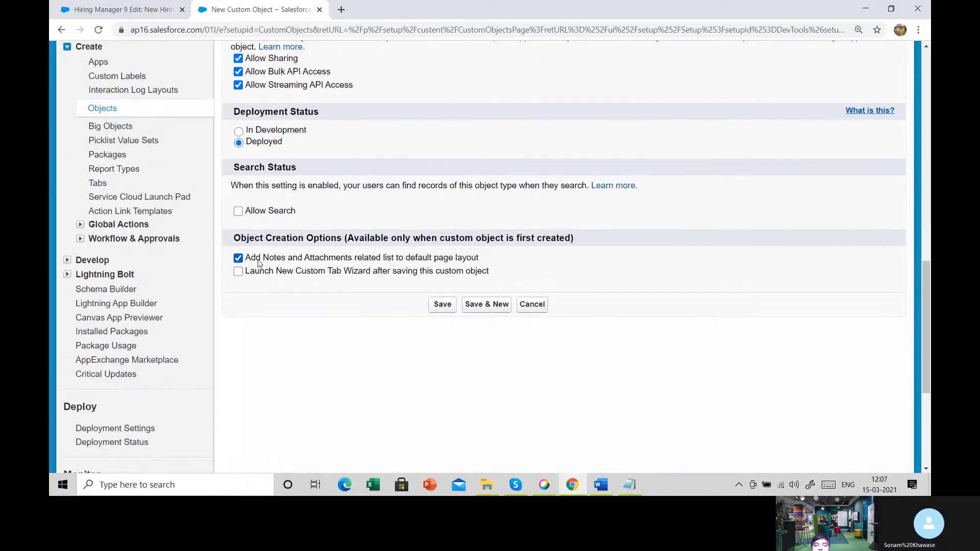
{"action": "left_click", "coordinate": [256, 271]}
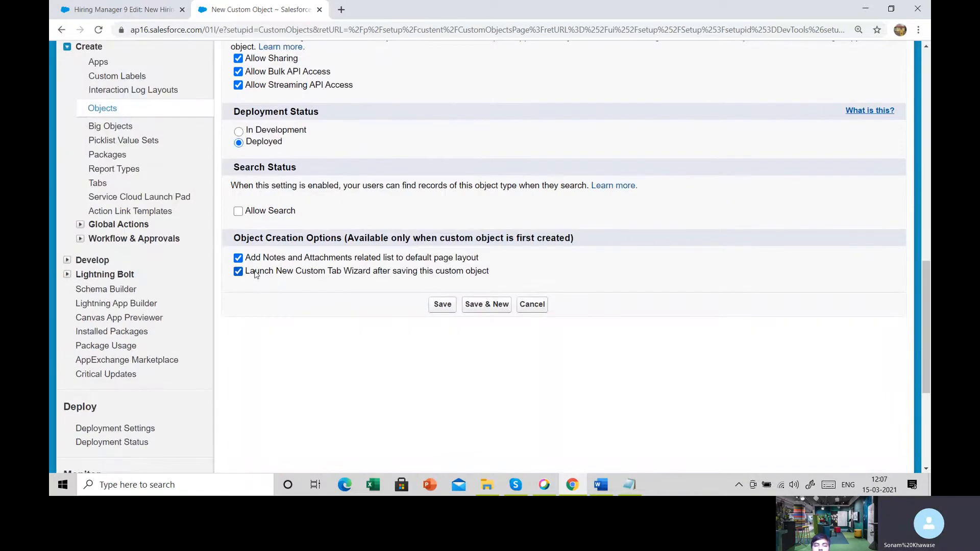
{"action": "left_click", "coordinate": [444, 307]}
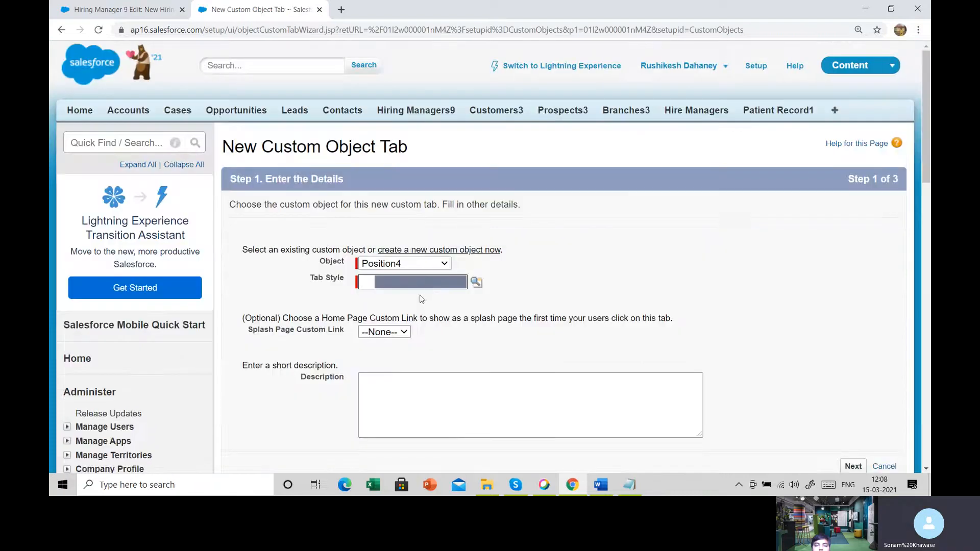
- Assign the Chip tab style to the Position4 tab and continue to the profile settings
{"action": "left_click", "coordinate": [427, 281]}
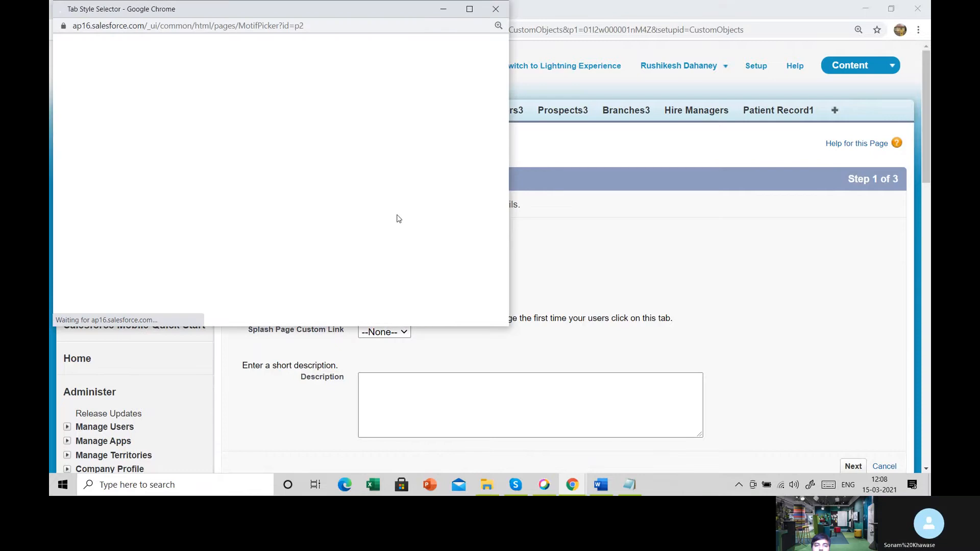
{"action": "left_click", "coordinate": [400, 223]}
{"action": "scroll", "coordinate": [823, 355], "scroll_direction": "down", "scroll_amount": 5}
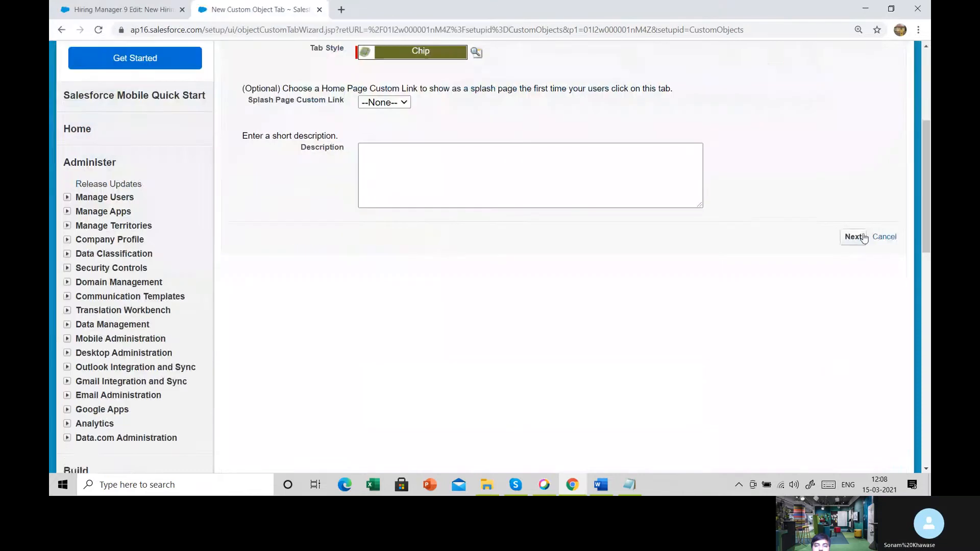
{"action": "left_click", "coordinate": [862, 236]}
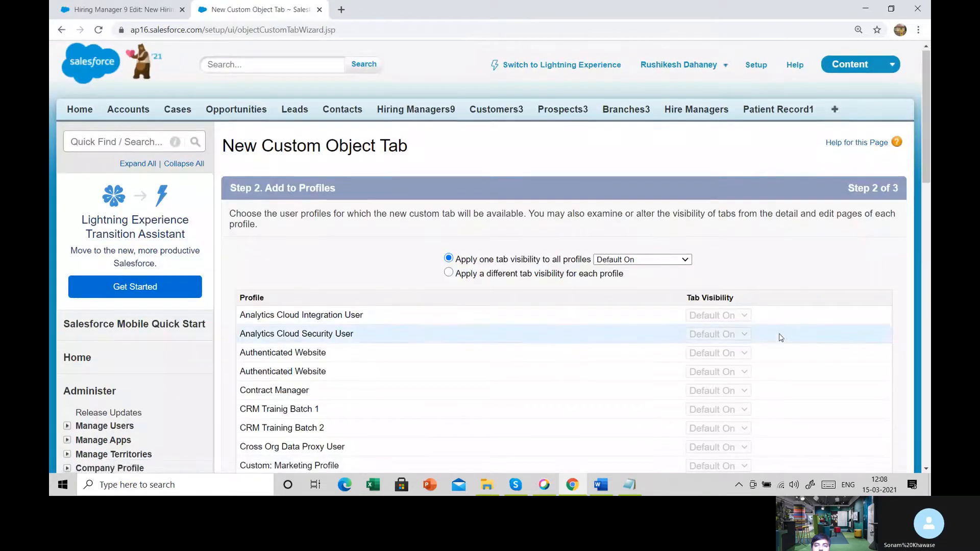
- Accept the default profile visibility and app assignments for the Position4 tab and save it
{"action": "scroll", "coordinate": [780, 332], "scroll_direction": "down", "scroll_amount": 20}
{"action": "left_click", "coordinate": [852, 286]}
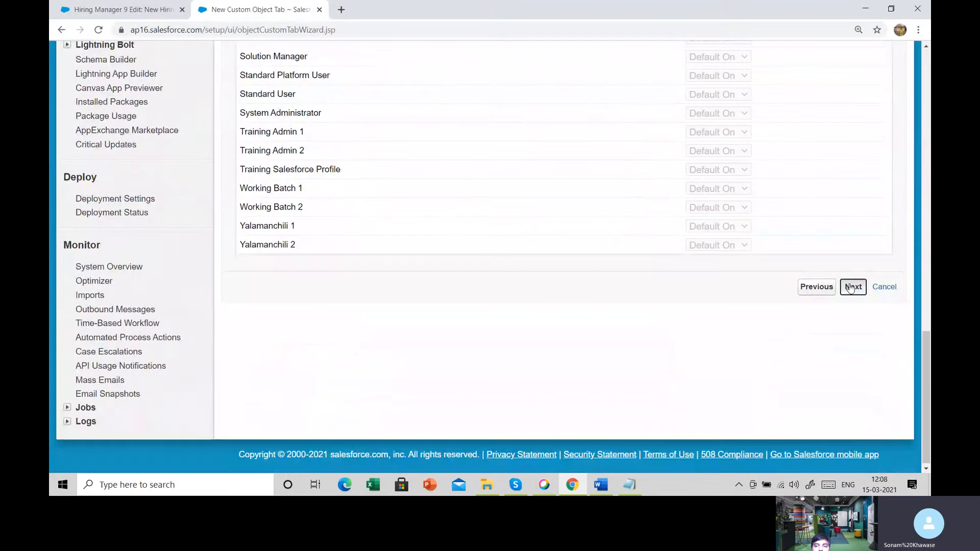
{"action": "scroll", "coordinate": [850, 288], "scroll_direction": "down", "scroll_amount": 8}
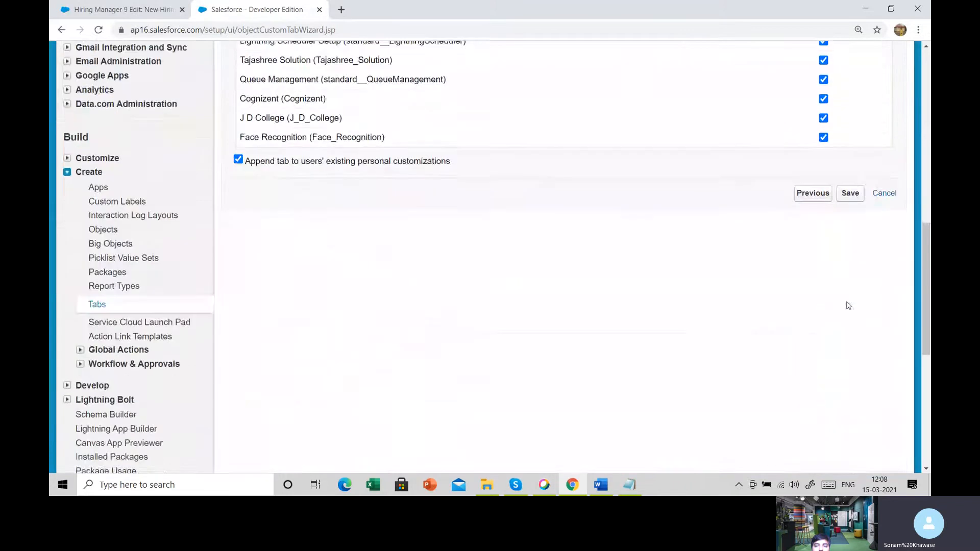
{"action": "left_click", "coordinate": [849, 184]}
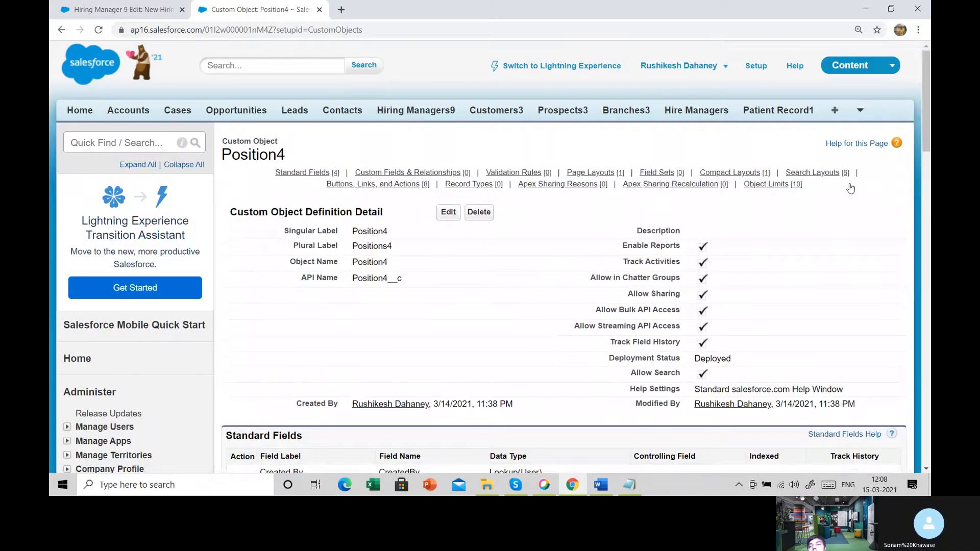
- Open a new record form from the Positions4 tab and highlight the Position4 Name field label
{"action": "left_click", "coordinate": [860, 113]}
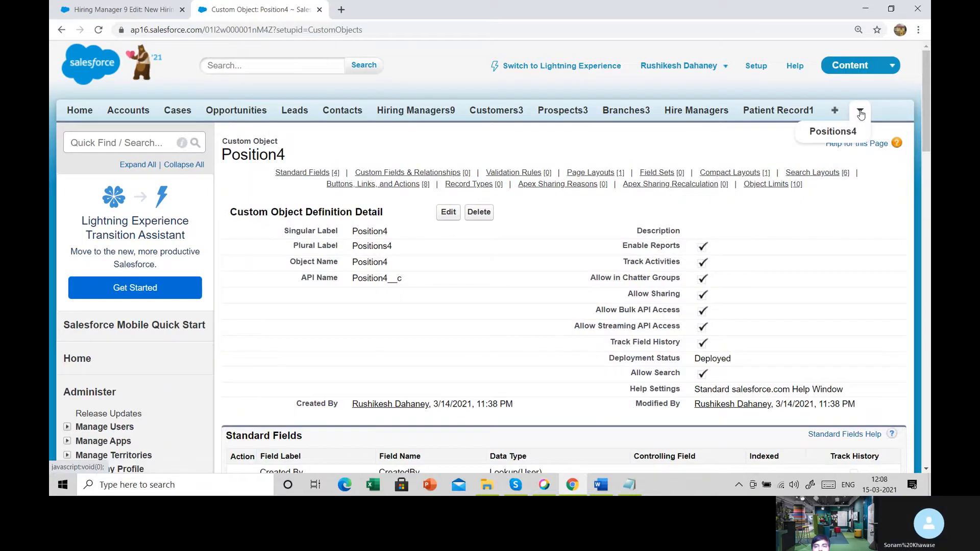
{"action": "left_click", "coordinate": [834, 133]}
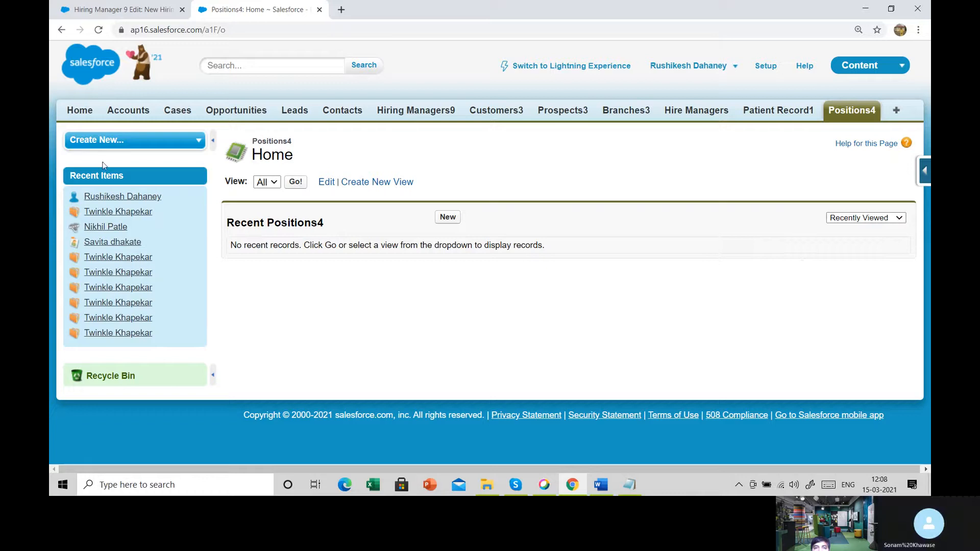
{"action": "left_click", "coordinate": [452, 217]}
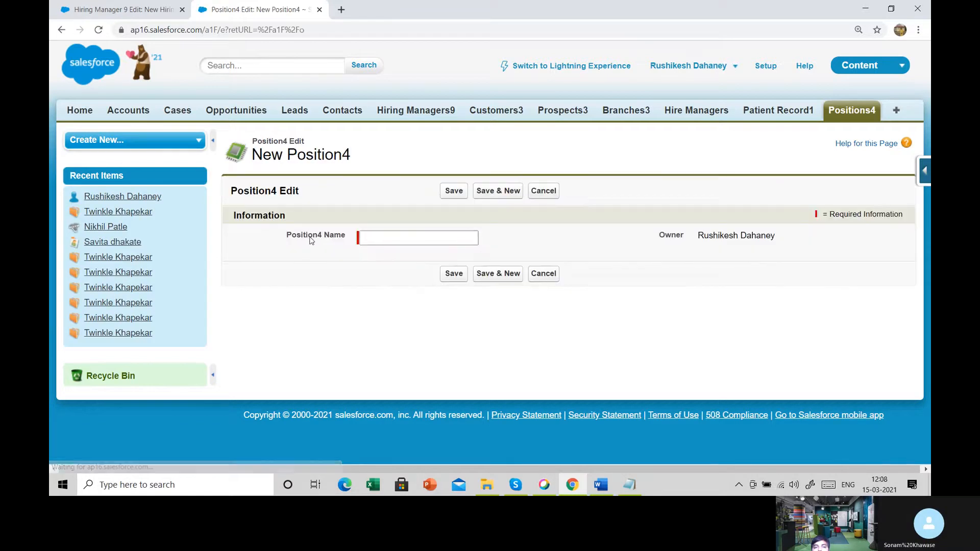
{"action": "left_click_drag", "start_coordinate": [309, 237], "coordinate": [343, 240]}
{"action": "left_click", "coordinate": [336, 264]}
- Switch to the Notepad notes and highlight the Position object's field list, followed by its Position Name line
{"action": "left_click", "coordinate": [627, 482]}
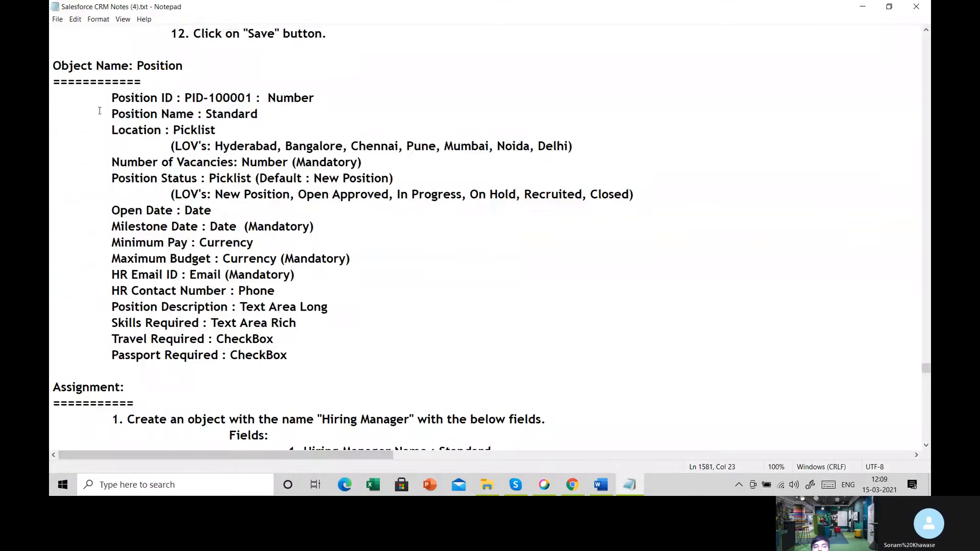
{"action": "left_click_drag", "start_coordinate": [112, 113], "coordinate": [310, 376]}
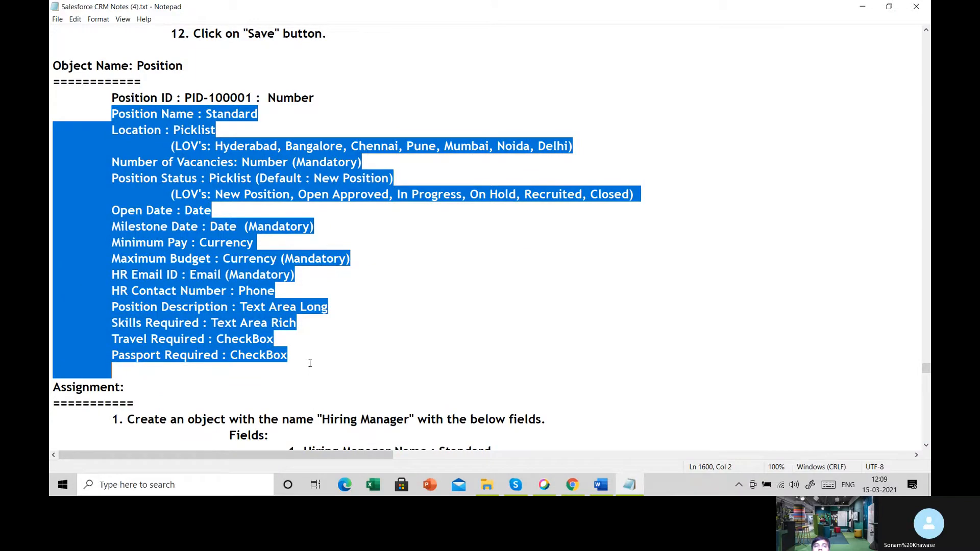
{"action": "left_click", "coordinate": [406, 224]}
{"action": "left_click_drag", "start_coordinate": [114, 117], "coordinate": [265, 119]}
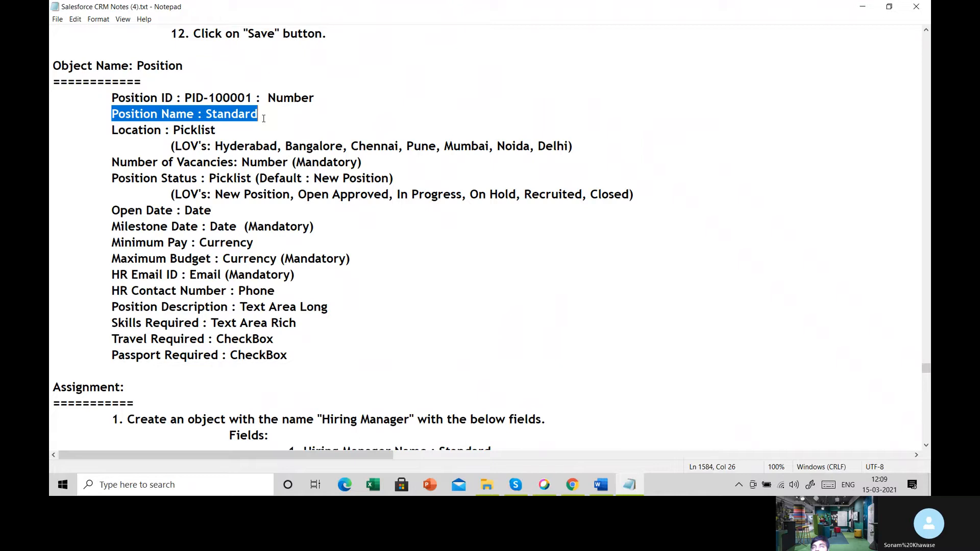
- Highlight the Position ID field with its Number type and the Location field with its Picklist type in the notes
{"action": "left_click_drag", "start_coordinate": [112, 97], "coordinate": [173, 97]}
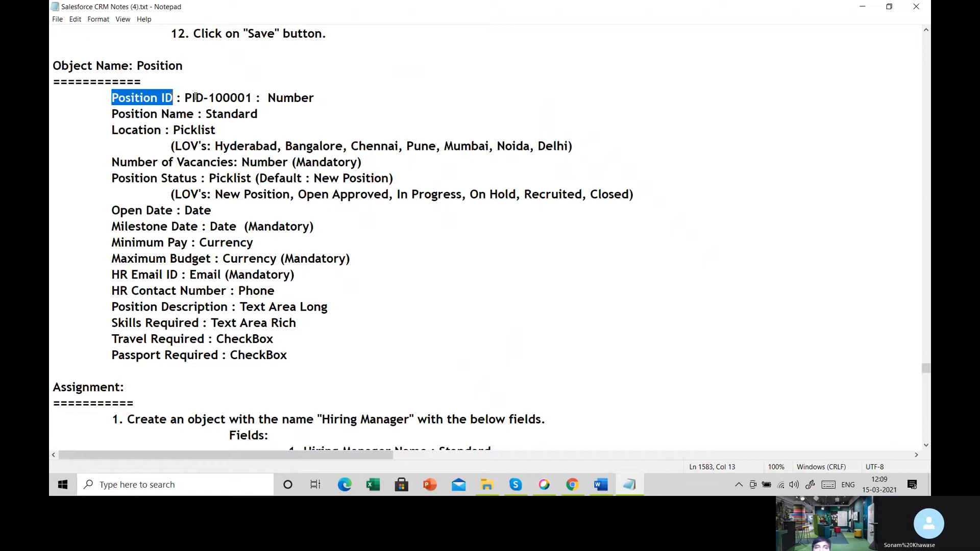
{"action": "left_click_drag", "start_coordinate": [268, 97], "coordinate": [321, 96]}
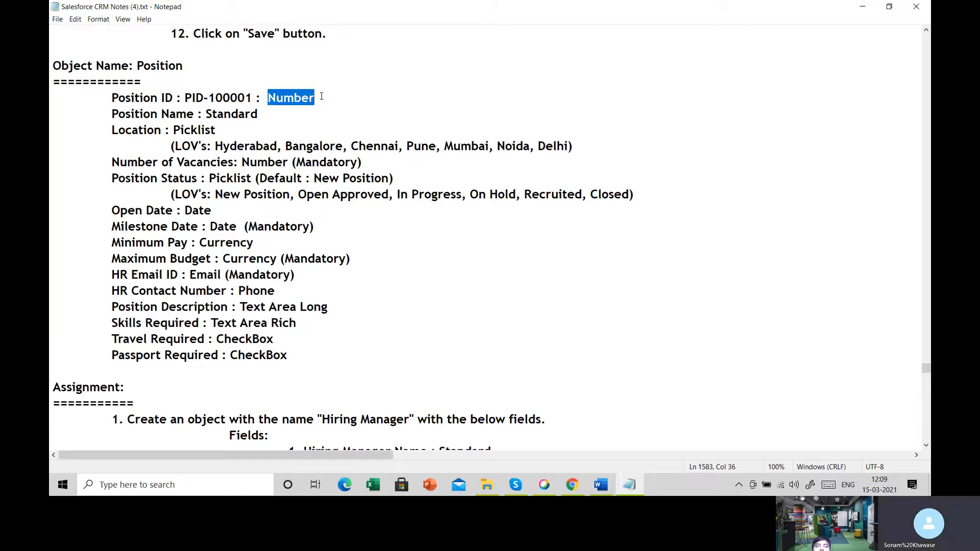
{"action": "left_click_drag", "start_coordinate": [109, 127], "coordinate": [163, 131]}
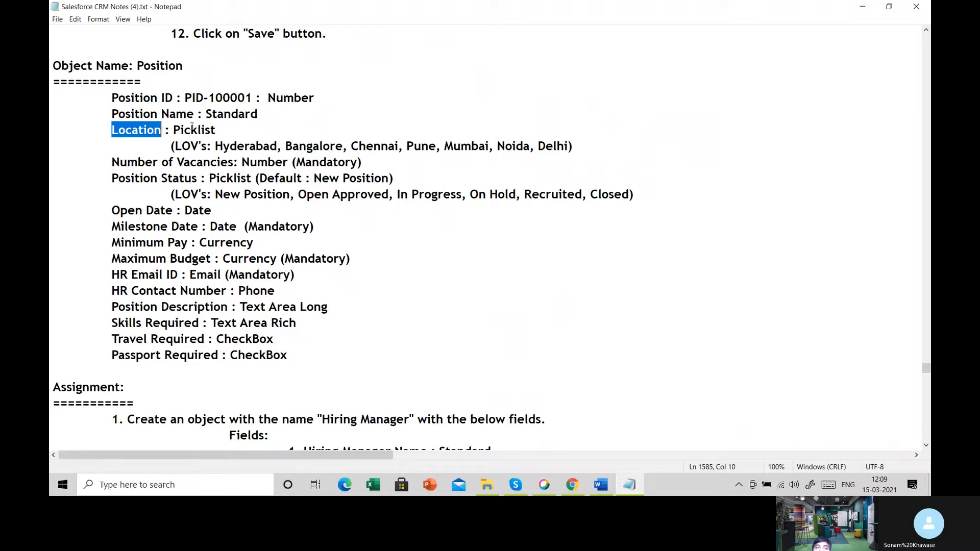
{"action": "left_click_drag", "start_coordinate": [170, 130], "coordinate": [219, 131]}
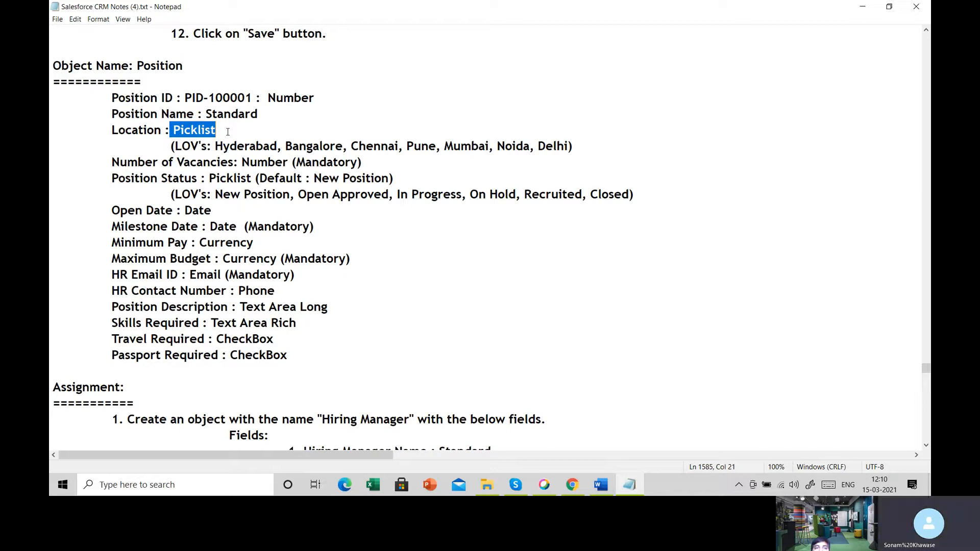
- Highlight the Number of Vacancies field with its Number type and the Position Status field with its Picklist type in the notes
{"action": "left_click_drag", "start_coordinate": [112, 162], "coordinate": [289, 163]}
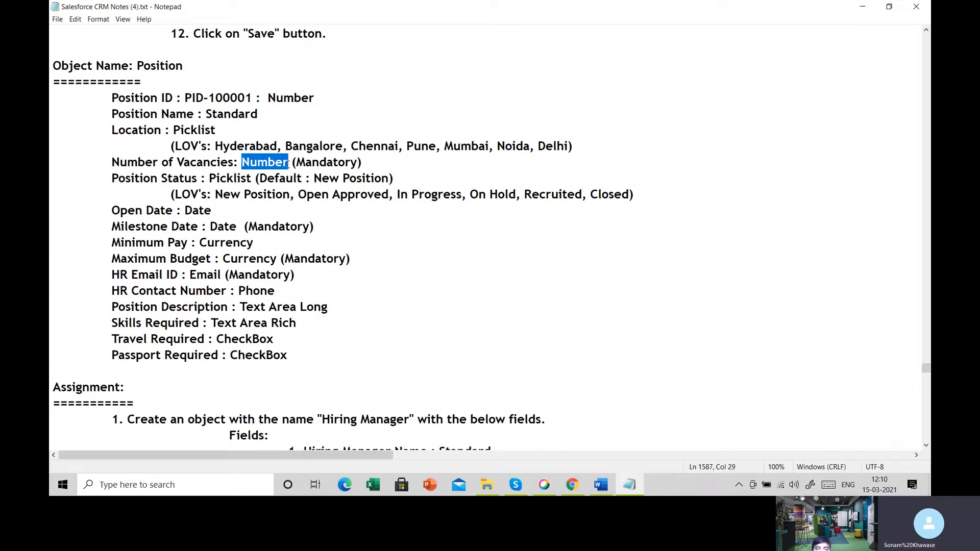
{"action": "left_click_drag", "start_coordinate": [110, 163], "coordinate": [239, 164]}
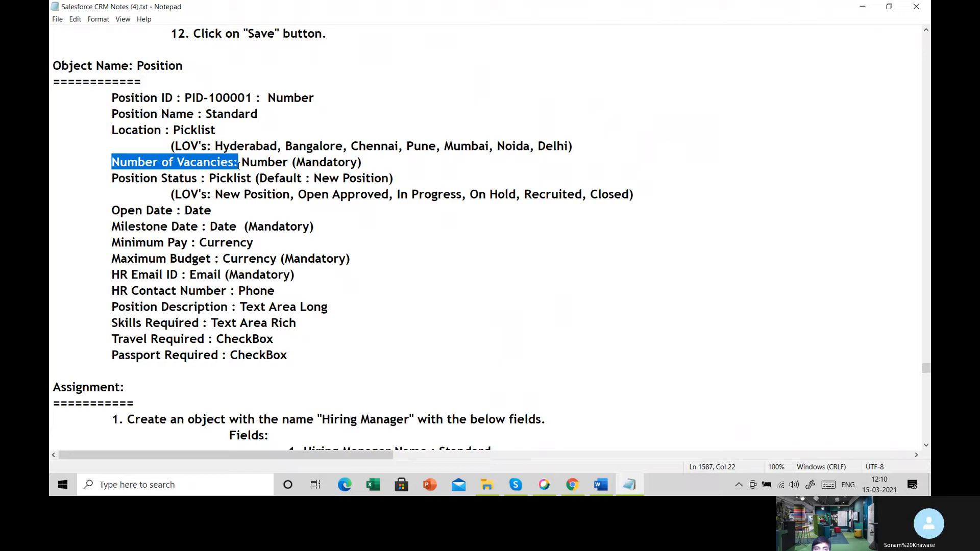
{"action": "left_click_drag", "start_coordinate": [241, 164], "coordinate": [293, 163]}
{"action": "left_click_drag", "start_coordinate": [111, 178], "coordinate": [200, 178]}
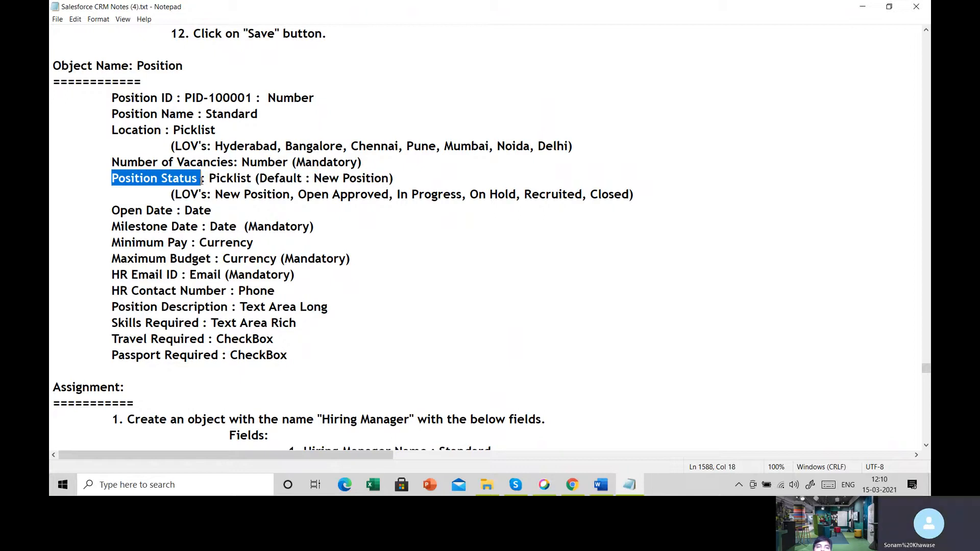
{"action": "left_click_drag", "start_coordinate": [210, 178], "coordinate": [256, 179]}
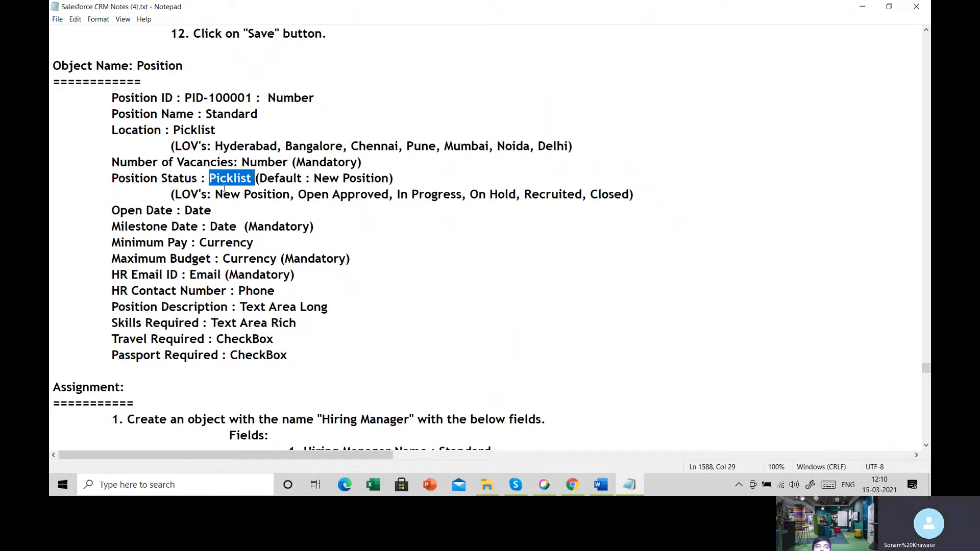
- Highlight the Date type of Open Date and Milestone Date and the Currency type of Minimum Pay and Maximum Budget
{"action": "left_click_drag", "start_coordinate": [112, 211], "coordinate": [215, 211]}
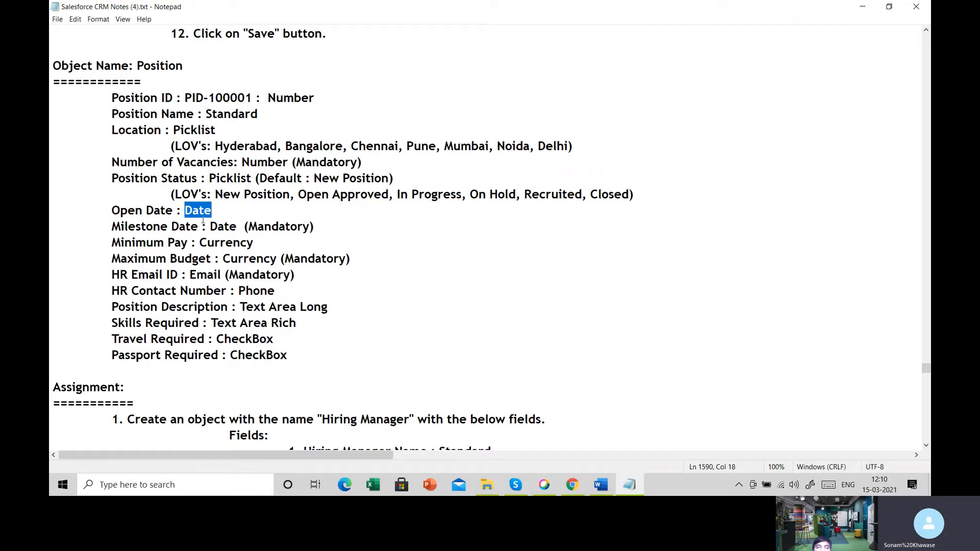
{"action": "left_click_drag", "start_coordinate": [112, 226], "coordinate": [238, 227]}
{"action": "left_click", "coordinate": [210, 226]}
{"action": "left_click_drag", "start_coordinate": [124, 243], "coordinate": [260, 249]}
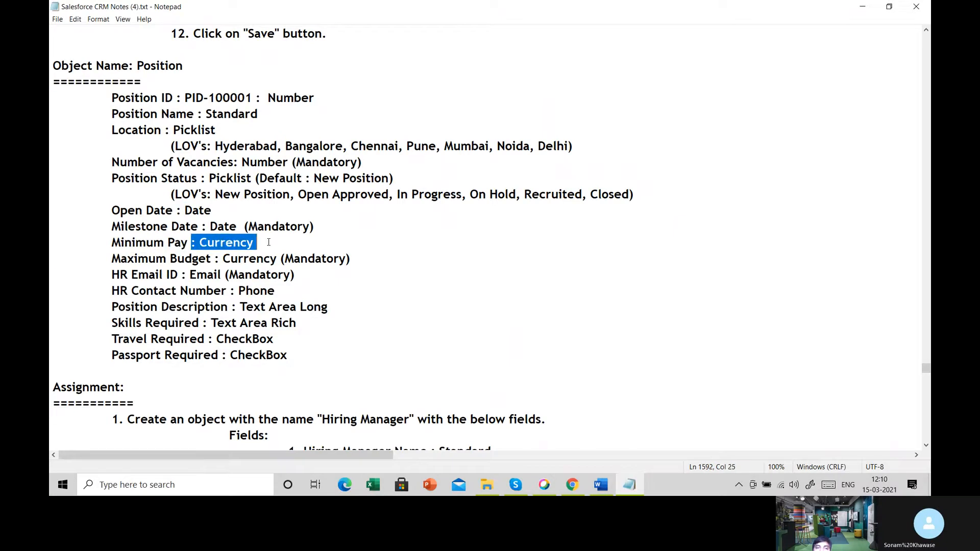
{"action": "left_click_drag", "start_coordinate": [110, 263], "coordinate": [271, 259]}
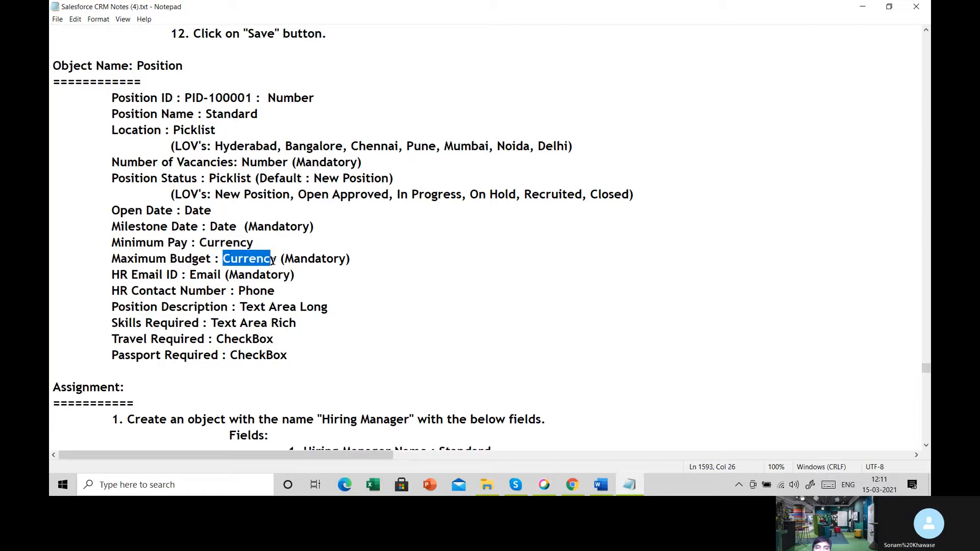
- Highlight HR Email ID, the Phone type, the Position Description line with Text Area Long, and the Position ID name in the notes
{"action": "left_click_drag", "start_coordinate": [112, 275], "coordinate": [177, 274]}
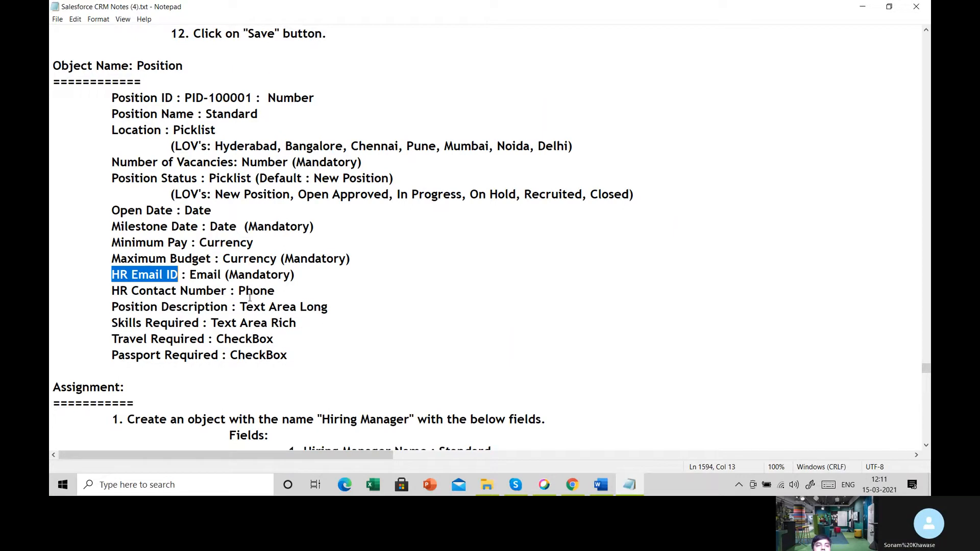
{"action": "left_click_drag", "start_coordinate": [238, 291], "coordinate": [314, 308]}
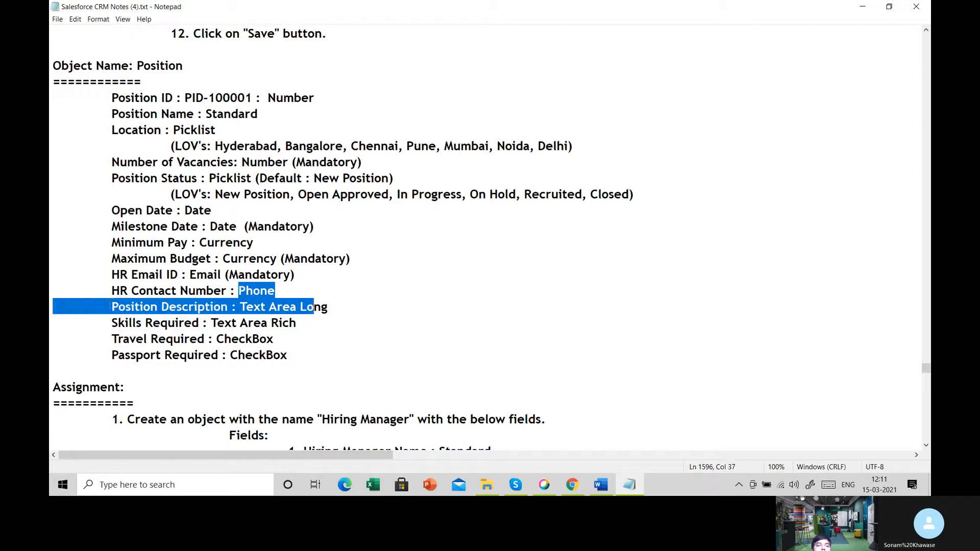
{"action": "left_click_drag", "start_coordinate": [53, 307], "coordinate": [320, 309]}
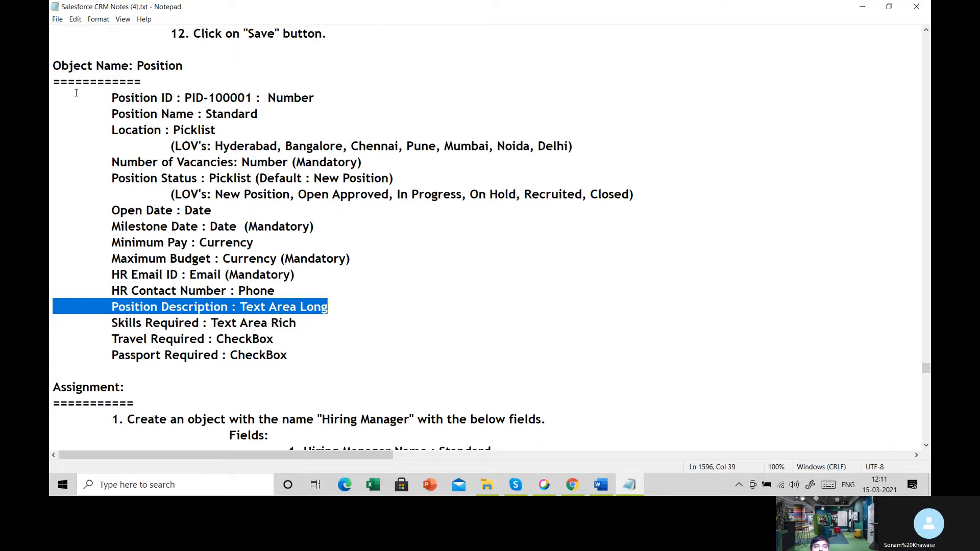
{"action": "left_click_drag", "start_coordinate": [111, 98], "coordinate": [174, 94]}
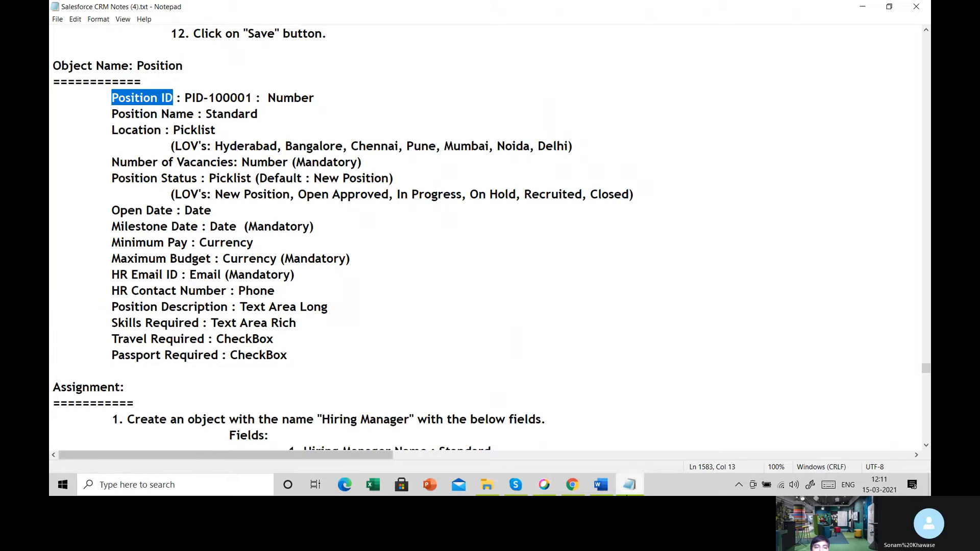
- Switch to Salesforce in Chrome and start adding a new custom field to the Position4 object
{"action": "left_click", "coordinate": [572, 484]}
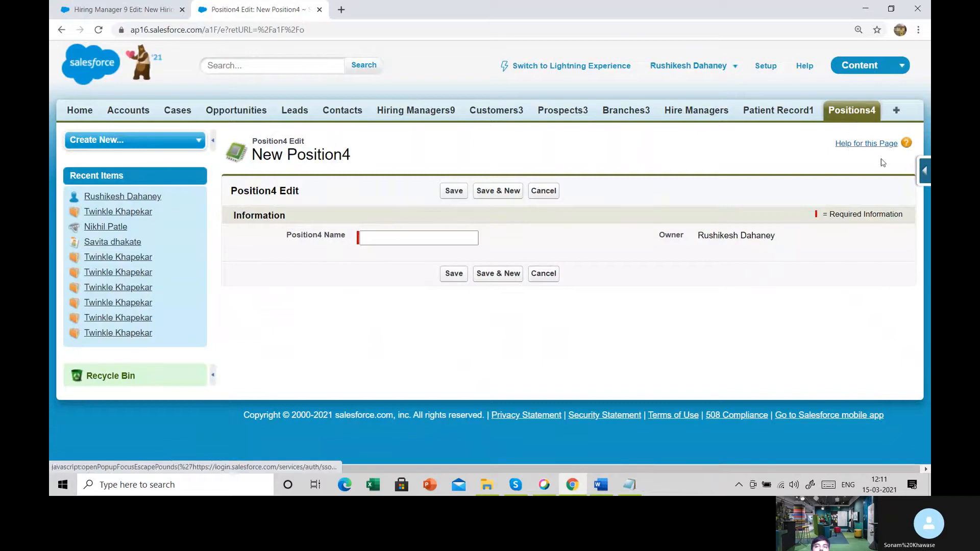
{"action": "left_click", "coordinate": [923, 170]}
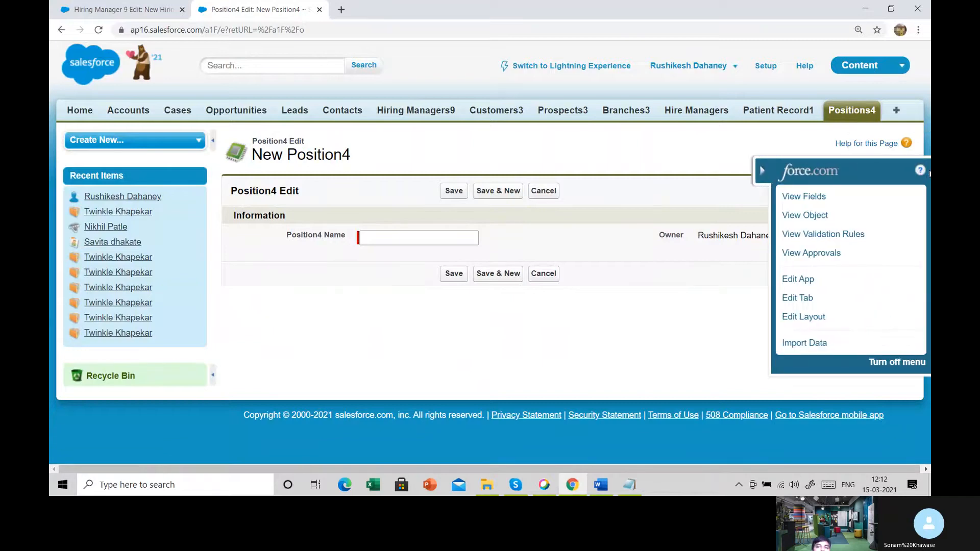
{"action": "mouse_move", "coordinate": [915, 195]}
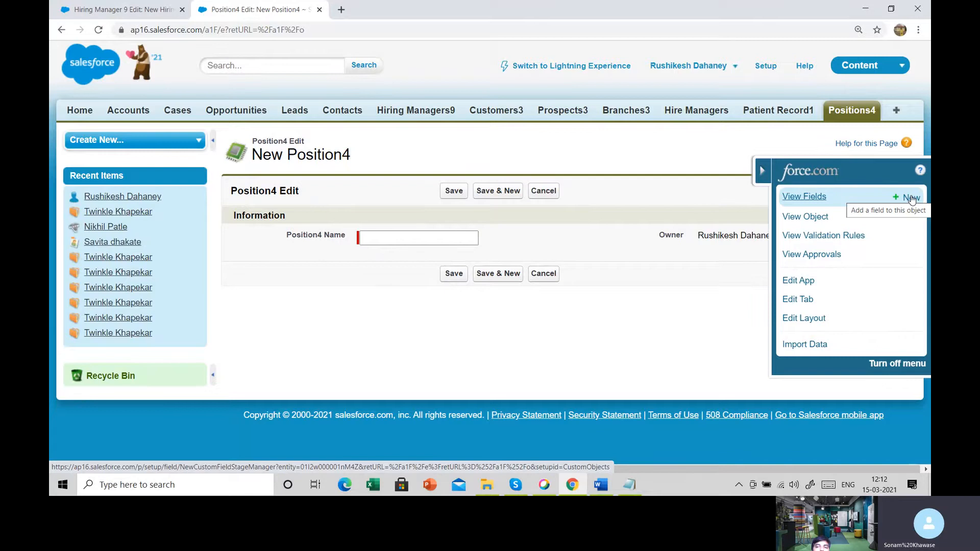
{"action": "left_click", "coordinate": [911, 198]}
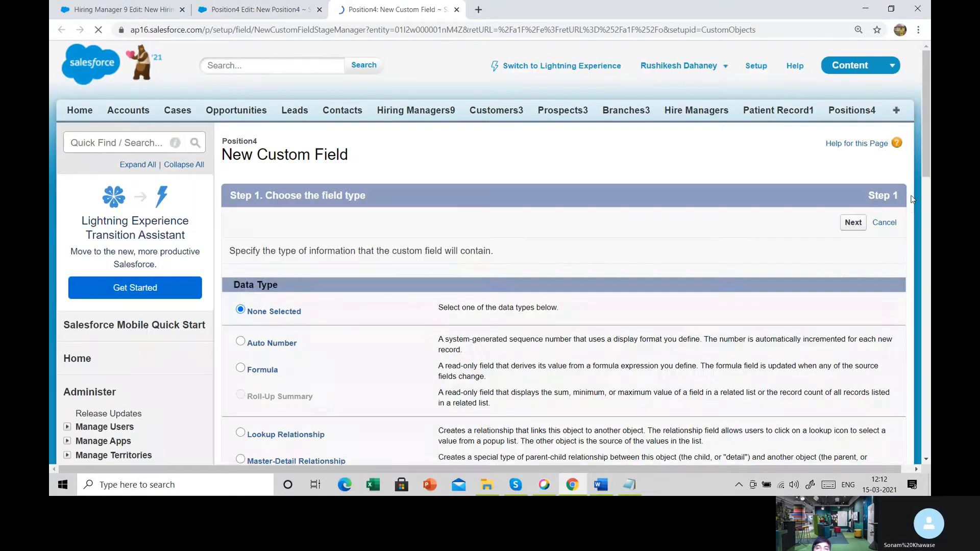
- Look through the available custom field data types and check the Position ID entry in the Notepad notes
{"action": "scroll", "coordinate": [909, 214], "scroll_direction": "down", "scroll_amount": 5}
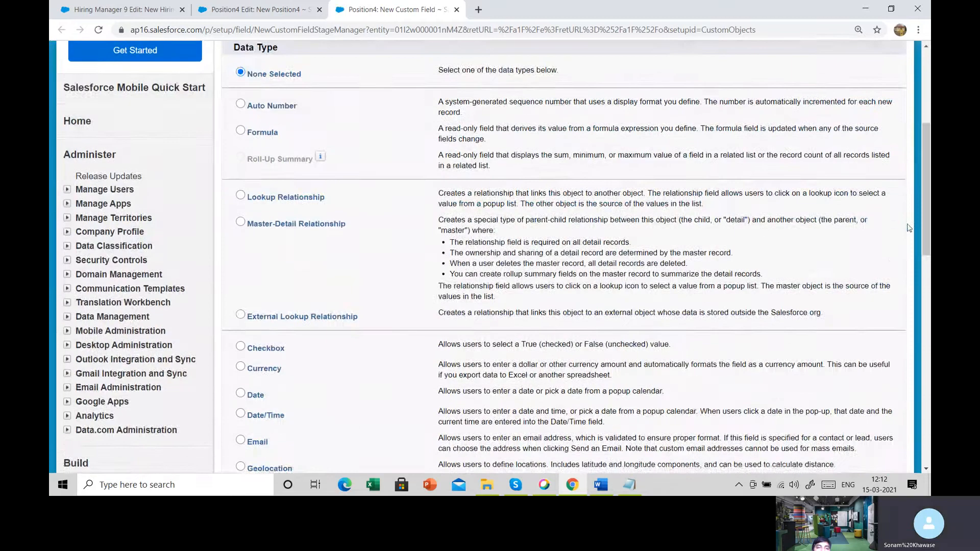
{"action": "scroll", "coordinate": [908, 227], "scroll_direction": "down", "scroll_amount": 3}
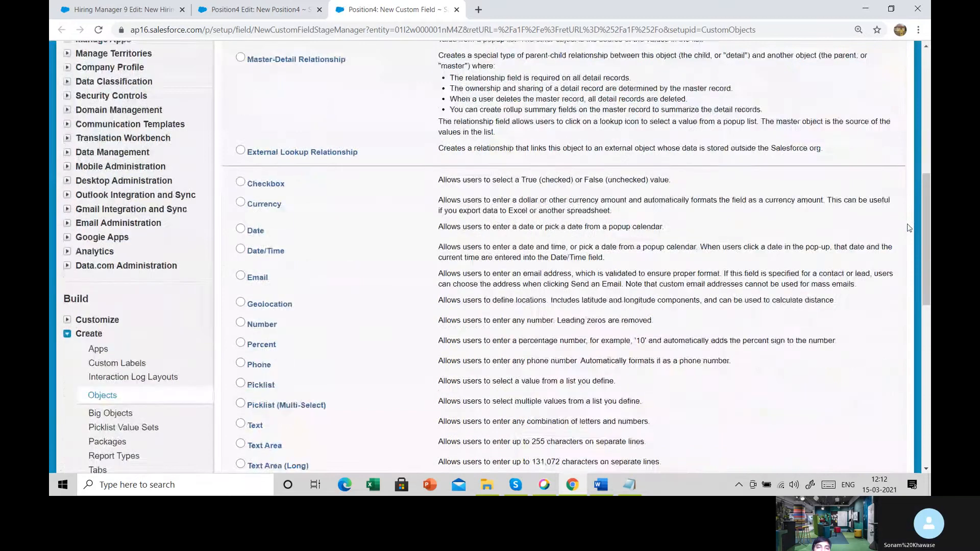
{"action": "scroll", "coordinate": [908, 227], "scroll_direction": "down", "scroll_amount": 3}
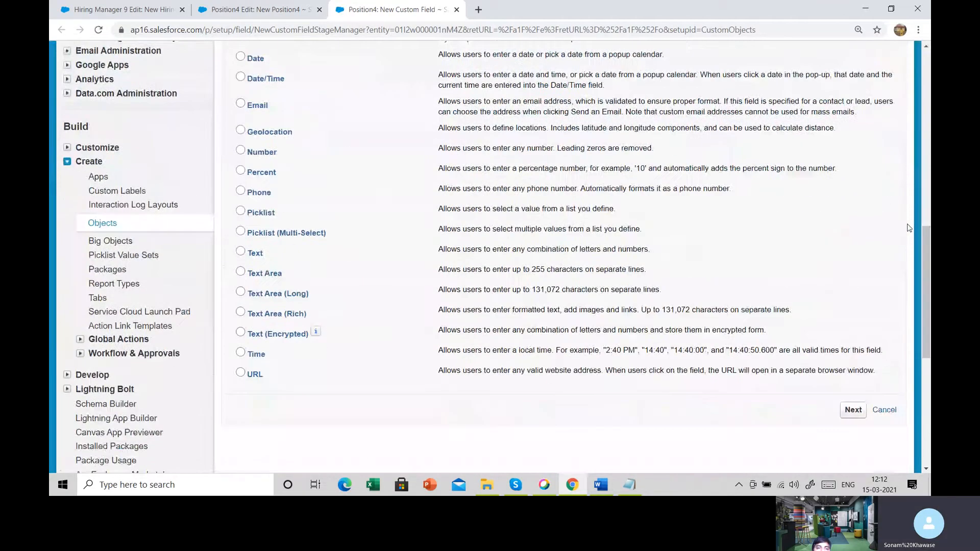
{"action": "scroll", "coordinate": [908, 228], "scroll_direction": "up", "scroll_amount": 3}
{"action": "scroll", "coordinate": [909, 227], "scroll_direction": "up", "scroll_amount": 3}
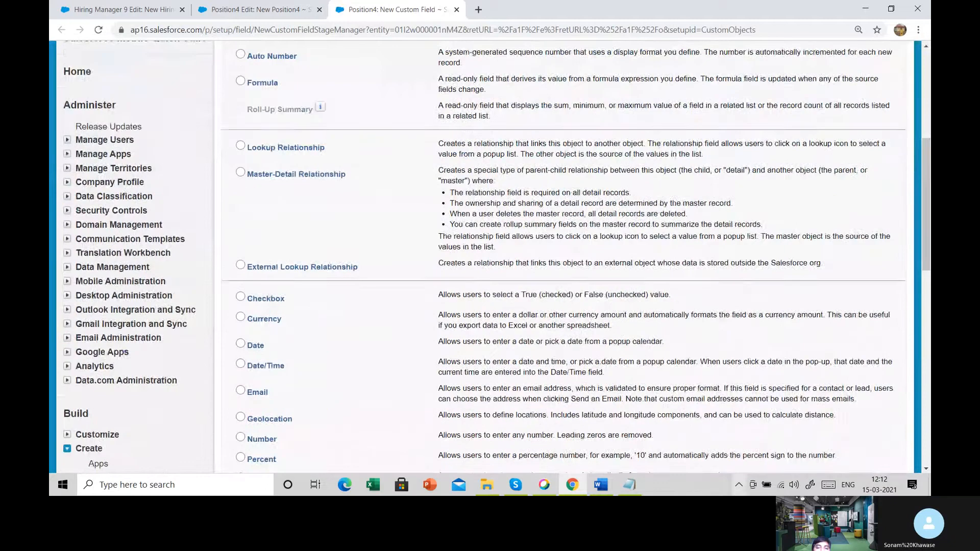
{"action": "left_click", "coordinate": [628, 484]}
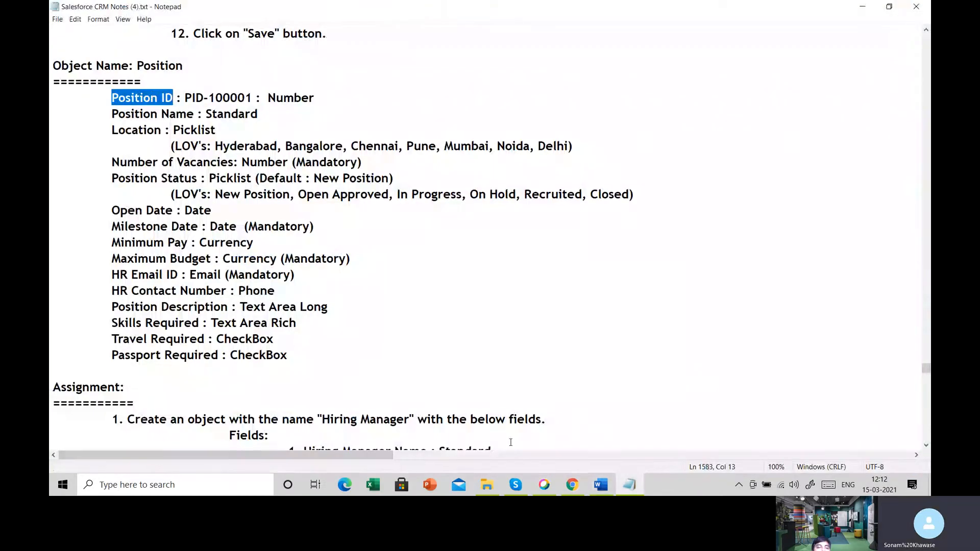
{"action": "left_click", "coordinate": [572, 486]}
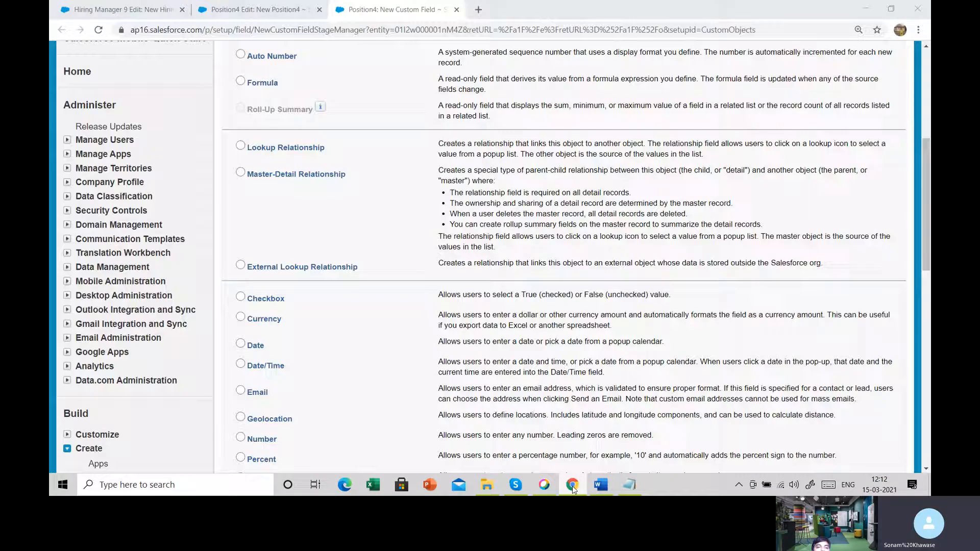
- Choose Number as the new field's data type, highlight the type descriptions, and continue to the field details
{"action": "scroll", "coordinate": [365, 286], "scroll_direction": "down", "scroll_amount": 3}
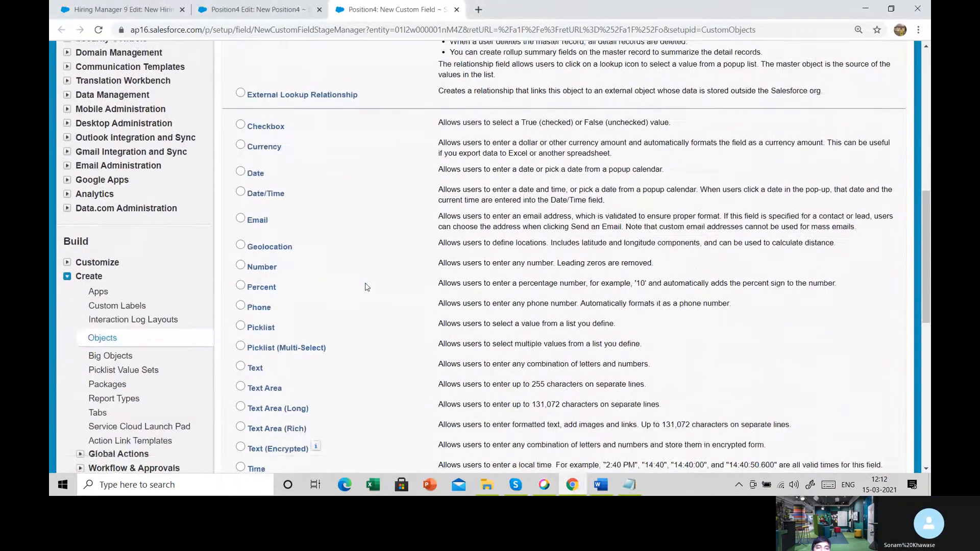
{"action": "left_click", "coordinate": [263, 271]}
{"action": "double_click", "coordinate": [447, 264]}
{"action": "left_click_drag", "start_coordinate": [489, 266], "coordinate": [614, 264]}
{"action": "left_click_drag", "start_coordinate": [446, 242], "coordinate": [606, 243]}
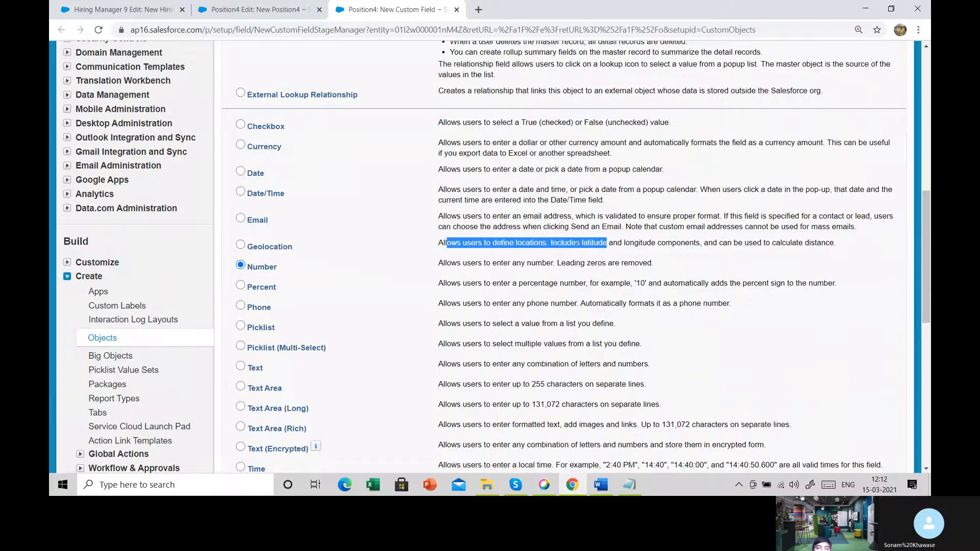
{"action": "left_click", "coordinate": [315, 274]}
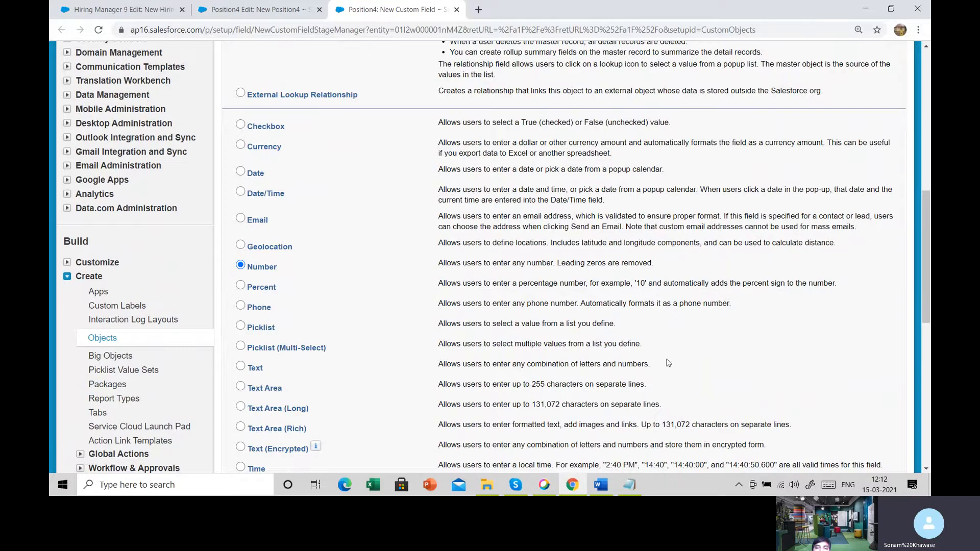
{"action": "scroll", "coordinate": [785, 388], "scroll_direction": "down", "scroll_amount": 3}
{"action": "left_click", "coordinate": [853, 353]}
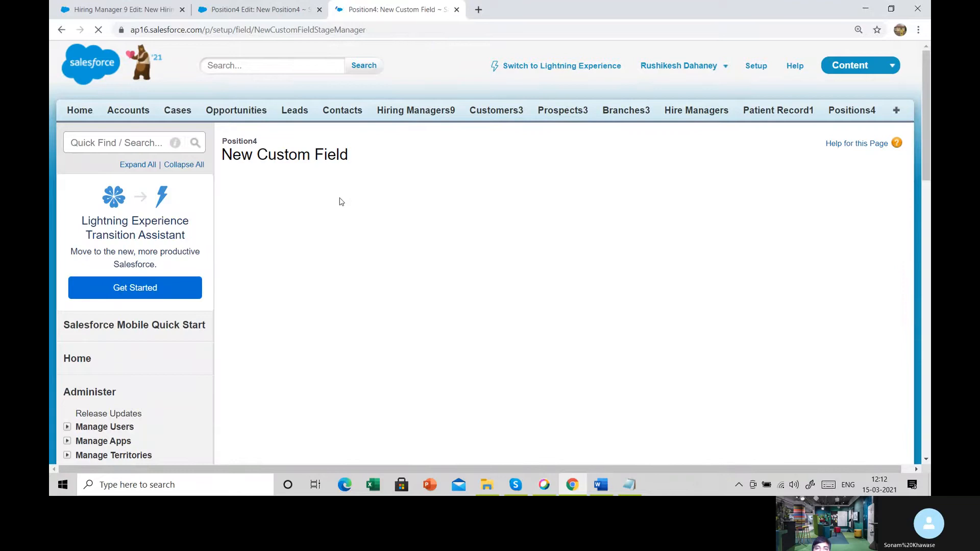
- Set the field label to Position ID and let the field name fill in as Position_ID
{"action": "scroll", "coordinate": [339, 198], "scroll_direction": "down", "scroll_amount": 3}
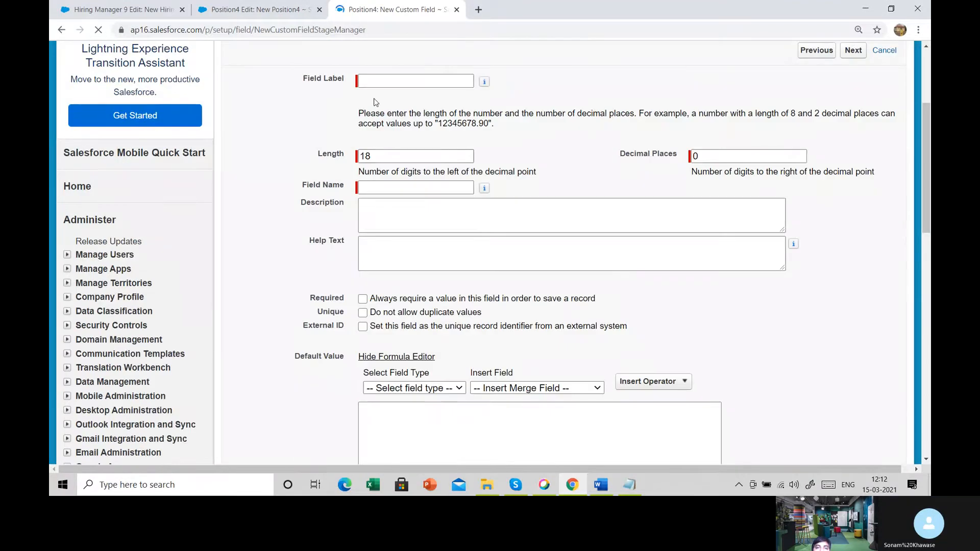
{"action": "left_click", "coordinate": [376, 82]}
{"action": "type", "text": "Position ID"}
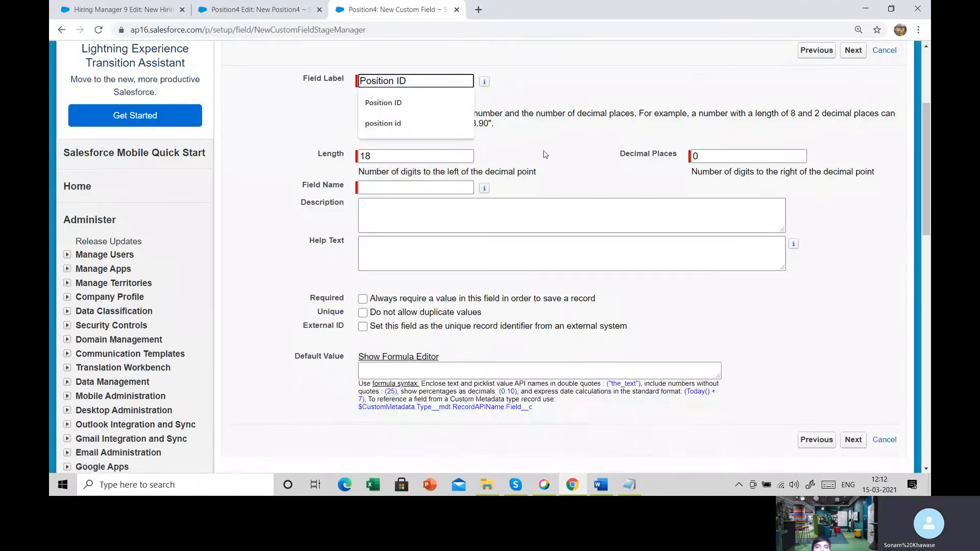
{"action": "left_click", "coordinate": [543, 149]}
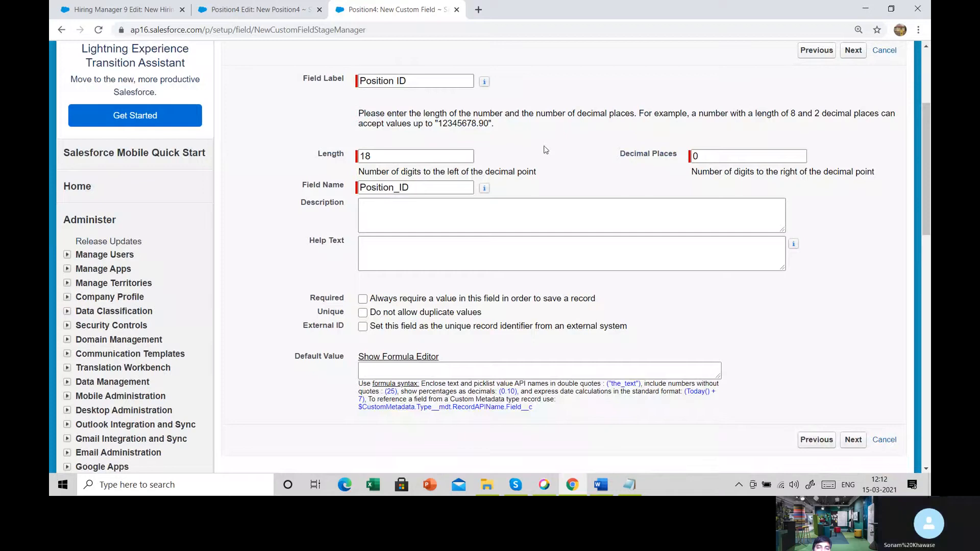
- Set the Position ID field's length to 15 digits
{"action": "left_click_drag", "start_coordinate": [312, 155], "coordinate": [346, 159]}
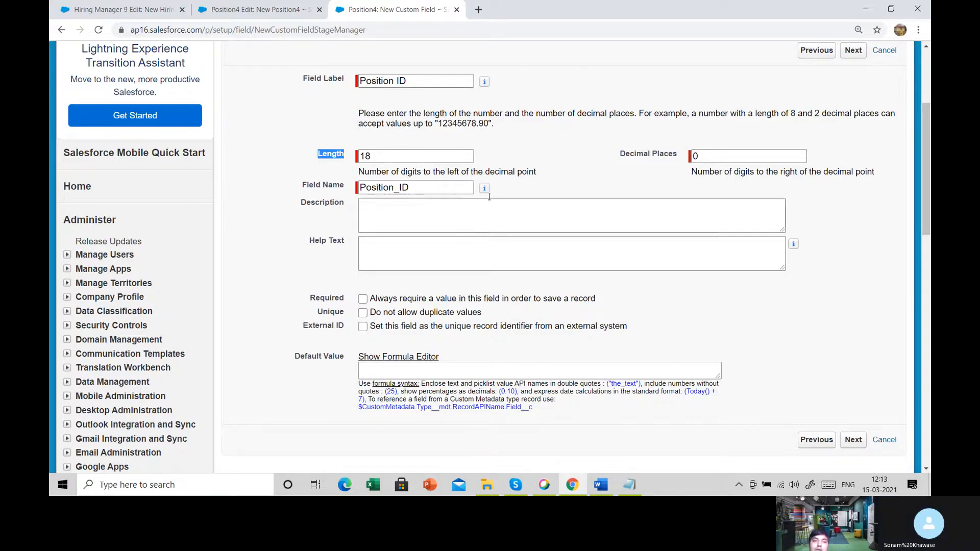
{"action": "left_click", "coordinate": [396, 153]}
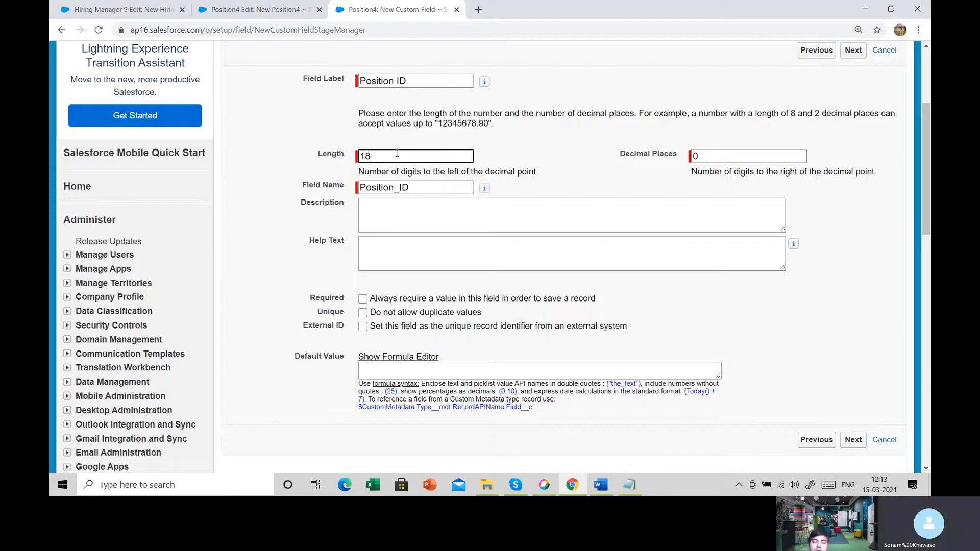
{"action": "key", "text": "BackSpace"}
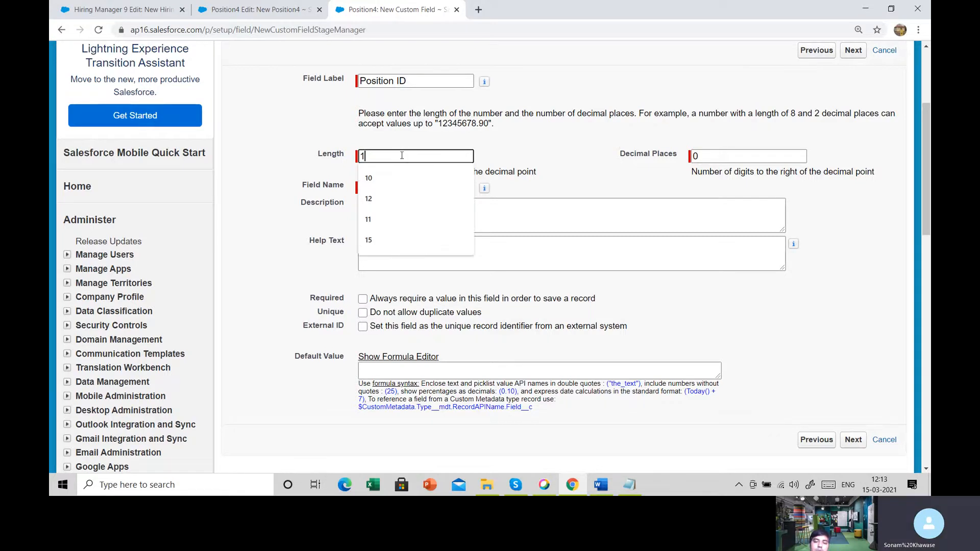
{"action": "type", "text": "5"}
{"action": "left_click", "coordinate": [513, 161]}
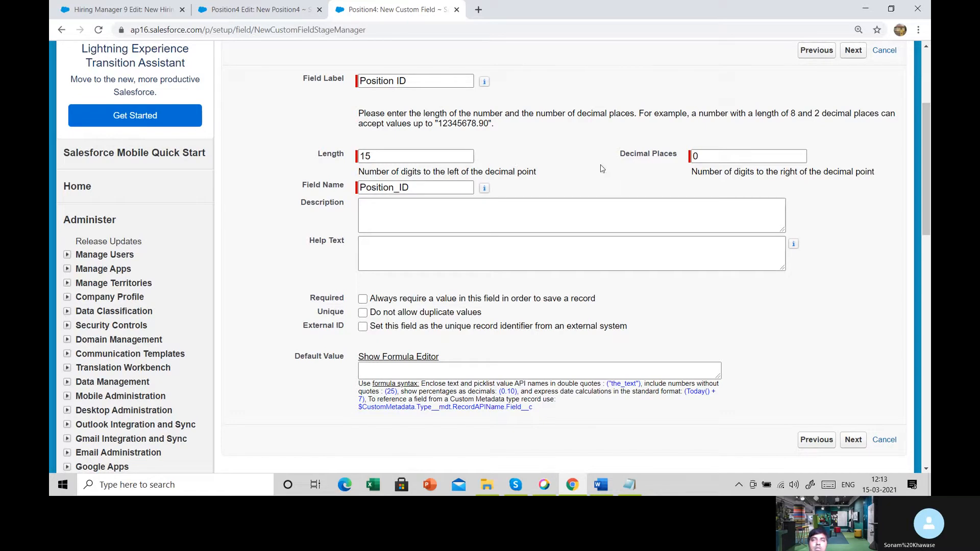
- Review the Position ID field's decimal places setting and its label on the details form
{"action": "left_click_drag", "start_coordinate": [597, 154], "coordinate": [695, 158]}
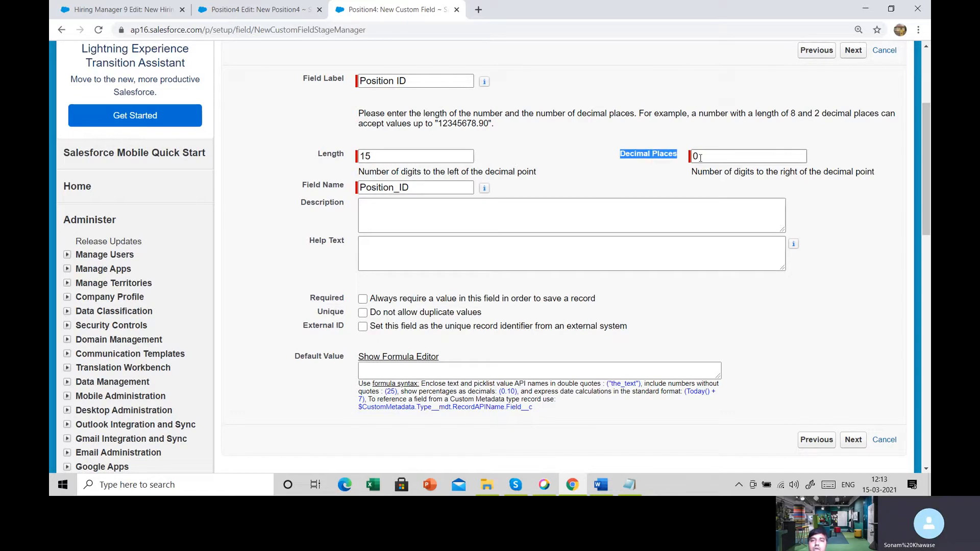
{"action": "double_click", "coordinate": [698, 157]}
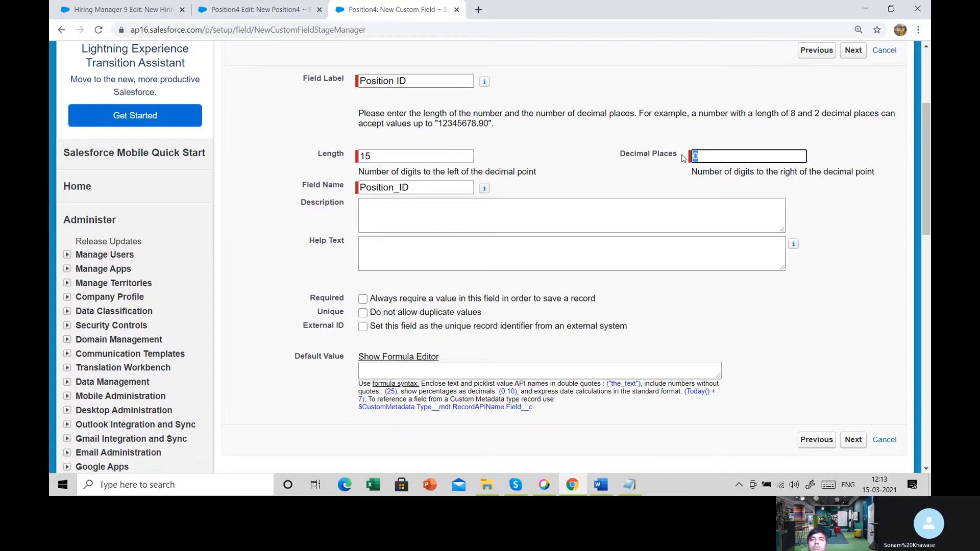
{"action": "left_click", "coordinate": [653, 171]}
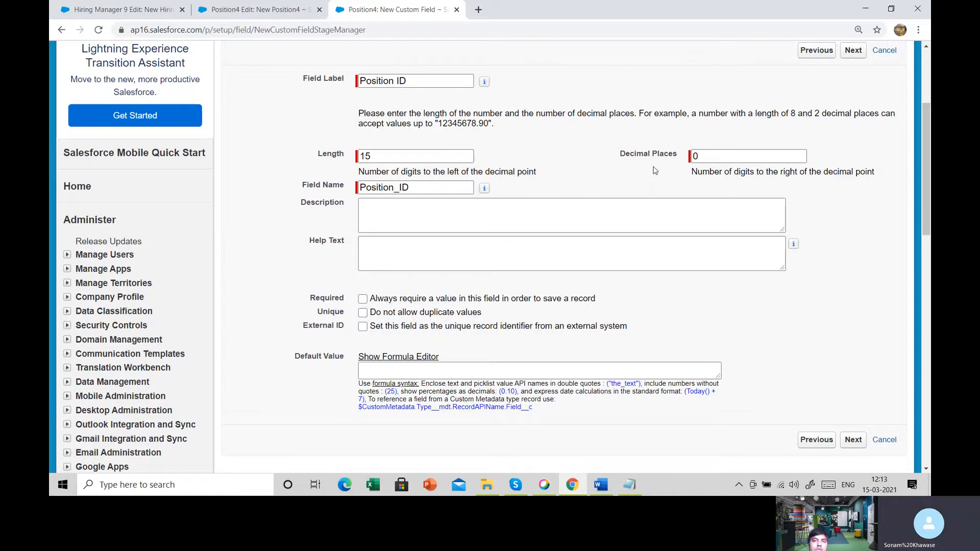
{"action": "left_click", "coordinate": [706, 156]}
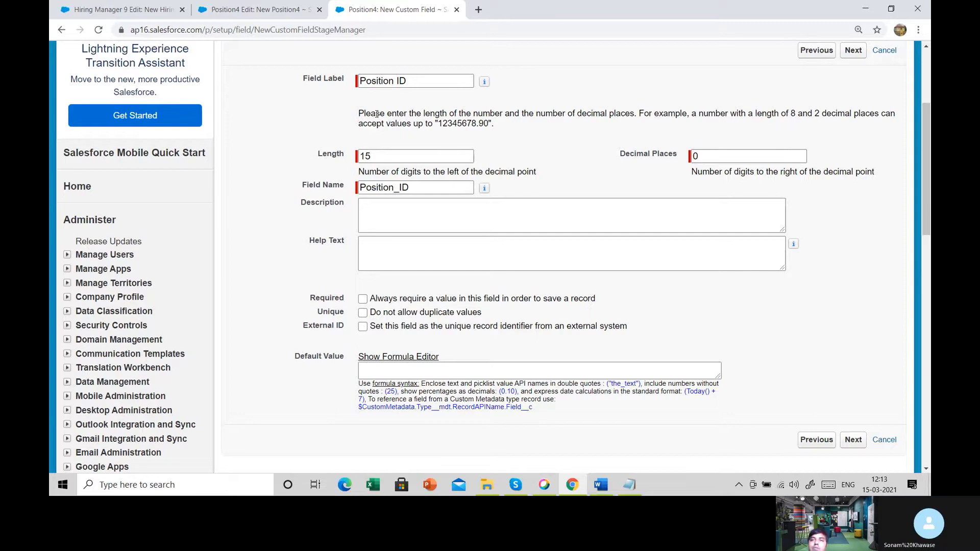
{"action": "scroll", "coordinate": [376, 113], "scroll_direction": "up", "scroll_amount": 2}
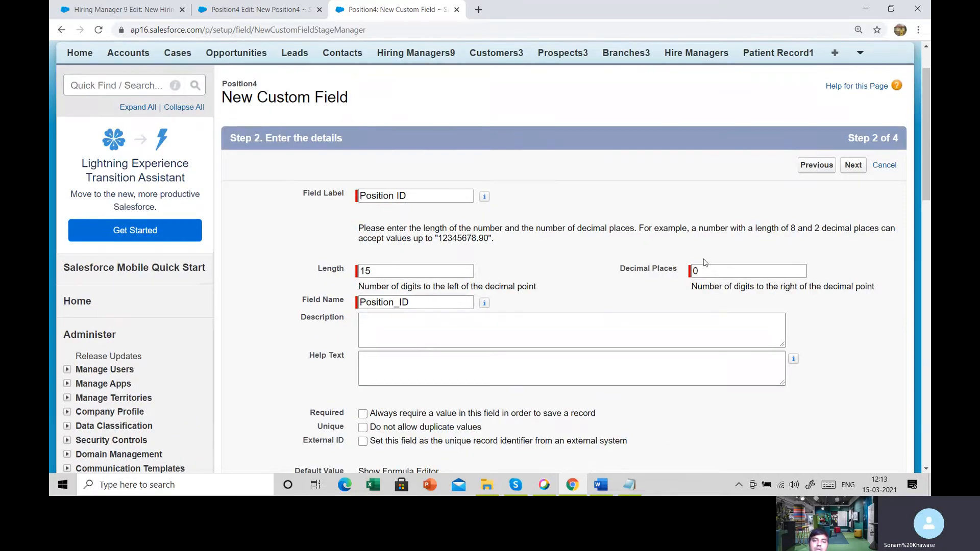
{"action": "scroll", "coordinate": [704, 261], "scroll_direction": "down", "scroll_amount": 1}
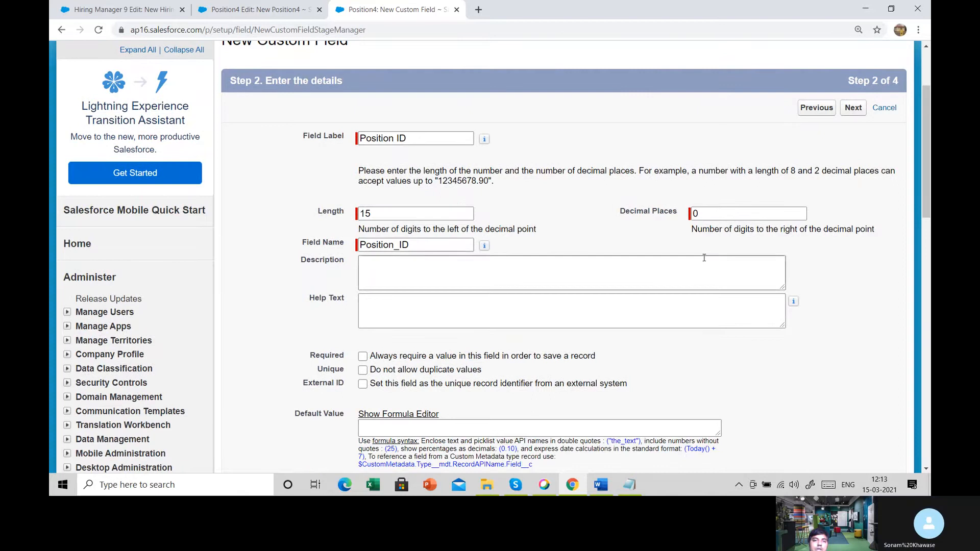
{"action": "left_click_drag", "start_coordinate": [416, 138], "coordinate": [345, 139]}
{"action": "left_click", "coordinate": [570, 199]}
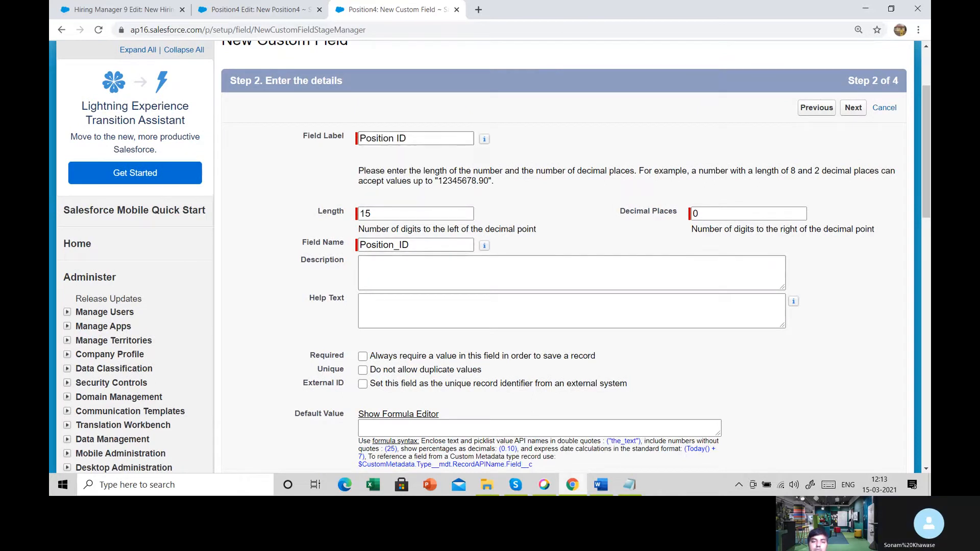
- Check the Position ID entry and its data type in the Notepad notes, and compare it with the field label in the Salesforce form
{"action": "left_click", "coordinate": [629, 484]}
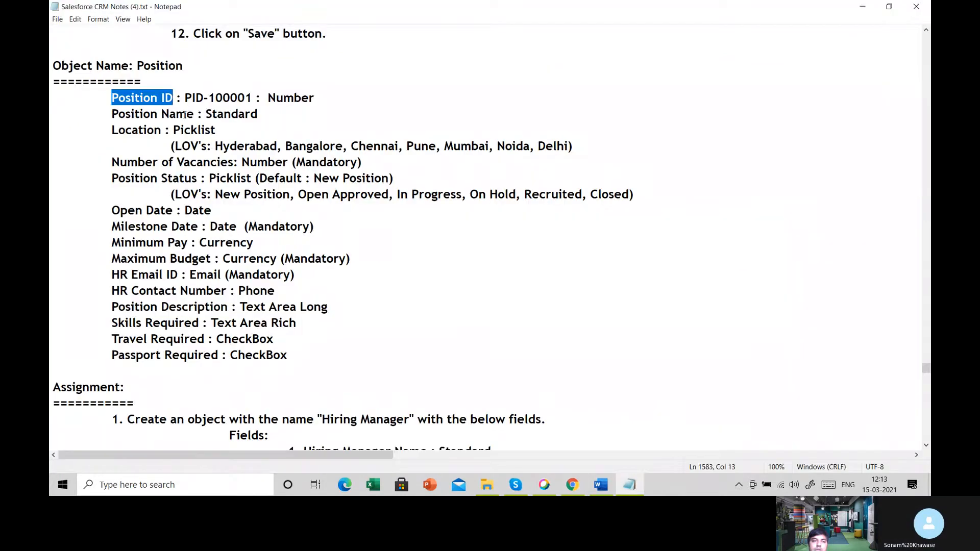
{"action": "left_click", "coordinate": [324, 101]}
{"action": "left_click_drag", "start_coordinate": [269, 97], "coordinate": [338, 94]}
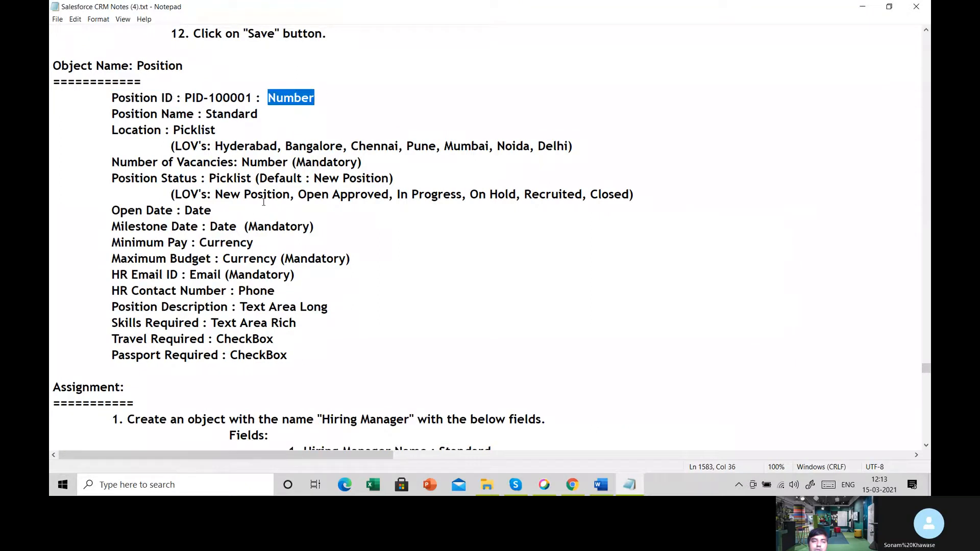
{"action": "left_click_drag", "start_coordinate": [259, 226], "coordinate": [295, 275]}
{"action": "left_click", "coordinate": [267, 97]}
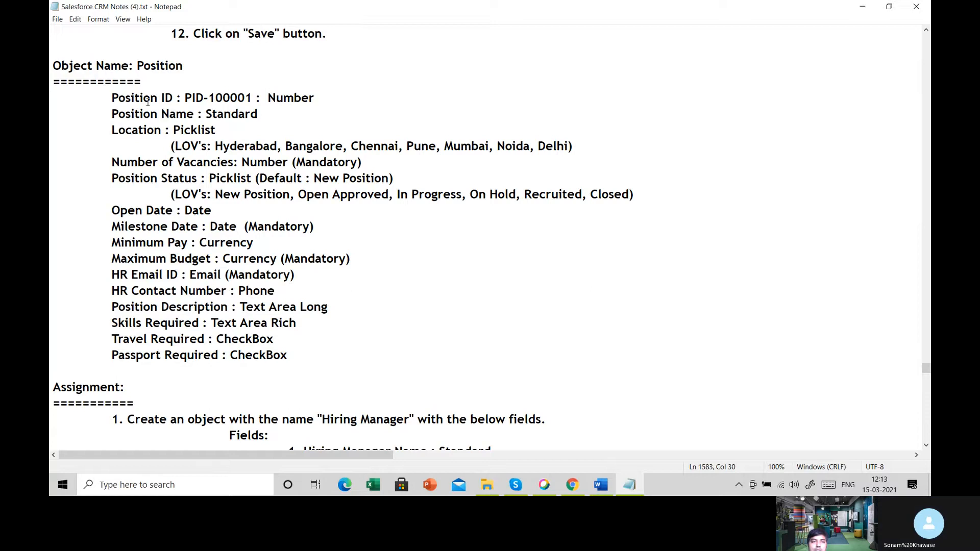
{"action": "left_click_drag", "start_coordinate": [111, 97], "coordinate": [204, 98]}
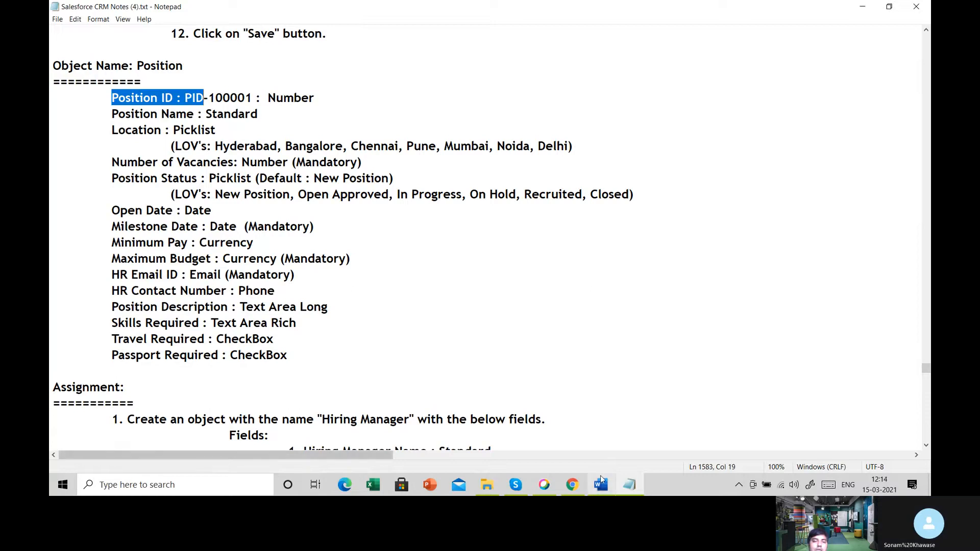
{"action": "left_click", "coordinate": [572, 485]}
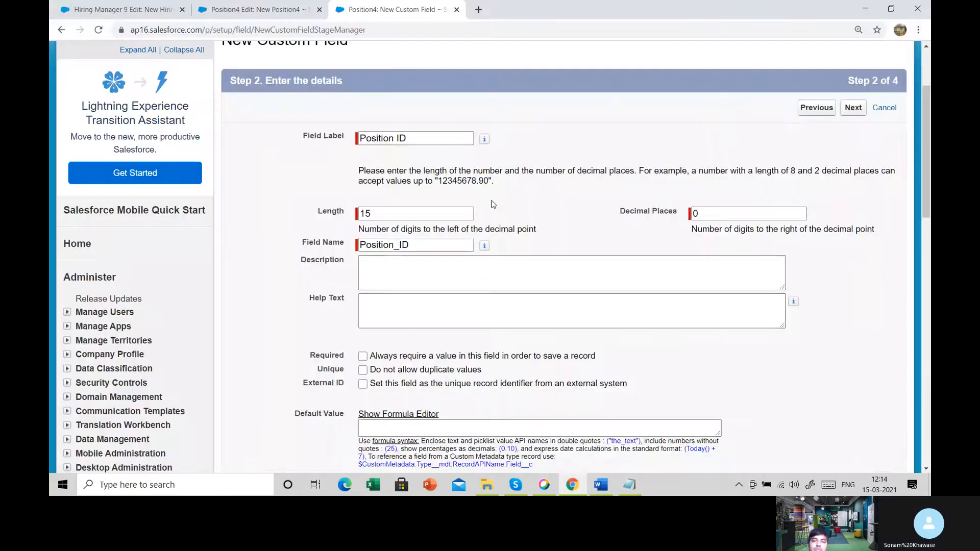
{"action": "left_click", "coordinate": [451, 139]}
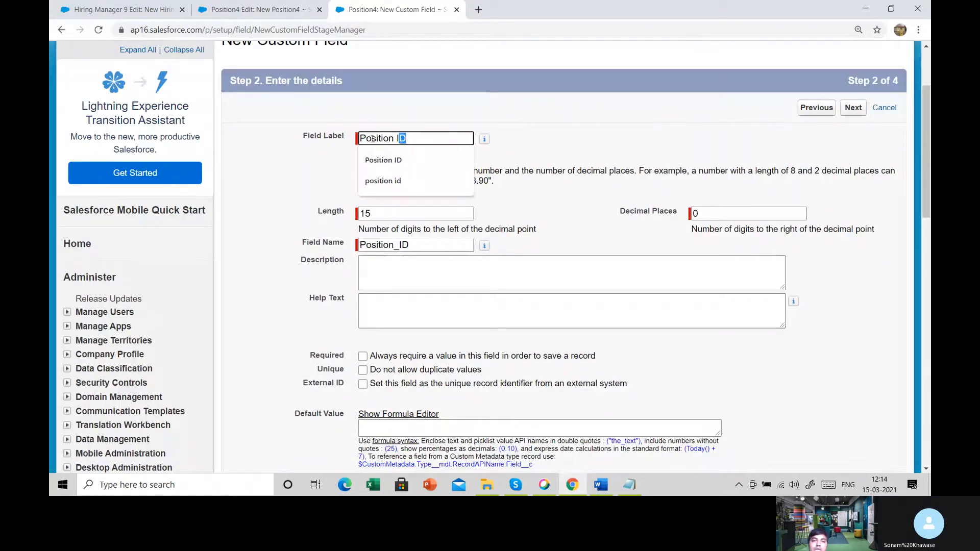
{"action": "left_click", "coordinate": [595, 182]}
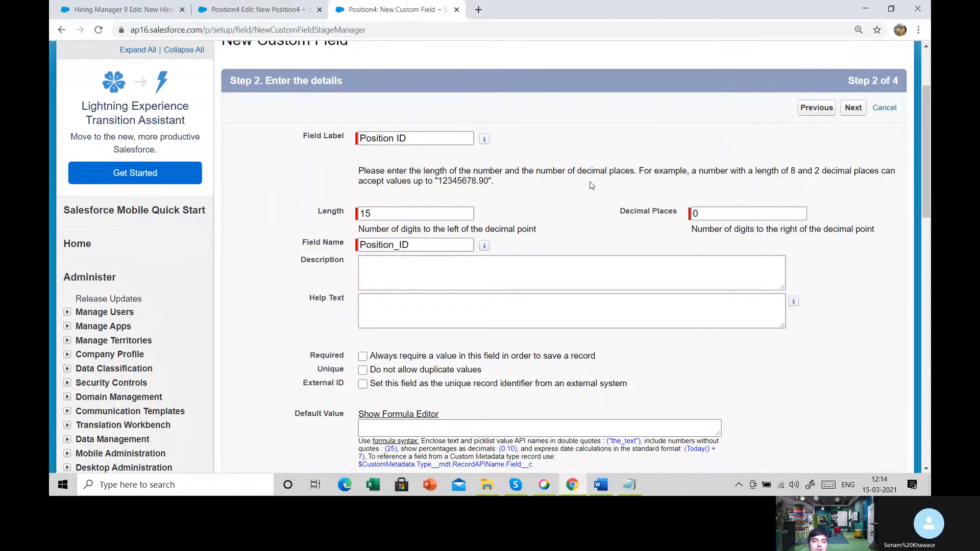
- Make Position ID always require a value to save a record, and continue to field-level security
{"action": "scroll", "coordinate": [587, 183], "scroll_direction": "down", "scroll_amount": 2}
{"action": "left_click", "coordinate": [363, 242]}
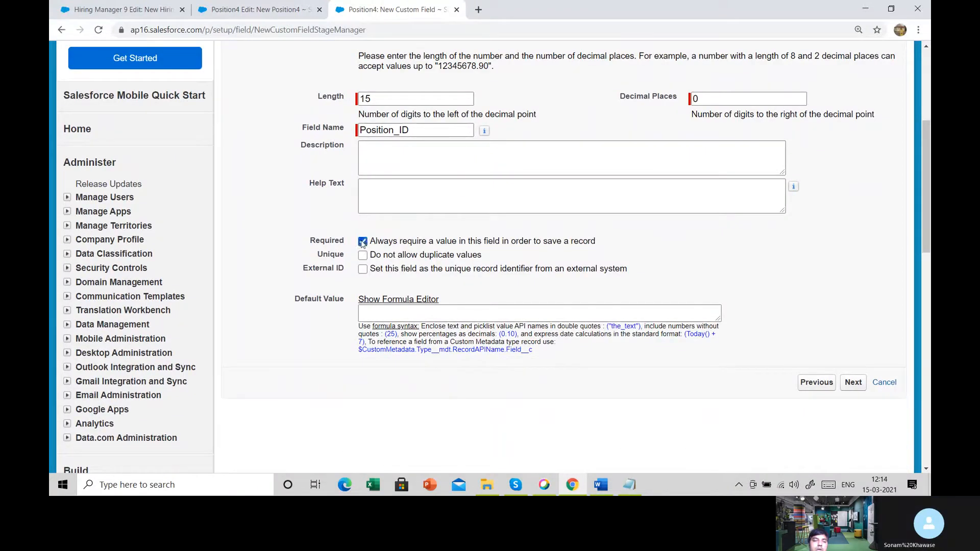
{"action": "left_click", "coordinate": [363, 243]}
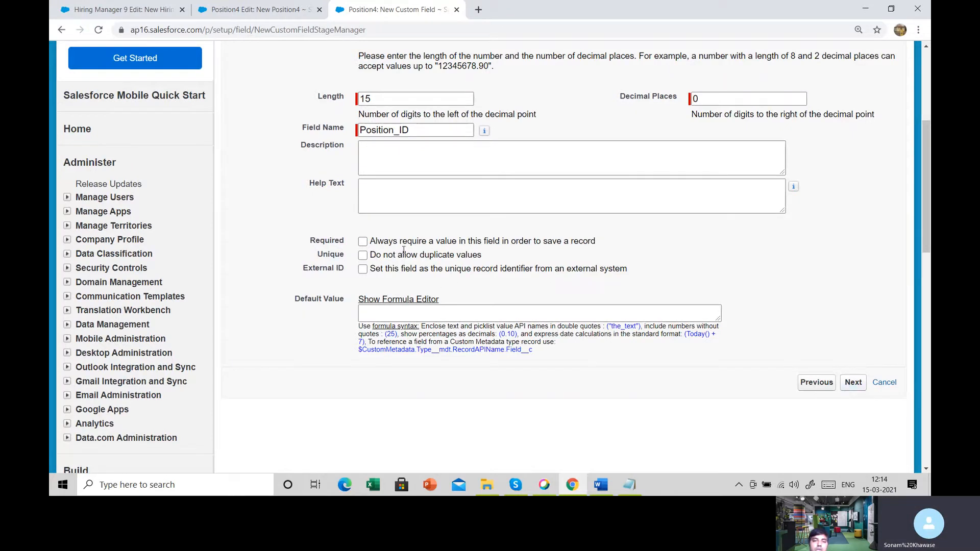
{"action": "left_click", "coordinate": [363, 242]}
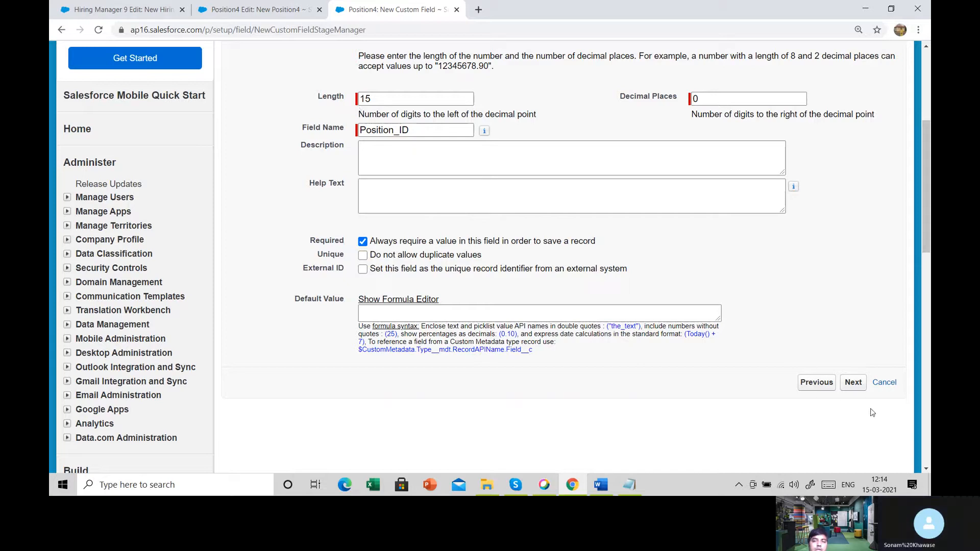
{"action": "left_click", "coordinate": [860, 386]}
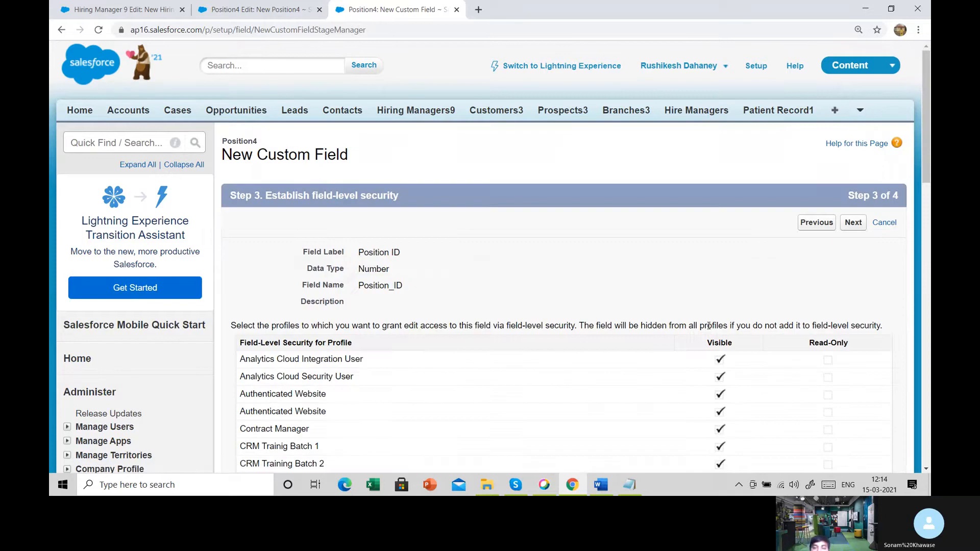
- Keep the default profile visibility and the Position4 Layout for Position ID, and save the field
{"action": "scroll", "coordinate": [800, 278], "scroll_direction": "down", "scroll_amount": 4}
{"action": "scroll", "coordinate": [800, 276], "scroll_direction": "up", "scroll_amount": 4}
{"action": "left_click", "coordinate": [853, 223]}
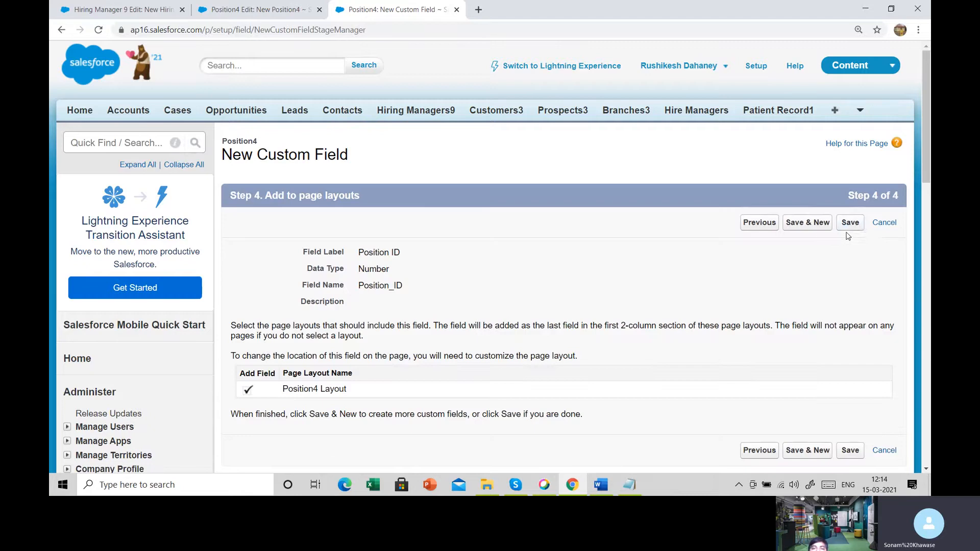
{"action": "left_click", "coordinate": [853, 224]}
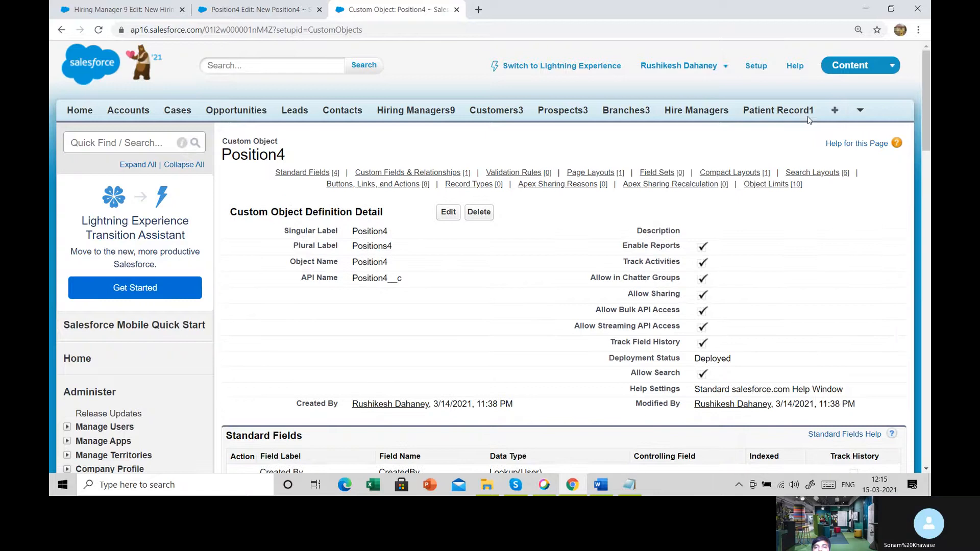
- Open a new record form for Positions4 and examine the Position ID field on it
{"action": "left_click", "coordinate": [858, 111]}
{"action": "left_click", "coordinate": [833, 131]}
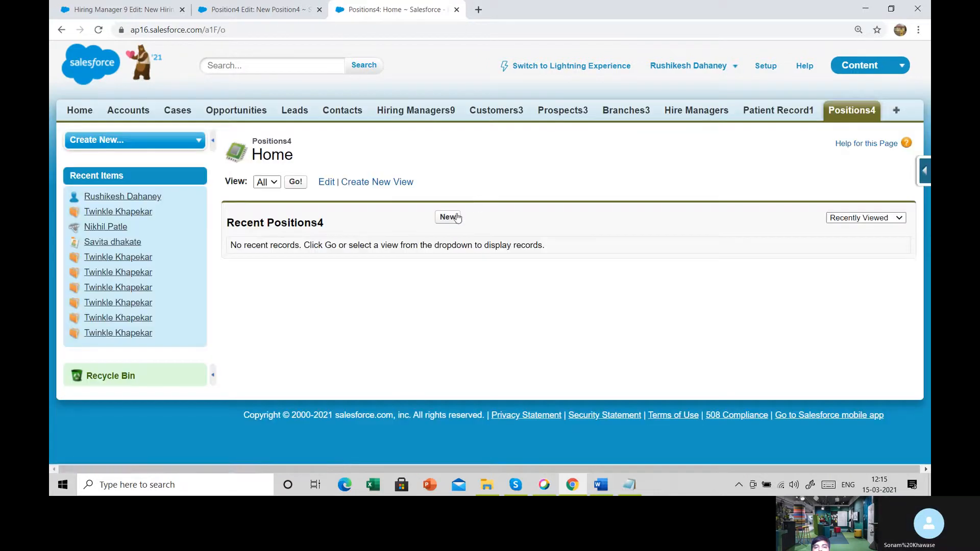
{"action": "left_click", "coordinate": [451, 218]}
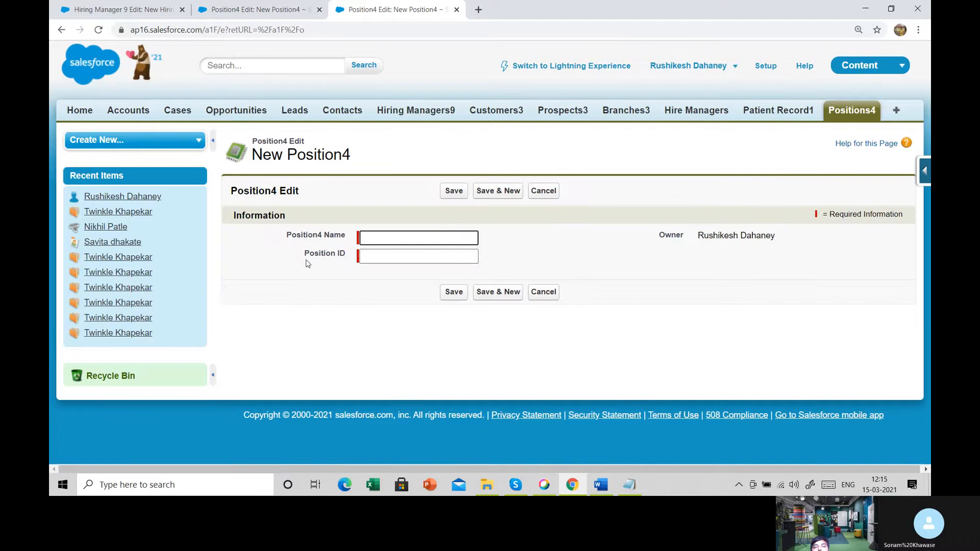
{"action": "left_click_drag", "start_coordinate": [300, 256], "coordinate": [351, 257]}
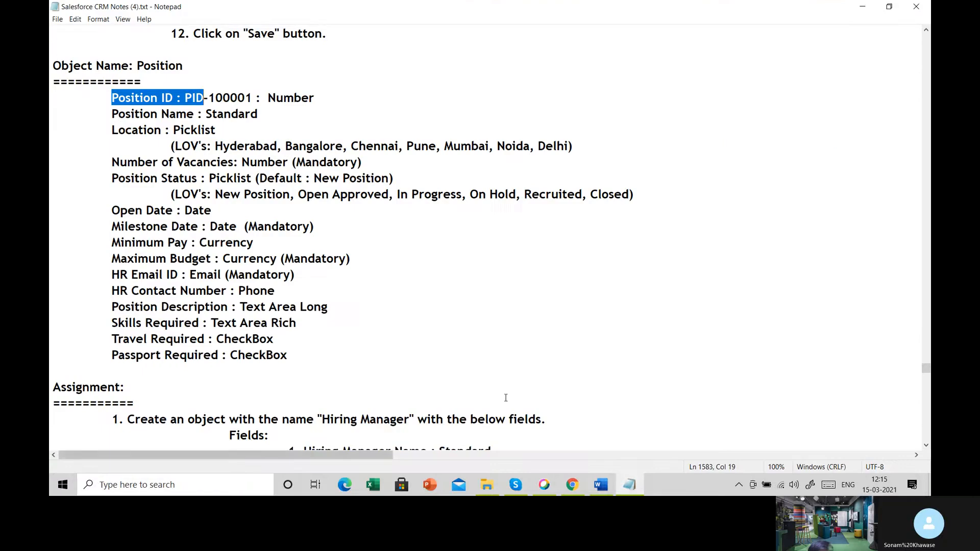
- Check the Location field and its data type in the Notepad notes, and return to the Salesforce record form
{"action": "left_click", "coordinate": [629, 485]}
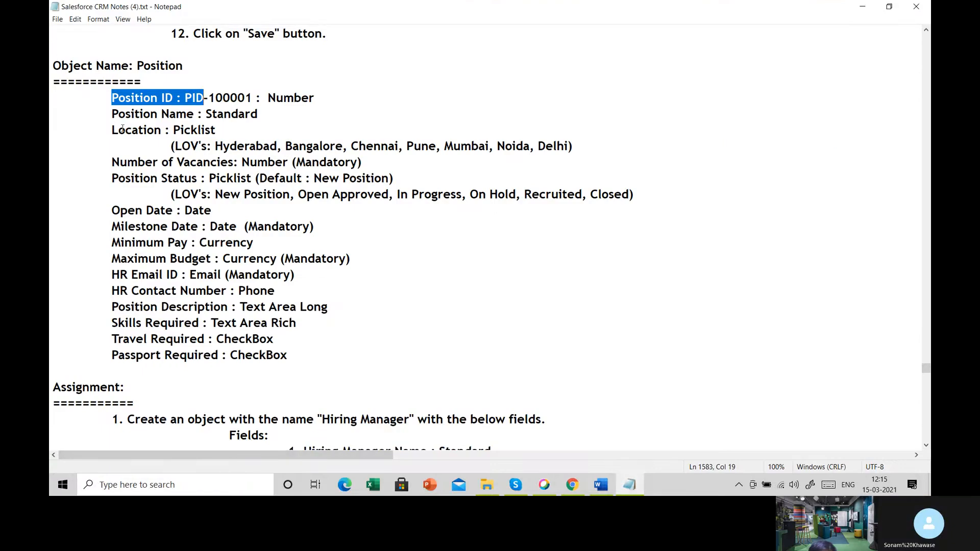
{"action": "left_click_drag", "start_coordinate": [119, 130], "coordinate": [162, 131]}
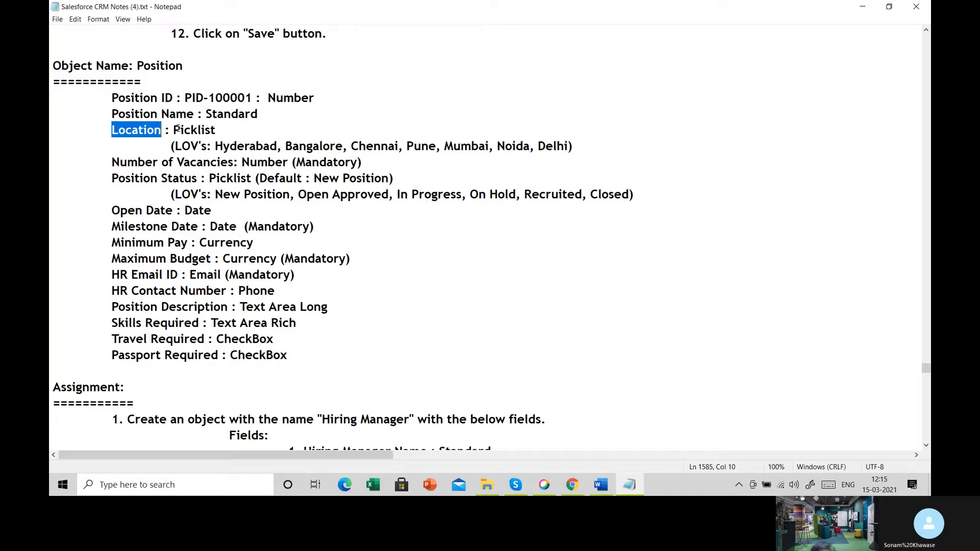
{"action": "left_click_drag", "start_coordinate": [173, 130], "coordinate": [223, 134]}
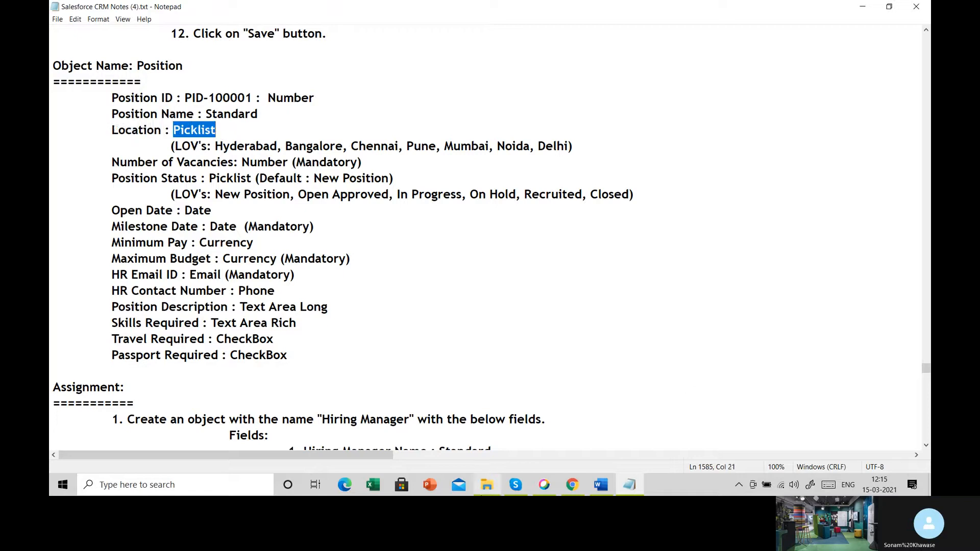
{"action": "left_click", "coordinate": [572, 484]}
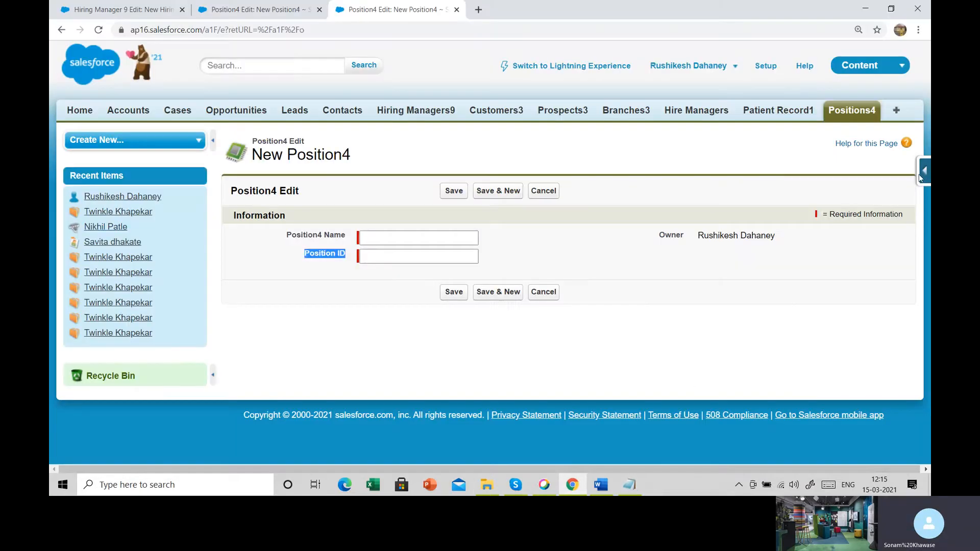
- Start another custom field for Position4 from the record form, choose the Picklist data type, and continue to the field details
{"action": "left_click", "coordinate": [924, 176]}
{"action": "left_click", "coordinate": [912, 199]}
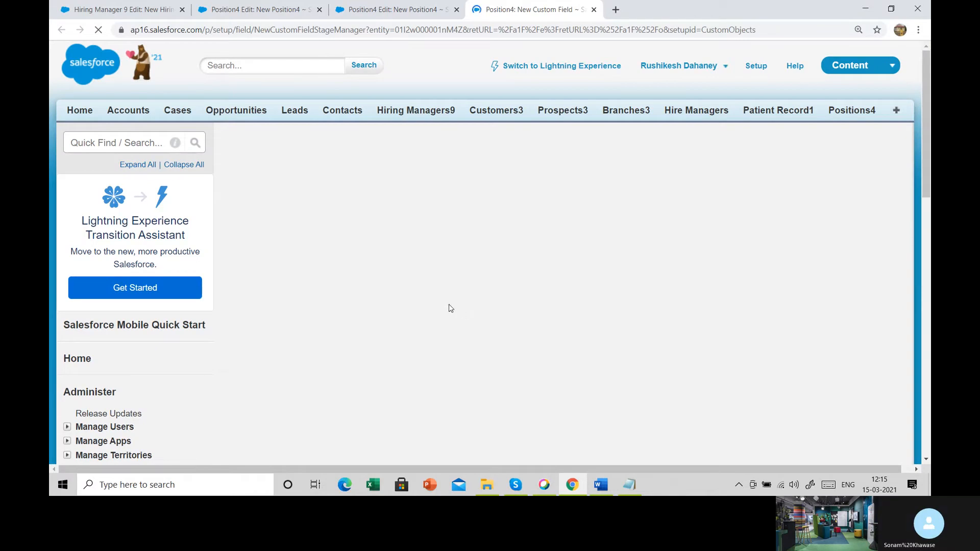
{"action": "scroll", "coordinate": [426, 287], "scroll_direction": "down", "scroll_amount": 5}
{"action": "scroll", "coordinate": [397, 326], "scroll_direction": "down", "scroll_amount": 3}
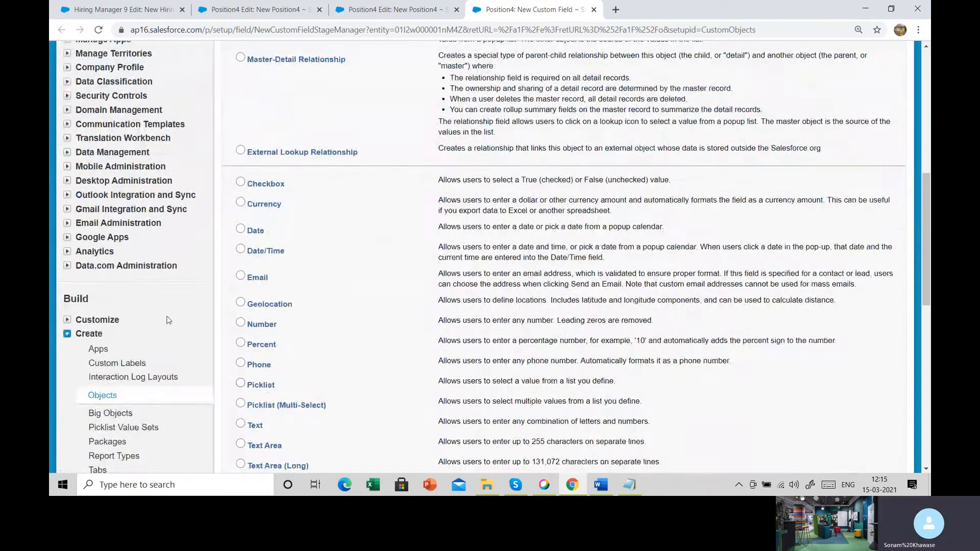
{"action": "left_click", "coordinate": [265, 387]}
{"action": "scroll", "coordinate": [265, 386], "scroll_direction": "down", "scroll_amount": 3}
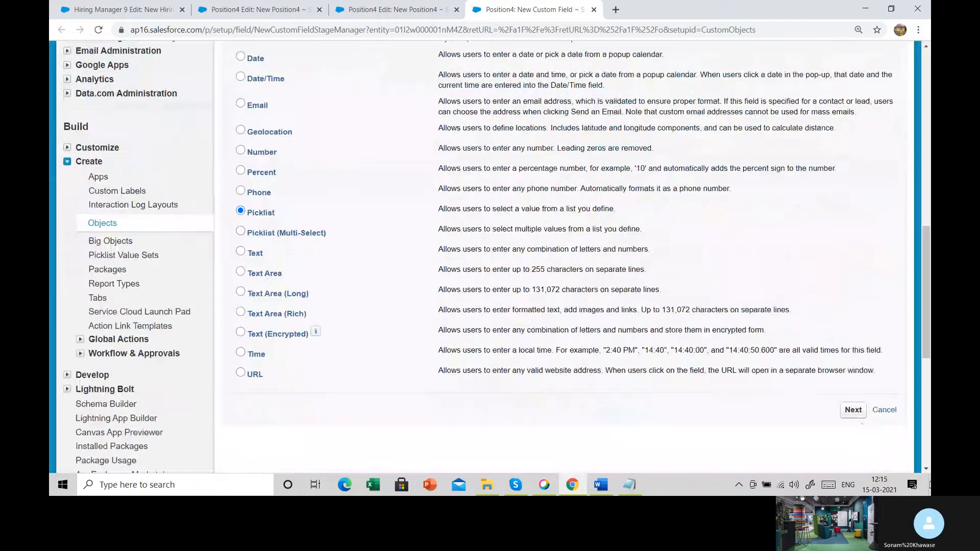
{"action": "left_click", "coordinate": [852, 409]}
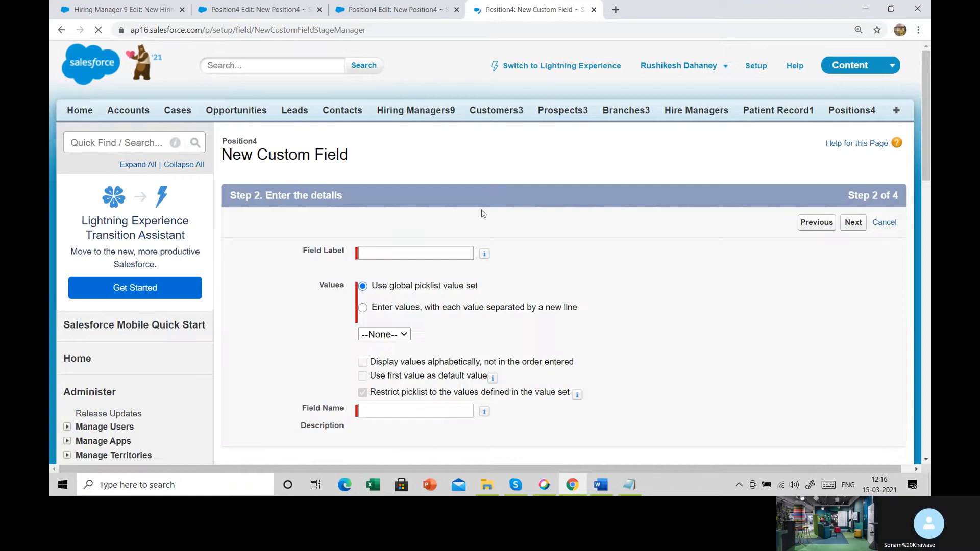
- Label the picklist field Location and choose to enter its values with each one on a new line
{"action": "left_click", "coordinate": [433, 257]}
{"action": "type", "text": "Location"}
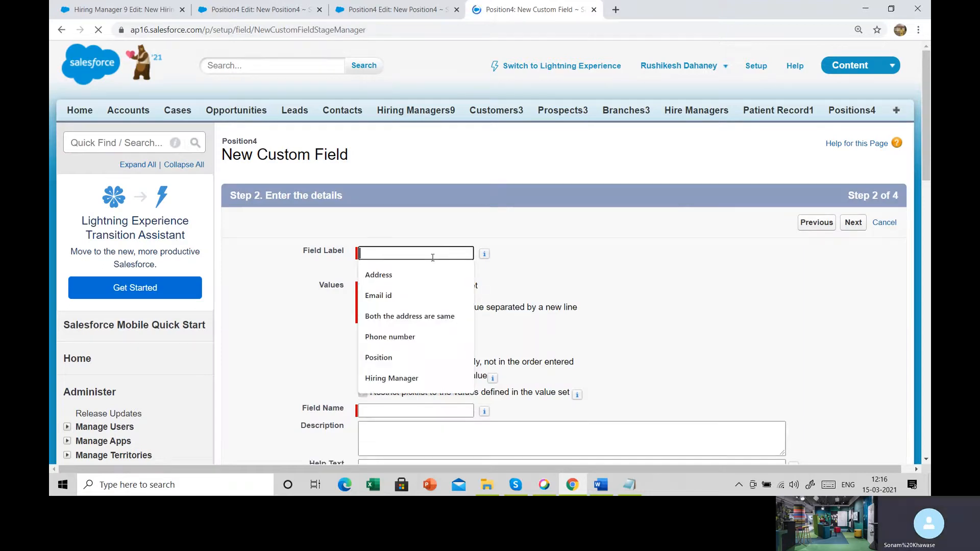
{"action": "key", "text": "Tab"}
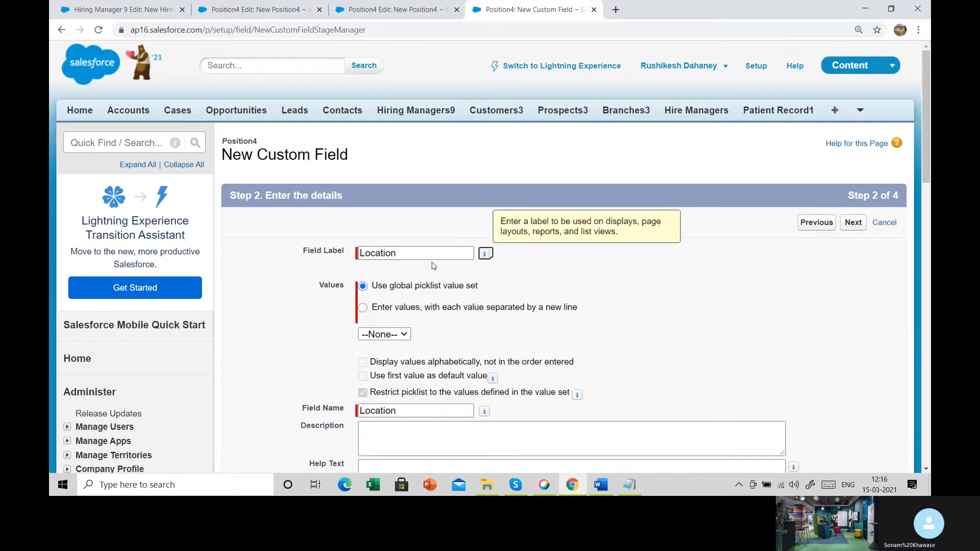
{"action": "left_click", "coordinate": [383, 308]}
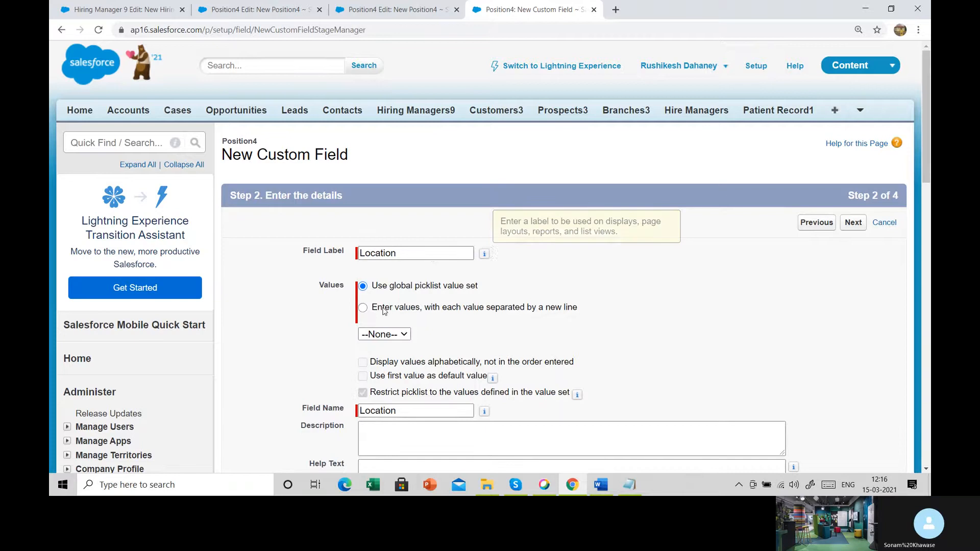
{"action": "left_click", "coordinate": [391, 356]}
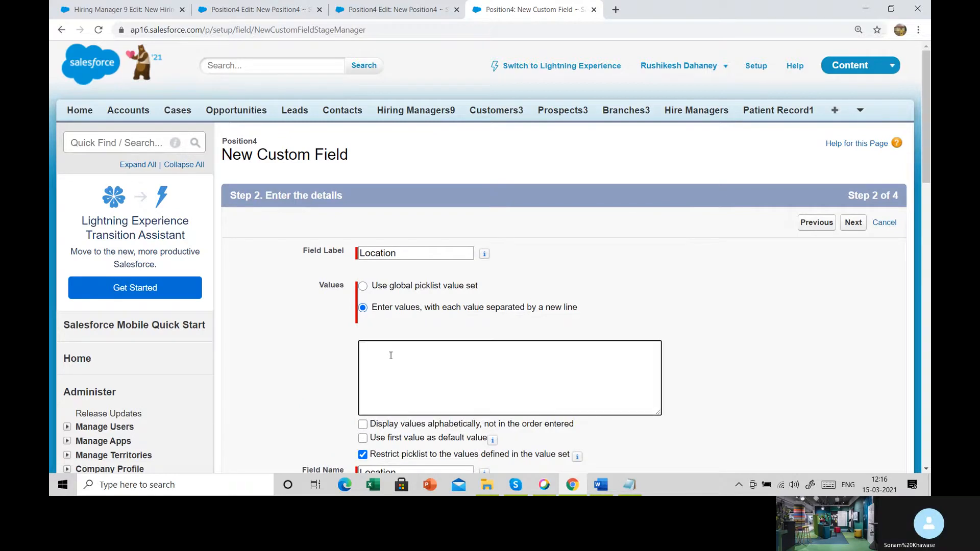
- Enter Nagpur, Pune, Mumbai, Delhi and Chennai as the Location picklist values, each on its own line
{"action": "type", "text": "Nagpur Pune "}
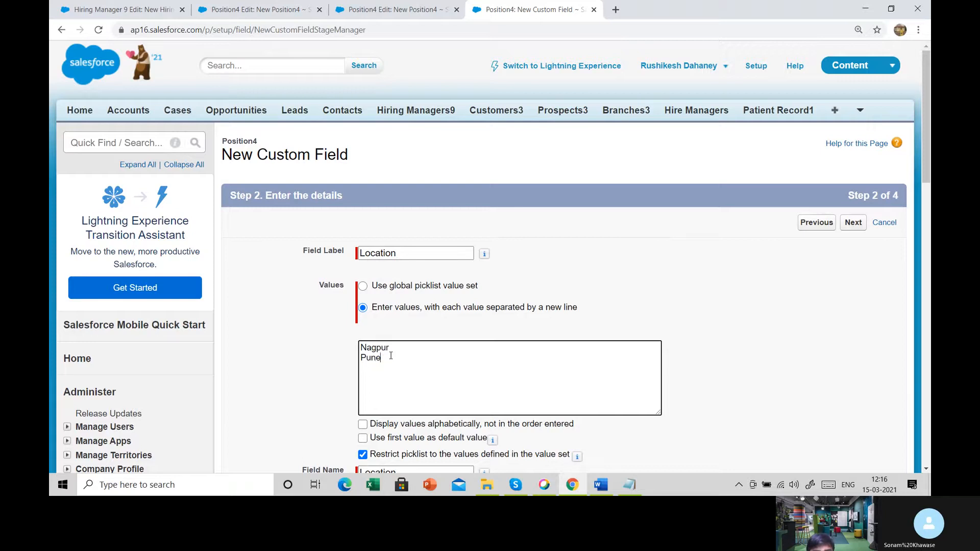
{"action": "type", "text": "Mumbai D"}
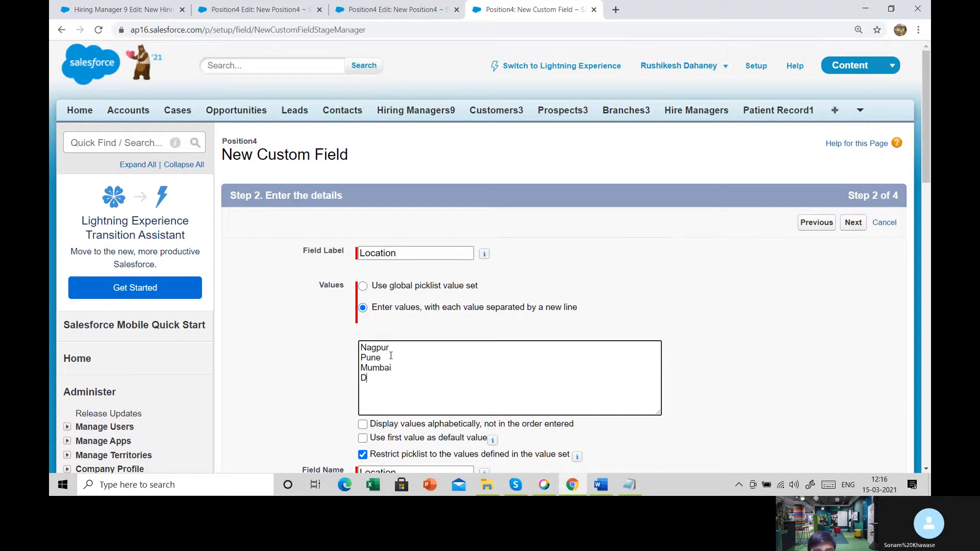
{"action": "type", "text": "elhi"}
{"action": "key", "text": "Return"}
{"action": "type", "text": "Chen"}
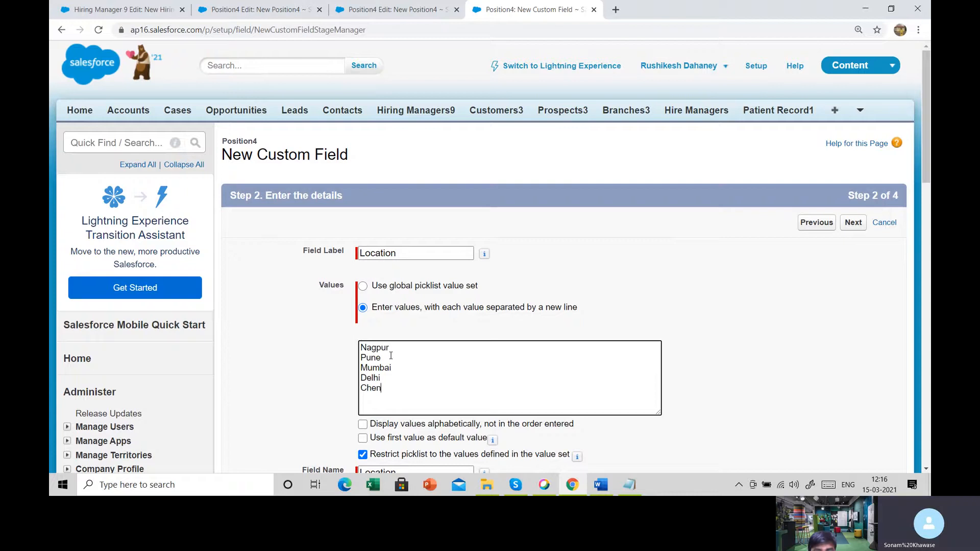
{"action": "type", "text": "nai"}
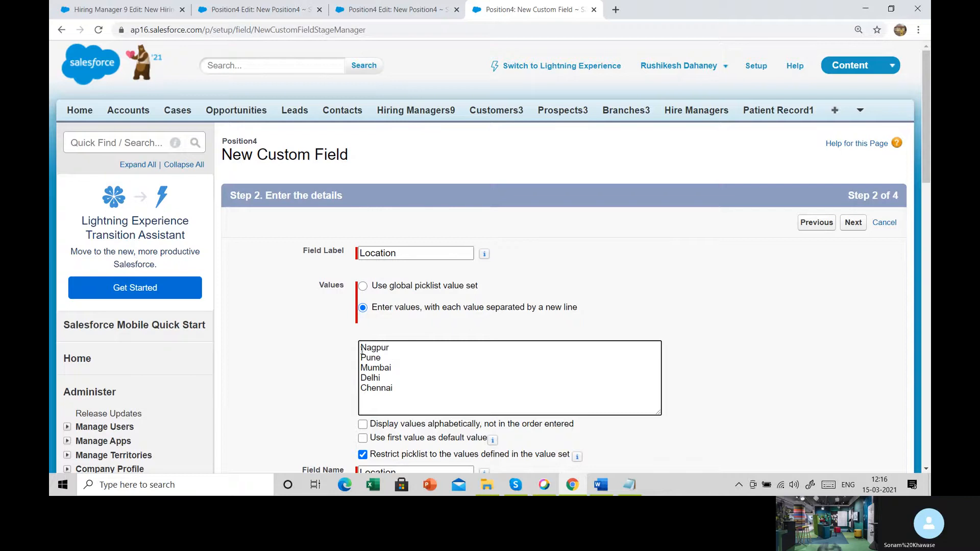
- Set the Location picklist to display its values alphabetically instead of in the order entered
{"action": "left_click_drag", "start_coordinate": [363, 363], "coordinate": [369, 390]}
{"action": "left_click", "coordinate": [363, 380]}
{"action": "left_click", "coordinate": [380, 390]}
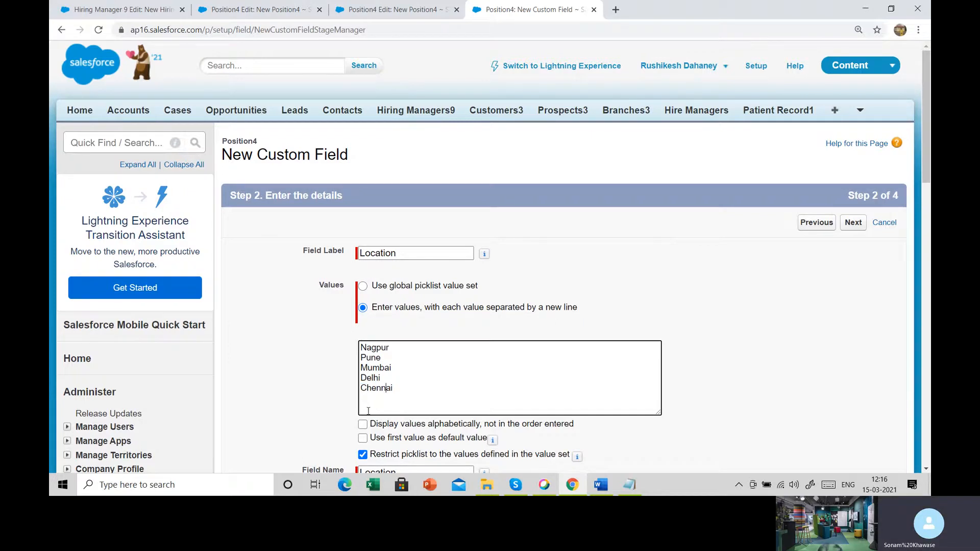
{"action": "left_click", "coordinate": [362, 425]}
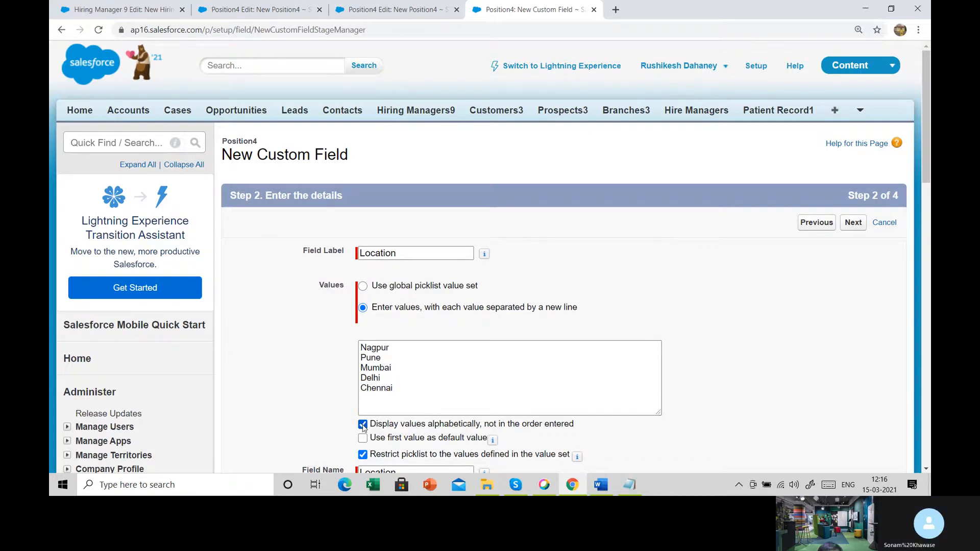
- Enter the help text "This is use to insert location values" for the Location field
{"action": "scroll", "coordinate": [363, 426], "scroll_direction": "down", "scroll_amount": 2}
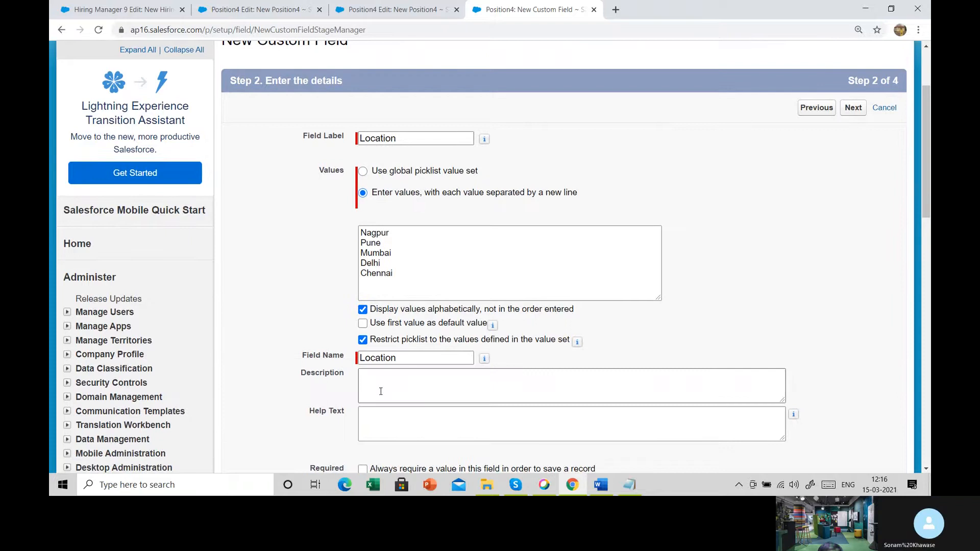
{"action": "scroll", "coordinate": [380, 391], "scroll_direction": "down", "scroll_amount": 3}
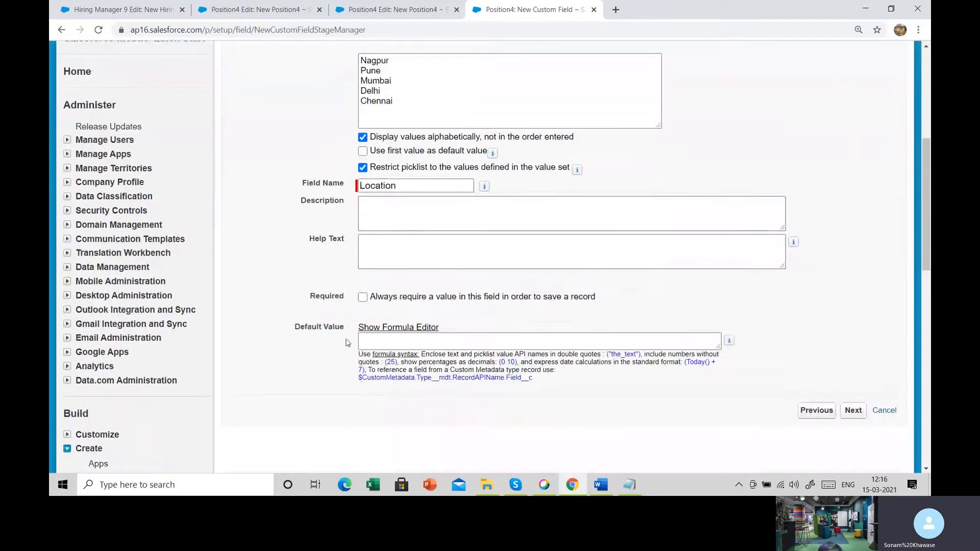
{"action": "left_click_drag", "start_coordinate": [310, 297], "coordinate": [346, 302]}
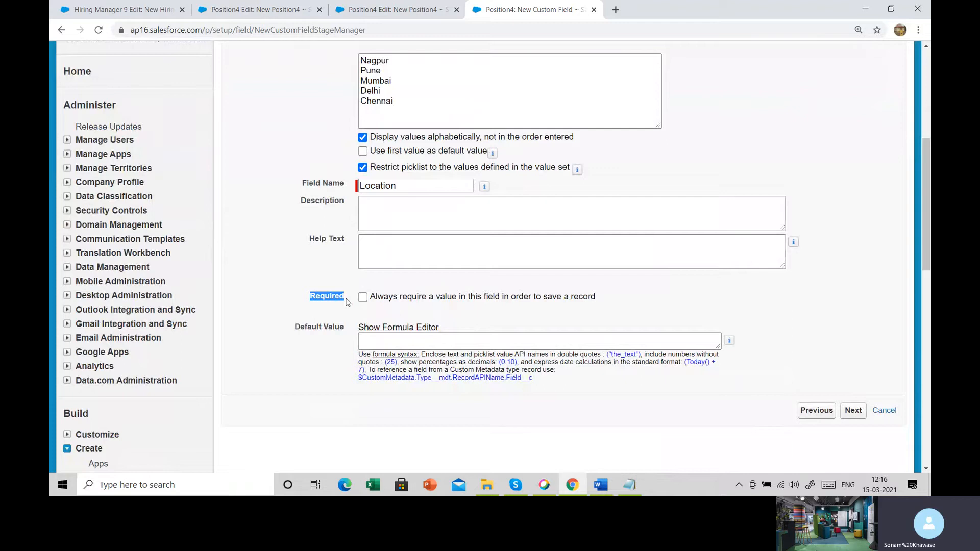
{"action": "left_click", "coordinate": [382, 253]}
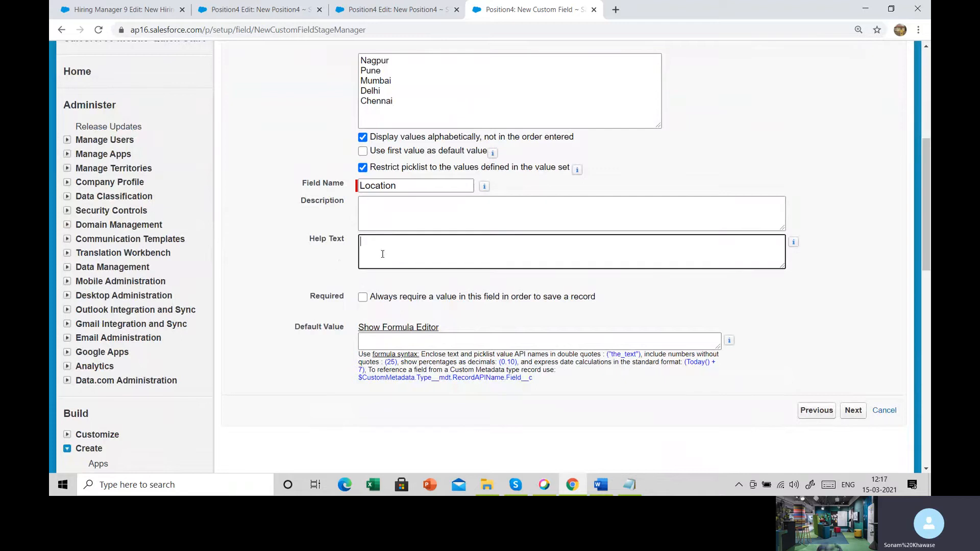
{"action": "left_click_drag", "start_coordinate": [304, 240], "coordinate": [352, 241]}
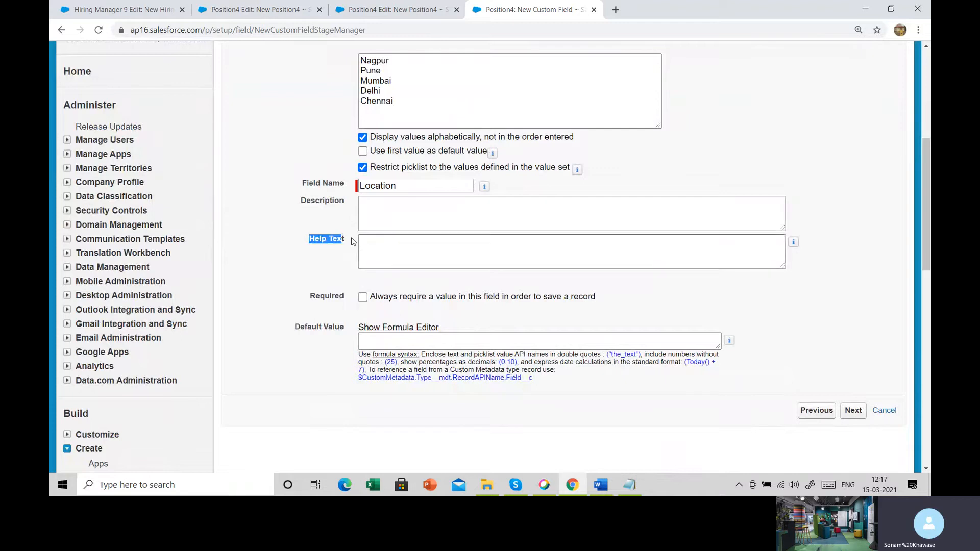
{"action": "left_click", "coordinate": [410, 250]}
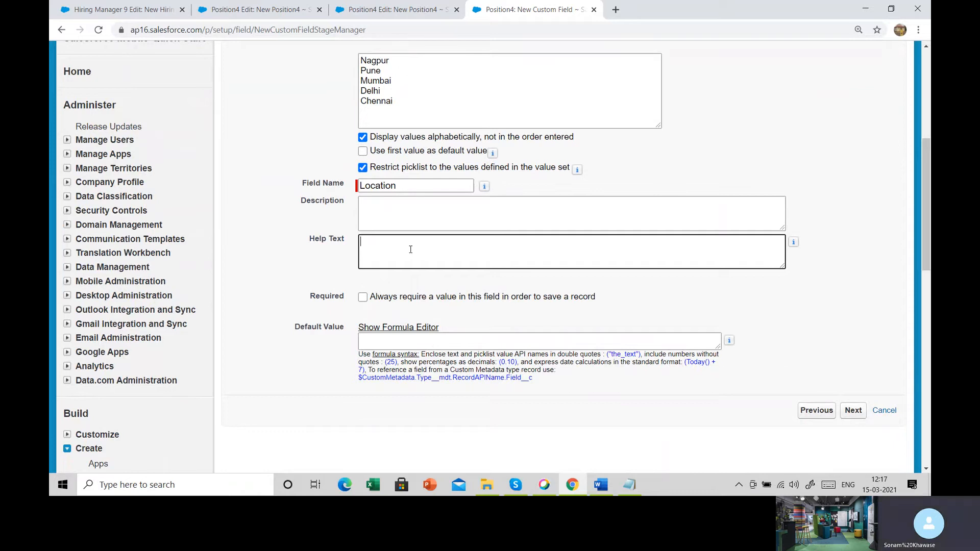
{"action": "type", "text": "This s"}
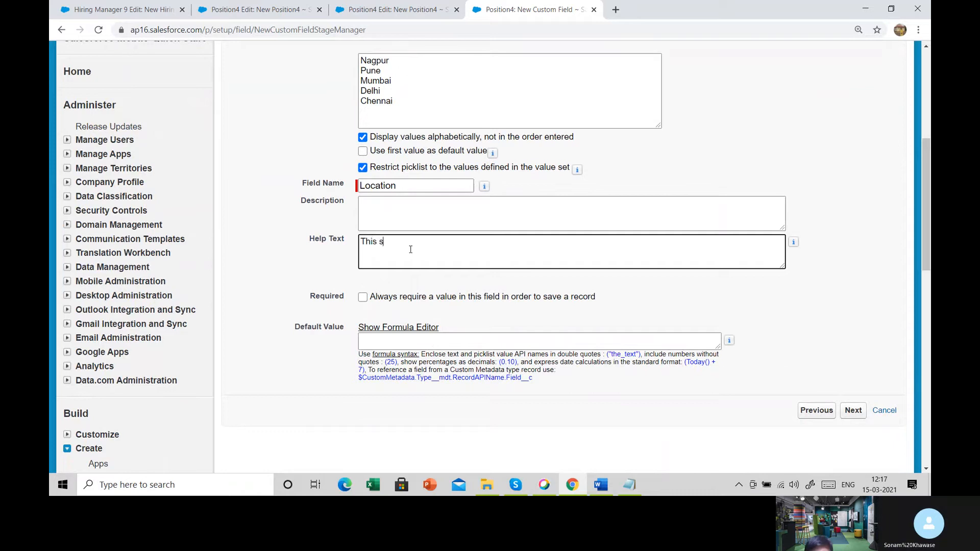
{"action": "type", "text": "is is use to"}
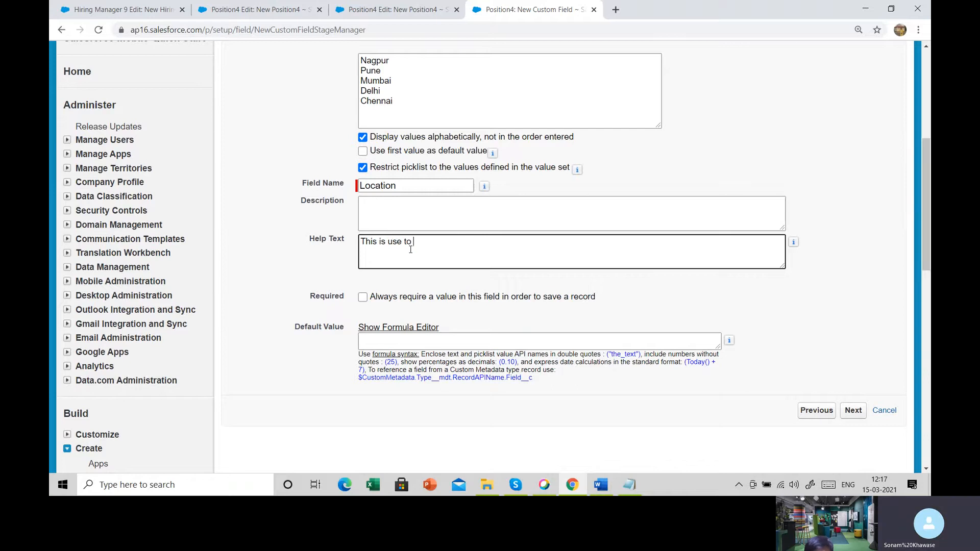
{"action": "type", "text": "insert "}
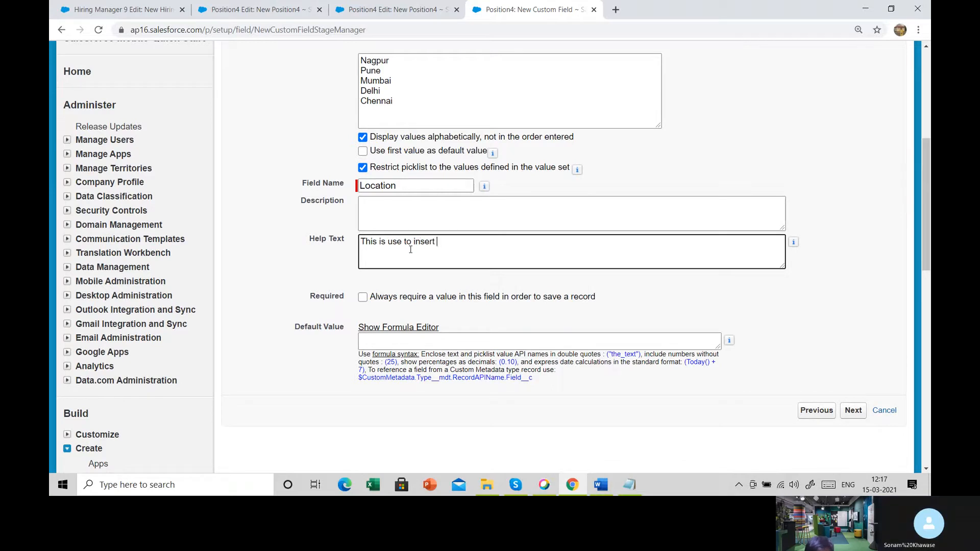
{"action": "type", "text": "location values"}
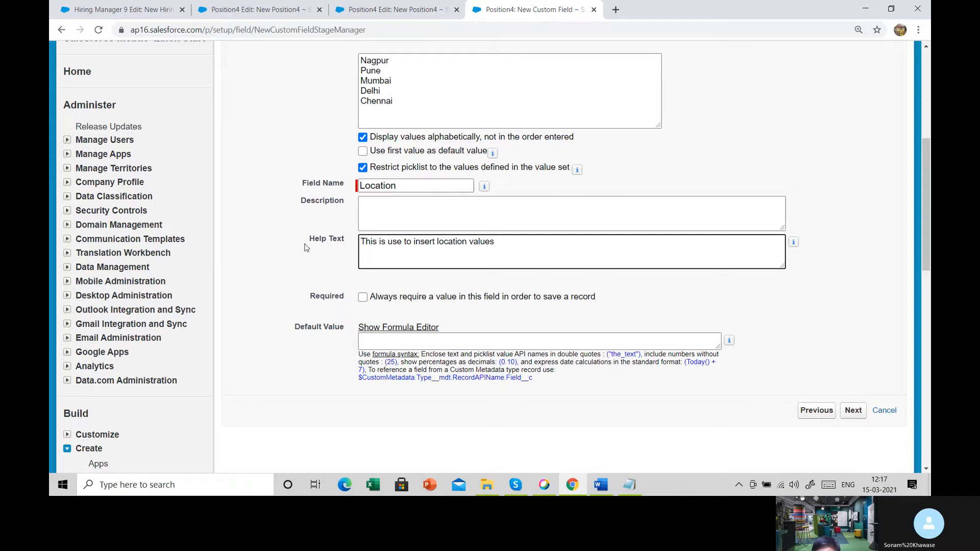
{"action": "left_click_drag", "start_coordinate": [308, 246], "coordinate": [363, 241]}
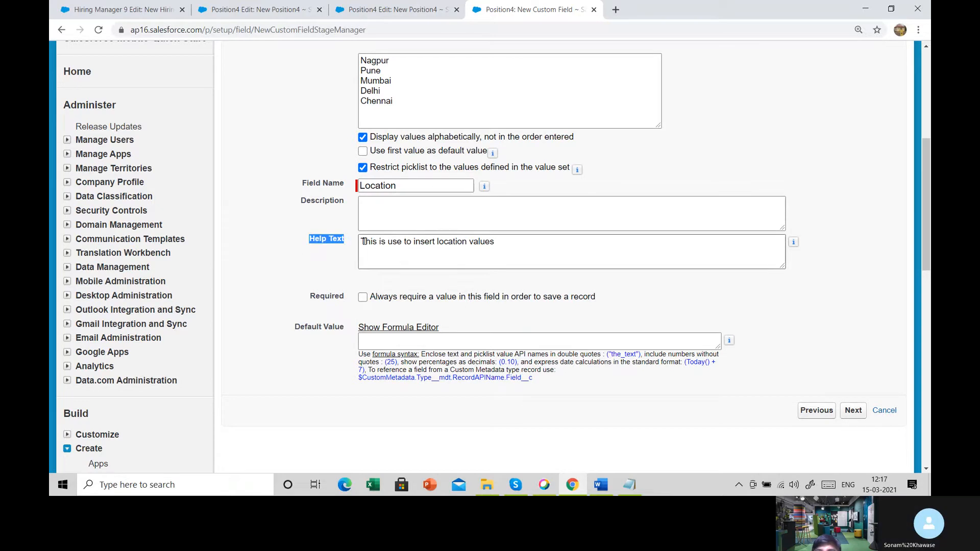
- Continue to field-level security, make the Location field visible to all profiles, and finish creating the field
{"action": "left_click", "coordinate": [856, 411]}
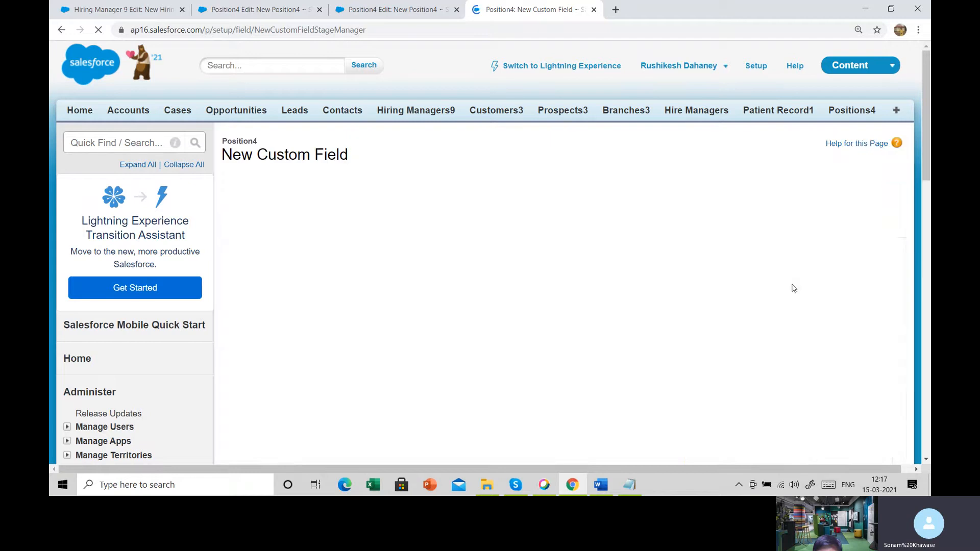
{"action": "scroll", "coordinate": [682, 340], "scroll_direction": "down", "scroll_amount": 1}
{"action": "left_click", "coordinate": [660, 288]}
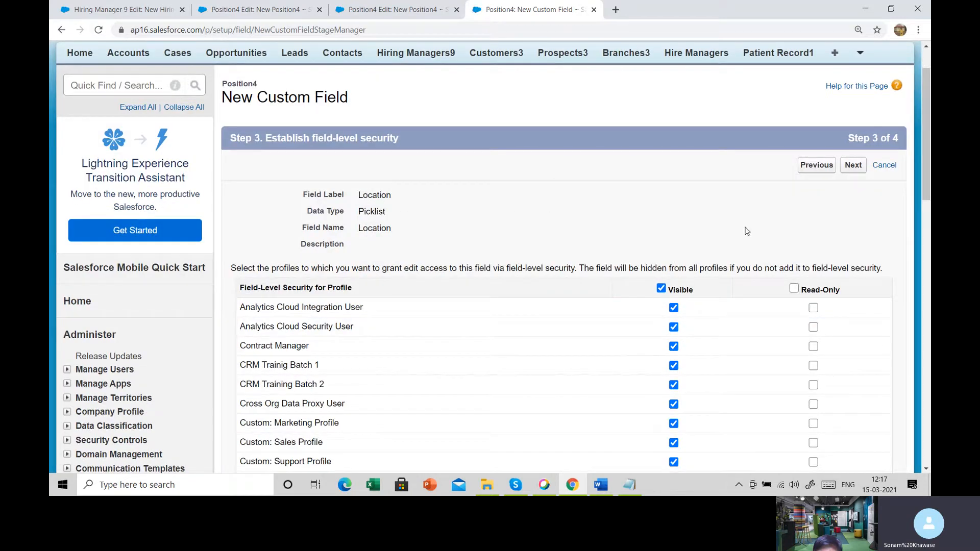
{"action": "left_click", "coordinate": [848, 169]}
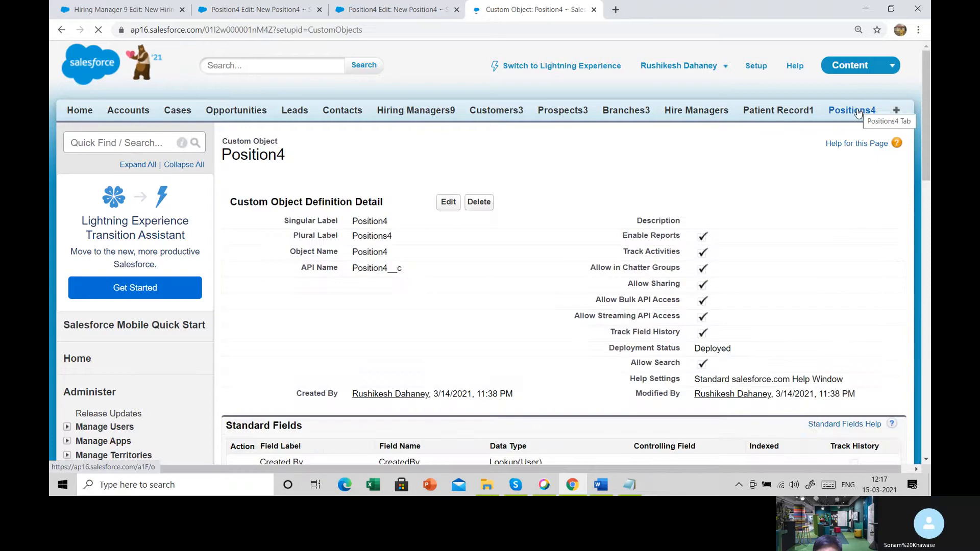
- Open a new record form for Positions4 and examine the Location field's list of values and its help text
{"action": "mouse_move", "coordinate": [856, 114]}
{"action": "left_click", "coordinate": [832, 131]}
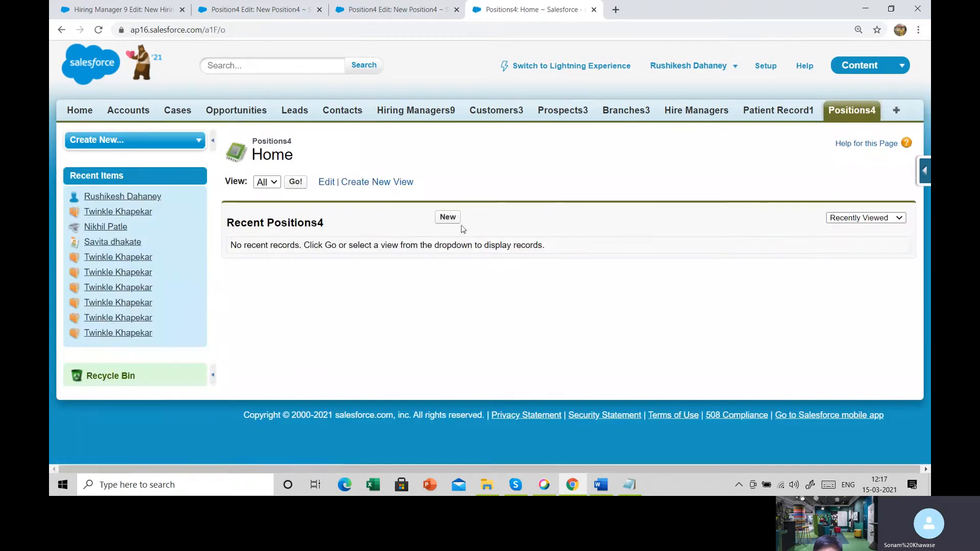
{"action": "left_click", "coordinate": [448, 218]}
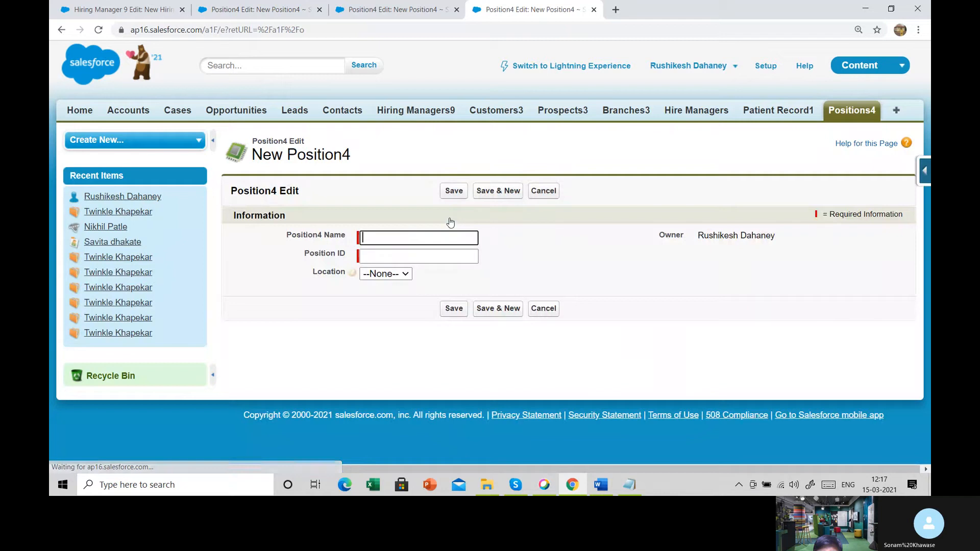
{"action": "left_click_drag", "start_coordinate": [295, 268], "coordinate": [354, 286]}
{"action": "left_click", "coordinate": [368, 293]}
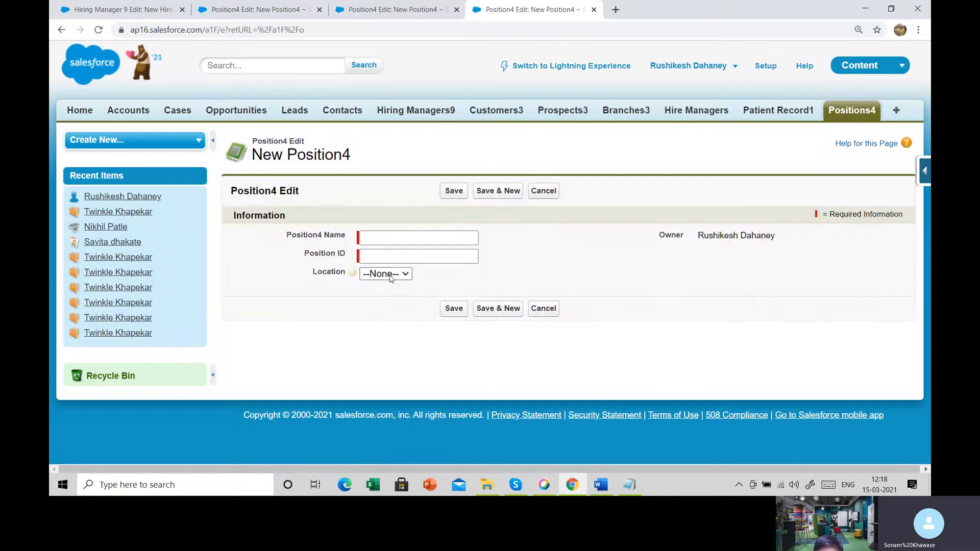
{"action": "left_click", "coordinate": [386, 274]}
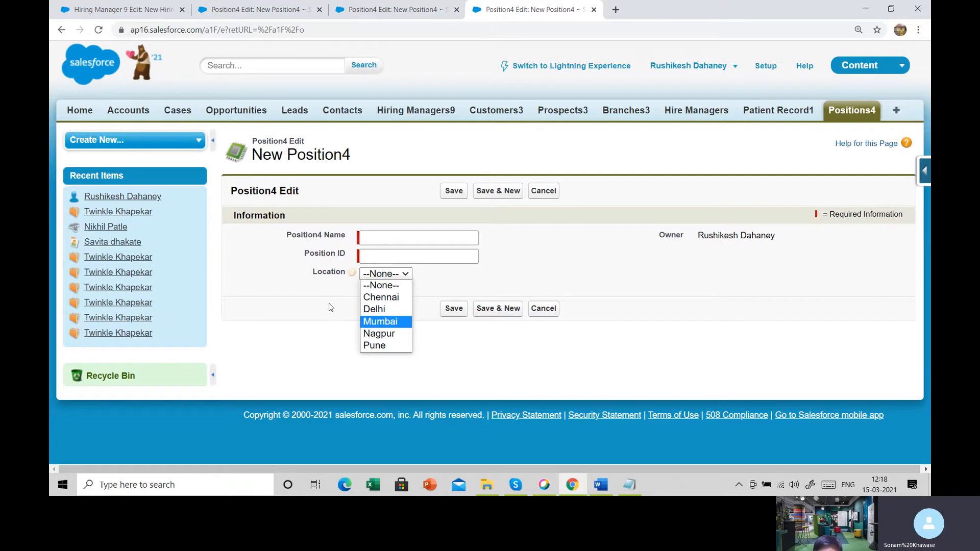
{"action": "left_click", "coordinate": [270, 251]}
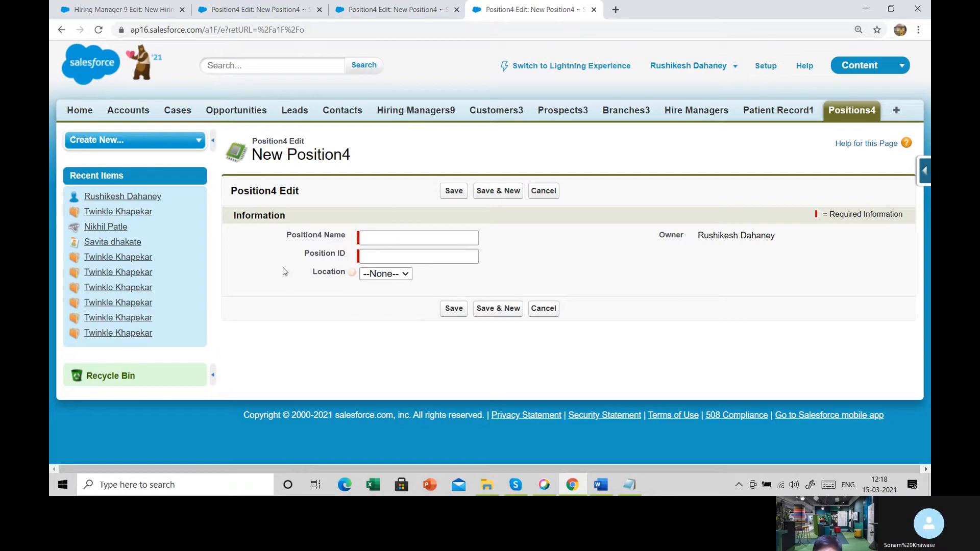
{"action": "mouse_move", "coordinate": [348, 275]}
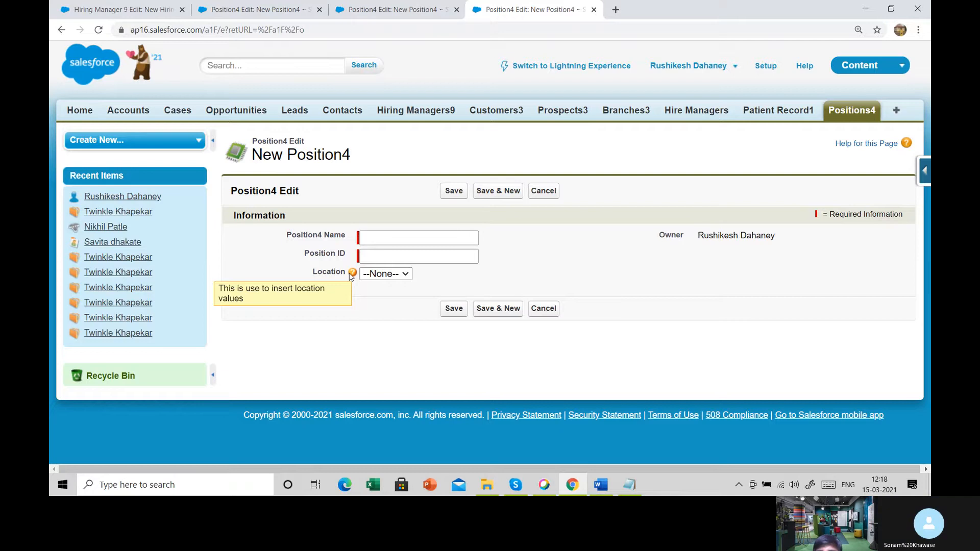
- Check the Number of Vacancies field and its data type in the Notepad notes, select its name, and return to the Salesforce record form
{"action": "left_click", "coordinate": [631, 490]}
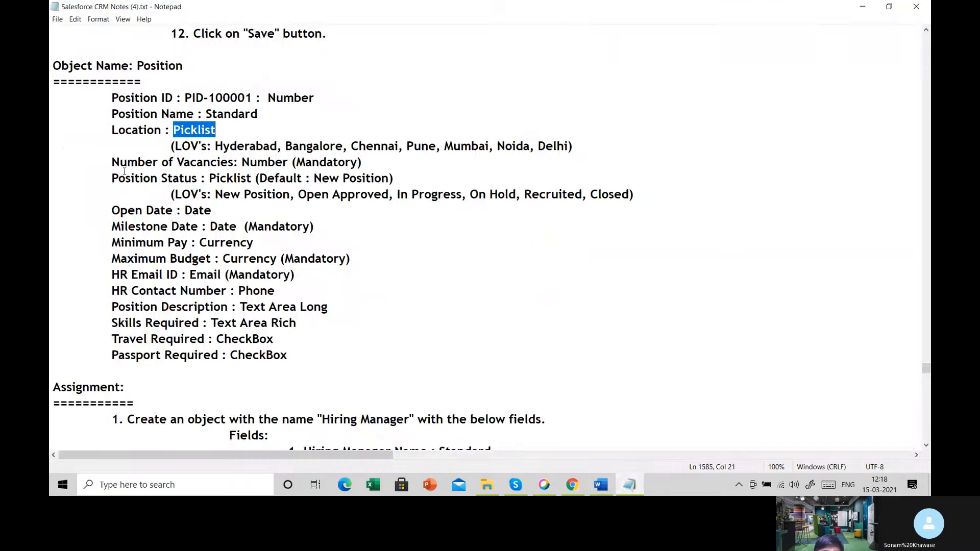
{"action": "left_click_drag", "start_coordinate": [114, 162], "coordinate": [296, 162]}
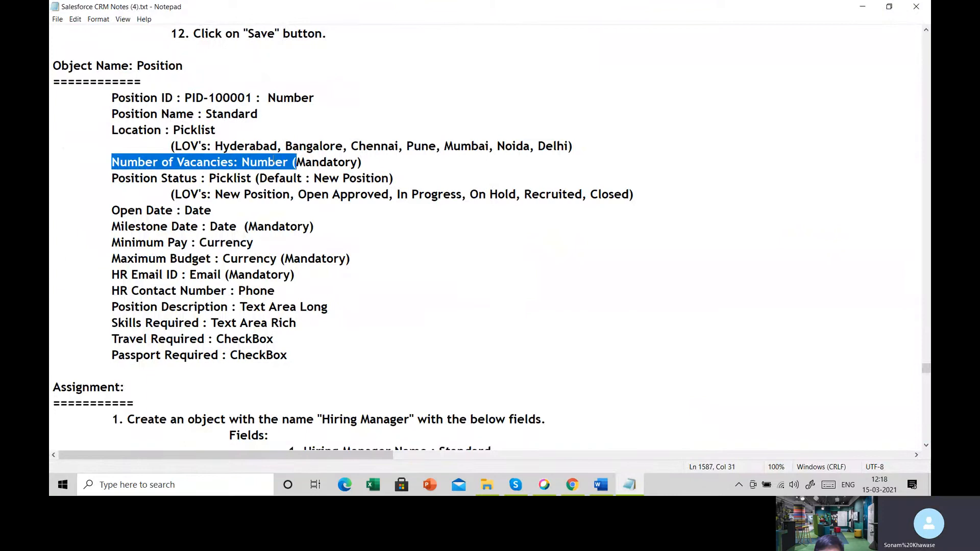
{"action": "left_click", "coordinate": [162, 162]}
{"action": "left_click_drag", "start_coordinate": [112, 162], "coordinate": [238, 163]}
{"action": "key", "text": "shift+Left"}
{"action": "key", "text": "ctrl+c"}
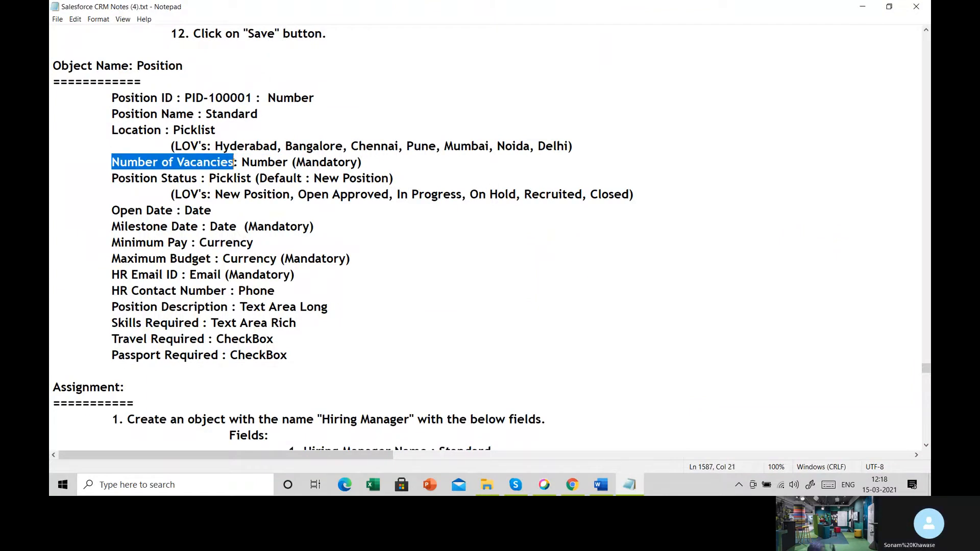
{"action": "key", "text": "alt+Tab"}
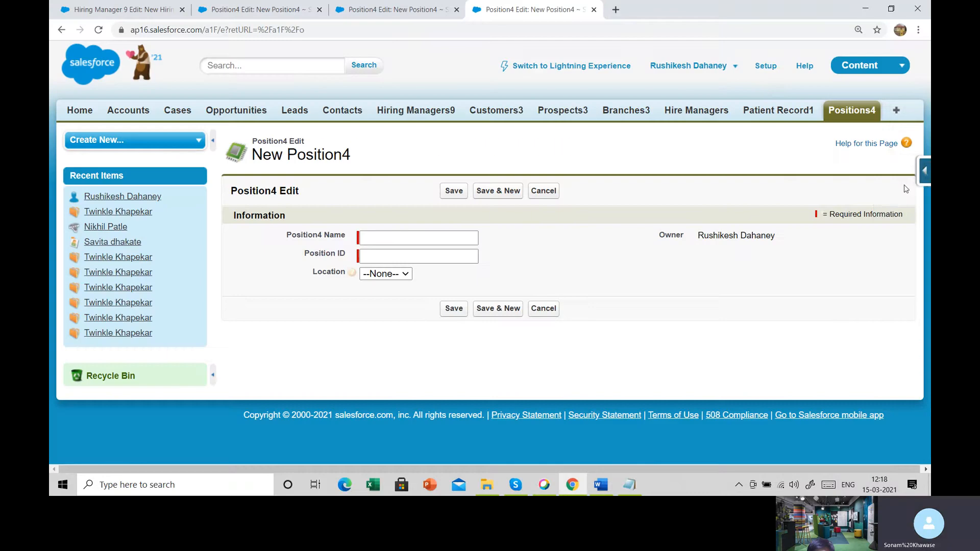
- Start another custom field for Position4 from the record form, choose the Number data type, and continue to the field details
{"action": "left_click", "coordinate": [925, 172]}
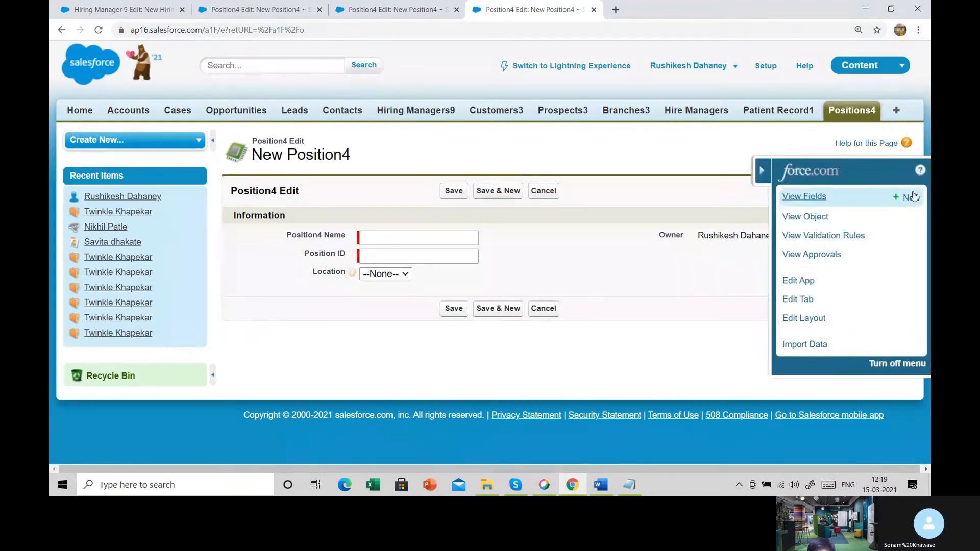
{"action": "left_click", "coordinate": [912, 198]}
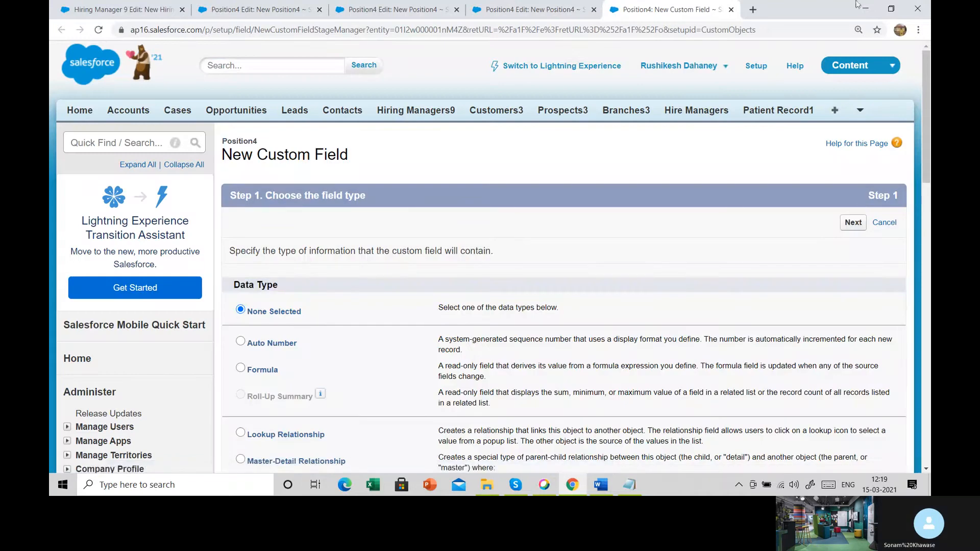
{"action": "scroll", "coordinate": [519, 52], "scroll_direction": "down", "scroll_amount": 6}
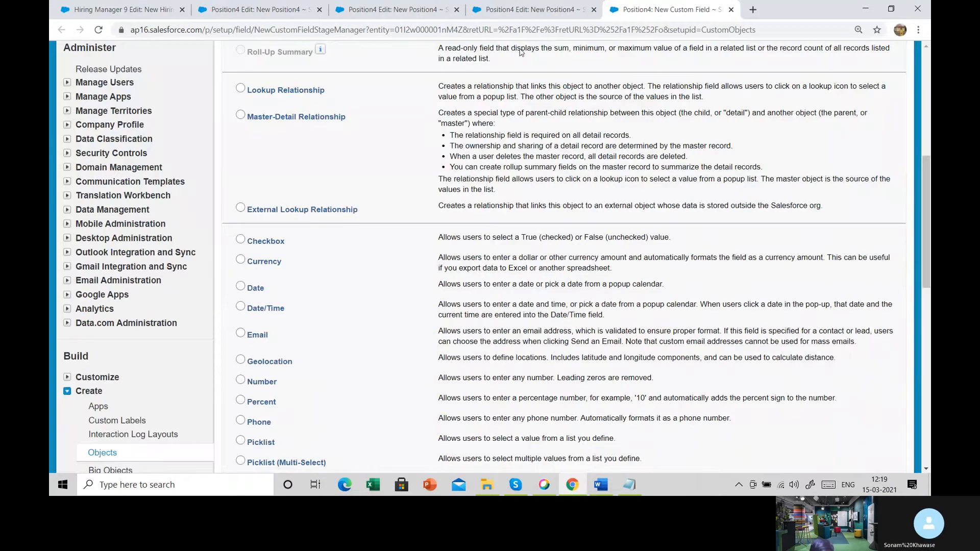
{"action": "left_click", "coordinate": [241, 379]}
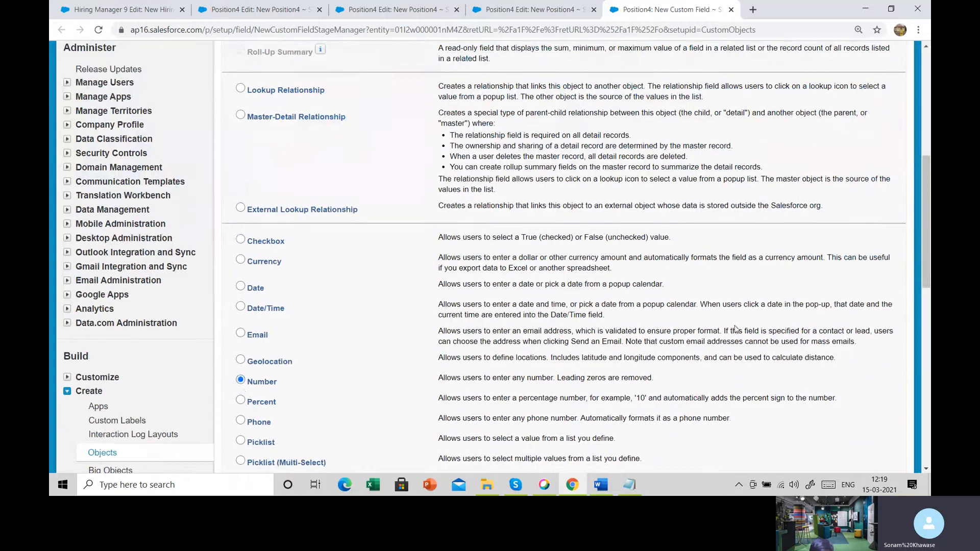
{"action": "scroll", "coordinate": [730, 329], "scroll_direction": "down", "scroll_amount": 1}
{"action": "scroll", "coordinate": [731, 330], "scroll_direction": "down", "scroll_amount": 4}
{"action": "left_click", "coordinate": [854, 414]}
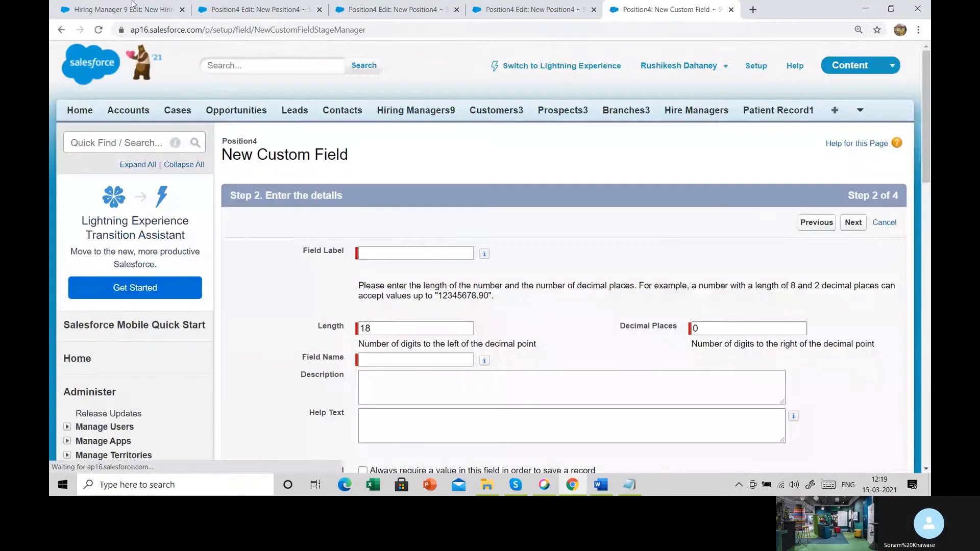
- Label the new number field Number of Vacancies and let the field name fill in from the label
{"action": "left_click", "coordinate": [407, 254]}
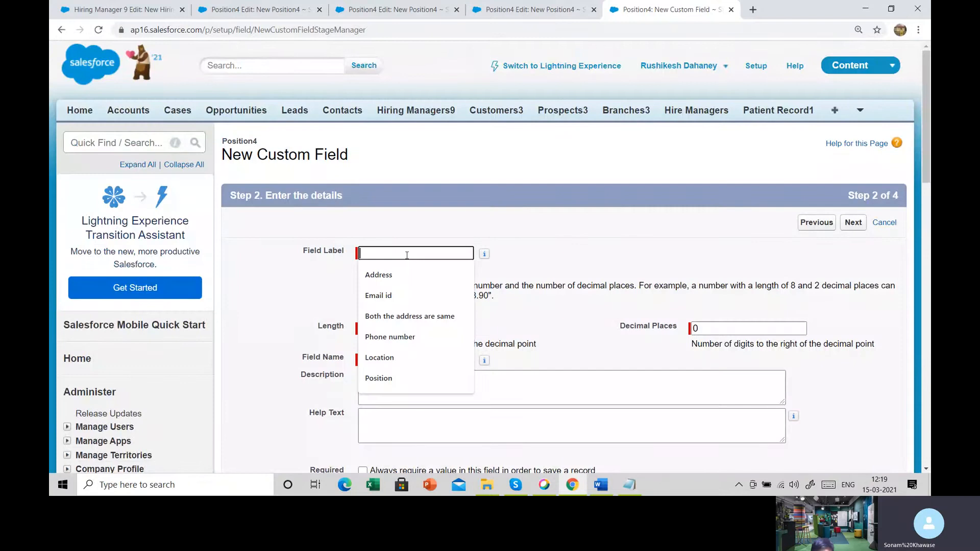
{"action": "key", "text": "ctrl+v"}
{"action": "key", "text": "Tab"}
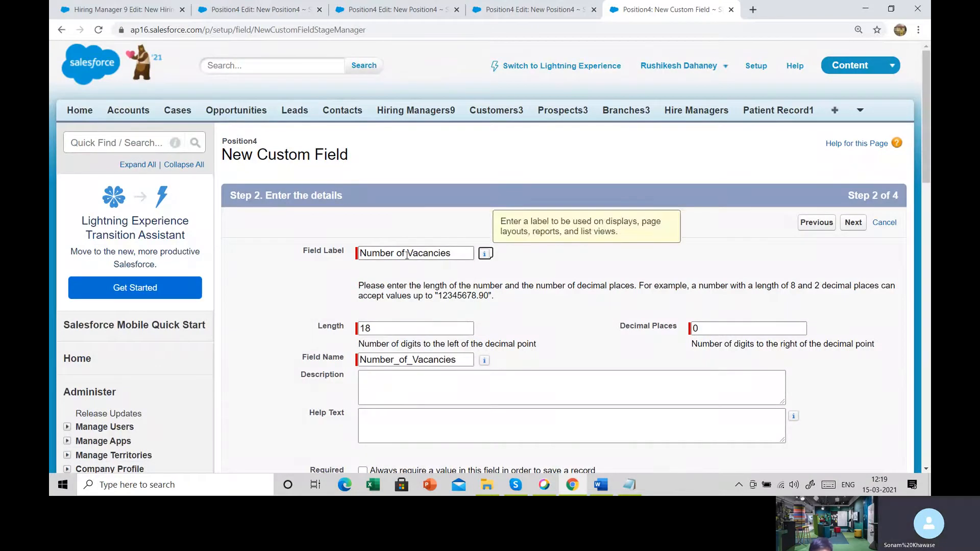
{"action": "scroll", "coordinate": [590, 267], "scroll_direction": "down", "scroll_amount": 3}
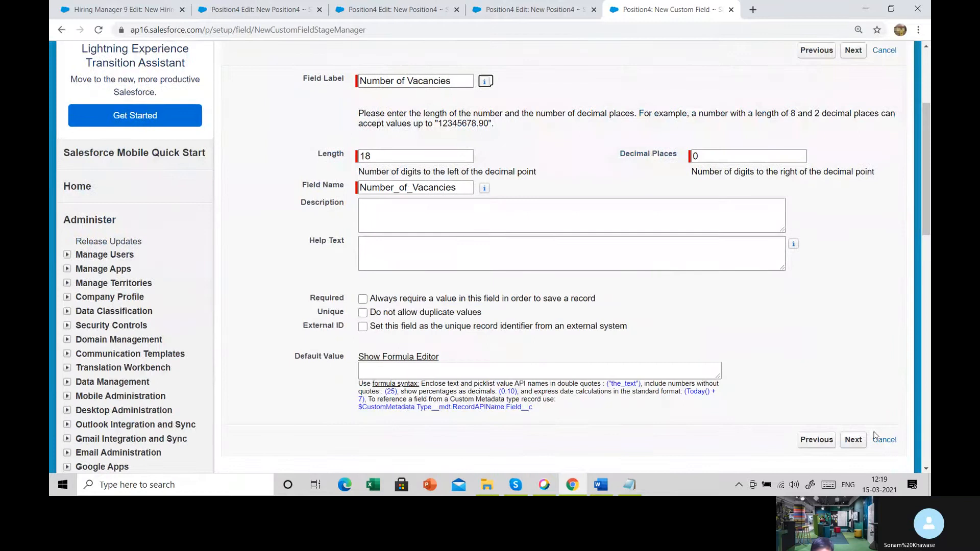
- Accept the field-level security and Position4 Layout for Number of Vacancies, check it against the Notepad notes, and save it, starting another new field
{"action": "left_click", "coordinate": [855, 446]}
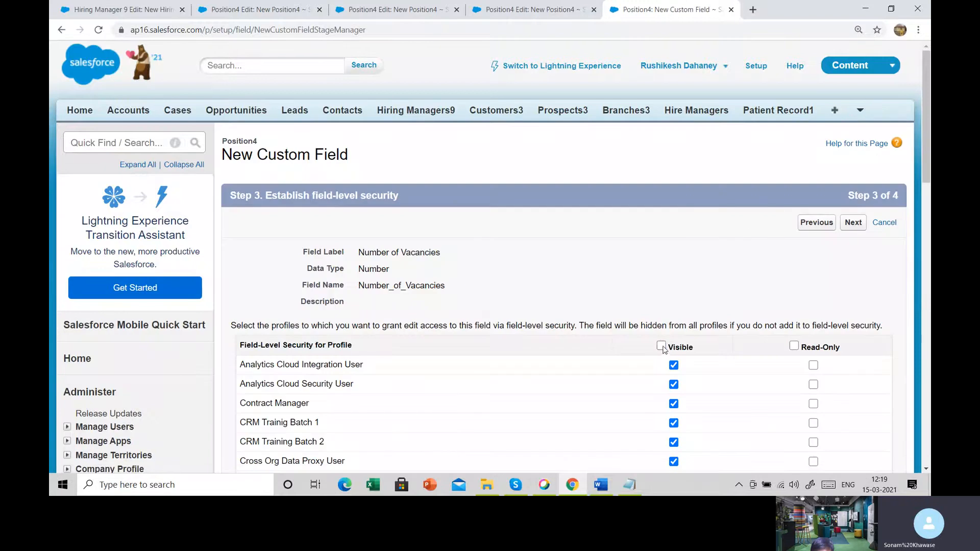
{"action": "left_click", "coordinate": [852, 224]}
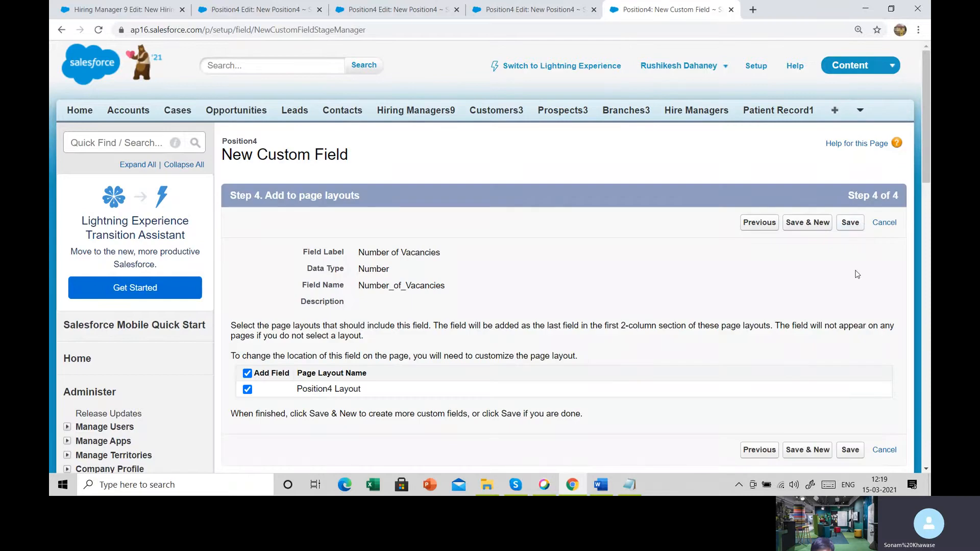
{"action": "left_click", "coordinate": [631, 484]}
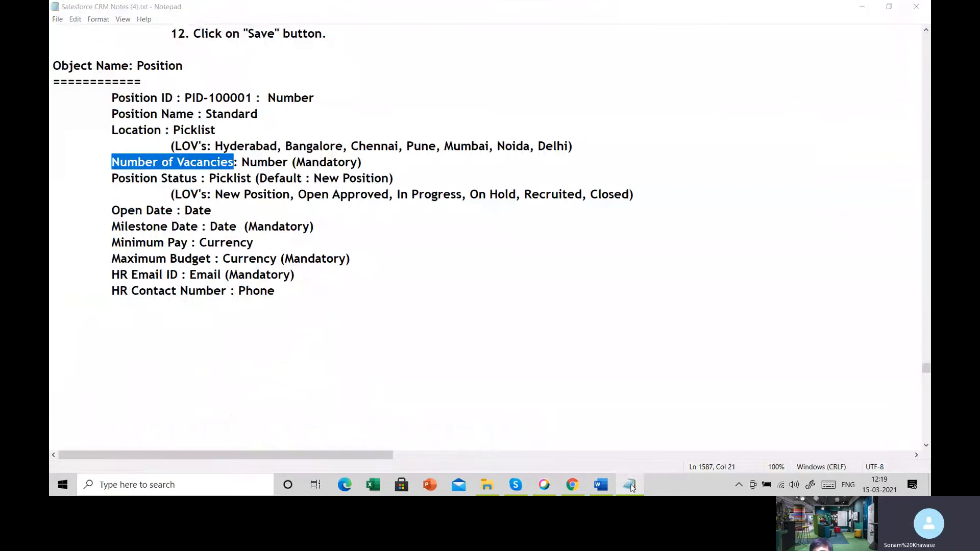
{"action": "left_click", "coordinate": [632, 485]}
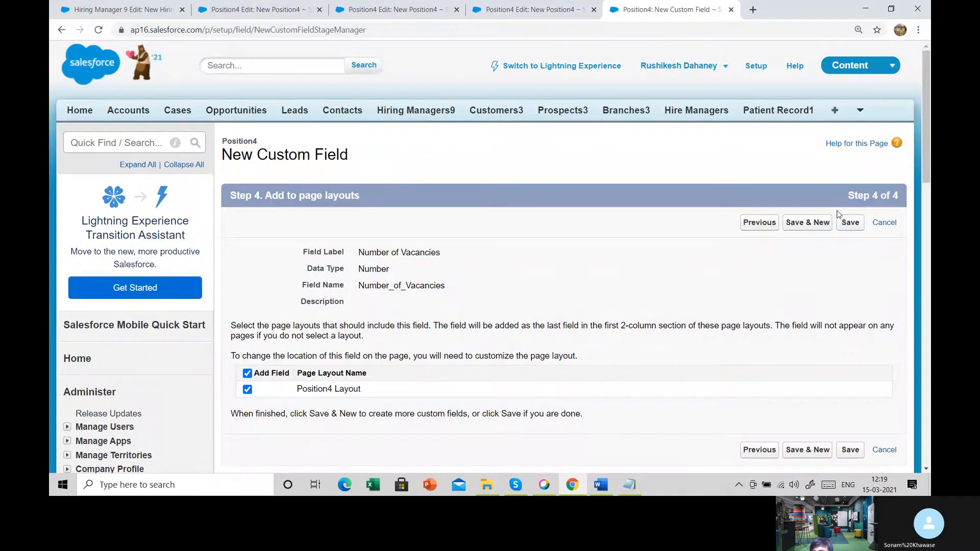
{"action": "left_click", "coordinate": [813, 226]}
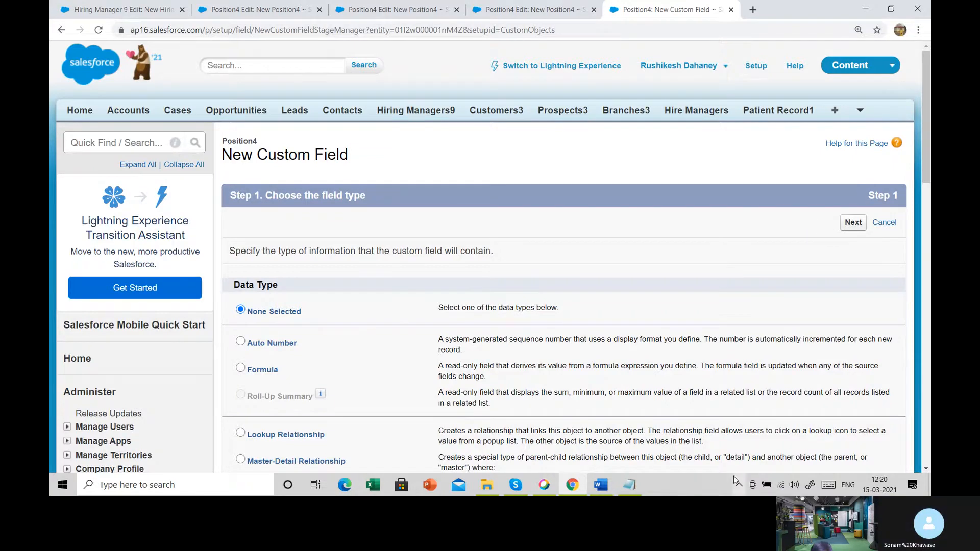
- Select the Position Status name in the Notepad notes, check its data type and list of values, and return to Salesforce
{"action": "left_click", "coordinate": [629, 484]}
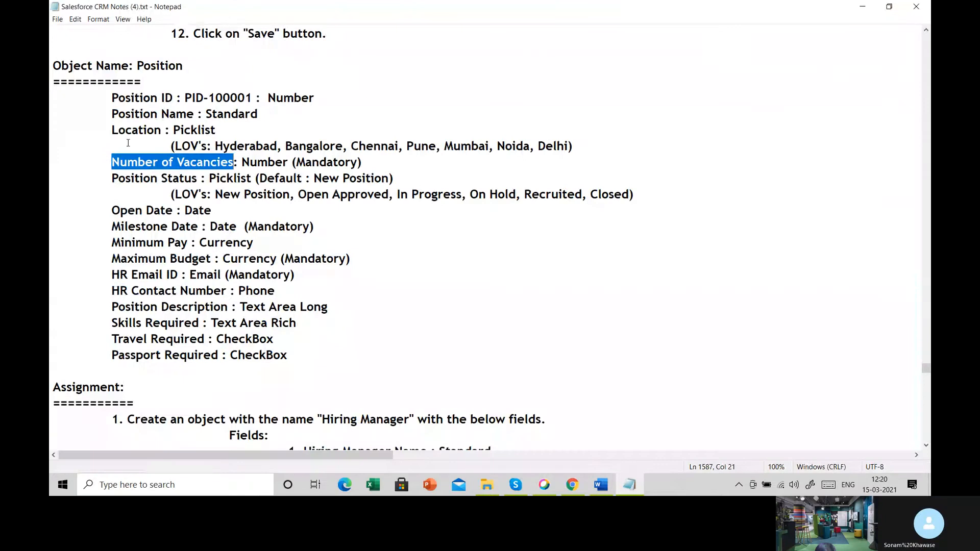
{"action": "left_click_drag", "start_coordinate": [105, 177], "coordinate": [198, 178]}
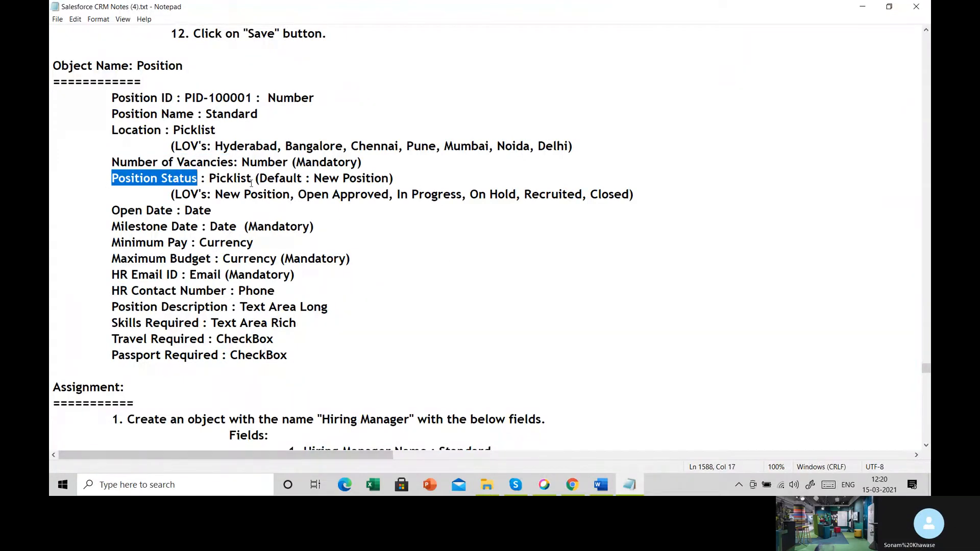
{"action": "left_click_drag", "start_coordinate": [229, 199], "coordinate": [538, 204]}
{"action": "left_click", "coordinate": [564, 332]}
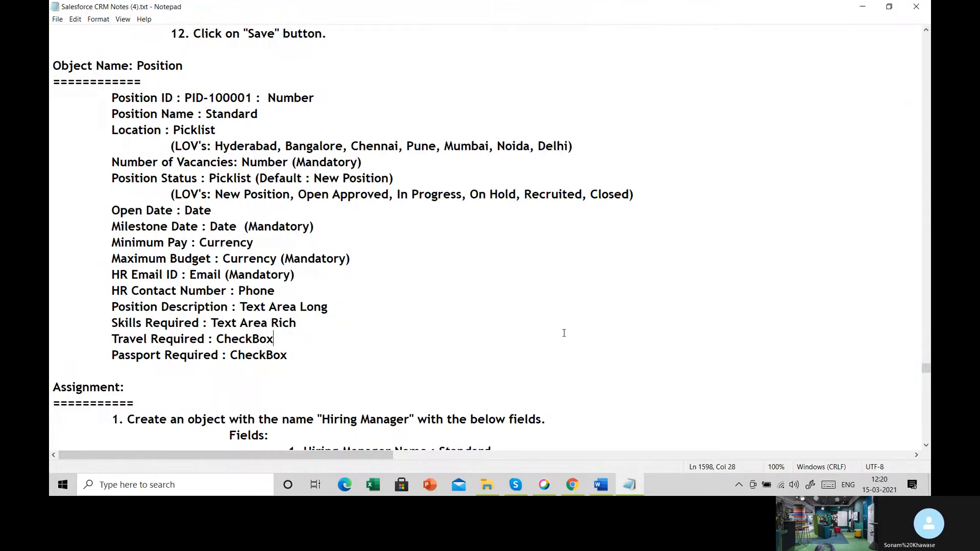
{"action": "left_click", "coordinate": [572, 486]}
- Choose the Picklist data type for the new Position4 field and continue to the field details
{"action": "scroll", "coordinate": [388, 368], "scroll_direction": "down", "scroll_amount": 8}
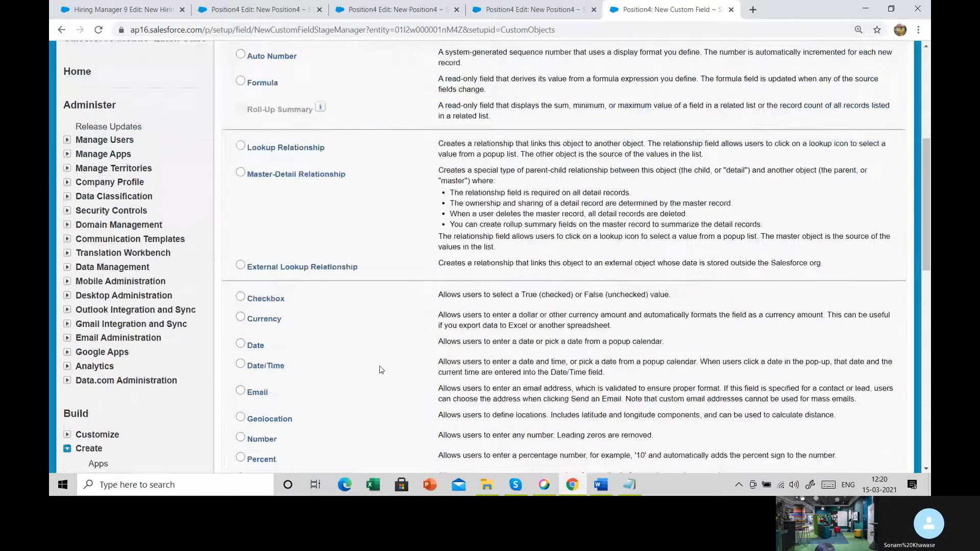
{"action": "left_click", "coordinate": [259, 386]}
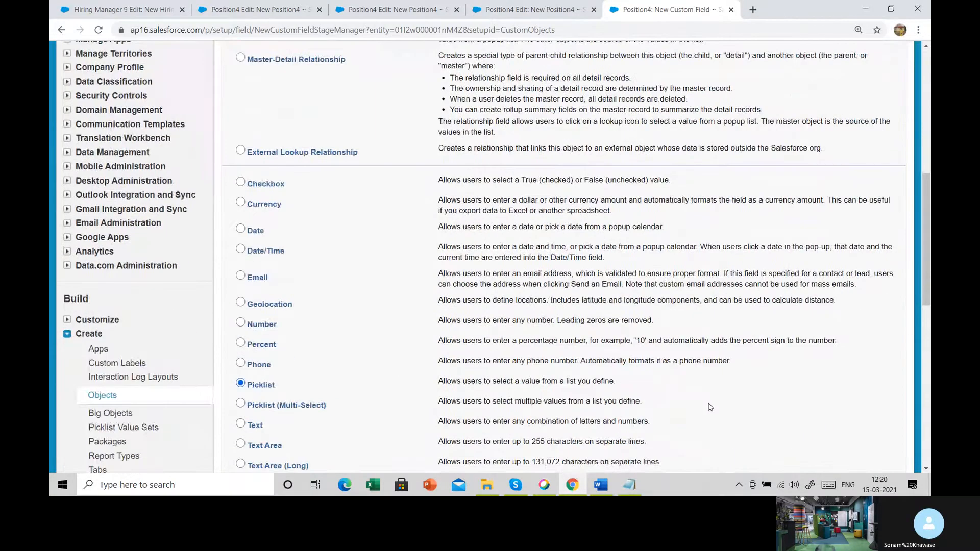
{"action": "scroll", "coordinate": [709, 408], "scroll_direction": "down", "scroll_amount": 3}
{"action": "left_click", "coordinate": [852, 414]}
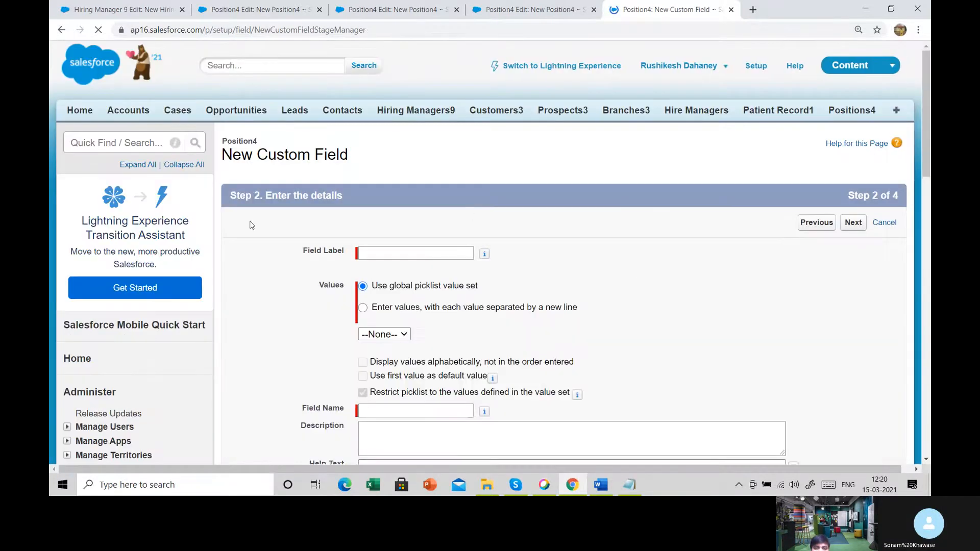
- Label the picklist field Position Status and enter its own values Open, Close and Working on separate lines
{"action": "left_click", "coordinate": [387, 255]}
{"action": "type", "text": "Position Status"}
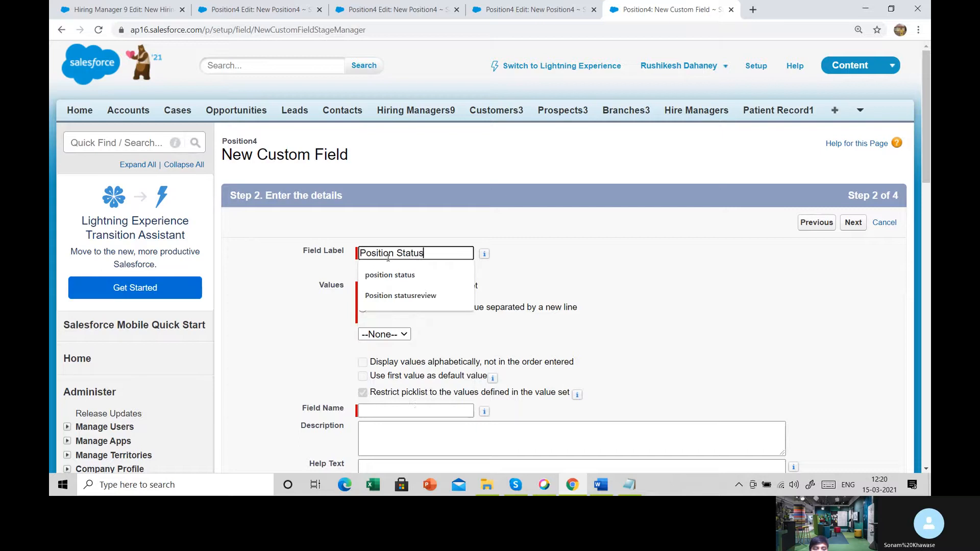
{"action": "key", "text": "Tab"}
{"action": "left_click", "coordinate": [362, 307]}
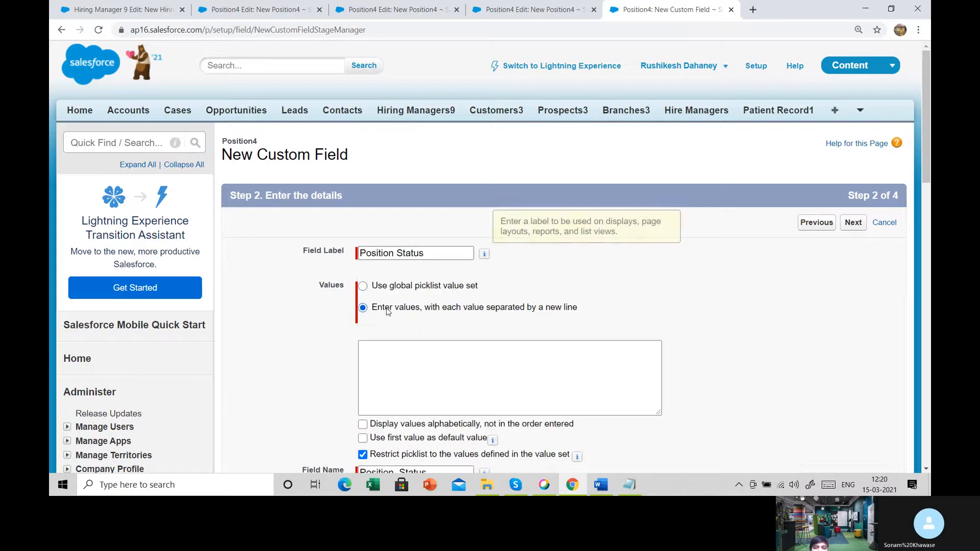
{"action": "left_click", "coordinate": [381, 367]}
{"action": "type", "text": "Open "}
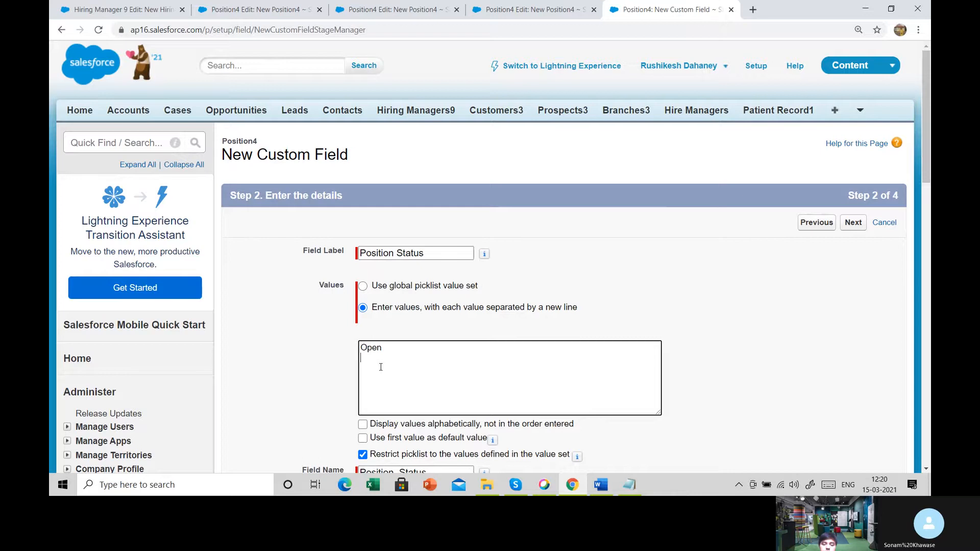
{"action": "type", "text": "Clo"}
{"action": "type", "text": "se"}
{"action": "key", "text": "Return"}
{"action": "type", "text": "Working"}
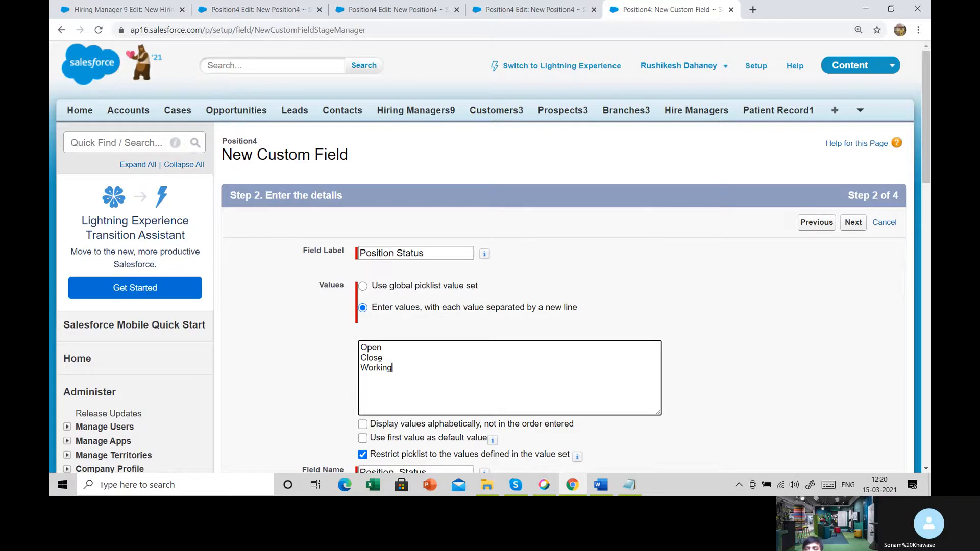
- Set the Position Status values to display alphabetically instead of in the order entered
{"action": "scroll", "coordinate": [380, 363], "scroll_direction": "down", "scroll_amount": 3}
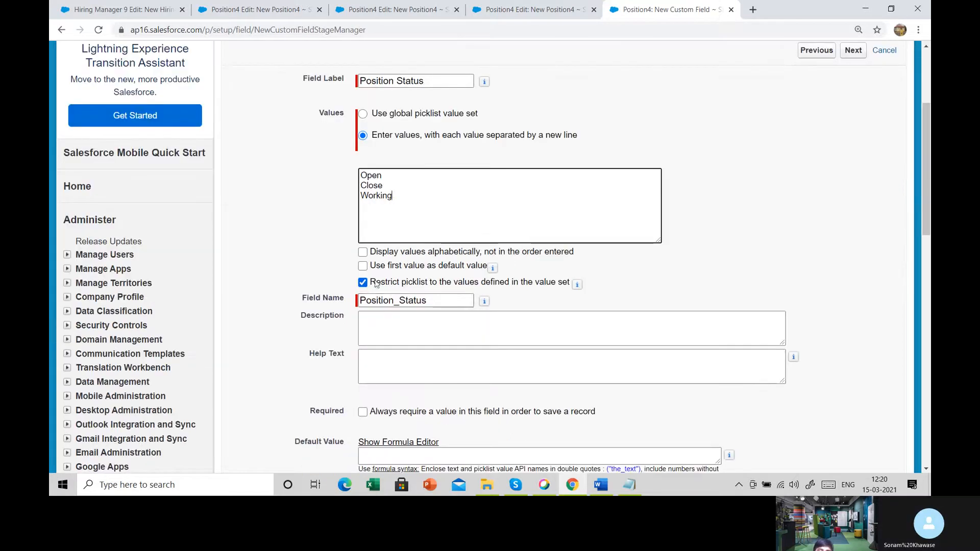
{"action": "left_click", "coordinate": [364, 253]}
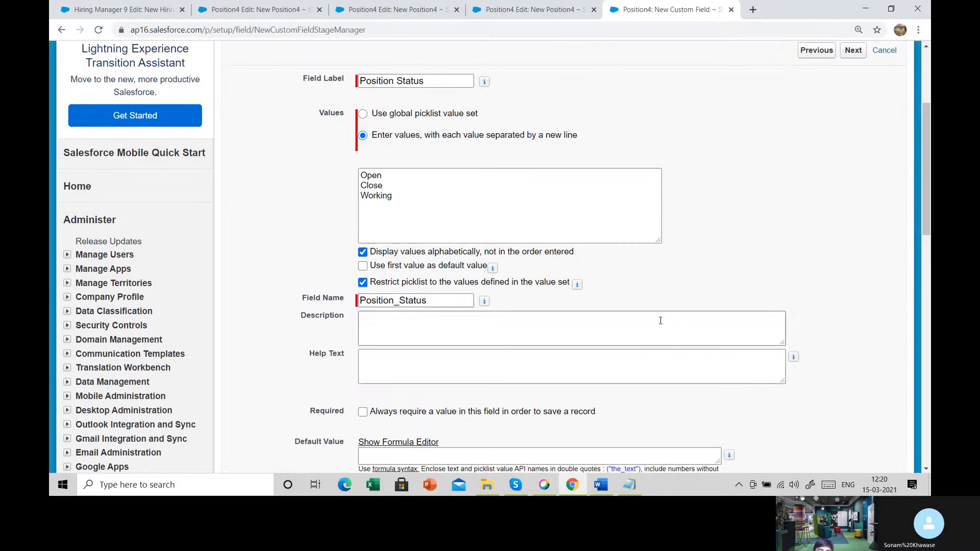
{"action": "scroll", "coordinate": [661, 320], "scroll_direction": "down", "scroll_amount": 4}
- Make Position Status visible to all profiles, keep it on the Position4 Layout, and save it, starting another new field
{"action": "left_click", "coordinate": [850, 294]}
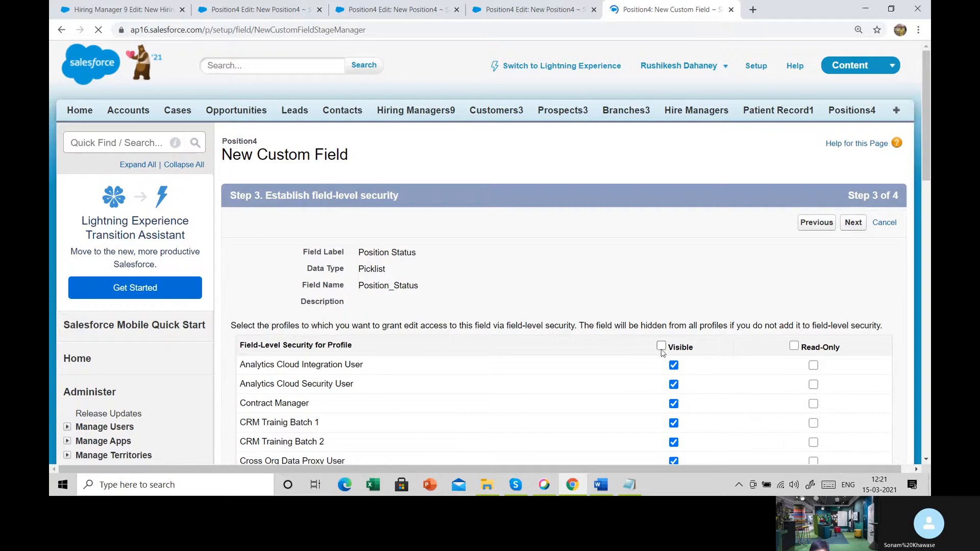
{"action": "left_click", "coordinate": [661, 346]}
{"action": "left_click", "coordinate": [852, 223]}
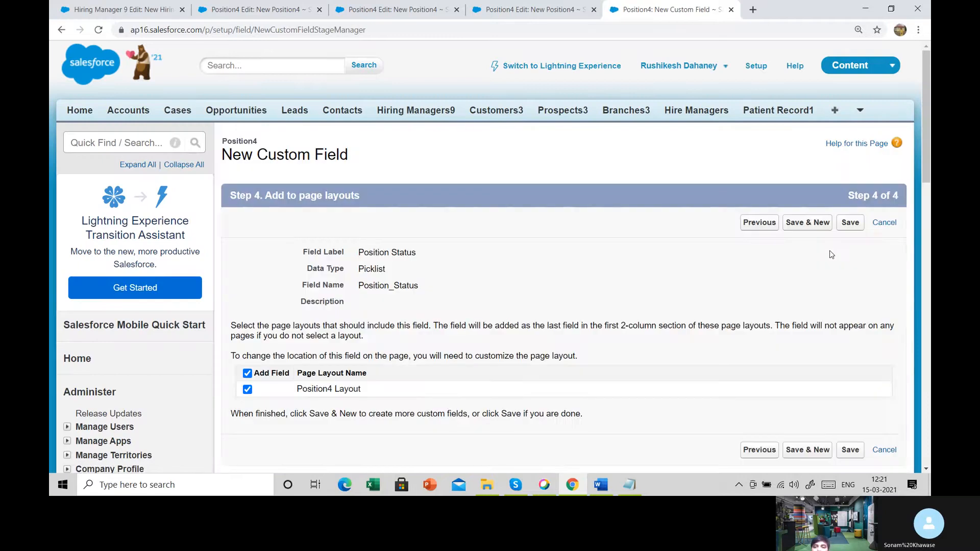
{"action": "left_click", "coordinate": [815, 222]}
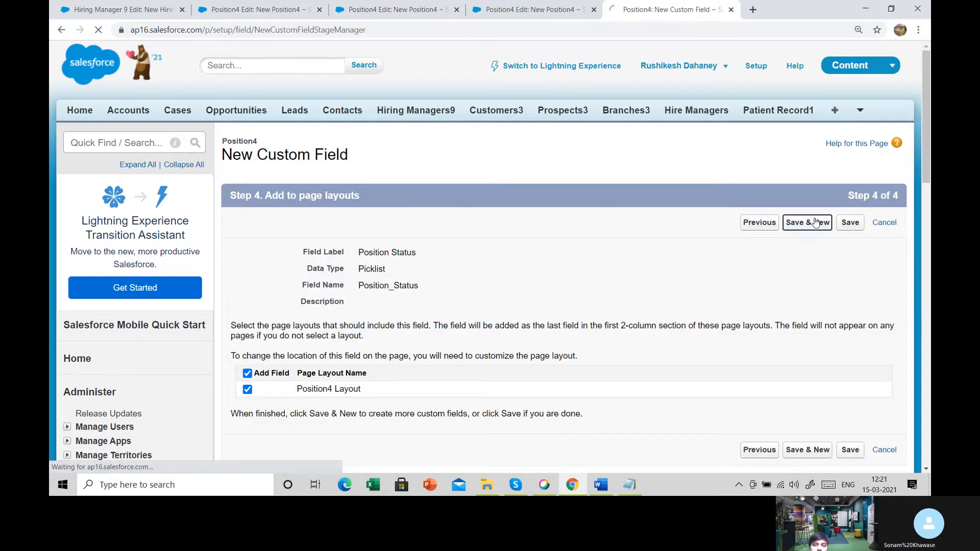
- Check the Open Date field in the Notepad notes, select its name, and return to the Salesforce field type list
{"action": "left_click", "coordinate": [630, 486]}
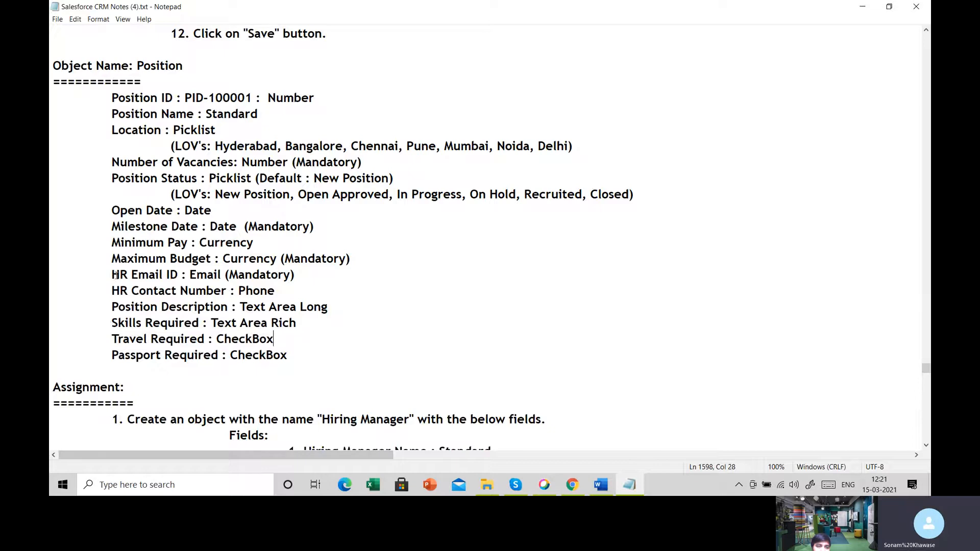
{"action": "left_click_drag", "start_coordinate": [112, 209], "coordinate": [177, 206]}
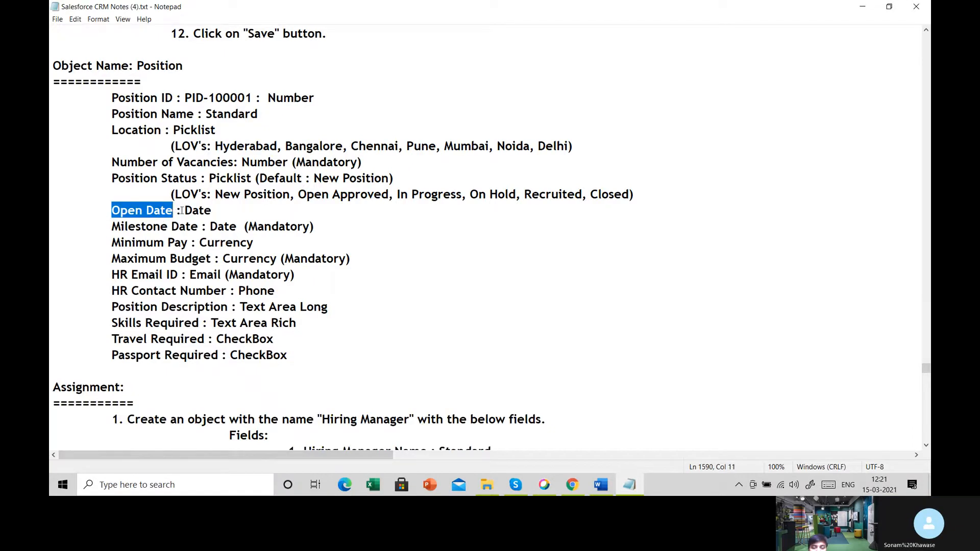
{"action": "left_click", "coordinate": [572, 486]}
- Choose the Date data type for the new Position4 field and continue to the field details
{"action": "scroll", "coordinate": [441, 348], "scroll_direction": "down", "scroll_amount": 6}
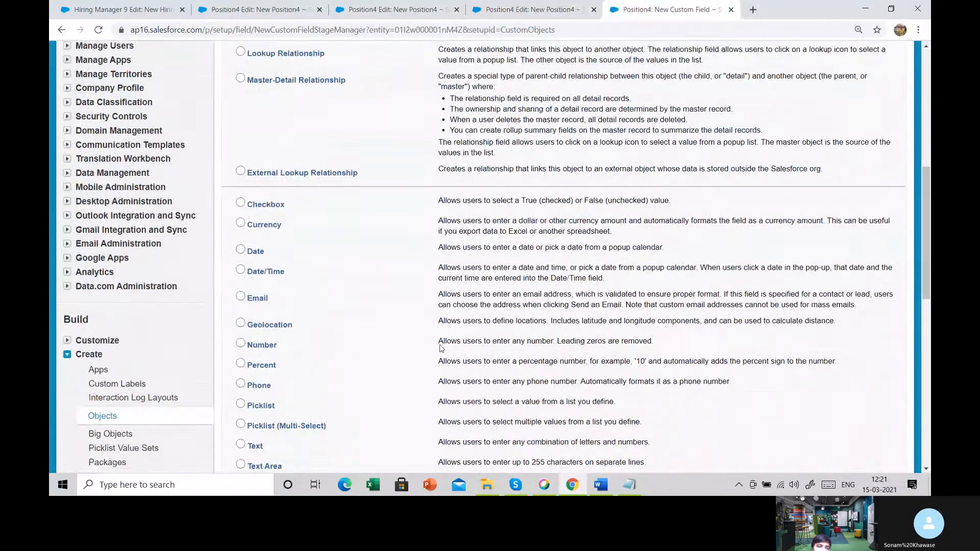
{"action": "scroll", "coordinate": [441, 348], "scroll_direction": "down", "scroll_amount": 1}
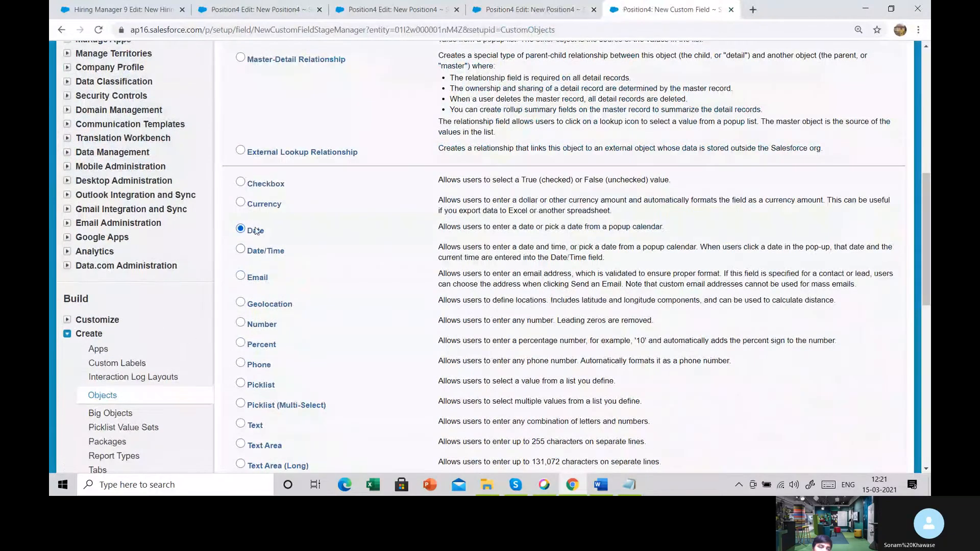
{"action": "scroll", "coordinate": [910, 357], "scroll_direction": "down", "scroll_amount": 5}
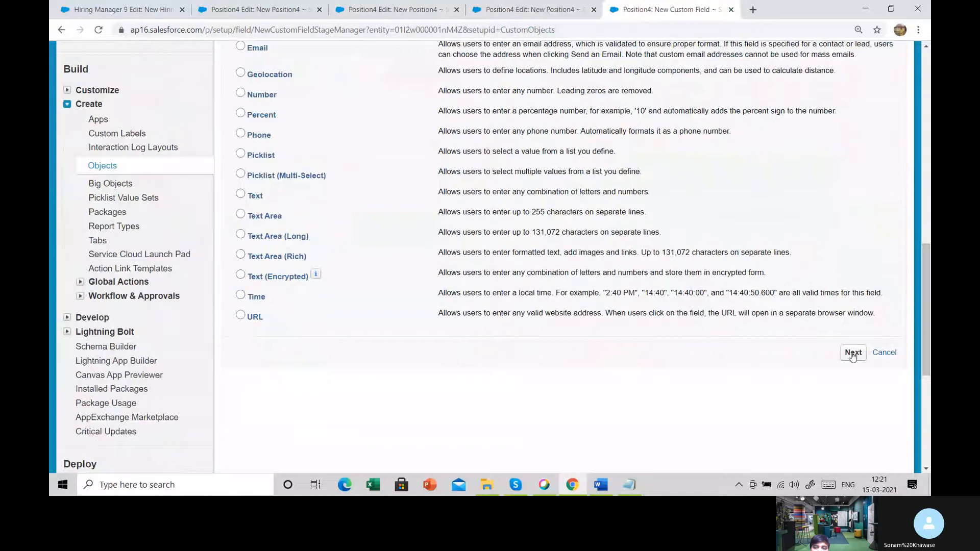
{"action": "left_click", "coordinate": [852, 353]}
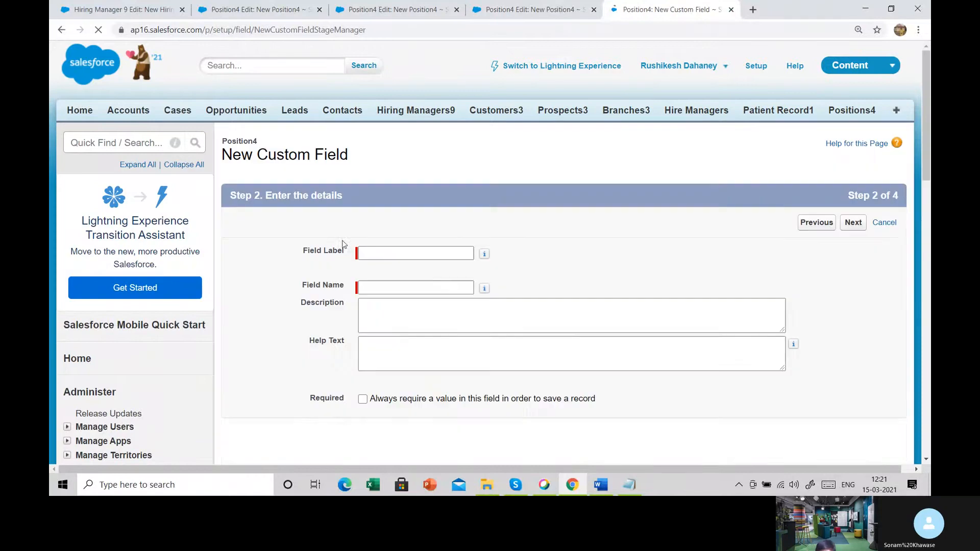
- Label the new date field Open Date, let its field name fill in, and leave it optional
{"action": "left_click", "coordinate": [368, 252]}
{"action": "type", "text": "Open Date"}
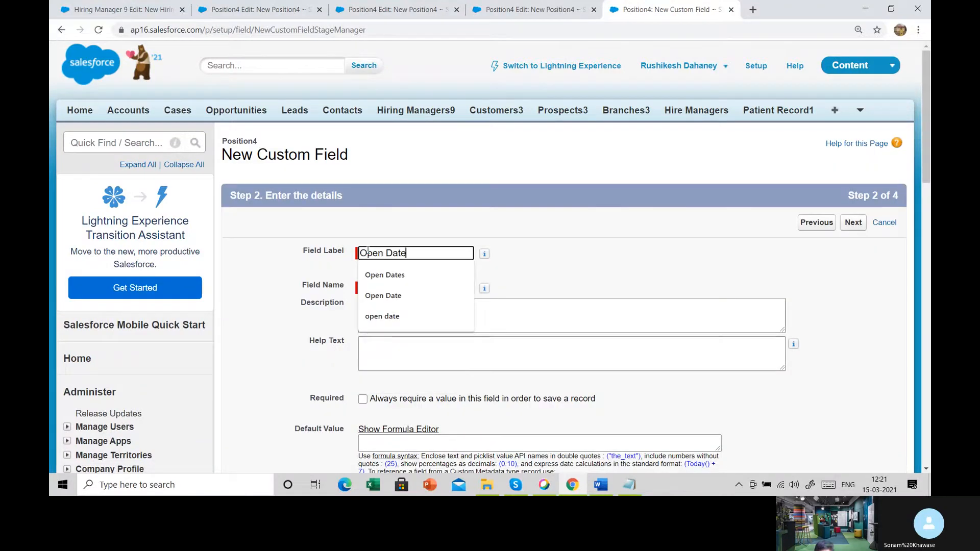
{"action": "key", "text": "Tab"}
{"action": "scroll", "coordinate": [572, 378], "scroll_direction": "down", "scroll_amount": 3}
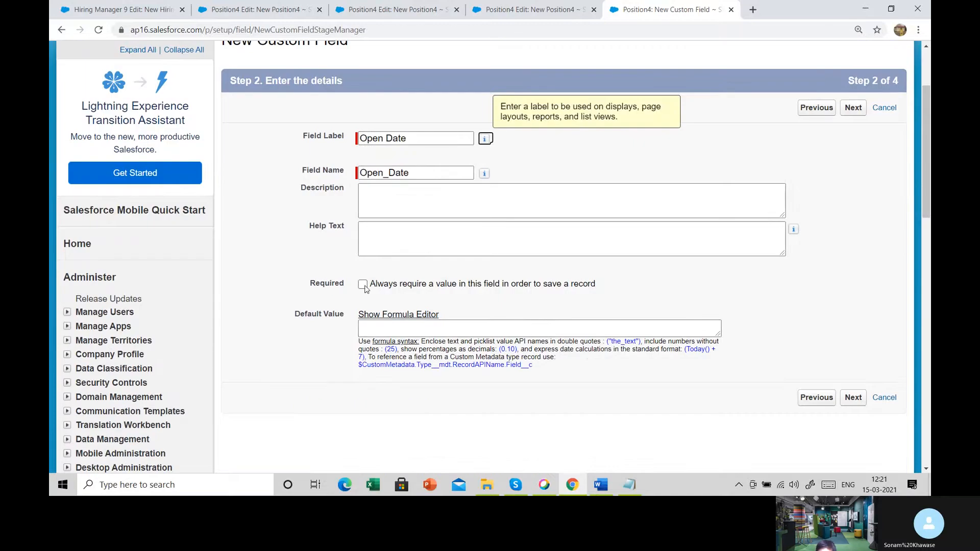
- Accept the field-level security and page layout for Open Date and save it, starting another new field
{"action": "left_click", "coordinate": [852, 401]}
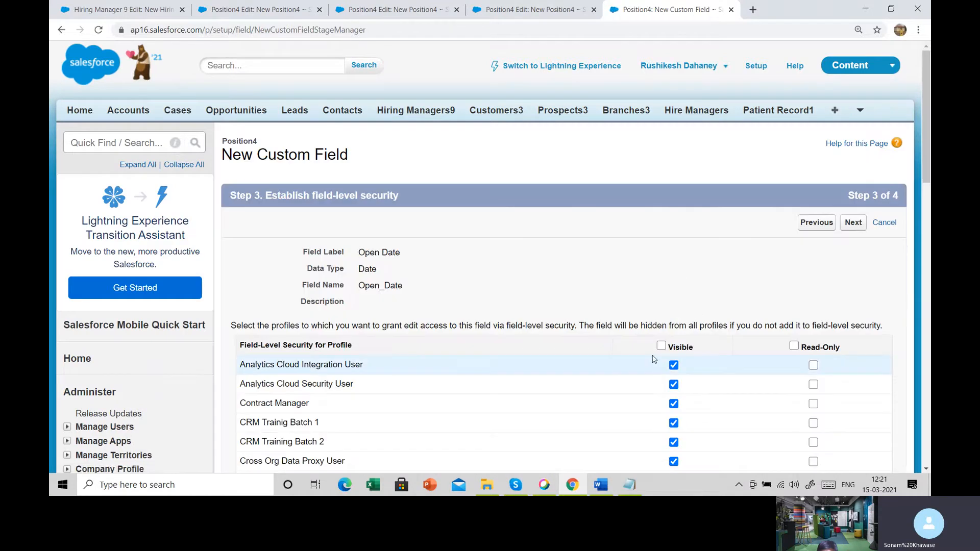
{"action": "left_click", "coordinate": [850, 224]}
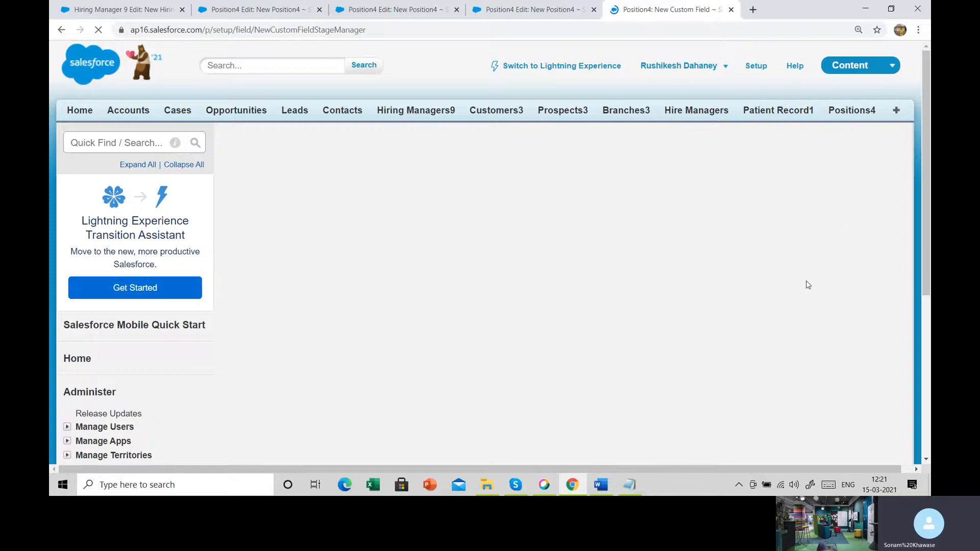
{"action": "left_click", "coordinate": [807, 225]}
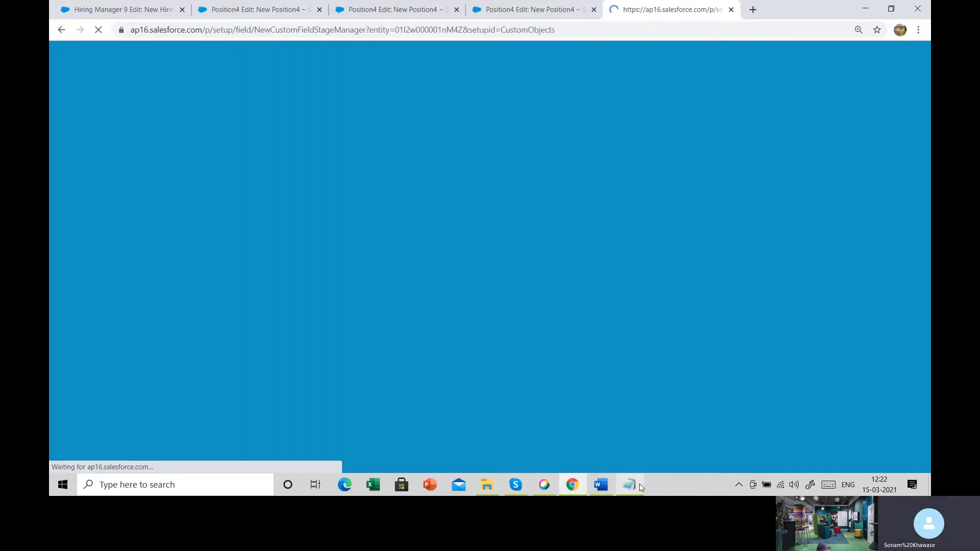
- Select the Milestone Date name in the Notepad notes, return to Salesforce, and choose the Date data type for the new Position4 field
{"action": "left_click", "coordinate": [637, 485]}
{"action": "left_click_drag", "start_coordinate": [112, 226], "coordinate": [200, 226]}
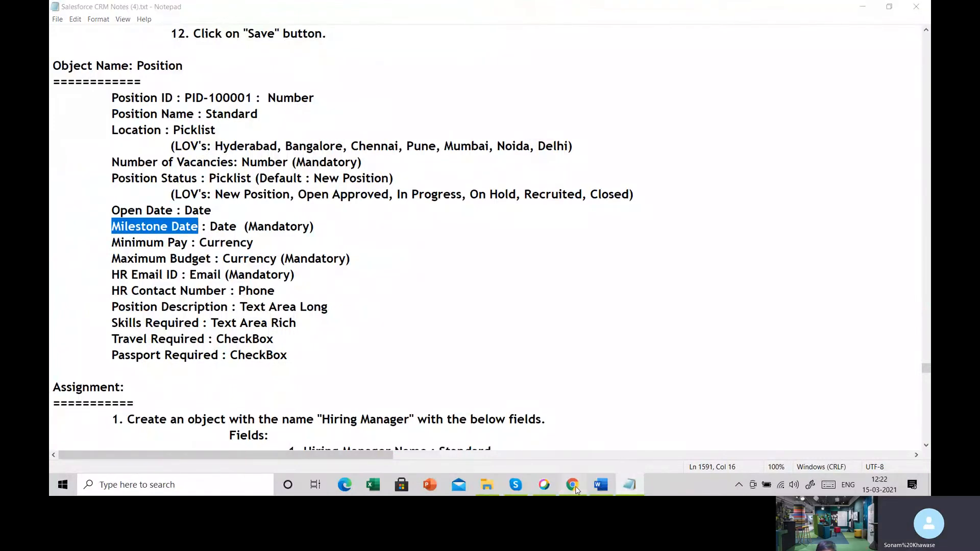
{"action": "key", "text": "alt+Tab"}
{"action": "scroll", "coordinate": [382, 349], "scroll_direction": "down", "scroll_amount": 5}
{"action": "scroll", "coordinate": [382, 348], "scroll_direction": "down", "scroll_amount": 3}
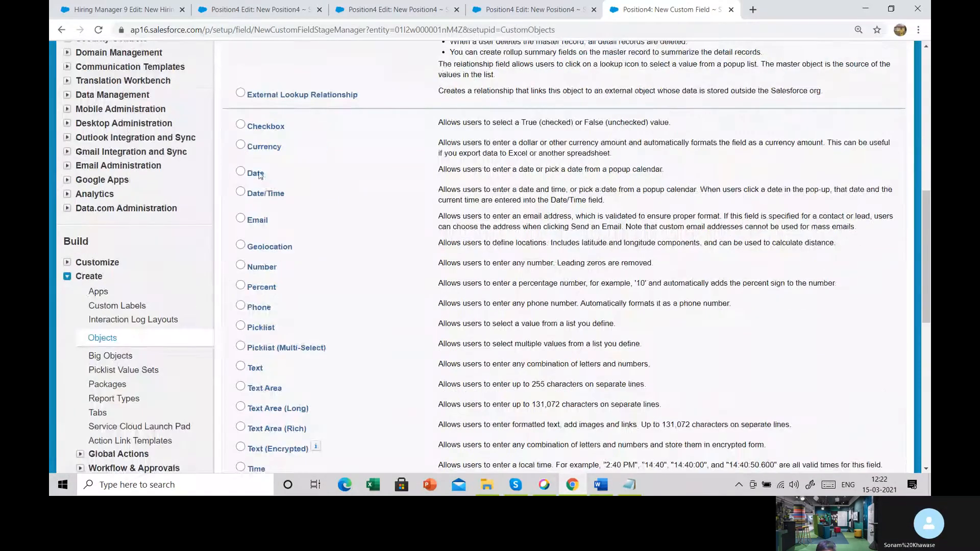
{"action": "scroll", "coordinate": [258, 169], "scroll_direction": "down", "scroll_amount": 3}
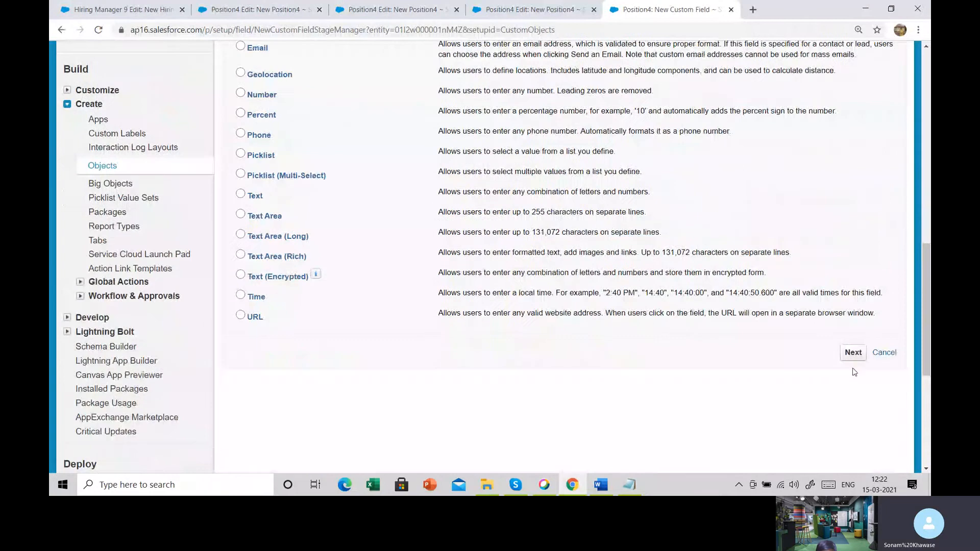
{"action": "left_click", "coordinate": [853, 353]}
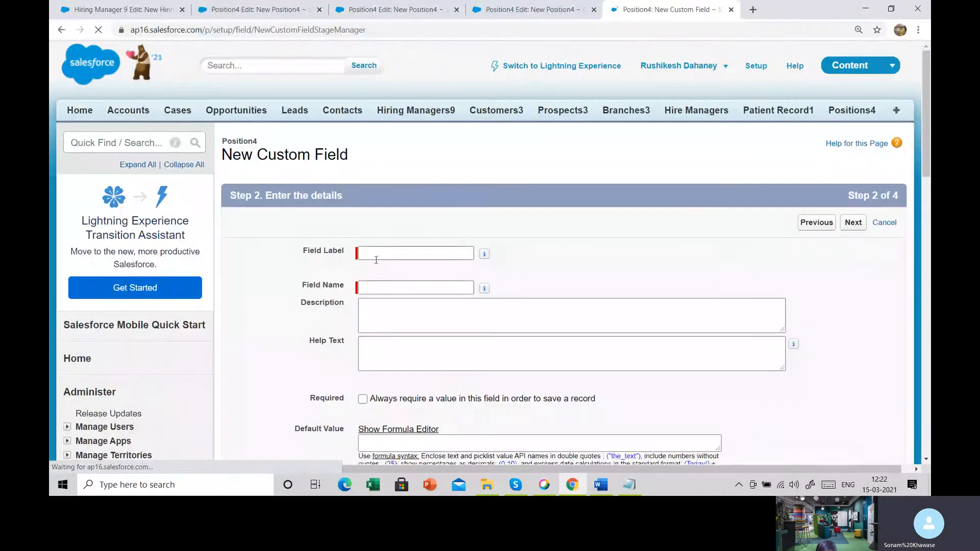
- Label the new date field Milestone Date, let its field name fill in, make it required, and continue to field-level security
{"action": "left_click", "coordinate": [385, 252]}
{"action": "type", "text": "Milestone Date"}
{"action": "key", "text": "Tab"}
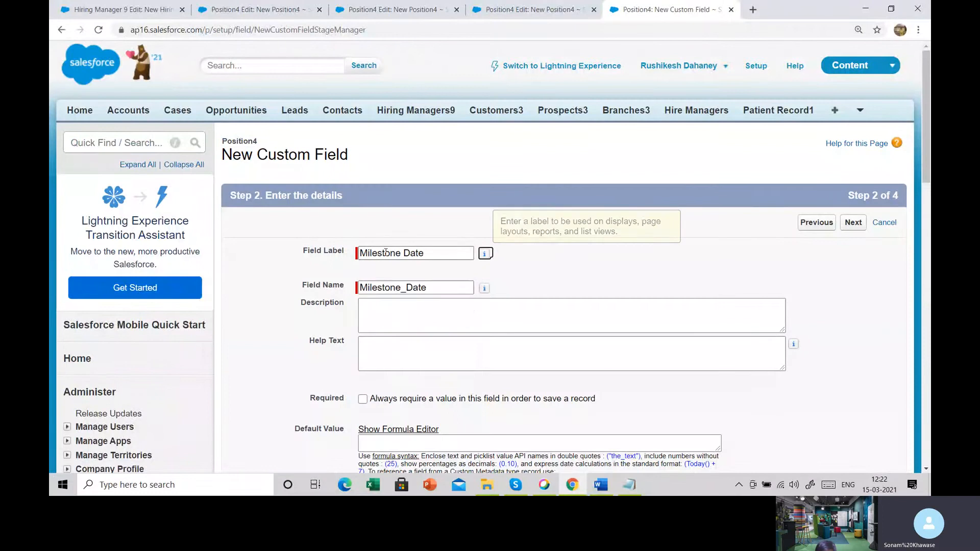
{"action": "scroll", "coordinate": [641, 358], "scroll_direction": "down", "scroll_amount": 1}
{"action": "scroll", "coordinate": [640, 358], "scroll_direction": "down", "scroll_amount": 3}
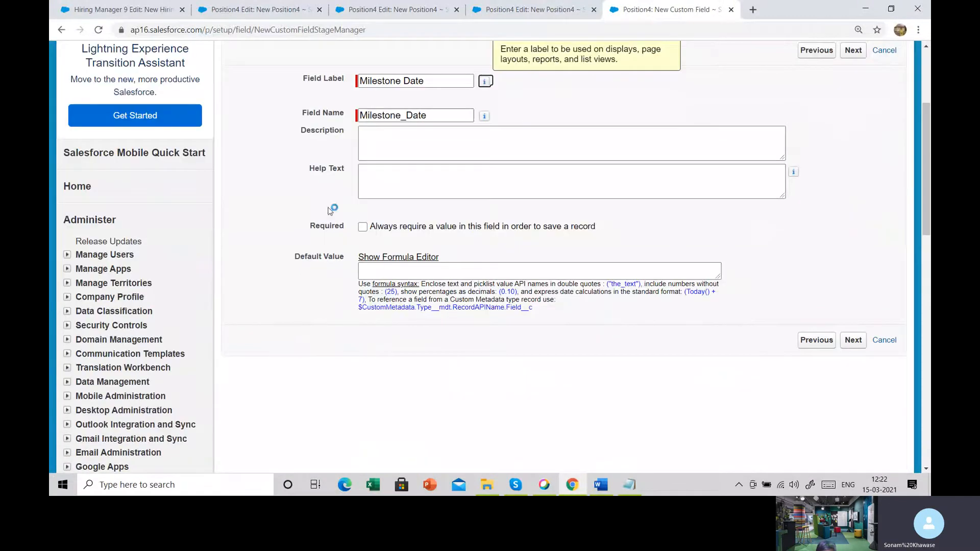
{"action": "left_click", "coordinate": [362, 227]}
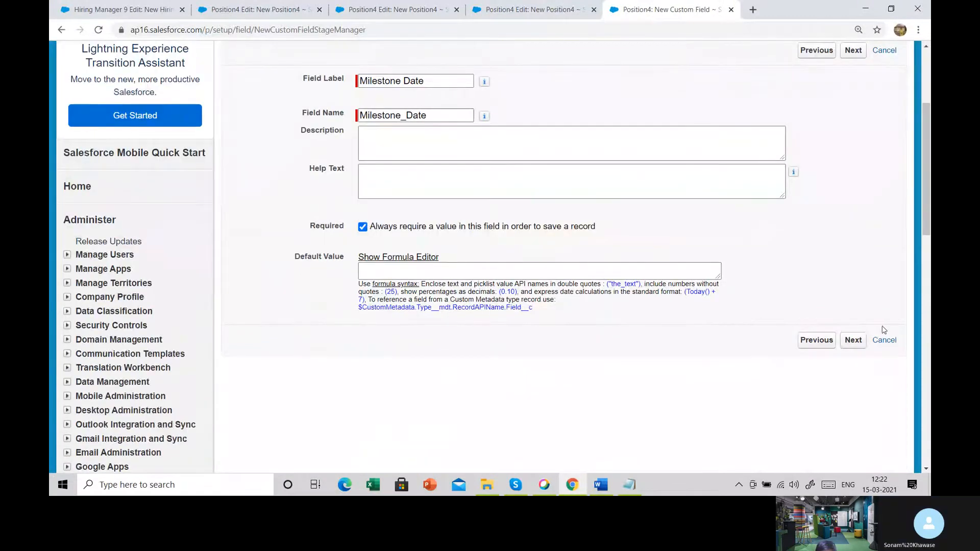
{"action": "left_click", "coordinate": [853, 340]}
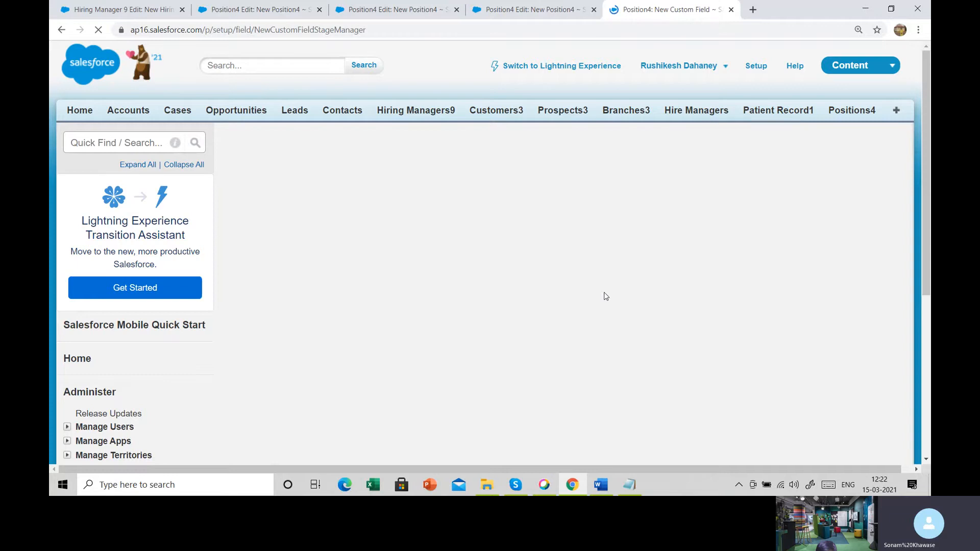
- Accept the field-level security and page layout for Milestone Date and save it, starting another new field
{"action": "scroll", "coordinate": [605, 296], "scroll_direction": "down", "scroll_amount": 5}
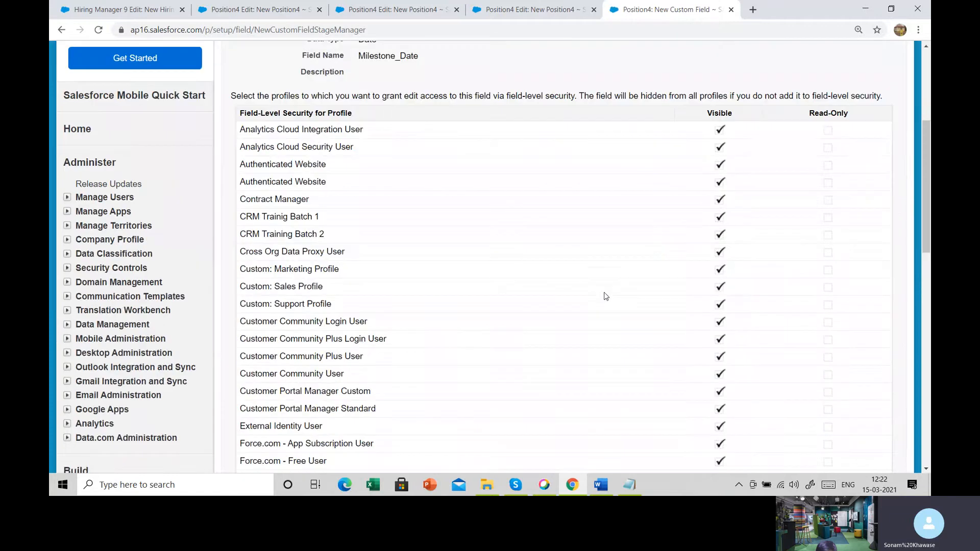
{"action": "scroll", "coordinate": [757, 253], "scroll_direction": "up", "scroll_amount": 5}
{"action": "left_click", "coordinate": [848, 223]}
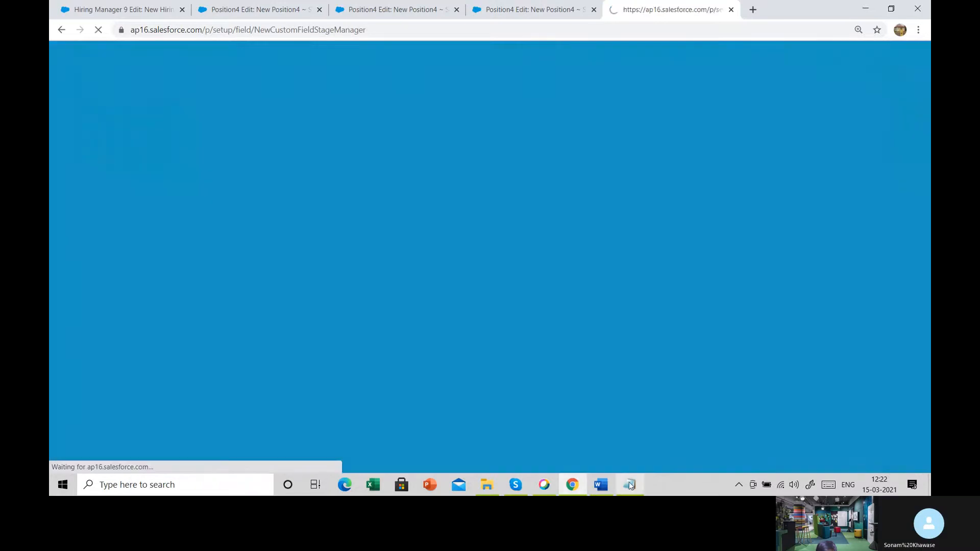
- Select the Minimum Pay name in the Notepad notes, return to Salesforce, and choose the Currency data type for the new field
{"action": "left_click", "coordinate": [629, 483]}
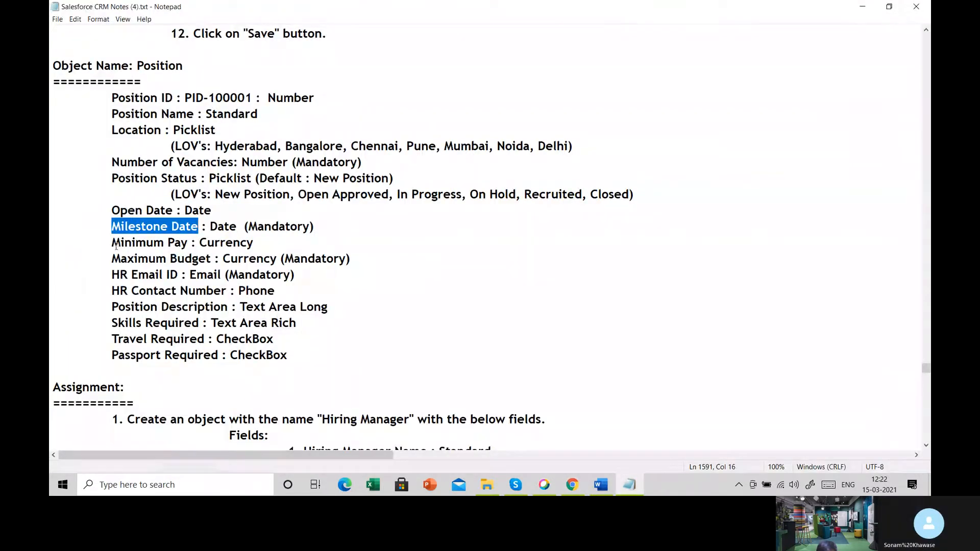
{"action": "left_click_drag", "start_coordinate": [113, 243], "coordinate": [187, 243]}
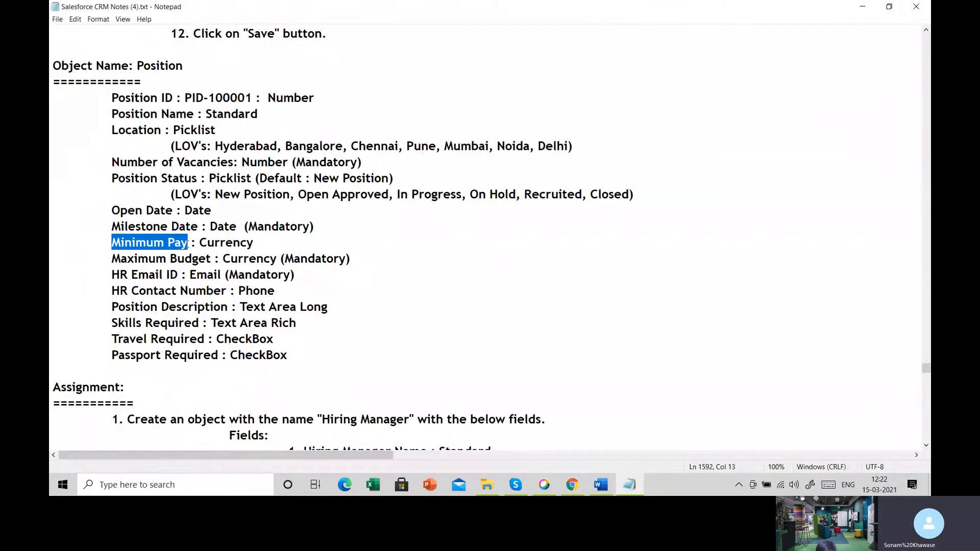
{"action": "left_click", "coordinate": [572, 484]}
{"action": "scroll", "coordinate": [294, 356], "scroll_direction": "down", "scroll_amount": 3}
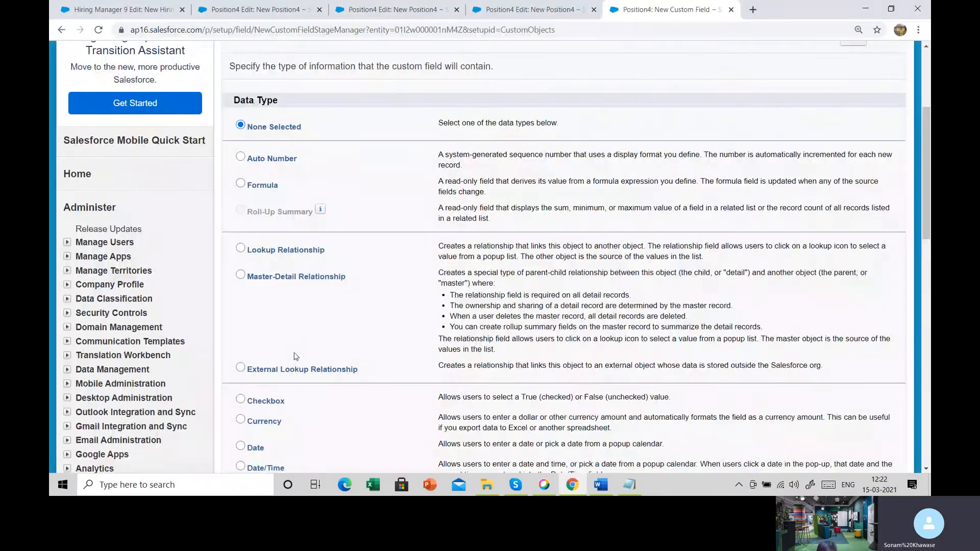
{"action": "scroll", "coordinate": [293, 356], "scroll_direction": "down", "scroll_amount": 3}
{"action": "left_click", "coordinate": [240, 259]}
{"action": "scroll", "coordinate": [562, 255], "scroll_direction": "down", "scroll_amount": 4}
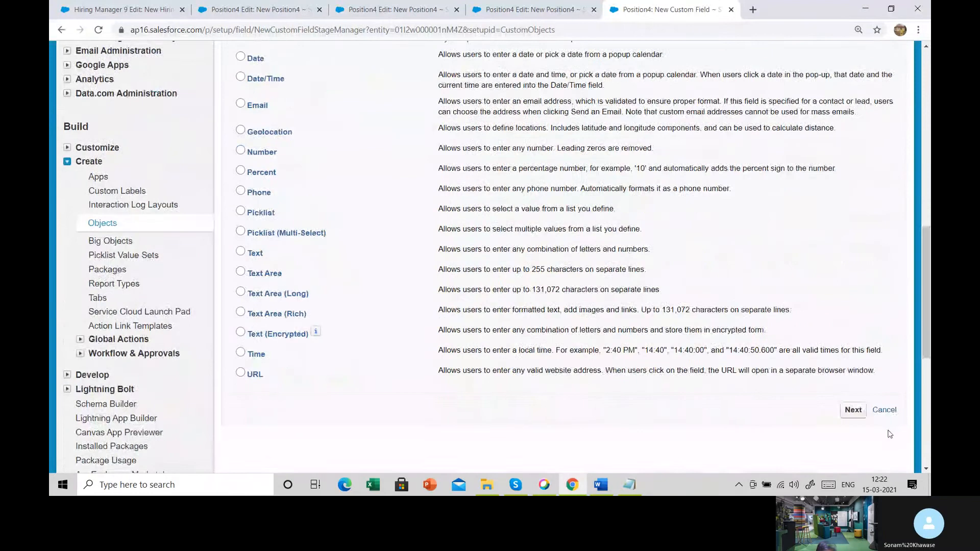
{"action": "left_click", "coordinate": [853, 409]}
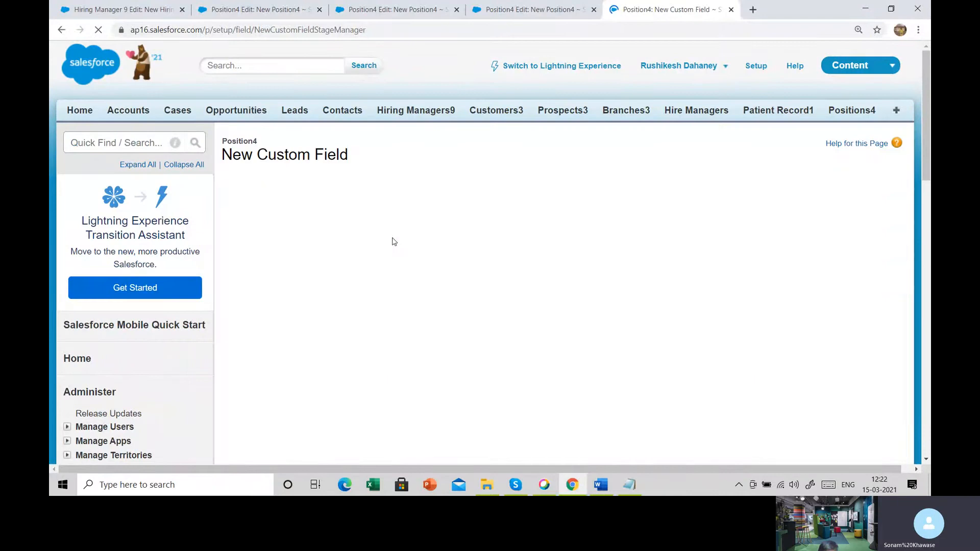
- Label the currency field Minimum Pay, check its requirement in the Notepad notes, and leave it optional with the default length and decimal places
{"action": "left_click", "coordinate": [392, 252]}
{"action": "type", "text": "Minimum Pay"}
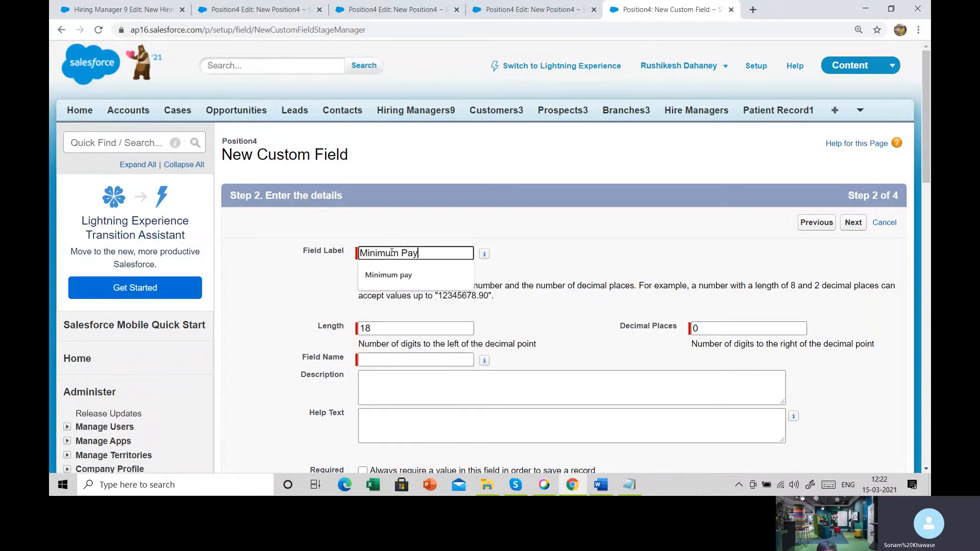
{"action": "key", "text": "Tab"}
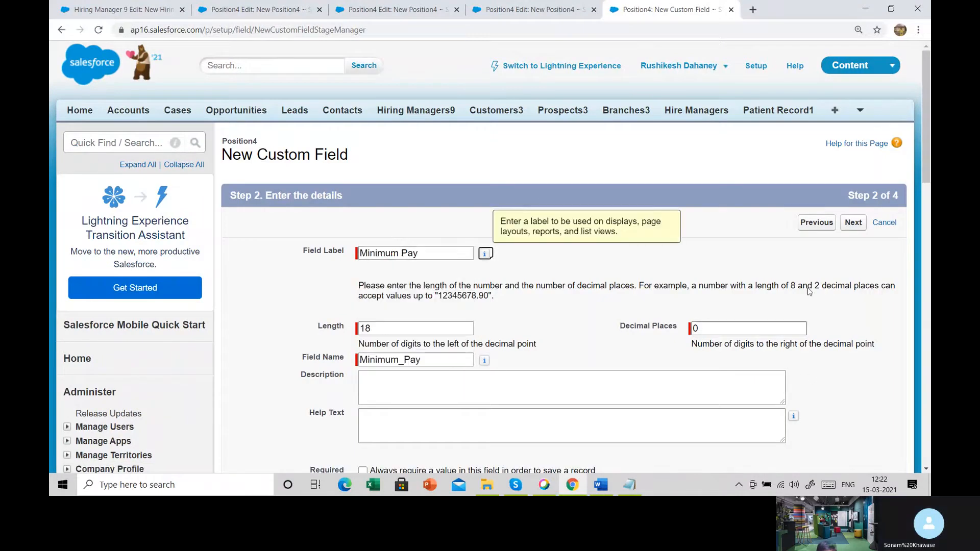
{"action": "scroll", "coordinate": [279, 418], "scroll_direction": "down", "scroll_amount": 2}
{"action": "left_click", "coordinate": [629, 485]}
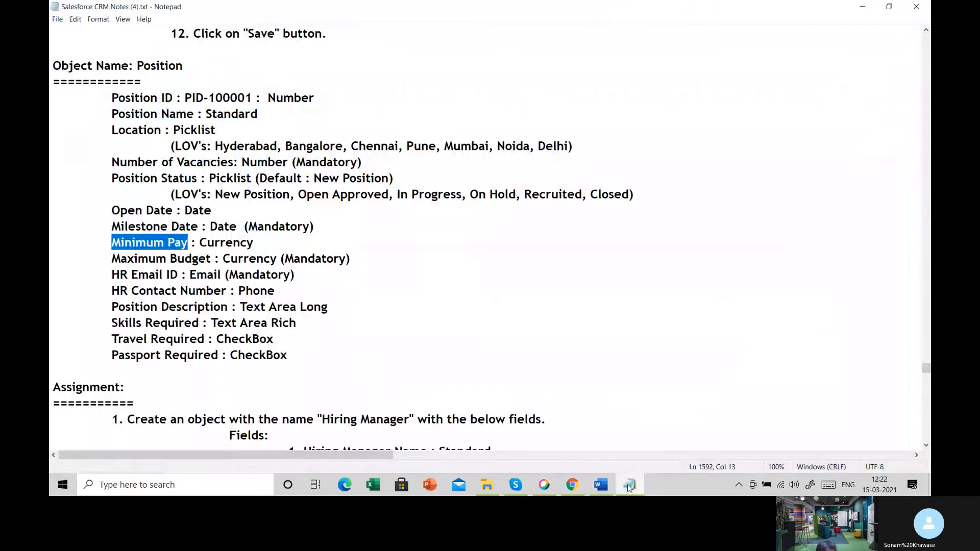
{"action": "left_click", "coordinate": [629, 485]}
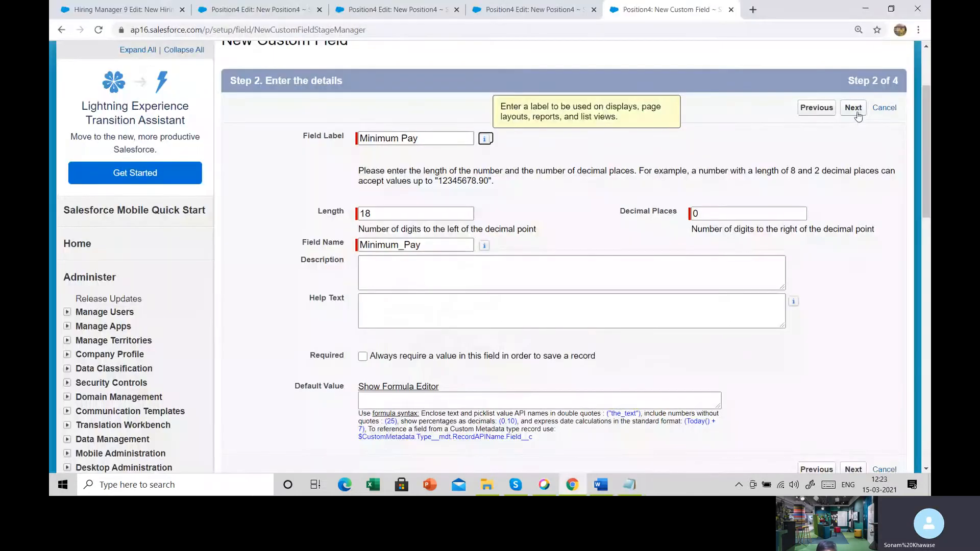
{"action": "left_click", "coordinate": [857, 115]}
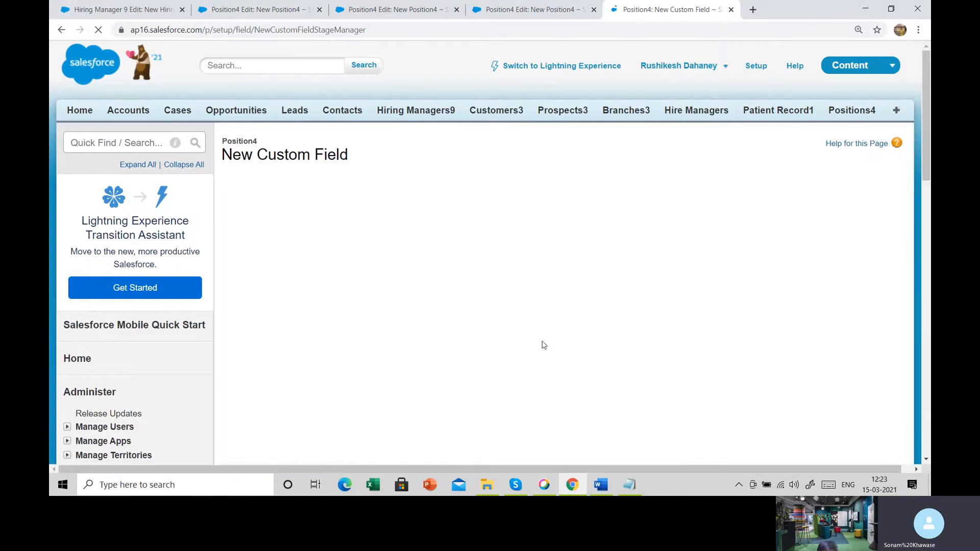
- Make Minimum Pay visible to all profiles, accept its page layout, and save it, starting another new field
{"action": "left_click", "coordinate": [661, 346]}
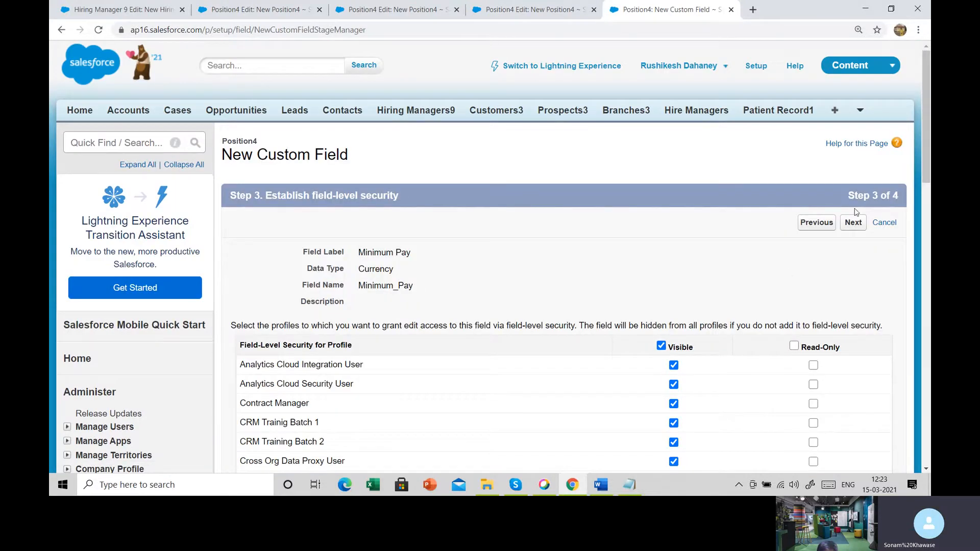
{"action": "left_click", "coordinate": [853, 222]}
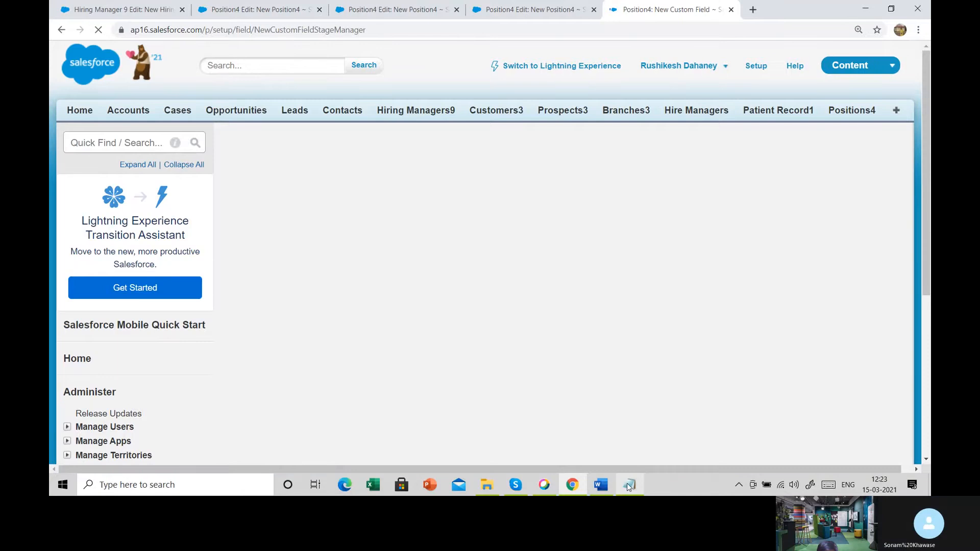
{"action": "mouse_move", "coordinate": [625, 488]}
{"action": "left_click", "coordinate": [808, 227]}
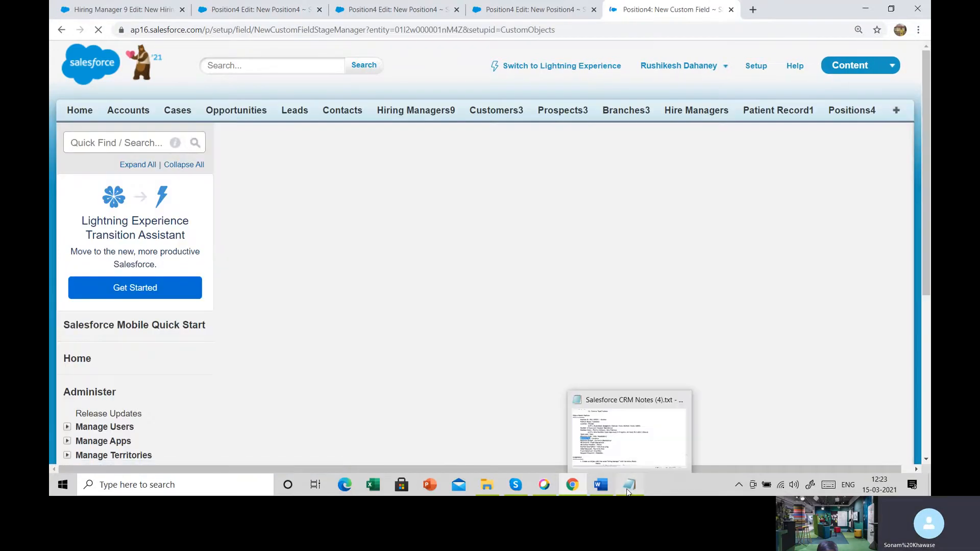
- Select the Maximum Budget name in the Notepad notes, return to Salesforce, and choose the Currency data type for the new field
{"action": "left_click", "coordinate": [629, 485]}
{"action": "left_click_drag", "start_coordinate": [114, 258], "coordinate": [212, 265]}
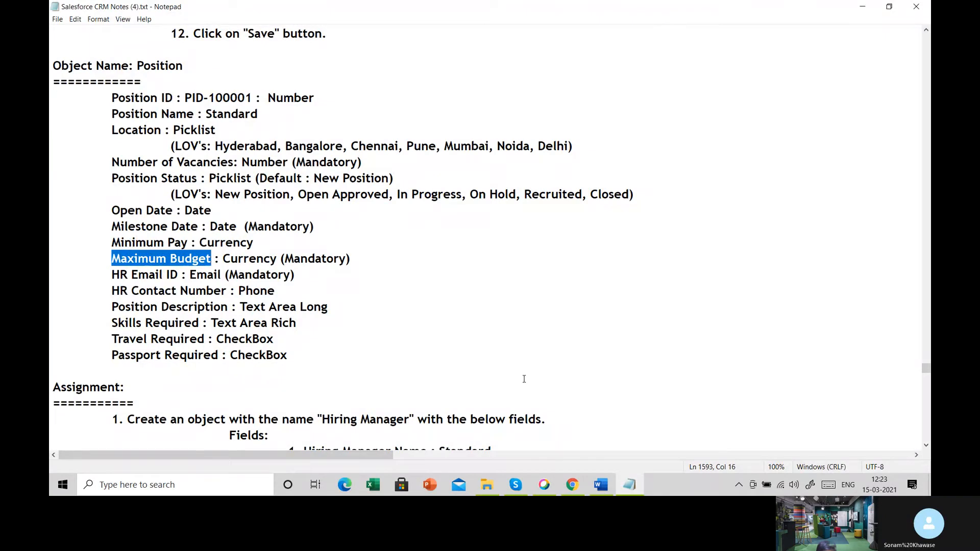
{"action": "left_click", "coordinate": [572, 485]}
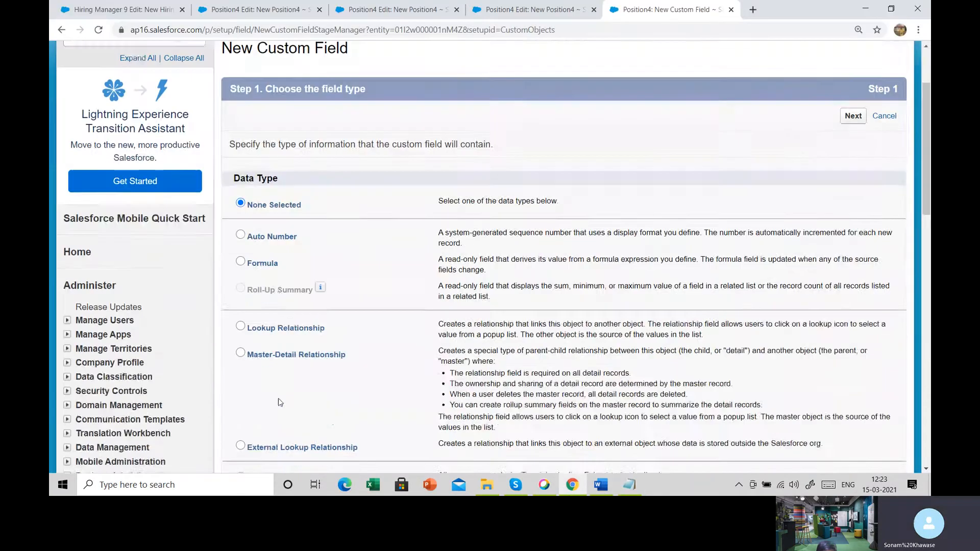
{"action": "scroll", "coordinate": [280, 402], "scroll_direction": "down", "scroll_amount": 6}
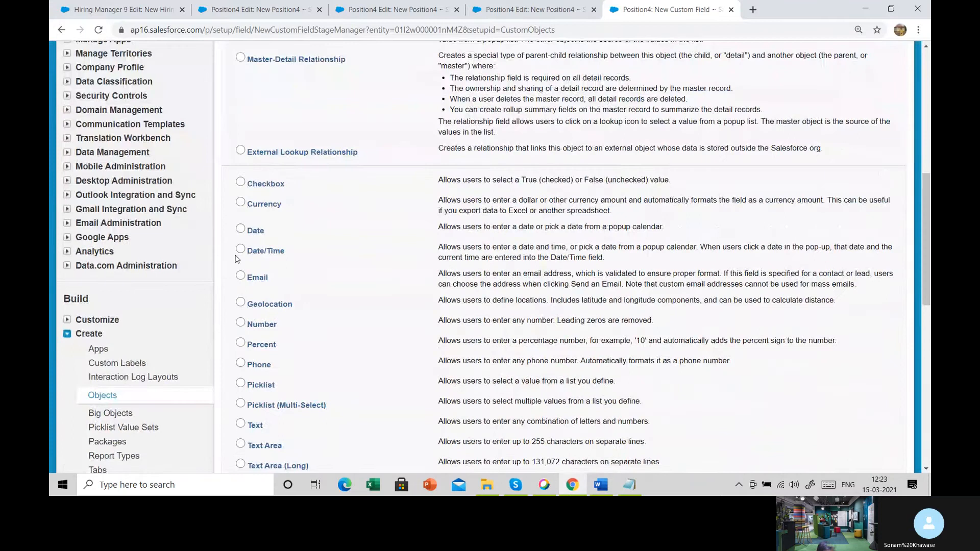
{"action": "scroll", "coordinate": [237, 368], "scroll_direction": "down", "scroll_amount": 1}
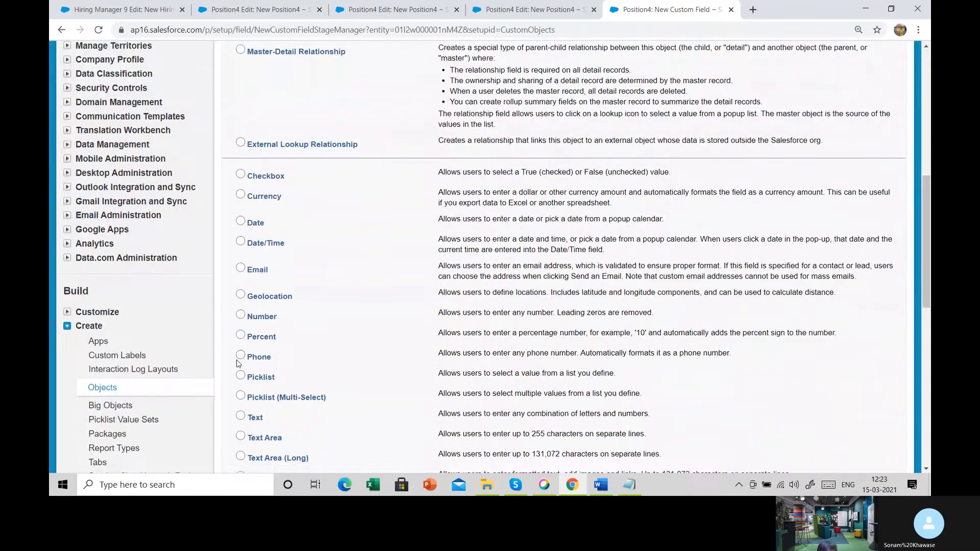
{"action": "left_click", "coordinate": [260, 148]}
{"action": "scroll", "coordinate": [775, 319], "scroll_direction": "down", "scroll_amount": 3}
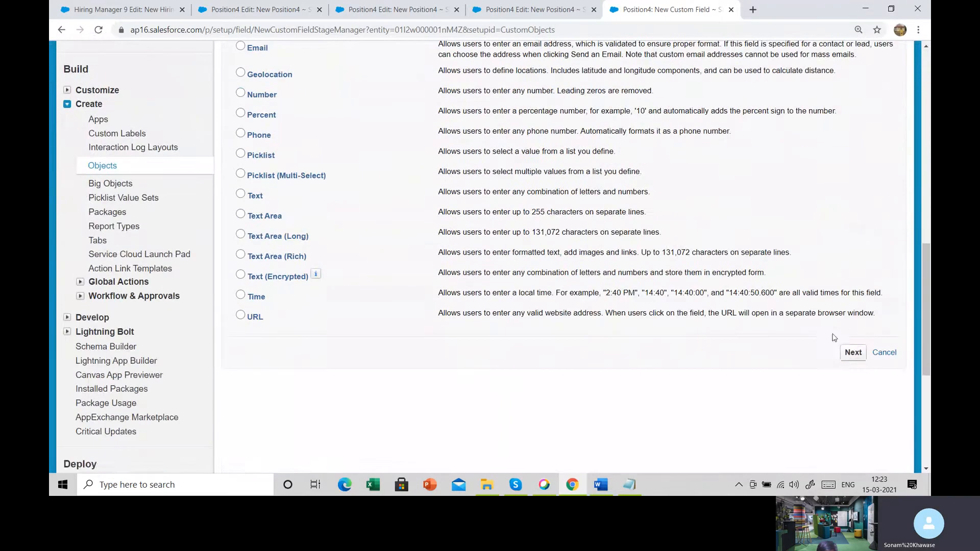
{"action": "left_click", "coordinate": [852, 352]}
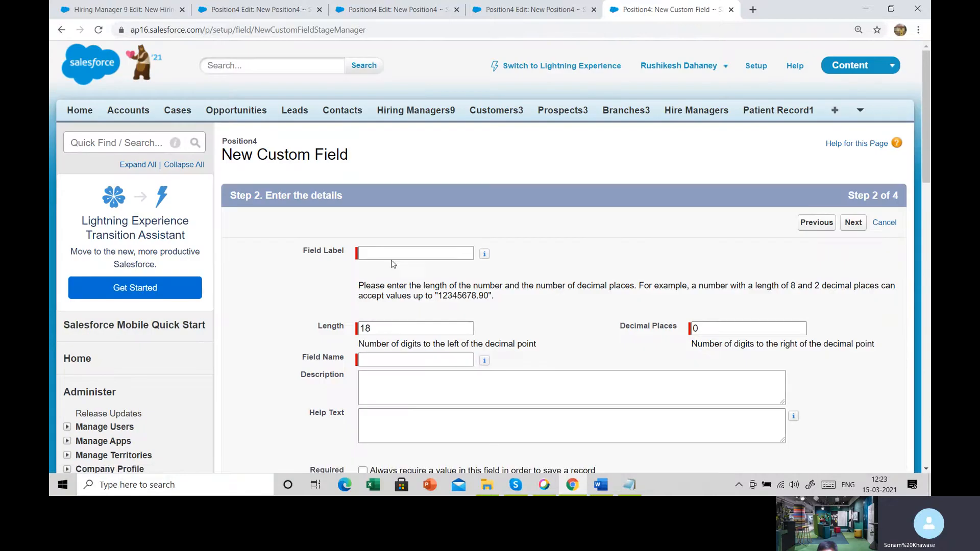
- Label the currency field Maximum Budget, let its field name fill in, make it required, and continue to field-level security
{"action": "left_click", "coordinate": [404, 251]}
{"action": "type", "text": "Maximum Budget"}
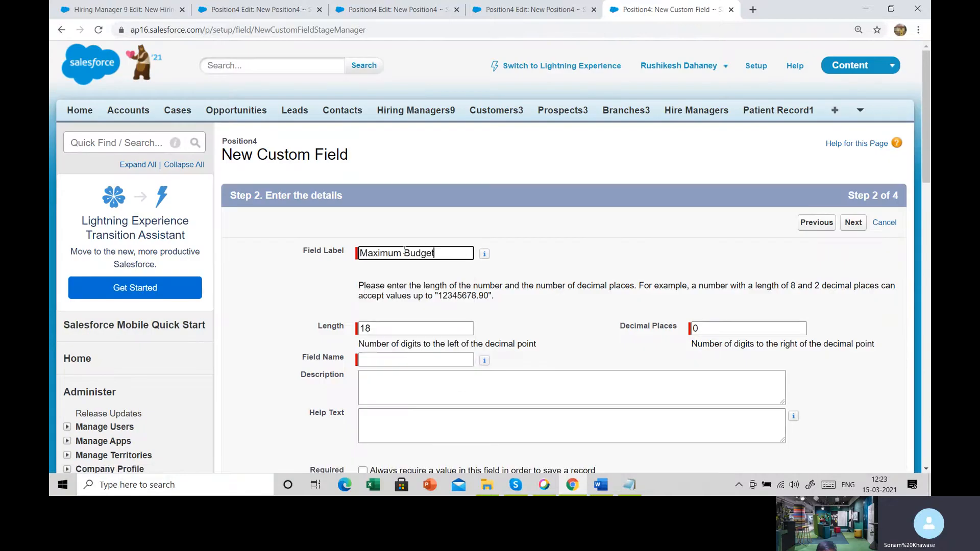
{"action": "key", "text": "Tab"}
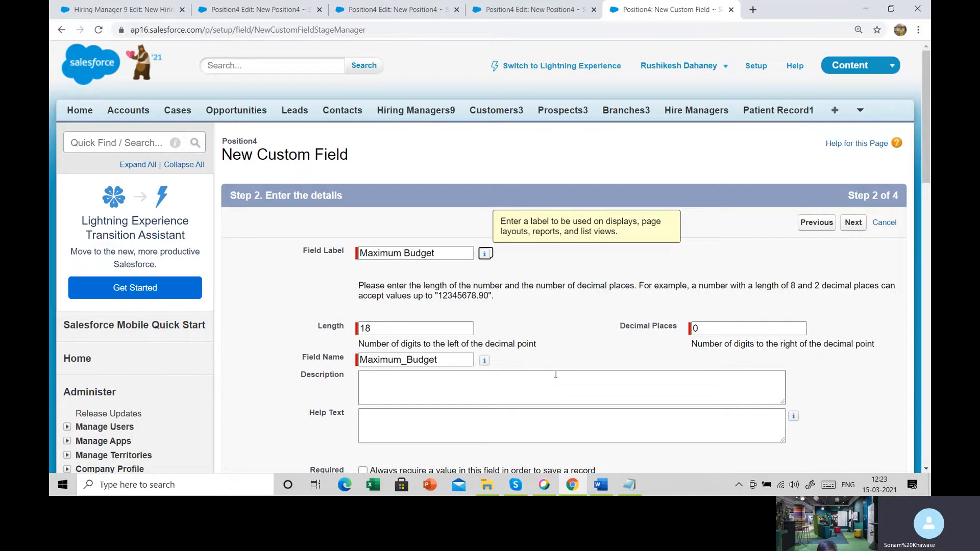
{"action": "scroll", "coordinate": [364, 391], "scroll_direction": "down", "scroll_amount": 3}
{"action": "left_click", "coordinate": [363, 300]}
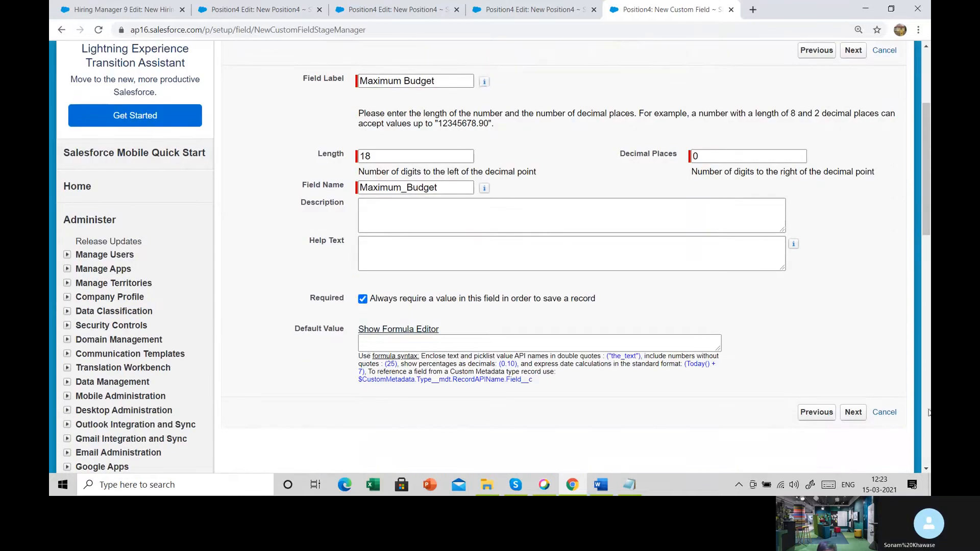
{"action": "left_click", "coordinate": [854, 413]}
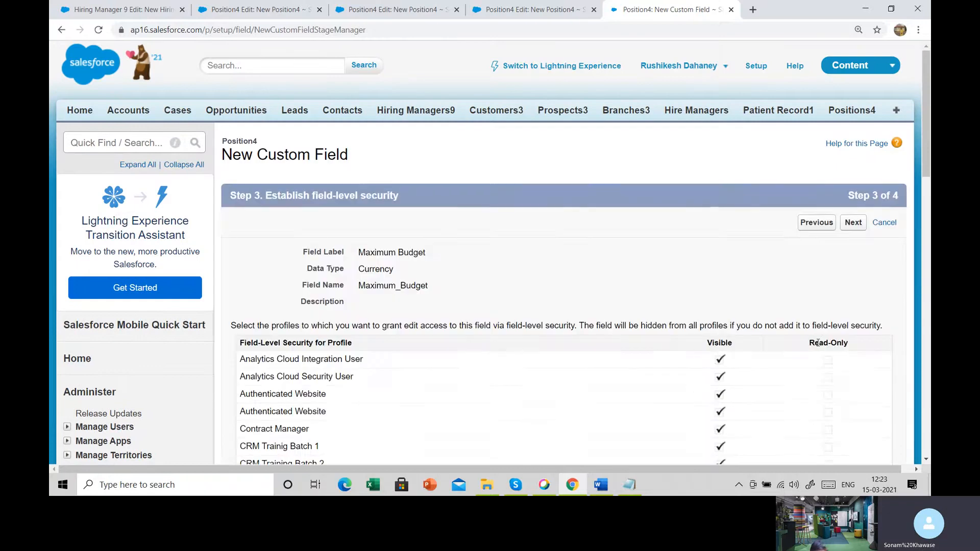
- Accept the field-level security and page layout for Maximum Budget and save it, starting another new field
{"action": "scroll", "coordinate": [817, 343], "scroll_direction": "down", "scroll_amount": 1}
{"action": "scroll", "coordinate": [818, 343], "scroll_direction": "down", "scroll_amount": 2}
{"action": "left_click", "coordinate": [851, 108]}
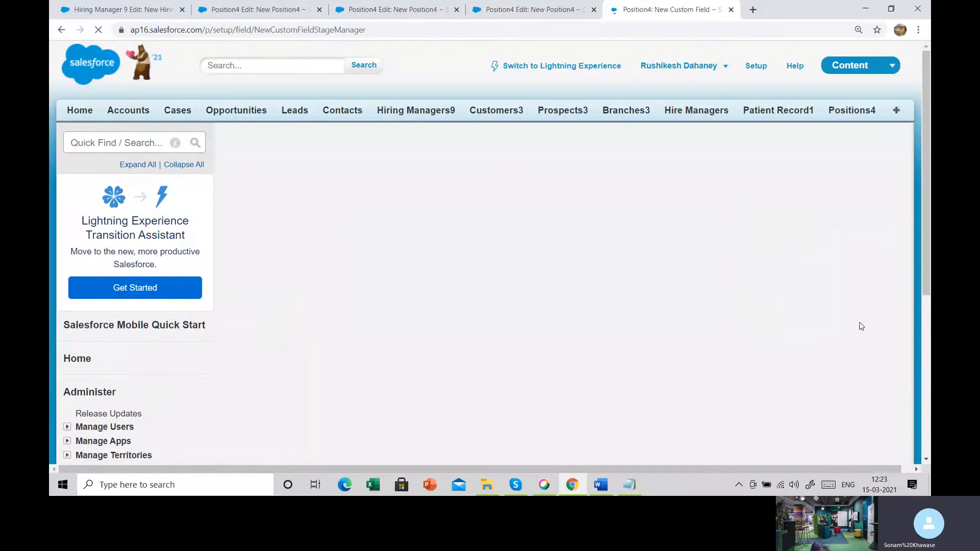
{"action": "left_click", "coordinate": [812, 220]}
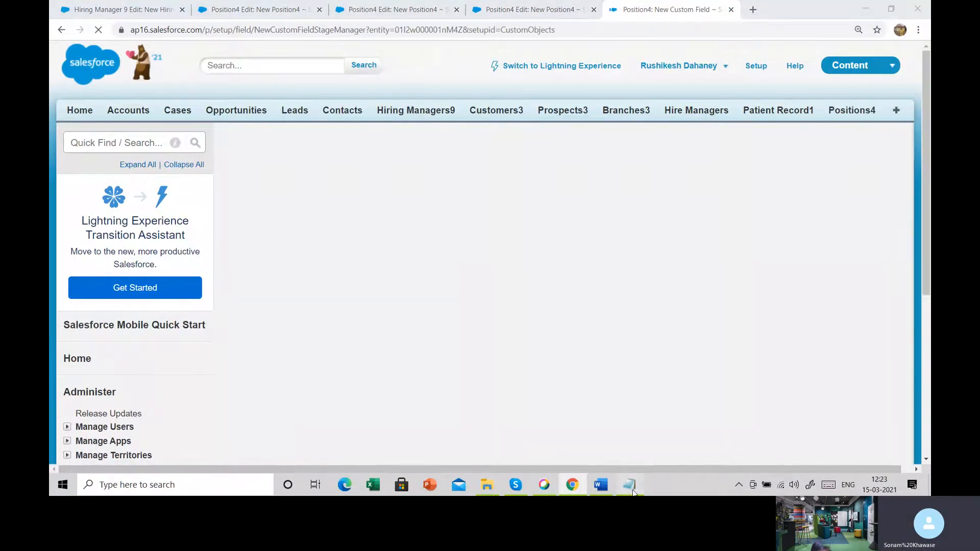
- Copy the HR Email ID name from the Notepad notes, return to Salesforce, and choose the Email data type for the new field
{"action": "left_click", "coordinate": [627, 487]}
{"action": "left_click_drag", "start_coordinate": [112, 275], "coordinate": [180, 274]}
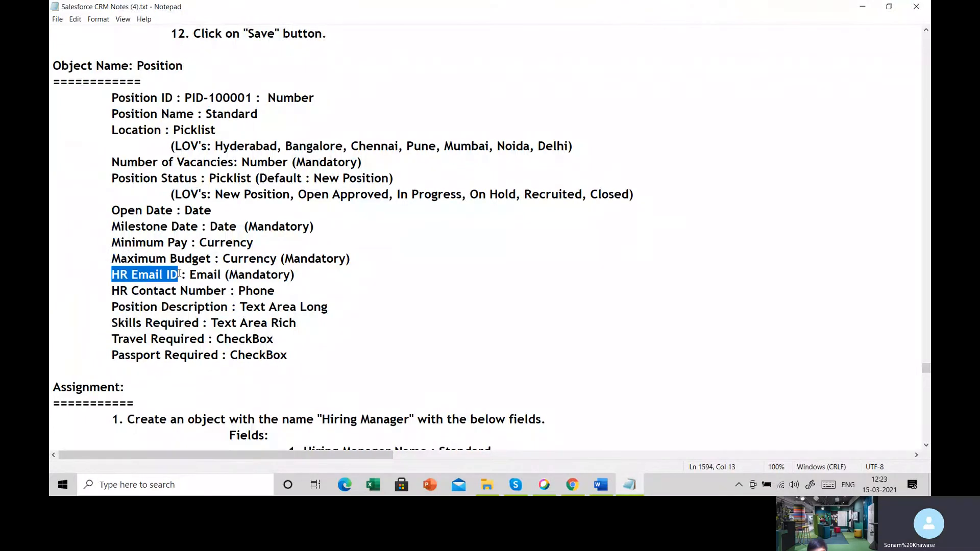
{"action": "key", "text": "alt+Tab"}
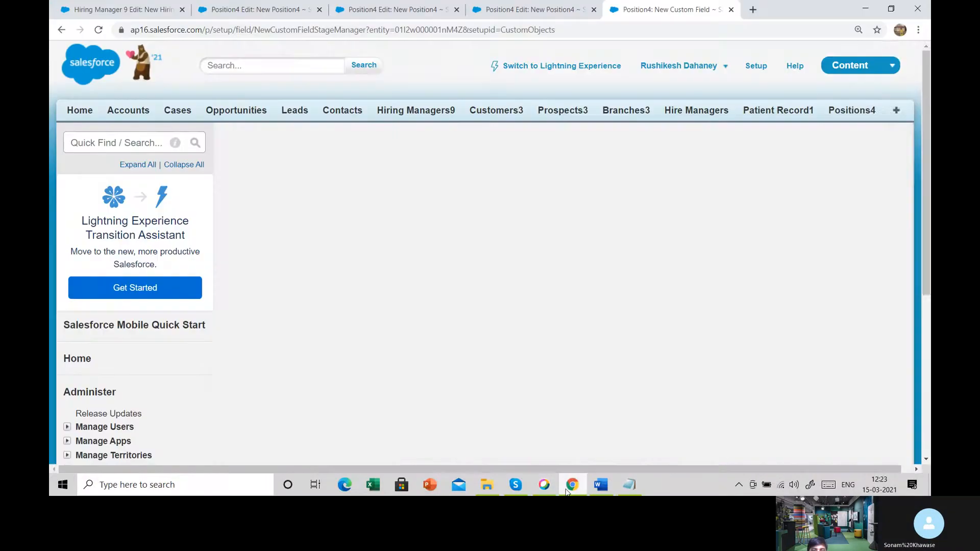
{"action": "scroll", "coordinate": [452, 370], "scroll_direction": "down", "scroll_amount": 10}
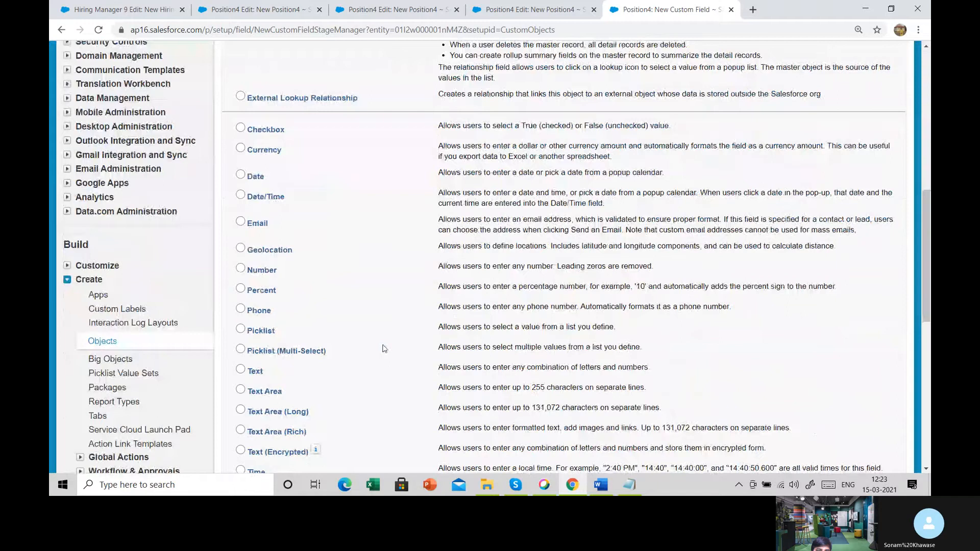
{"action": "left_click", "coordinate": [256, 219]}
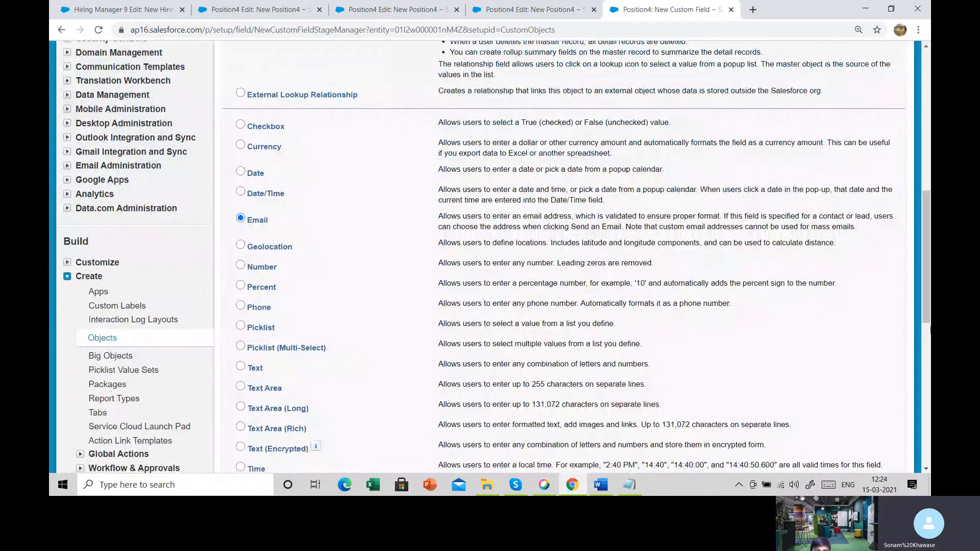
{"action": "scroll", "coordinate": [842, 296], "scroll_direction": "down", "scroll_amount": 5}
{"action": "left_click", "coordinate": [852, 296]}
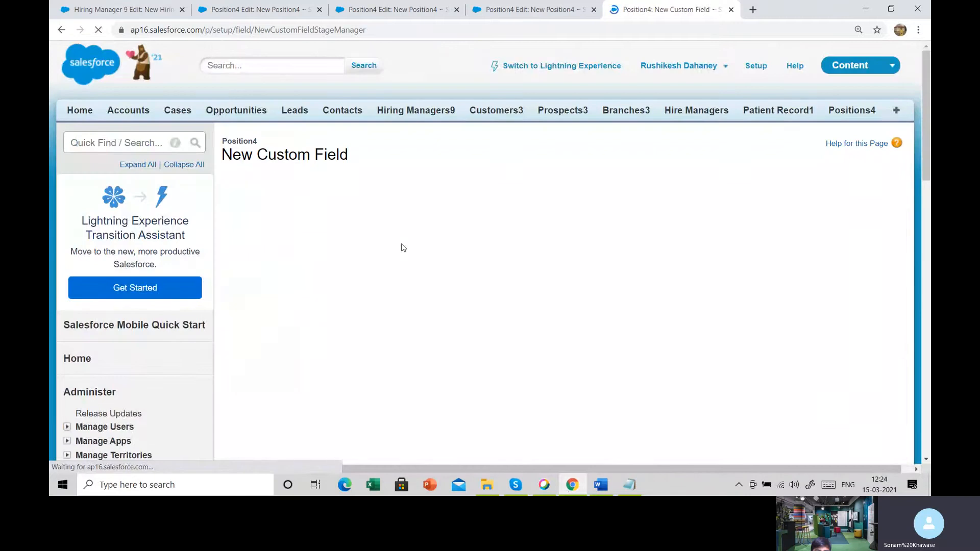
- Label the email field HR Email ID, let its field name fill in, and make it required
{"action": "left_click", "coordinate": [400, 250]}
{"action": "type", "text": "HR Email ID"}
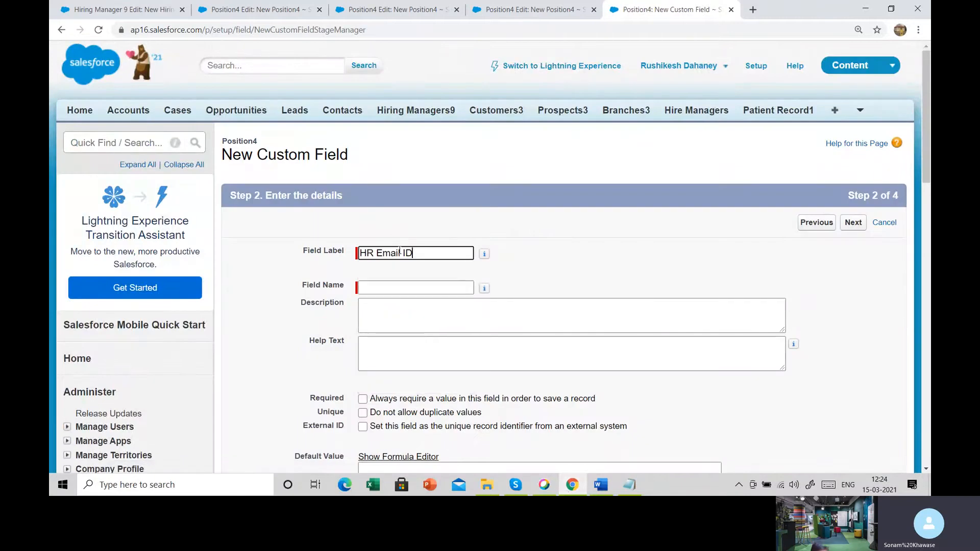
{"action": "key", "text": "Tab"}
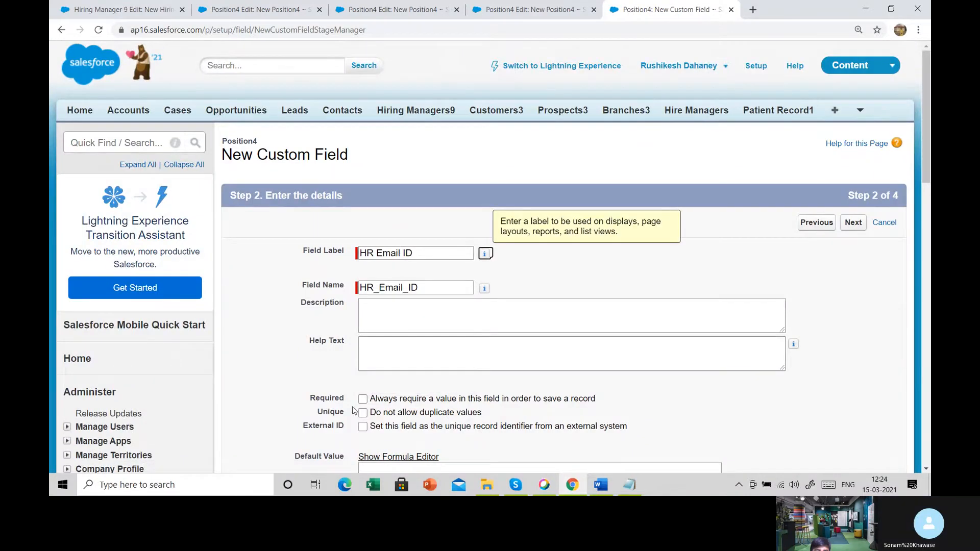
{"action": "left_click", "coordinate": [363, 399]}
- Accept the field-level security and page layout for HR Email ID and save it, starting another new field
{"action": "left_click", "coordinate": [850, 224]}
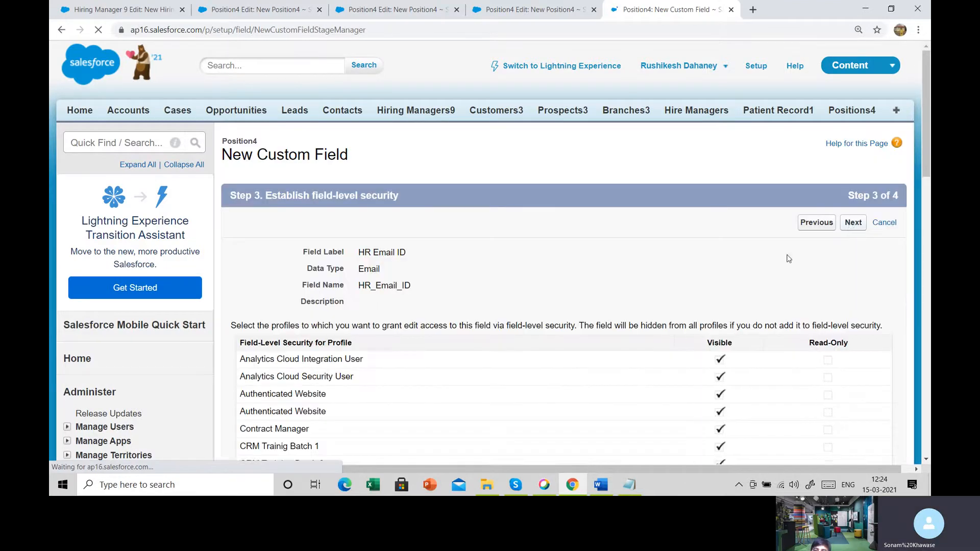
{"action": "left_click", "coordinate": [852, 225]}
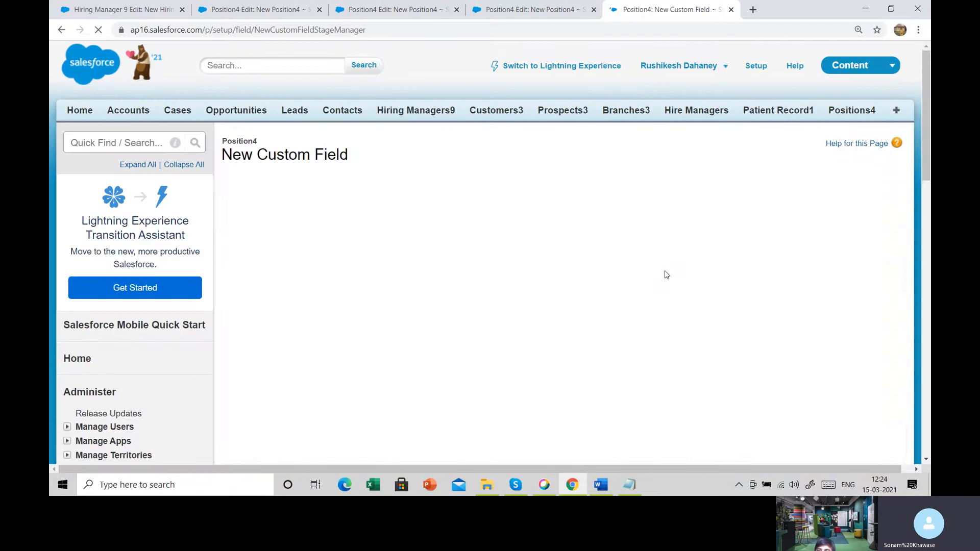
{"action": "left_click", "coordinate": [811, 225]}
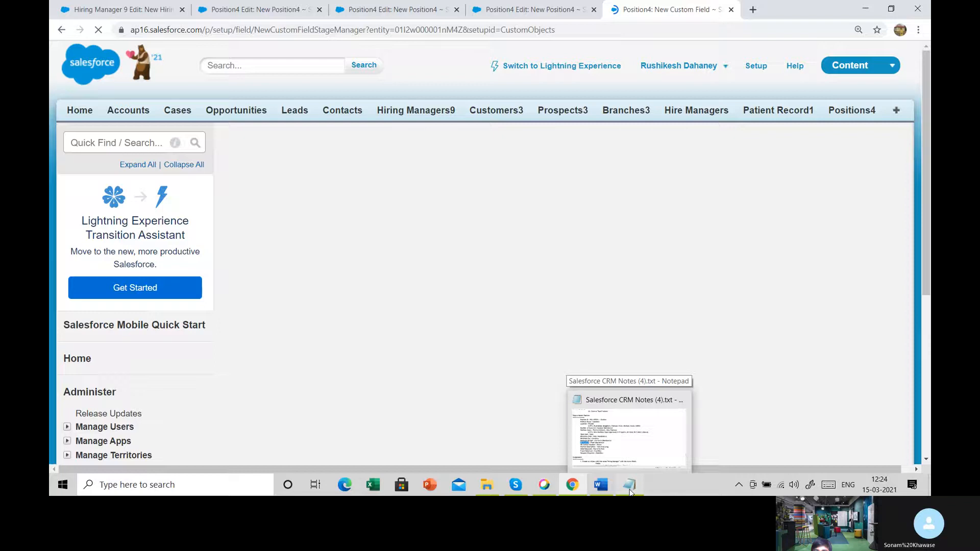
- Copy the HR Contact Number name from the Notepad notes, return to Salesforce, and choose the Phone data type for the new field
{"action": "left_click", "coordinate": [630, 489]}
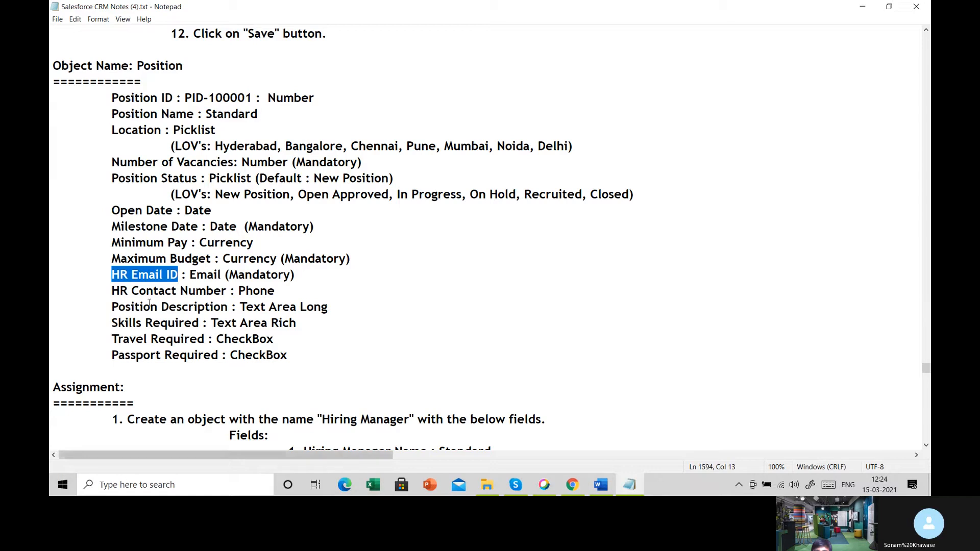
{"action": "left_click_drag", "start_coordinate": [161, 291], "coordinate": [228, 292]}
{"action": "key", "text": "ctrl+c"}
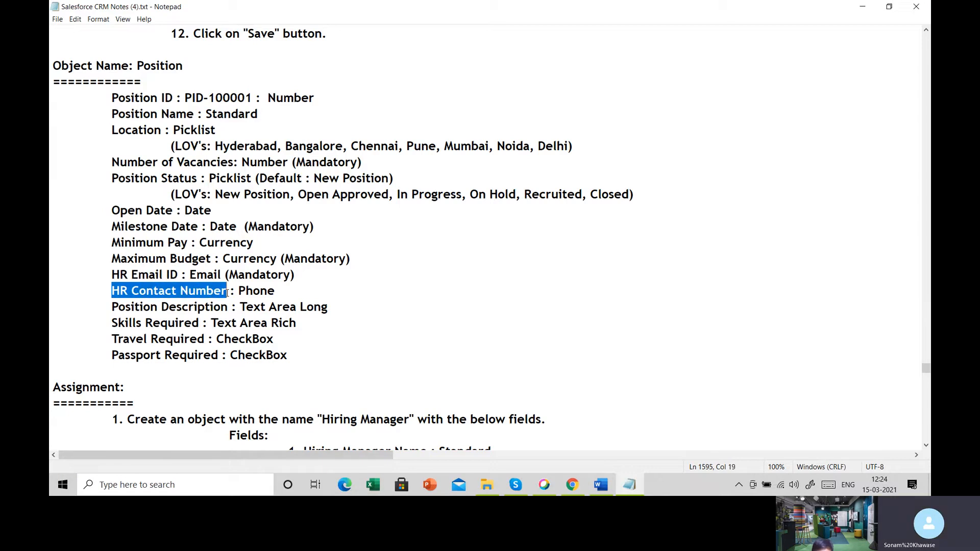
{"action": "left_click", "coordinate": [569, 488]}
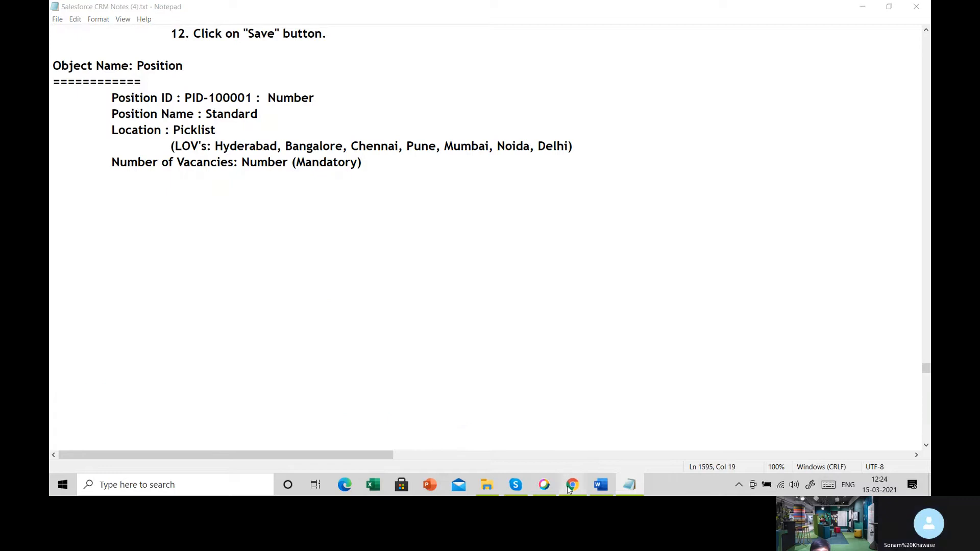
{"action": "scroll", "coordinate": [256, 361], "scroll_direction": "down", "scroll_amount": 7}
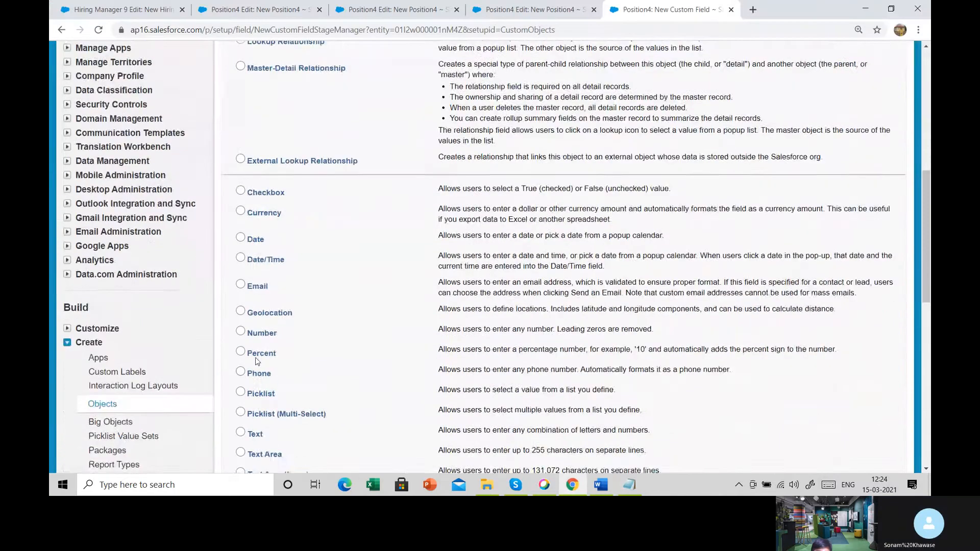
{"action": "scroll", "coordinate": [256, 361], "scroll_direction": "down", "scroll_amount": 1}
{"action": "left_click", "coordinate": [240, 306]}
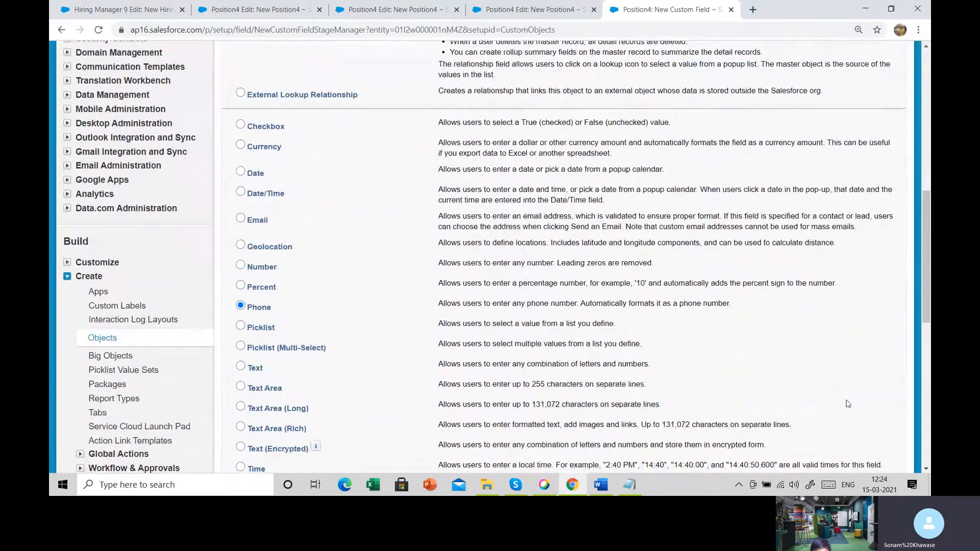
{"action": "scroll", "coordinate": [847, 403], "scroll_direction": "down", "scroll_amount": 3}
{"action": "left_click", "coordinate": [853, 353]}
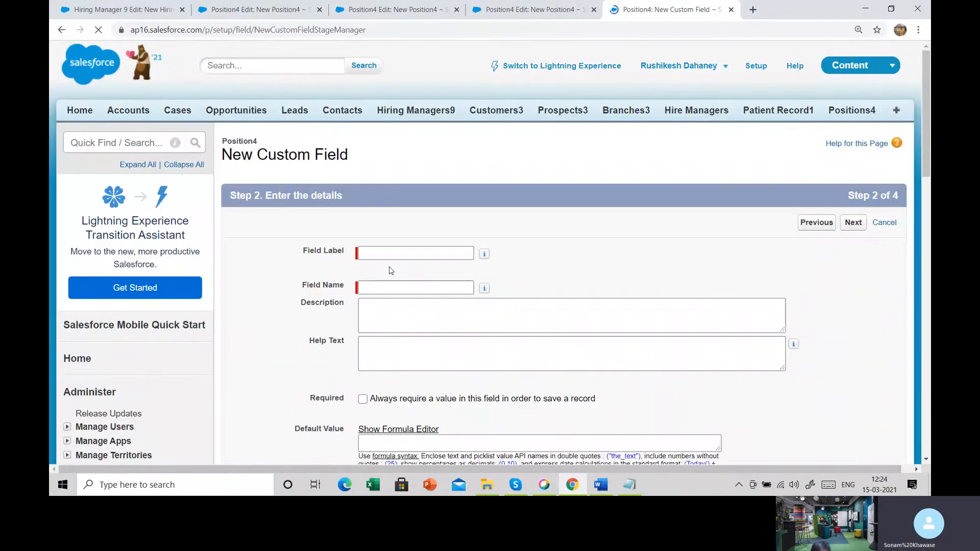
- Label the phone field HR Contact Number, let its field name fill in, and make it required
{"action": "left_click", "coordinate": [403, 251]}
{"action": "key", "text": "ctrl+v"}
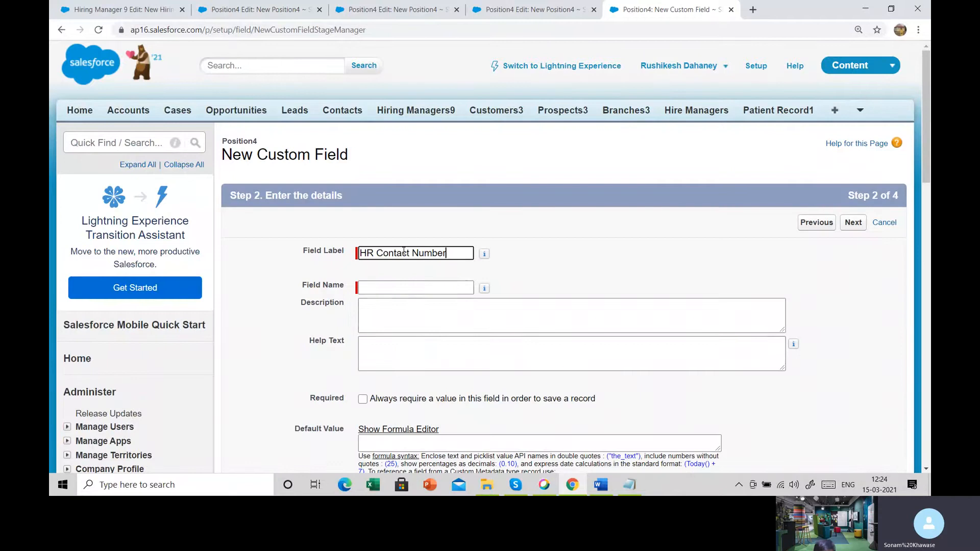
{"action": "key", "text": "Tab"}
{"action": "scroll", "coordinate": [356, 248], "scroll_direction": "down", "scroll_amount": 3}
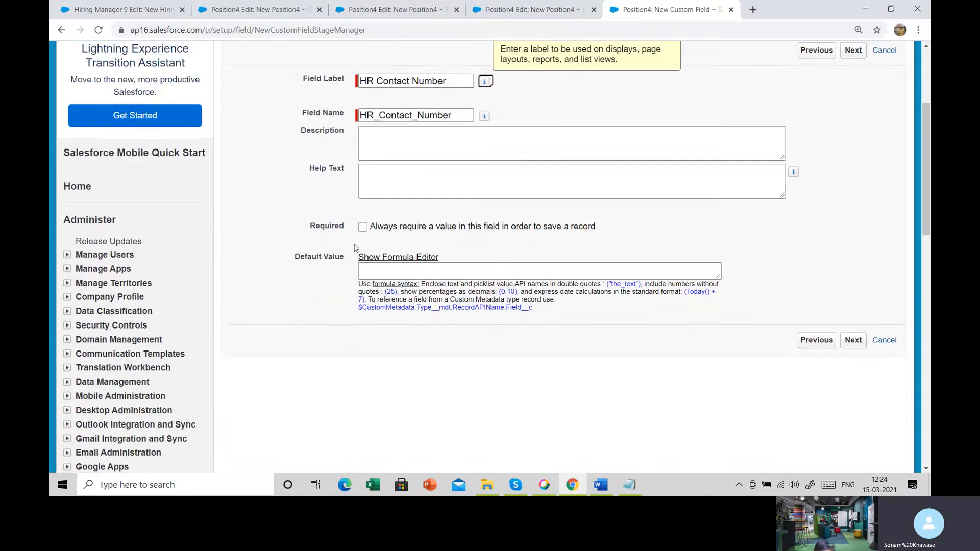
{"action": "left_click", "coordinate": [363, 227]}
- Accept the field-level security and page layout for HR Contact Number and save it, starting another new field
{"action": "left_click", "coordinate": [854, 342]}
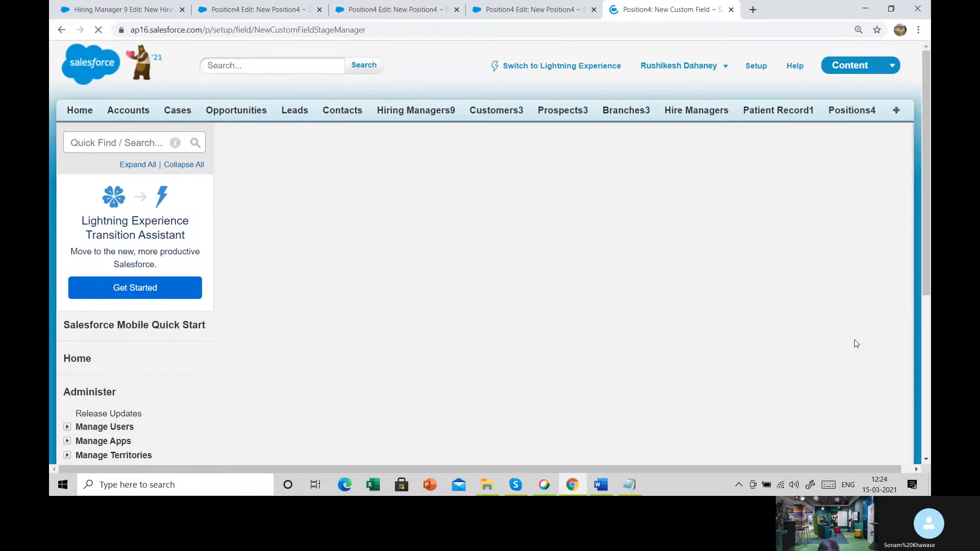
{"action": "left_click", "coordinate": [860, 225]}
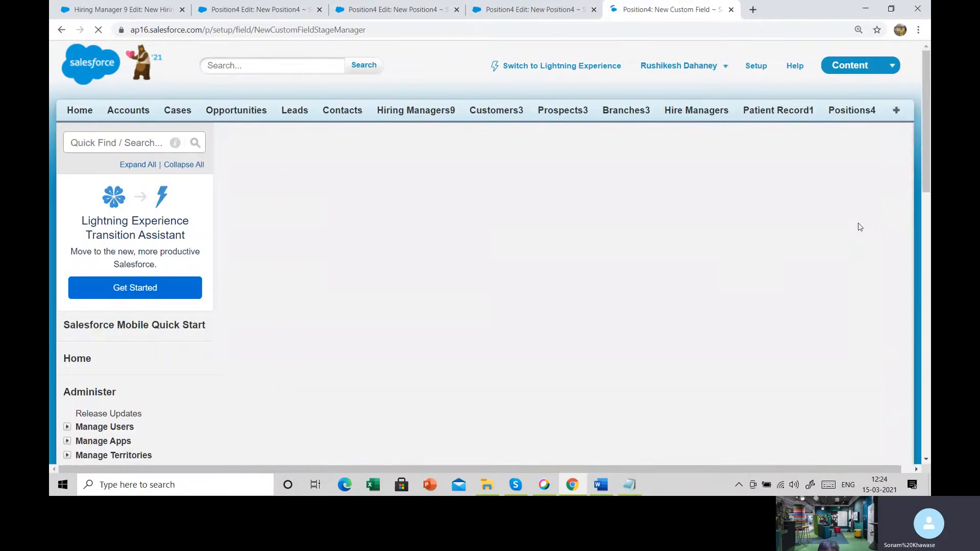
{"action": "left_click", "coordinate": [804, 222]}
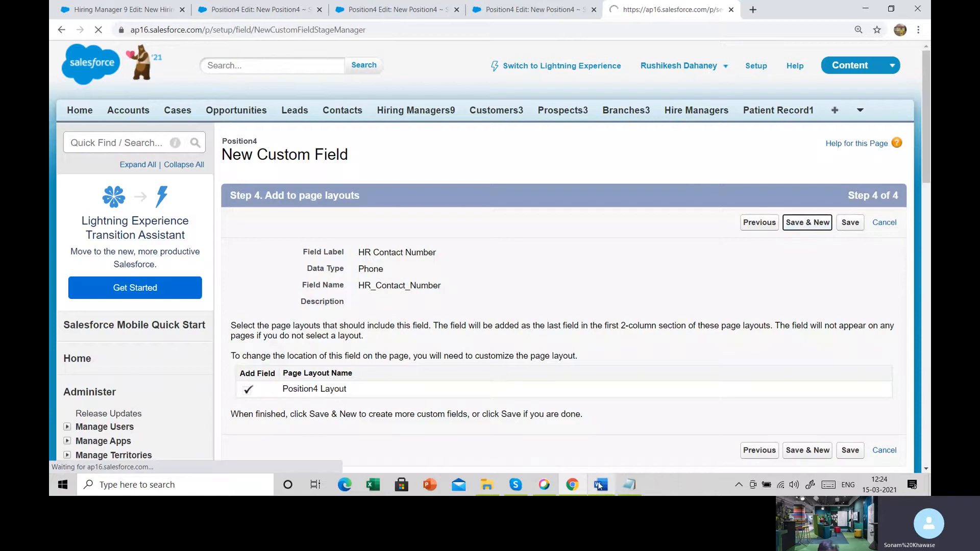
- Copy the Position Description name from the Notepad notes and return to the new custom field page in Salesforce
{"action": "left_click", "coordinate": [629, 484]}
{"action": "left_click_drag", "start_coordinate": [112, 307], "coordinate": [231, 306]}
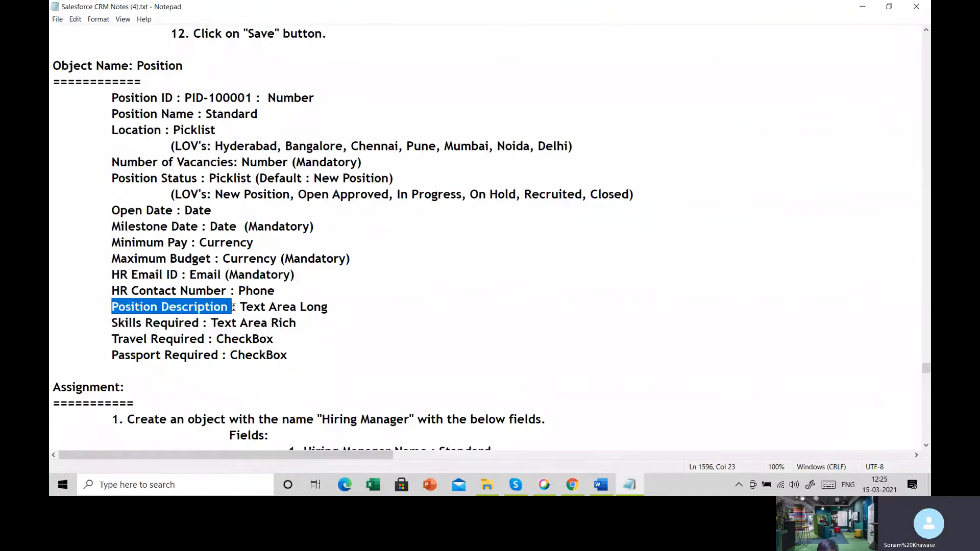
{"action": "mouse_move", "coordinate": [574, 484]}
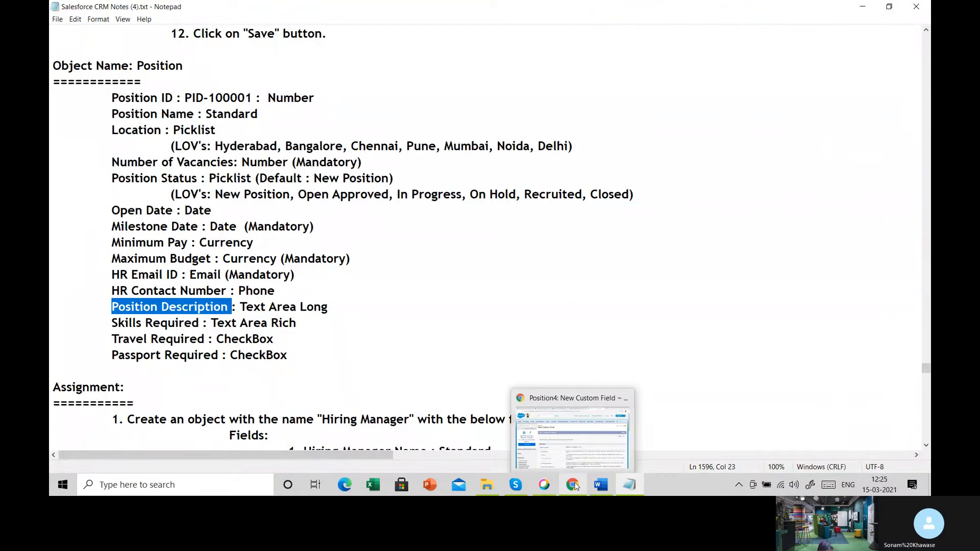
{"action": "left_click", "coordinate": [596, 448]}
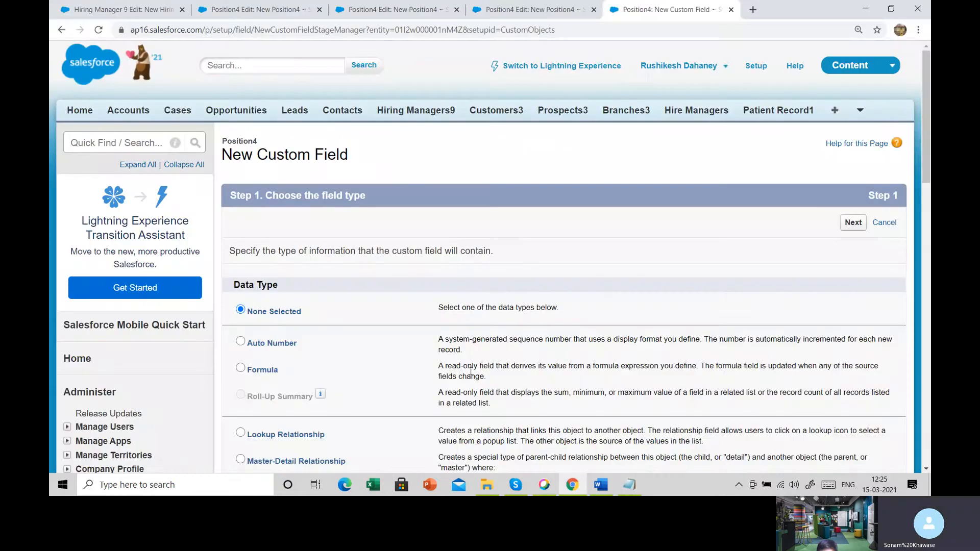
- Highlight the text area data types noted for Position Description and Skills Required in Notepad, and return to Salesforce
{"action": "left_click", "coordinate": [629, 484]}
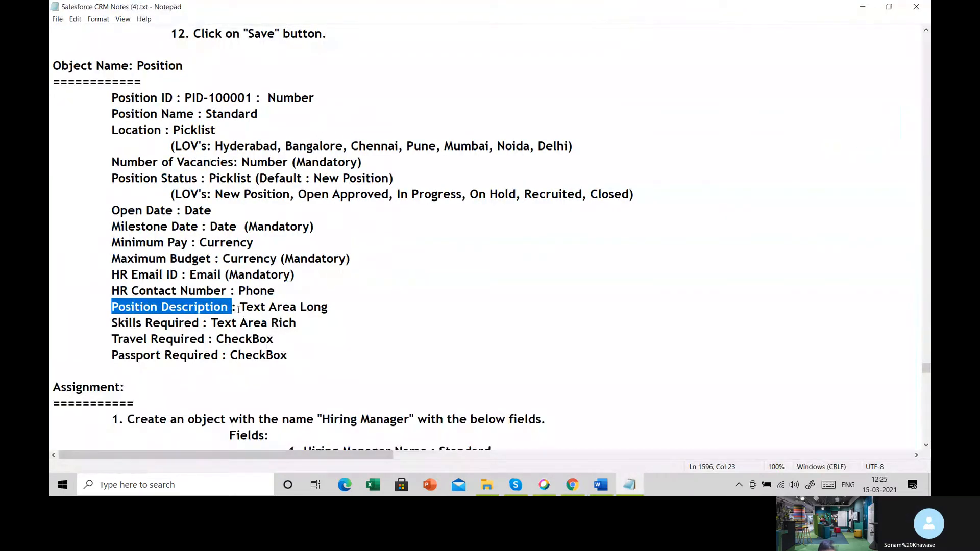
{"action": "left_click_drag", "start_coordinate": [238, 310], "coordinate": [296, 325]}
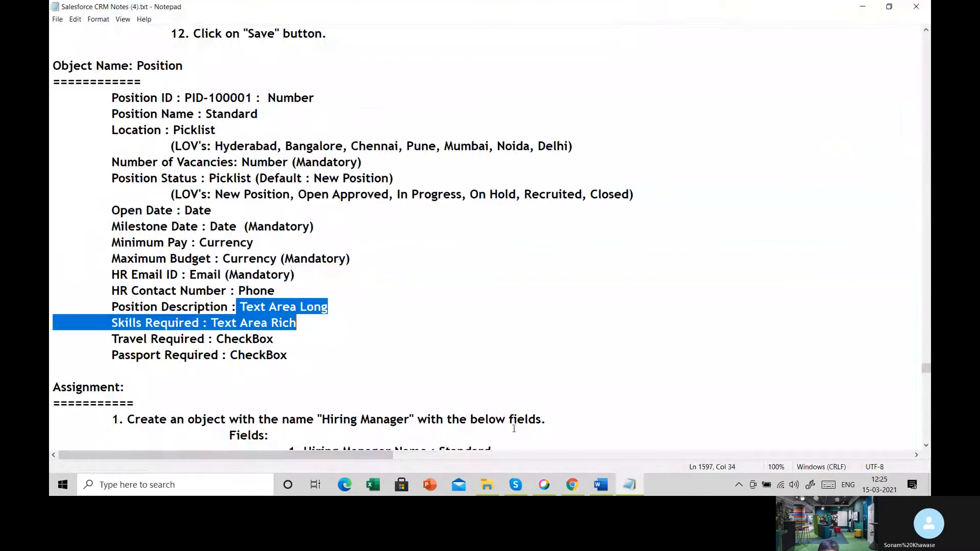
{"action": "left_click", "coordinate": [572, 484]}
- Examine the text data types offered for the new field, from Text to Text Area (Rich), and their descriptions
{"action": "scroll", "coordinate": [392, 389], "scroll_direction": "down", "scroll_amount": 1}
{"action": "scroll", "coordinate": [392, 390], "scroll_direction": "up", "scroll_amount": 2}
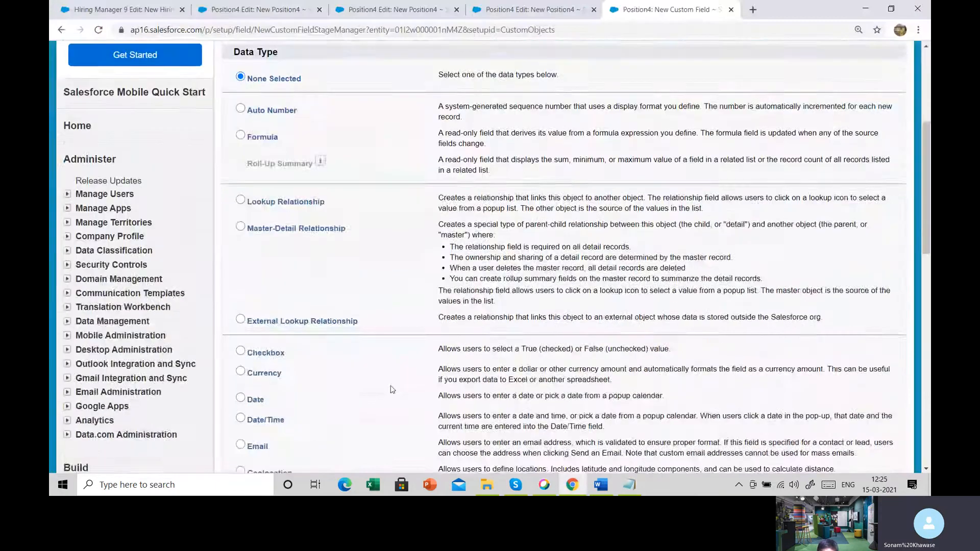
{"action": "scroll", "coordinate": [391, 389], "scroll_direction": "down", "scroll_amount": 6}
{"action": "left_click_drag", "start_coordinate": [253, 252], "coordinate": [322, 313]}
{"action": "left_click", "coordinate": [321, 312]}
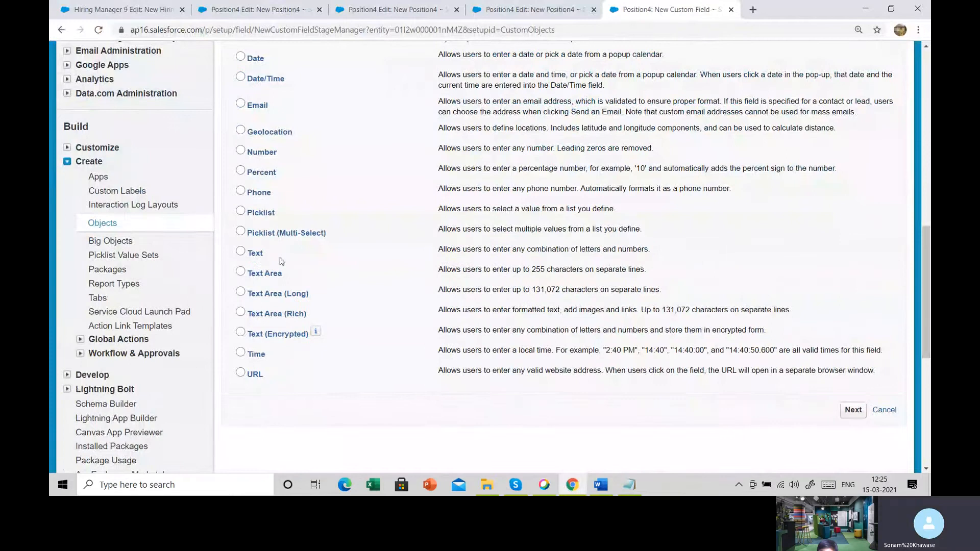
{"action": "left_click_drag", "start_coordinate": [250, 255], "coordinate": [270, 255]}
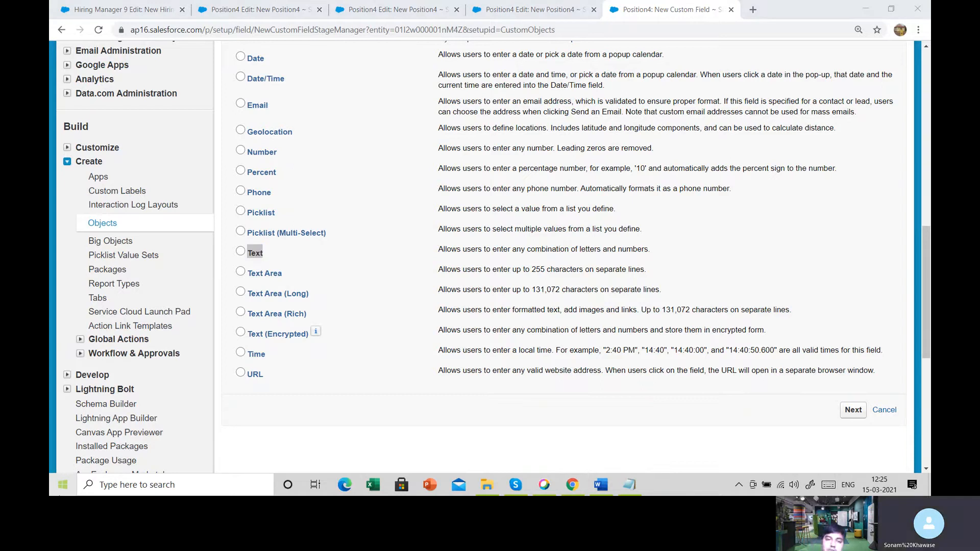
{"action": "right_click", "coordinate": [61, 485]}
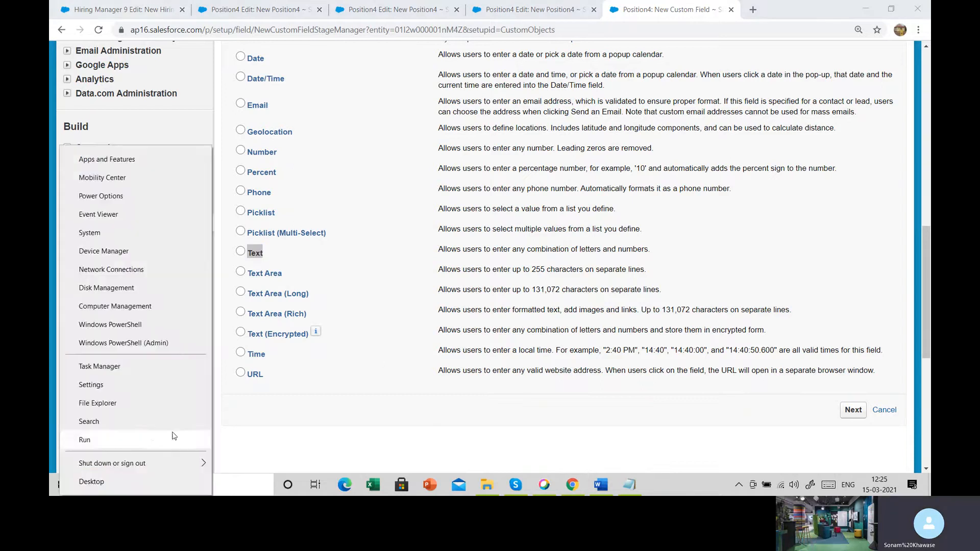
{"action": "left_click", "coordinate": [380, 325]}
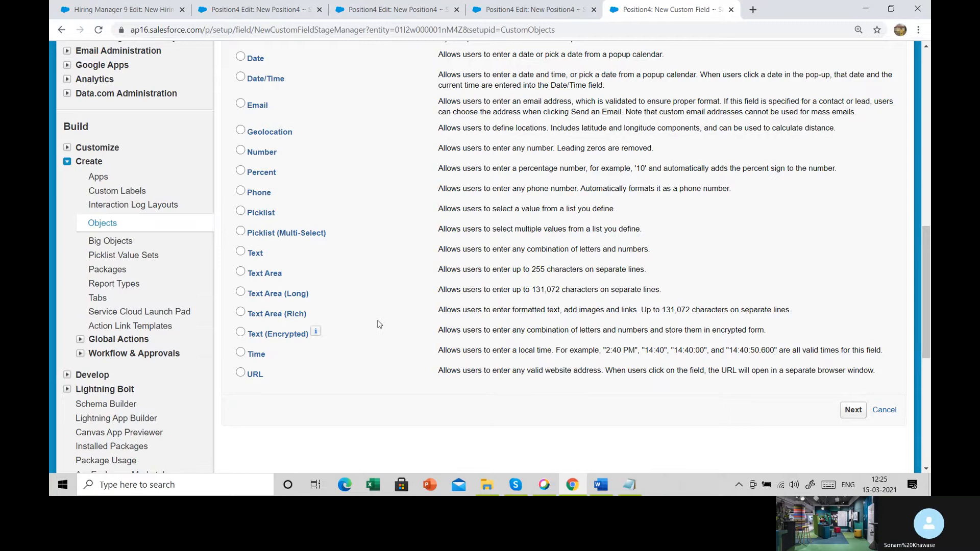
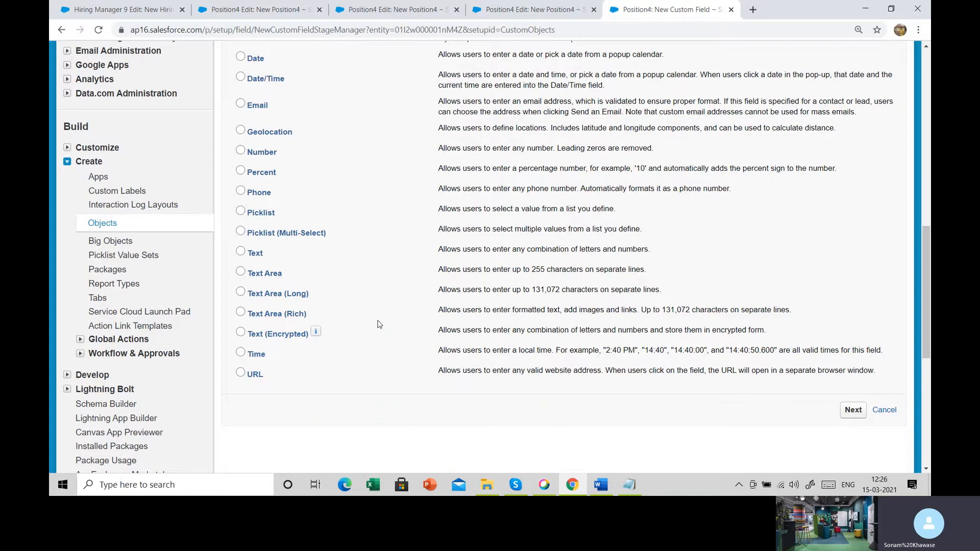
- Define the new field as a Text Area labelled Position Description and make a value required on every record
{"action": "left_click", "coordinate": [265, 274]}
{"action": "left_click", "coordinate": [859, 411]}
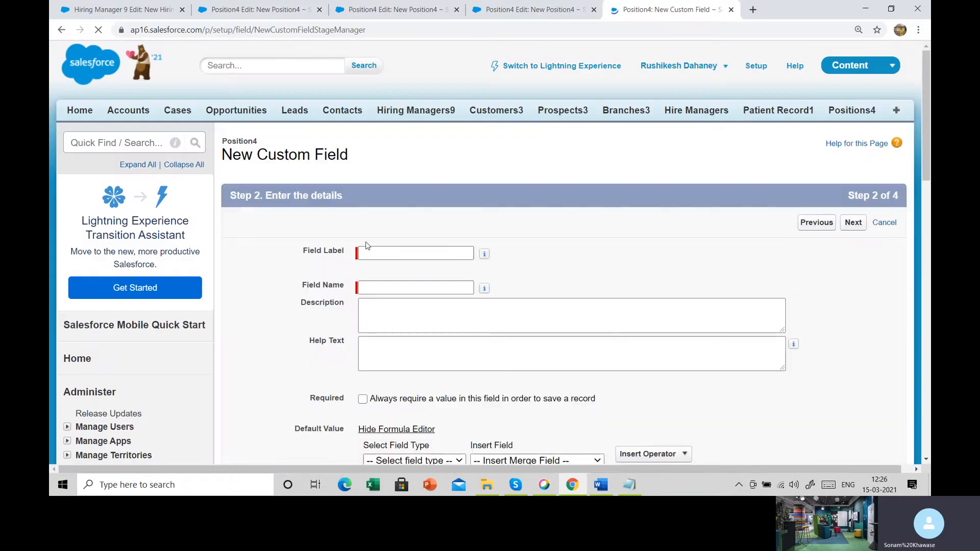
{"action": "left_click", "coordinate": [373, 252]}
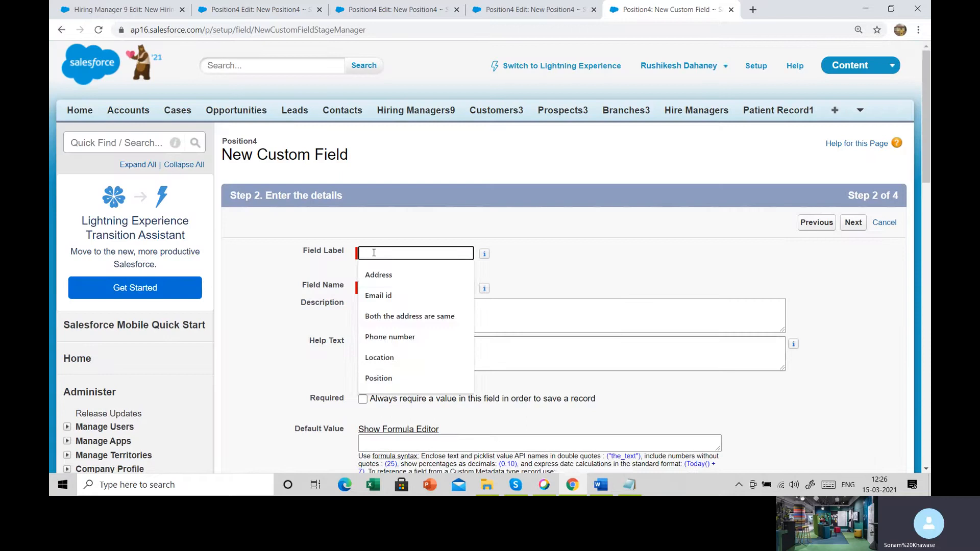
{"action": "type", "text": "Position Description"}
{"action": "key", "text": "Tab"}
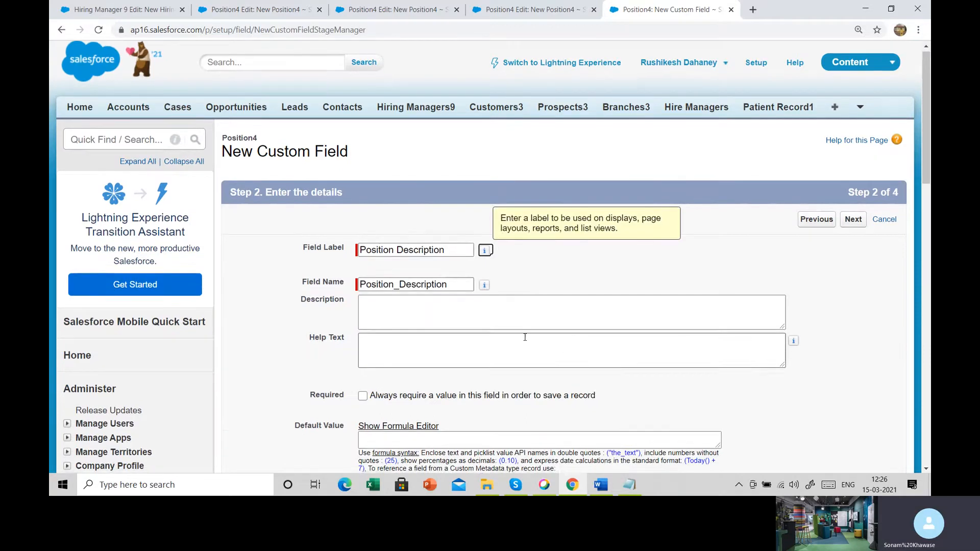
{"action": "scroll", "coordinate": [564, 340], "scroll_direction": "down", "scroll_amount": 2}
{"action": "left_click", "coordinate": [363, 284]}
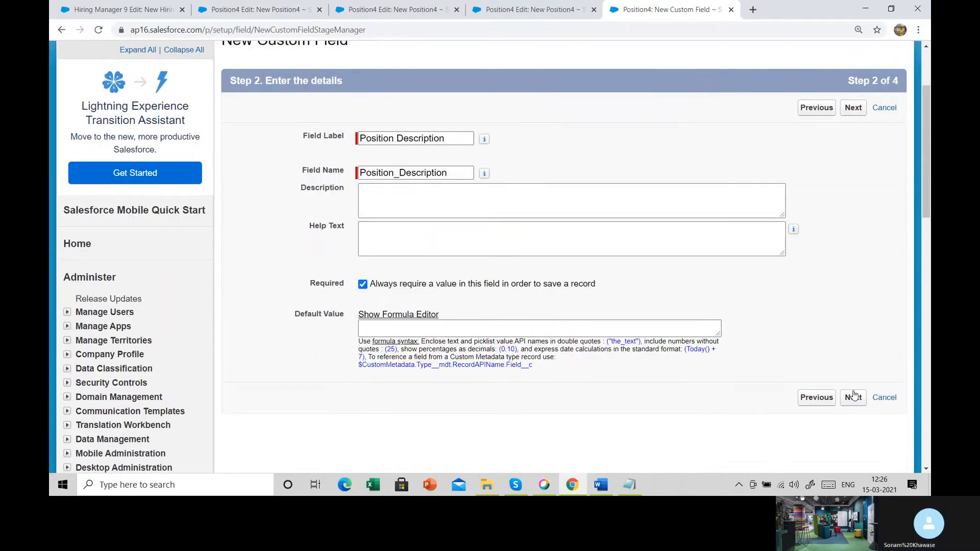
{"action": "left_click", "coordinate": [853, 396]}
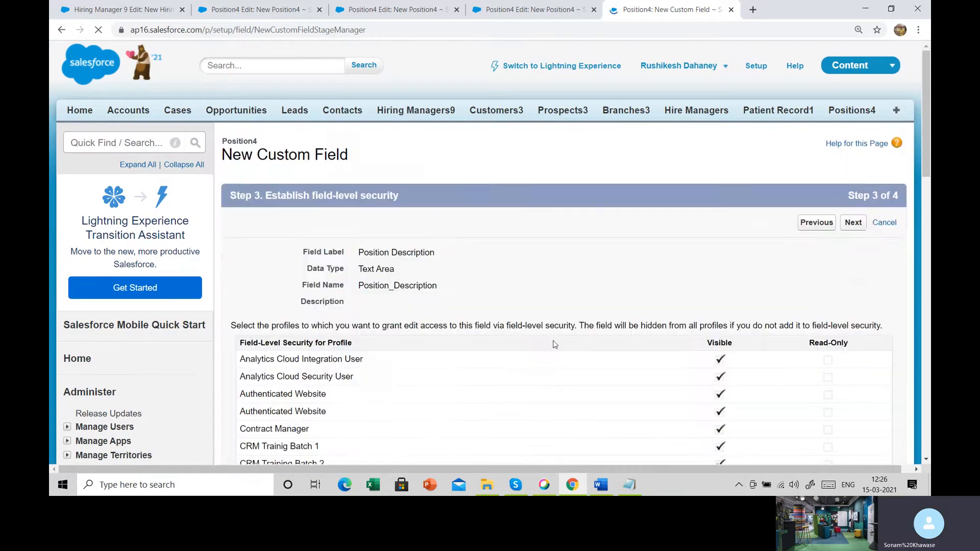
- Accept the field-level security and page layout for Position Description and save it, starting another new field
{"action": "scroll", "coordinate": [555, 345], "scroll_direction": "down", "scroll_amount": 1}
{"action": "scroll", "coordinate": [555, 344], "scroll_direction": "down", "scroll_amount": 2}
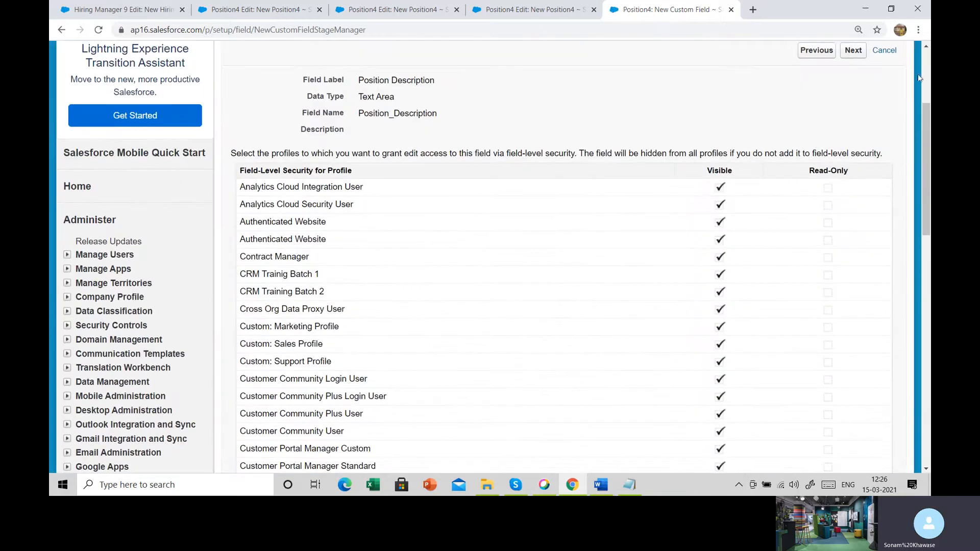
{"action": "left_click", "coordinate": [851, 50]}
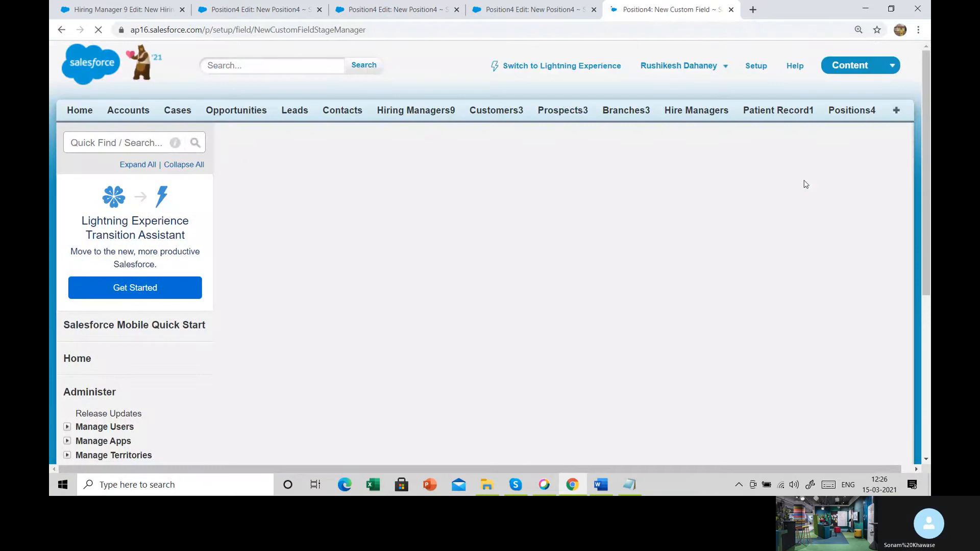
{"action": "left_click", "coordinate": [814, 230]}
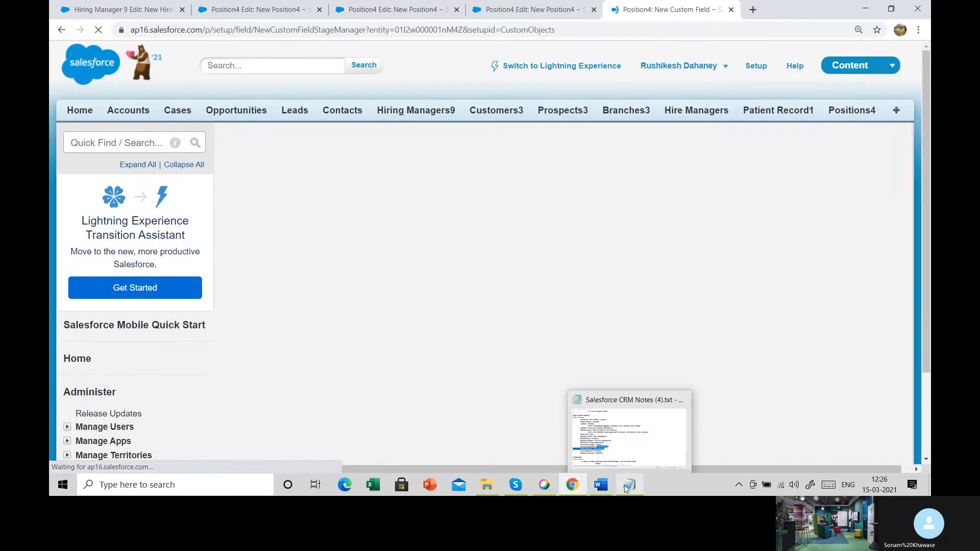
- Highlight the Text Area Rich data type noted for Skills Required in Notepad, and return to Salesforce
{"action": "left_click", "coordinate": [624, 485]}
{"action": "left_click", "coordinate": [116, 327]}
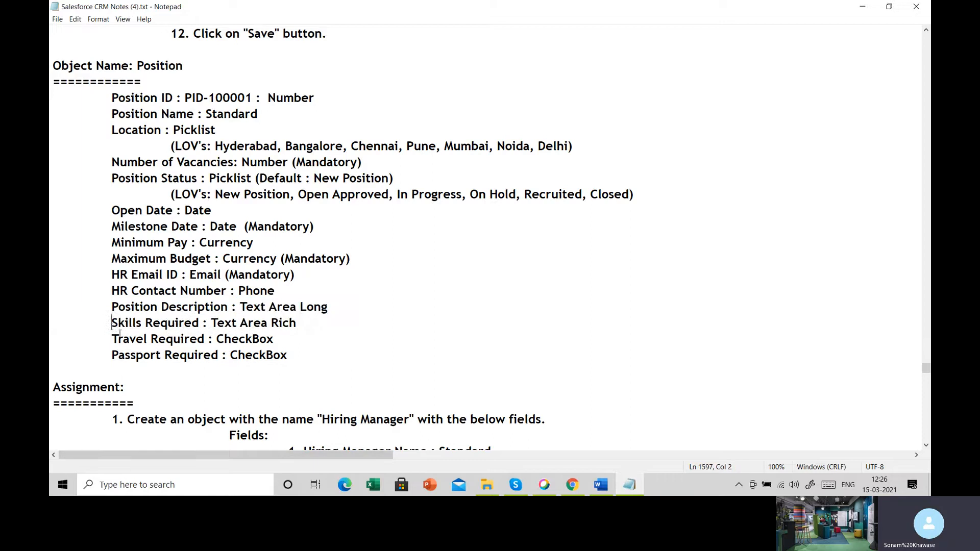
{"action": "left_click_drag", "start_coordinate": [110, 322], "coordinate": [296, 323]}
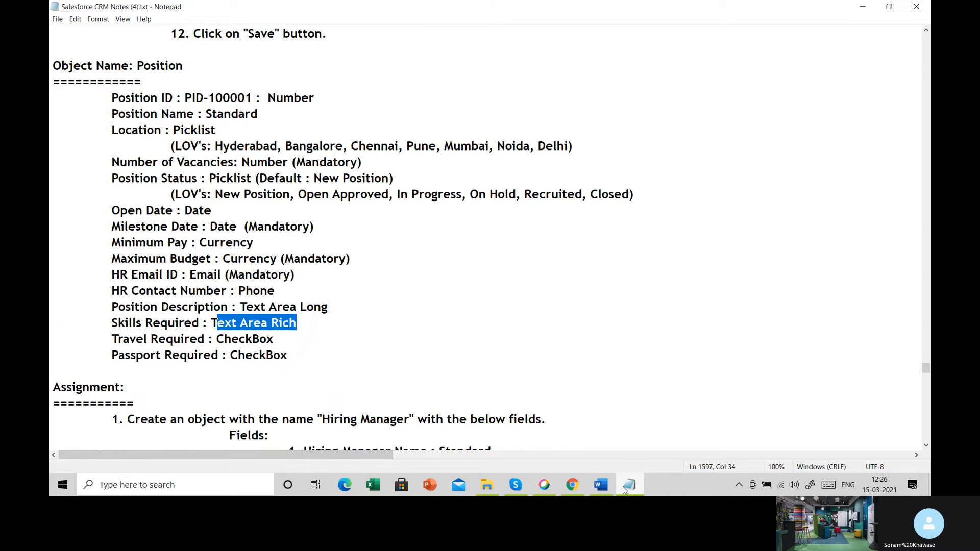
{"action": "left_click", "coordinate": [574, 487]}
- Choose Text Area (Rich) as the new field's data type, highlight its description, and continue to the field details
{"action": "scroll", "coordinate": [411, 359], "scroll_direction": "down", "scroll_amount": 9}
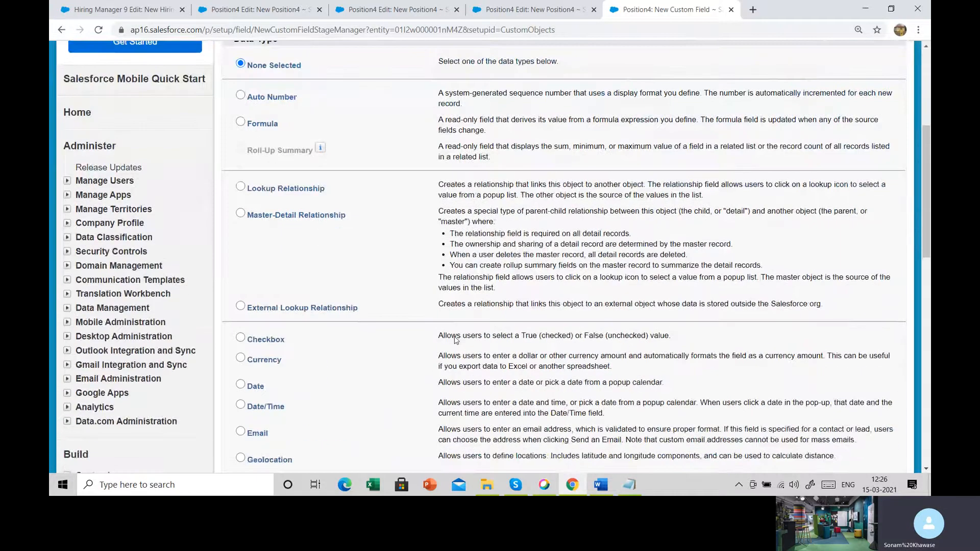
{"action": "scroll", "coordinate": [412, 359], "scroll_direction": "down", "scroll_amount": 3}
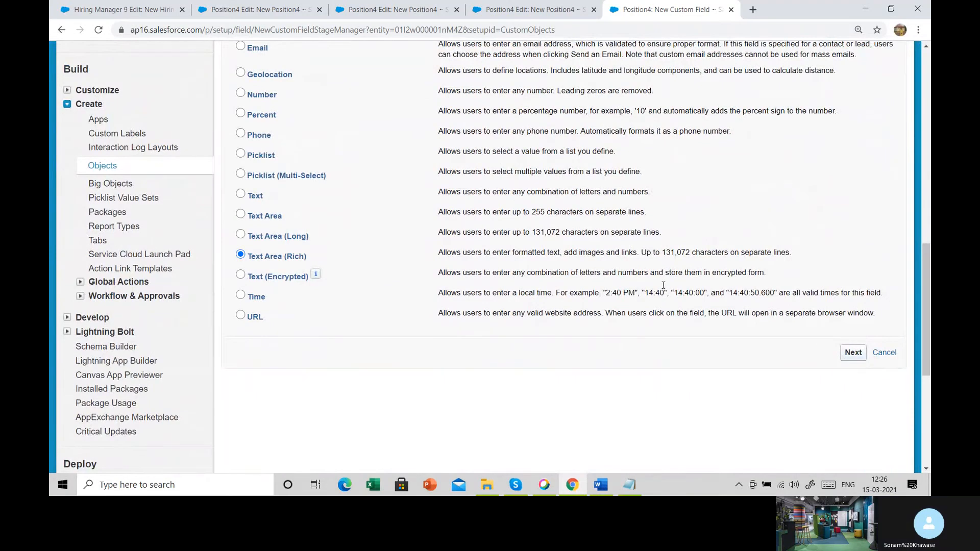
{"action": "left_click_drag", "start_coordinate": [439, 258], "coordinate": [687, 268]}
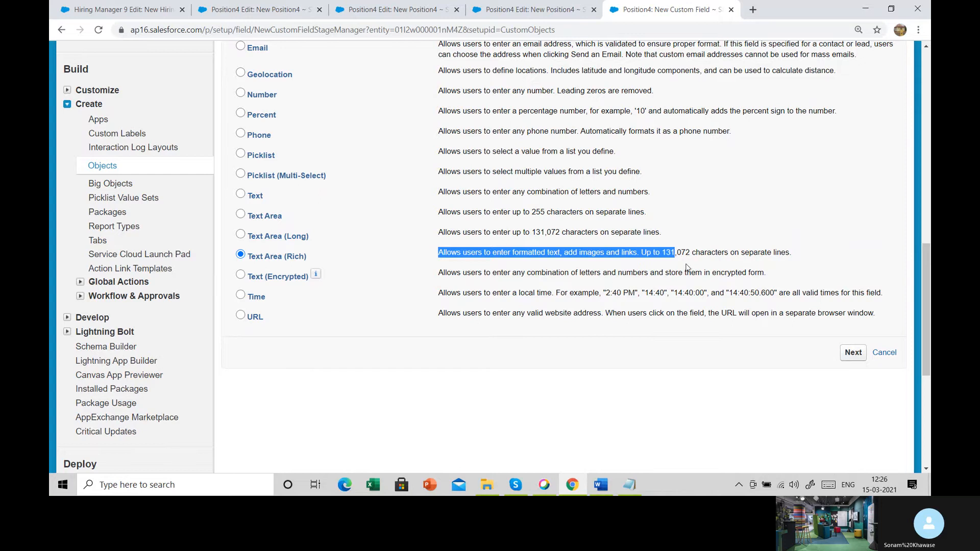
{"action": "left_click", "coordinate": [855, 359]}
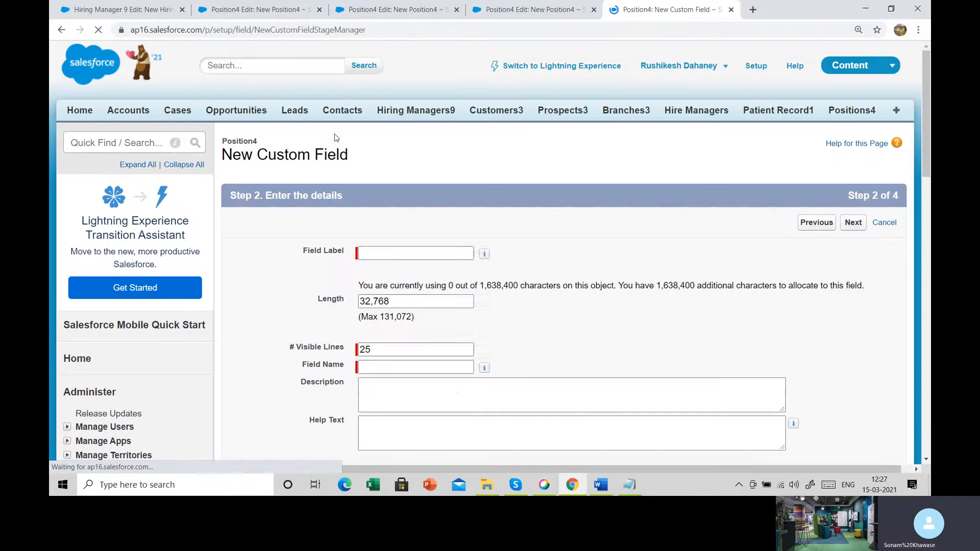
- Label the rich text field Skills Required, keeping the length of 32,768 and 25 visible lines, and continue to field-level security
{"action": "left_click", "coordinate": [379, 255]}
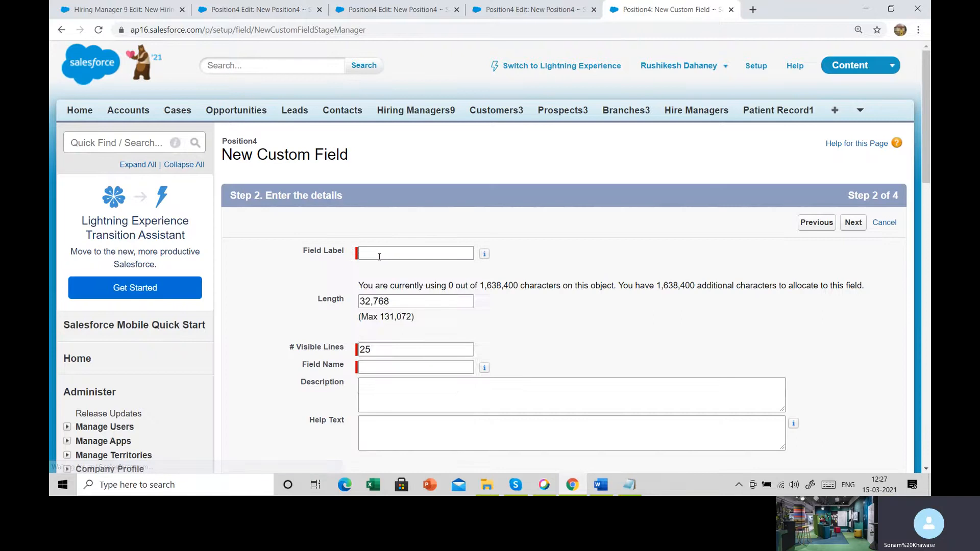
{"action": "type", "text": "Skills Required"}
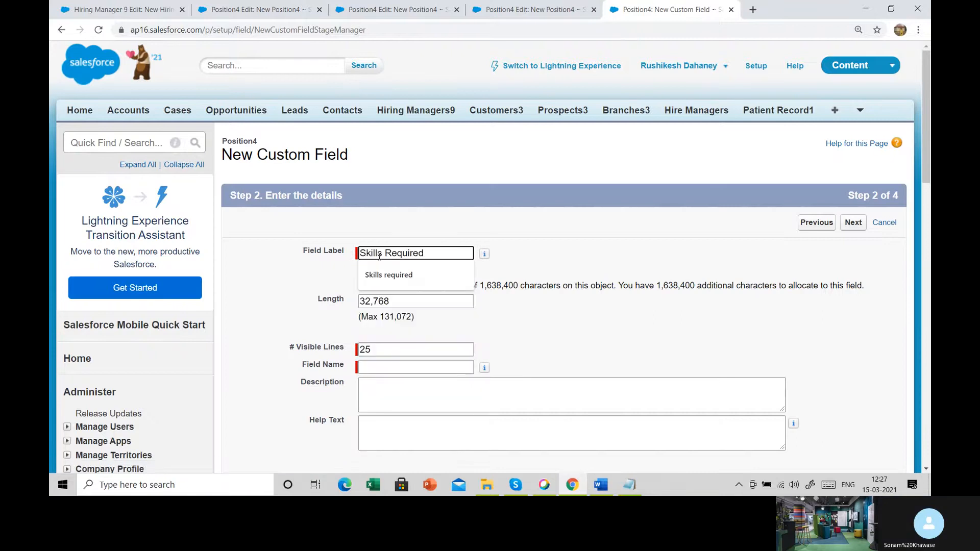
{"action": "left_click", "coordinate": [484, 254]}
{"action": "scroll", "coordinate": [578, 392], "scroll_direction": "down", "scroll_amount": 1}
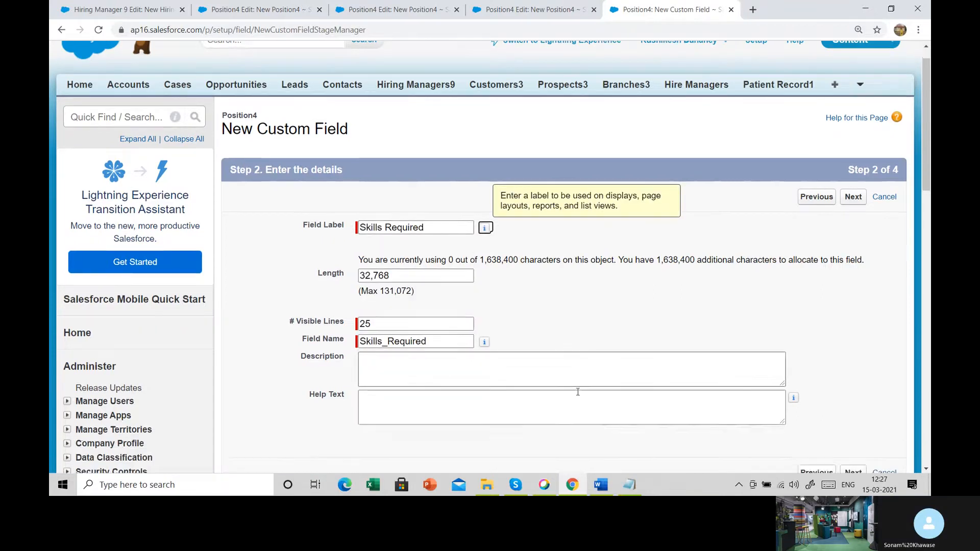
{"action": "scroll", "coordinate": [578, 392], "scroll_direction": "down", "scroll_amount": 3}
{"action": "left_click", "coordinate": [853, 327]}
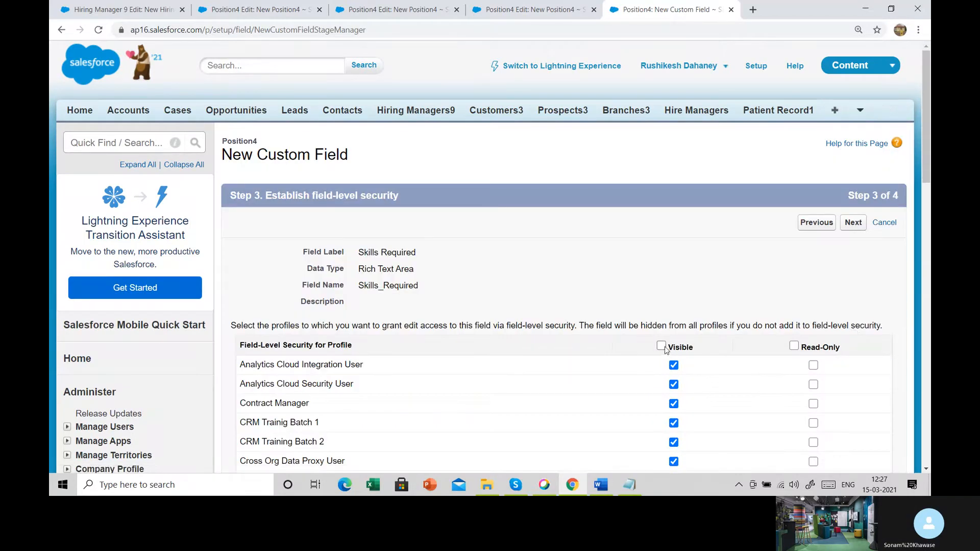
- Make Skills Required visible to all profiles, keep it on the Position4 Layout, and save the field
{"action": "left_click", "coordinate": [661, 346]}
{"action": "left_click", "coordinate": [853, 222]}
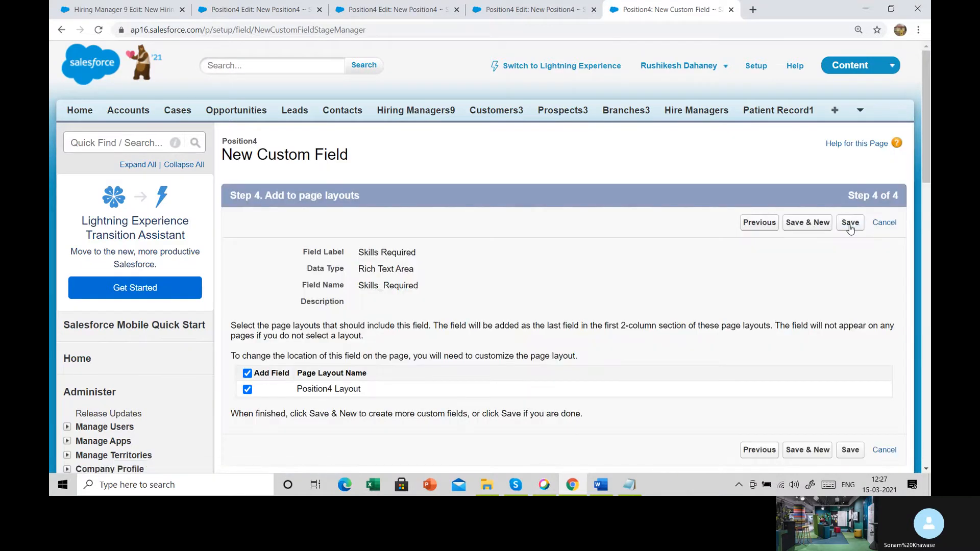
{"action": "left_click", "coordinate": [850, 224]}
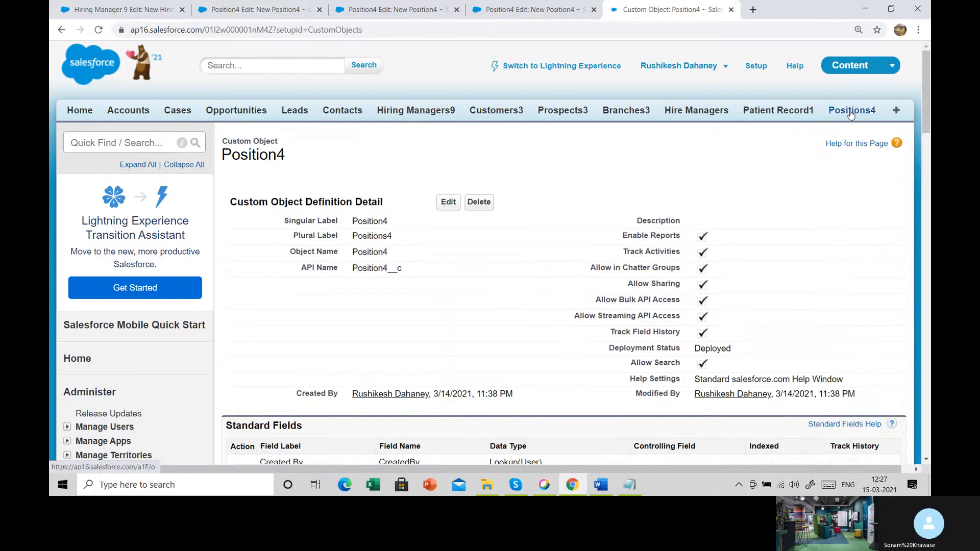
- Open a blank new record form for the Positions4 object
{"action": "left_click", "coordinate": [860, 109]}
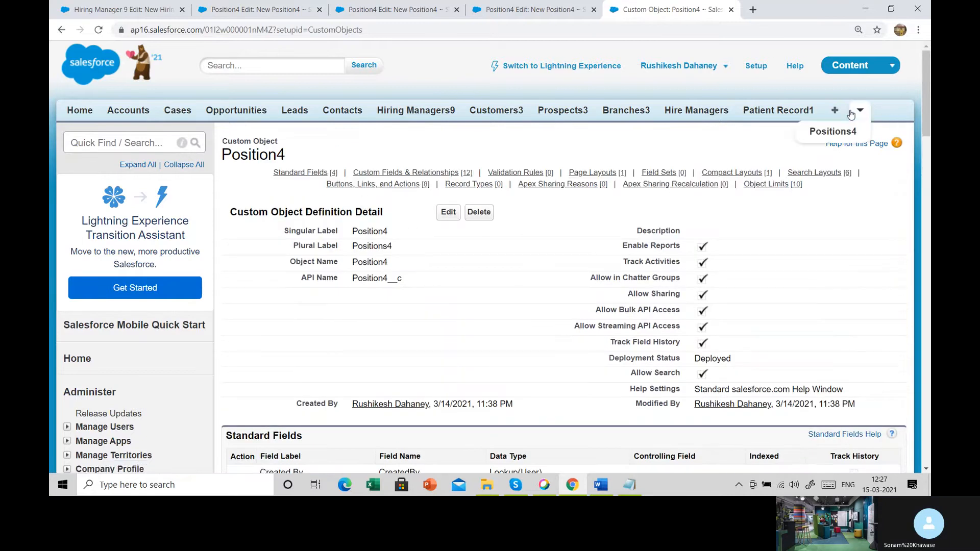
{"action": "left_click", "coordinate": [837, 131]}
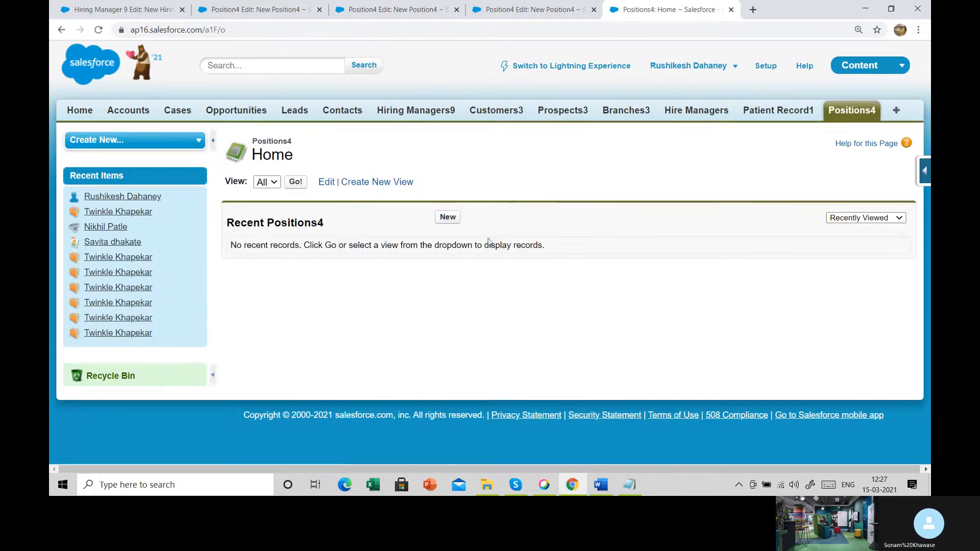
{"action": "left_click", "coordinate": [456, 222]}
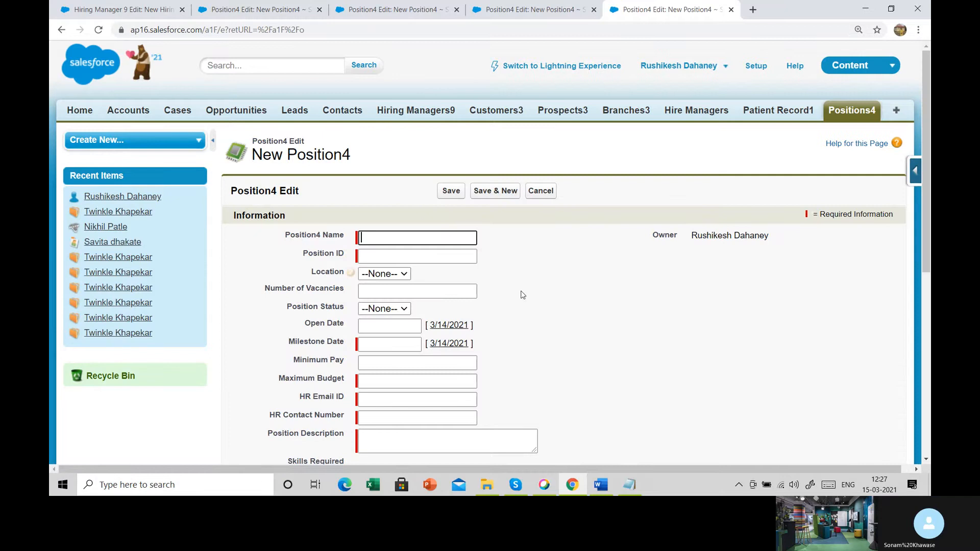
- Highlight the Position Description label on the new record form and narrow its text box
{"action": "scroll", "coordinate": [522, 294], "scroll_direction": "down", "scroll_amount": 2}
{"action": "scroll", "coordinate": [521, 294], "scroll_direction": "down", "scroll_amount": 1}
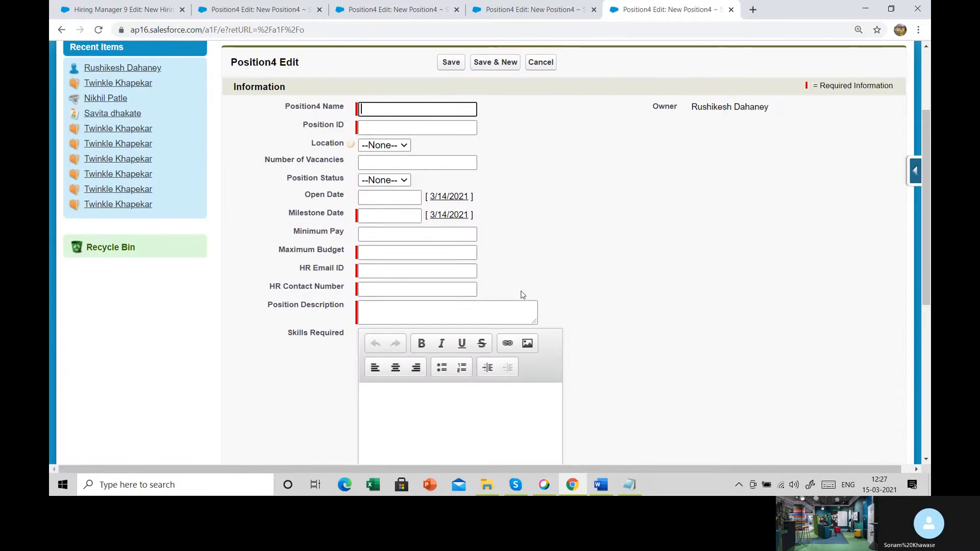
{"action": "left_click_drag", "start_coordinate": [257, 267], "coordinate": [349, 263]}
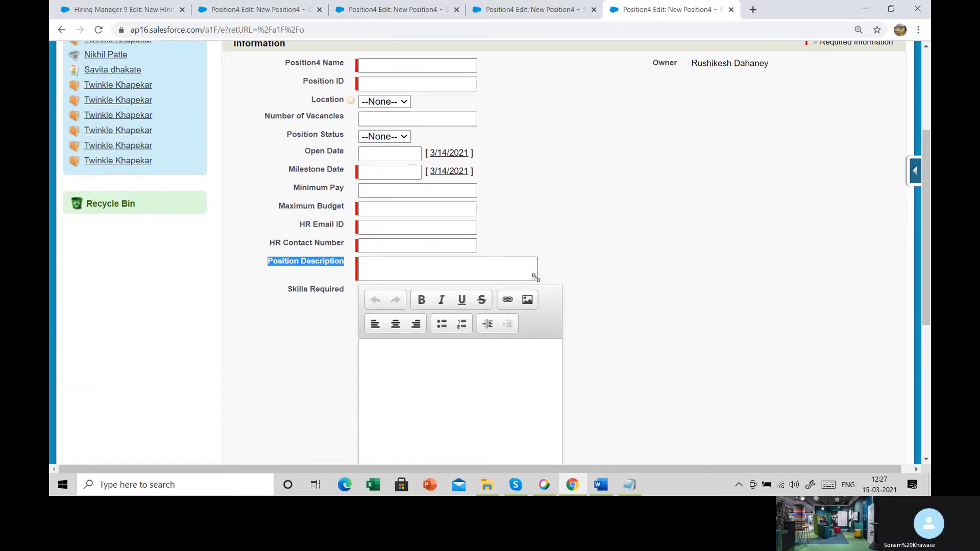
{"action": "left_click_drag", "start_coordinate": [535, 279], "coordinate": [487, 275]}
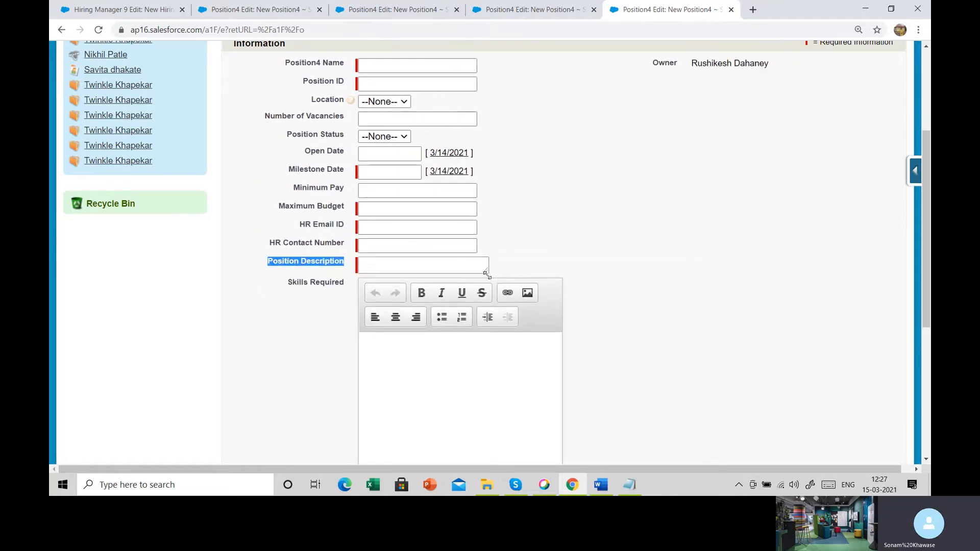
- Examine the single-line fields above Position Description, such as HR Contact Number, Minimum Pay, Milestone Date and HR Email ID, leaving them empty
{"action": "left_click", "coordinate": [464, 245]}
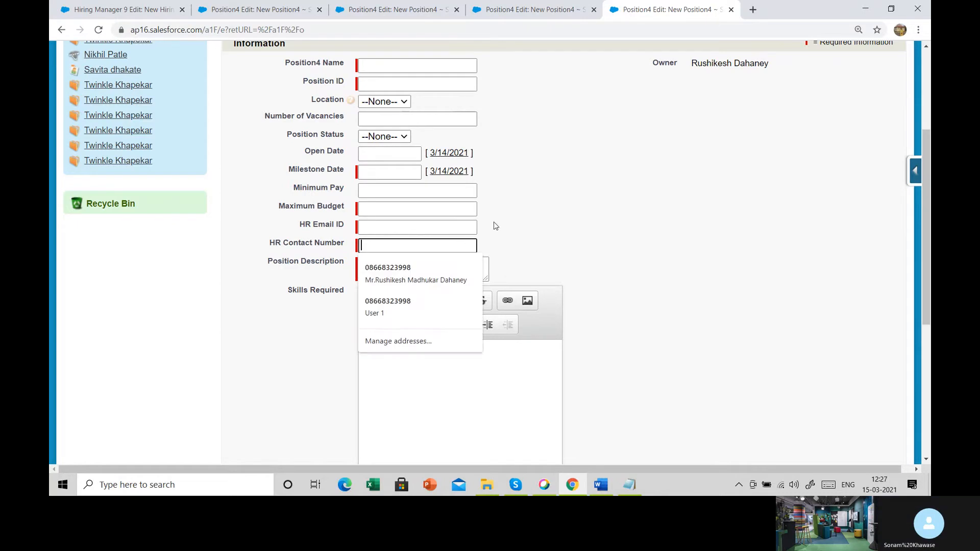
{"action": "left_click", "coordinate": [470, 233]}
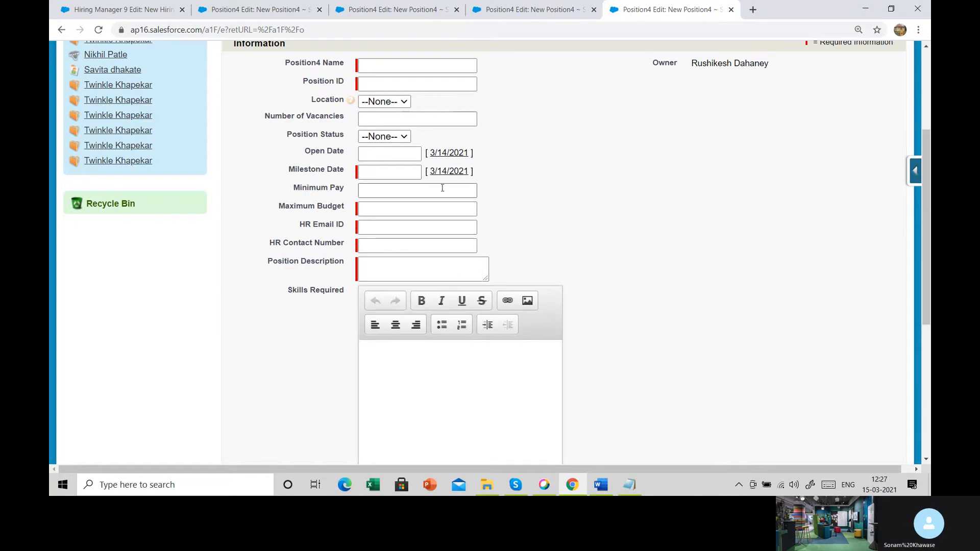
{"action": "left_click_drag", "start_coordinate": [286, 190], "coordinate": [347, 188]}
{"action": "left_click_drag", "start_coordinate": [295, 169], "coordinate": [355, 142]}
{"action": "left_click", "coordinate": [533, 225]}
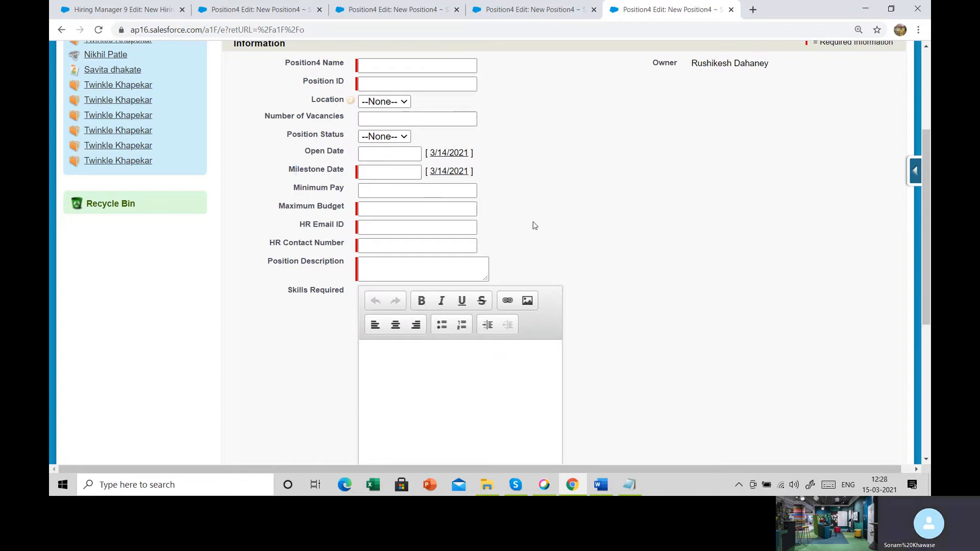
{"action": "scroll", "coordinate": [534, 225], "scroll_direction": "down", "scroll_amount": 1}
{"action": "scroll", "coordinate": [521, 223], "scroll_direction": "up", "scroll_amount": 1}
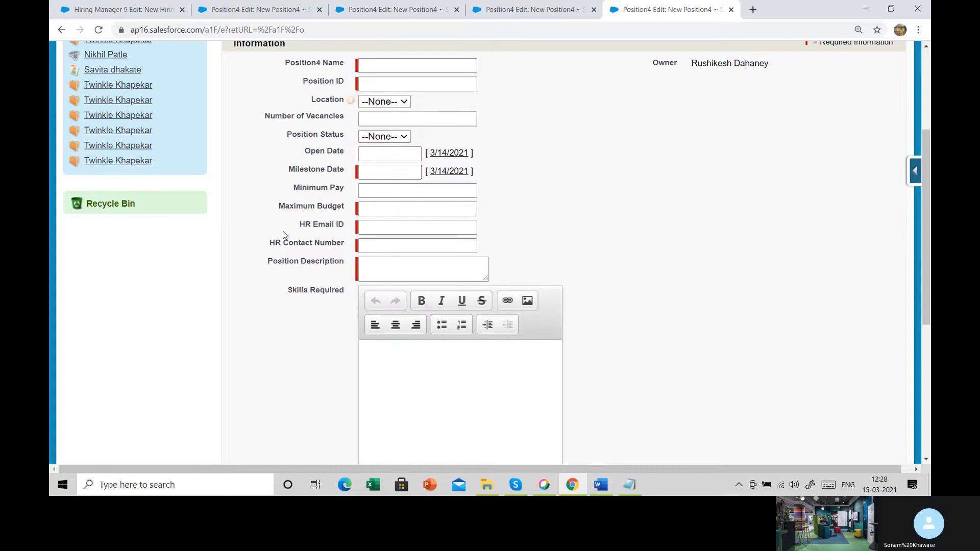
{"action": "left_click_drag", "start_coordinate": [301, 226], "coordinate": [351, 225]}
{"action": "left_click", "coordinate": [363, 224]}
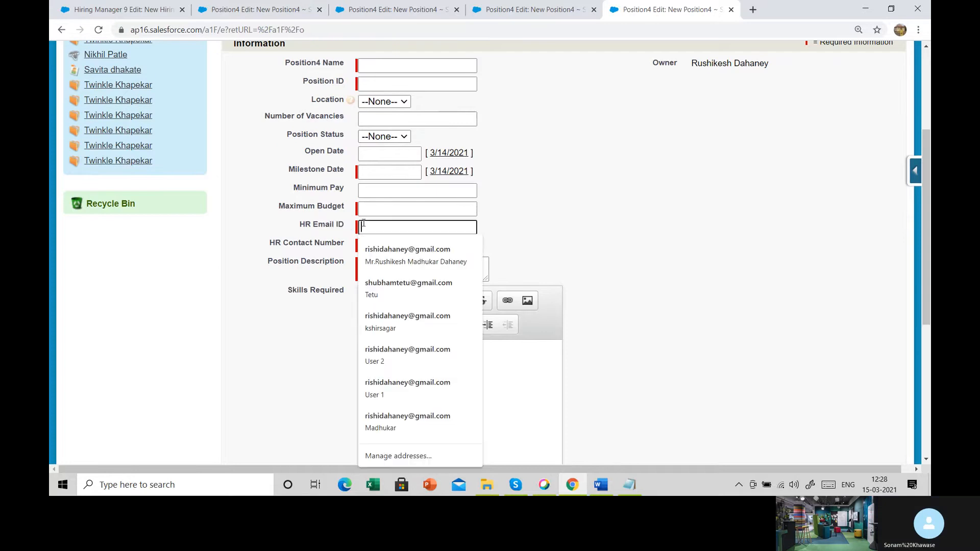
{"action": "left_click", "coordinate": [573, 234]}
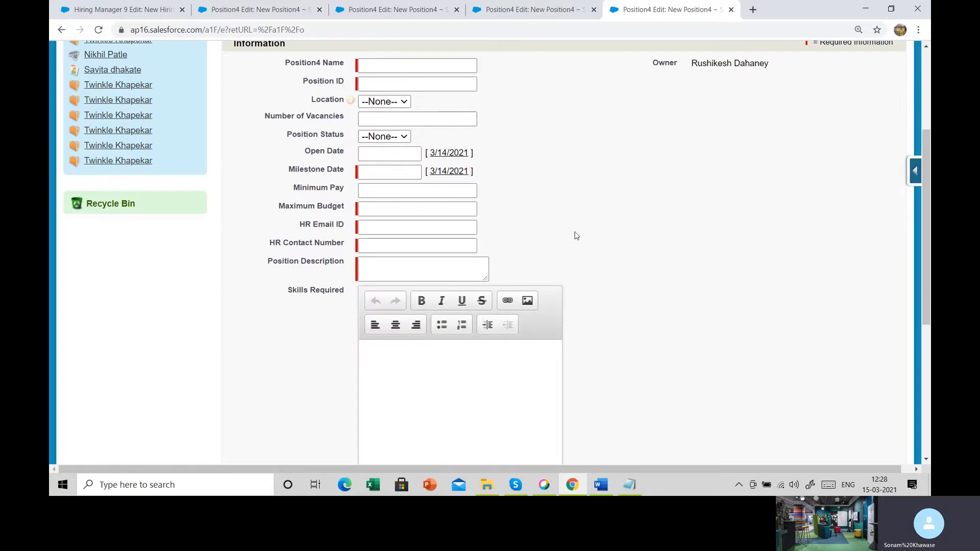
- Enlarge the Position Description text box slightly, and highlight the Skills Required label beside its rich text editor
{"action": "left_click", "coordinate": [485, 280]}
{"action": "left_click_drag", "start_coordinate": [485, 280], "coordinate": [517, 287]}
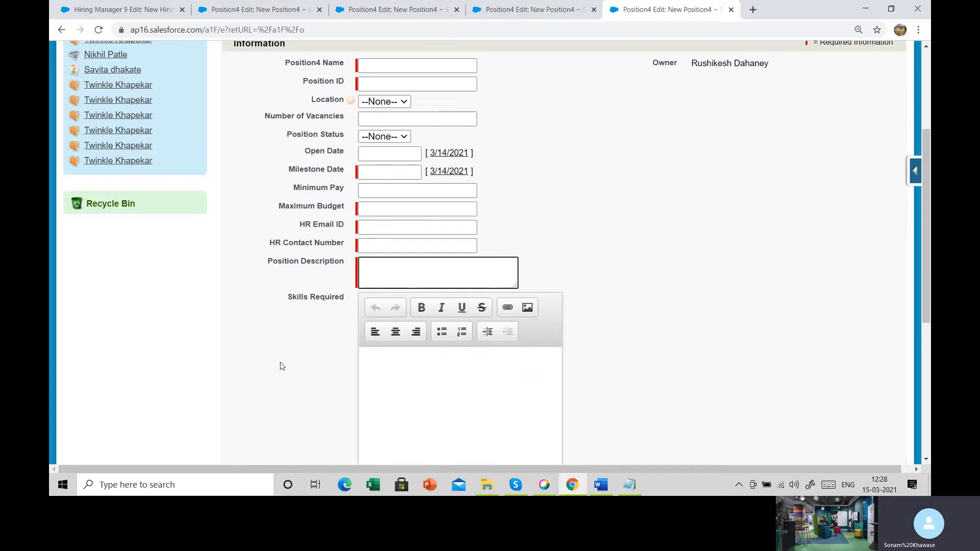
{"action": "scroll", "coordinate": [284, 337], "scroll_direction": "down", "scroll_amount": 1}
{"action": "scroll", "coordinate": [284, 337], "scroll_direction": "down", "scroll_amount": 2}
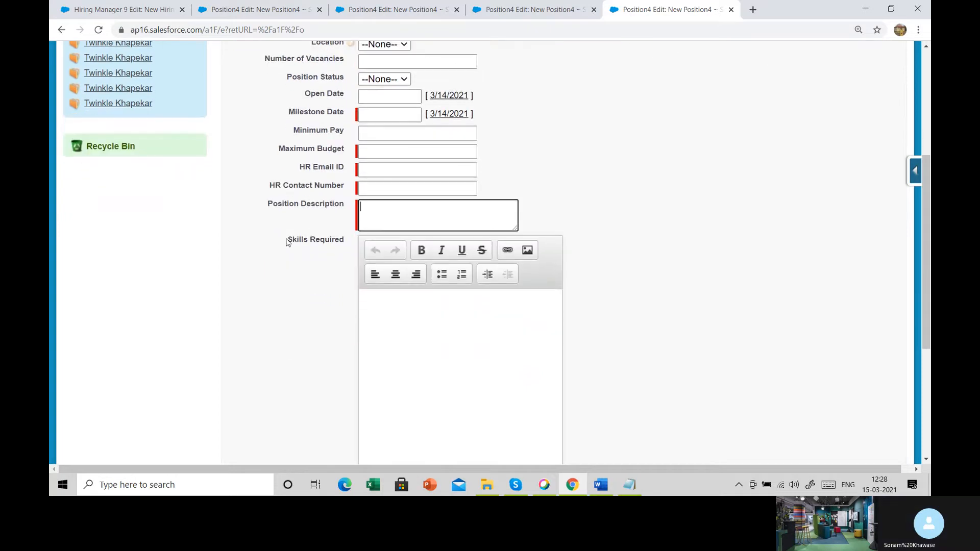
{"action": "triple_click", "coordinate": [352, 236]}
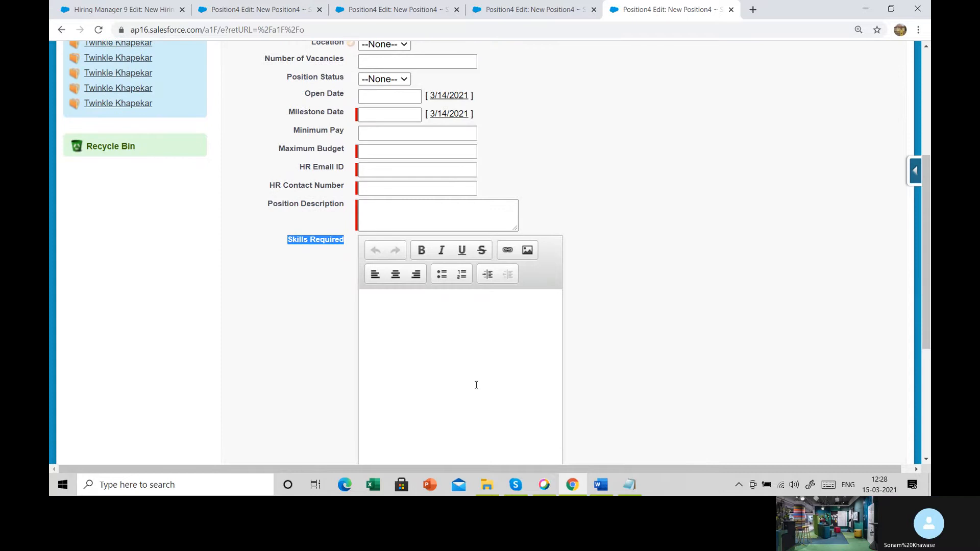
- Enter JDCOE in the Skills Required editor and format it as bold, italic and underlined
{"action": "scroll", "coordinate": [476, 384], "scroll_direction": "down", "scroll_amount": 3}
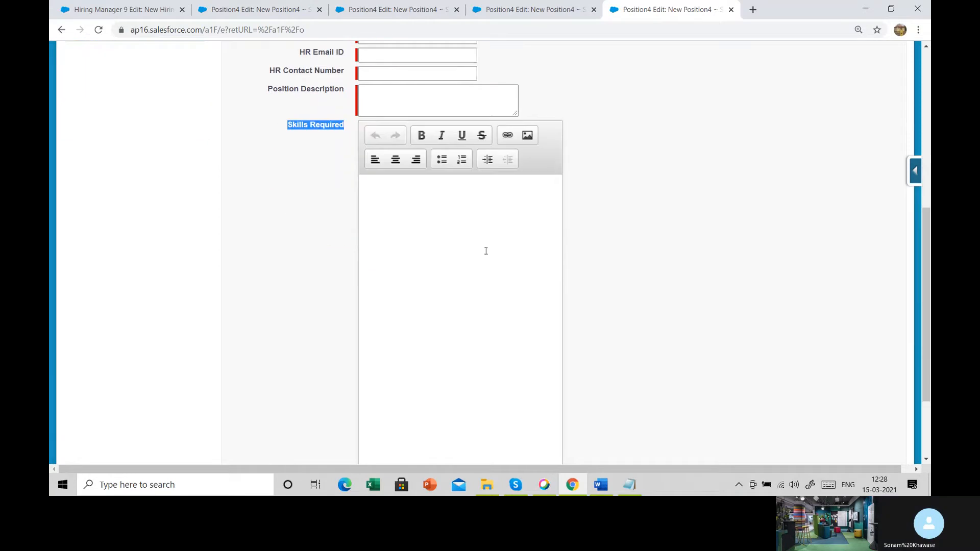
{"action": "left_click", "coordinate": [459, 262]}
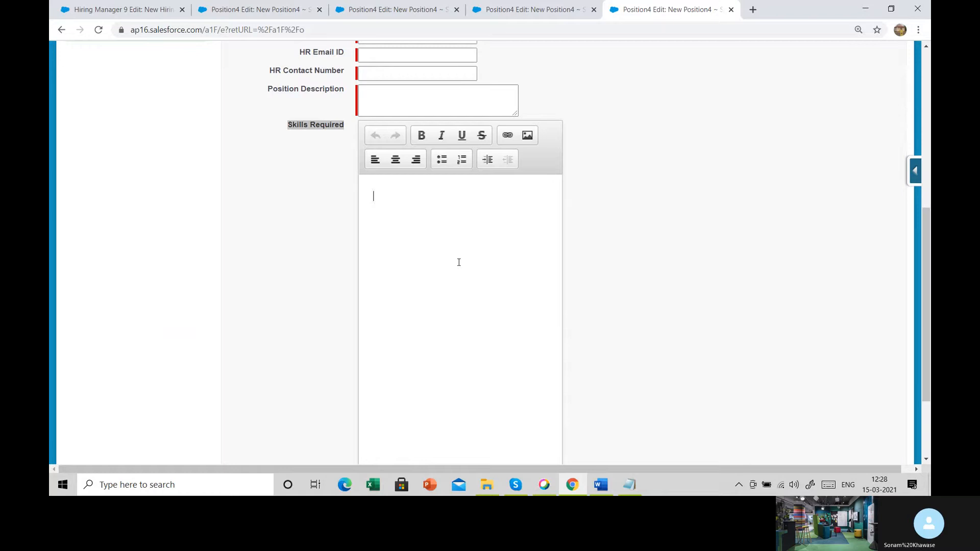
{"action": "type", "text": "JDCOE"}
{"action": "left_click_drag", "start_coordinate": [408, 207], "coordinate": [357, 197]}
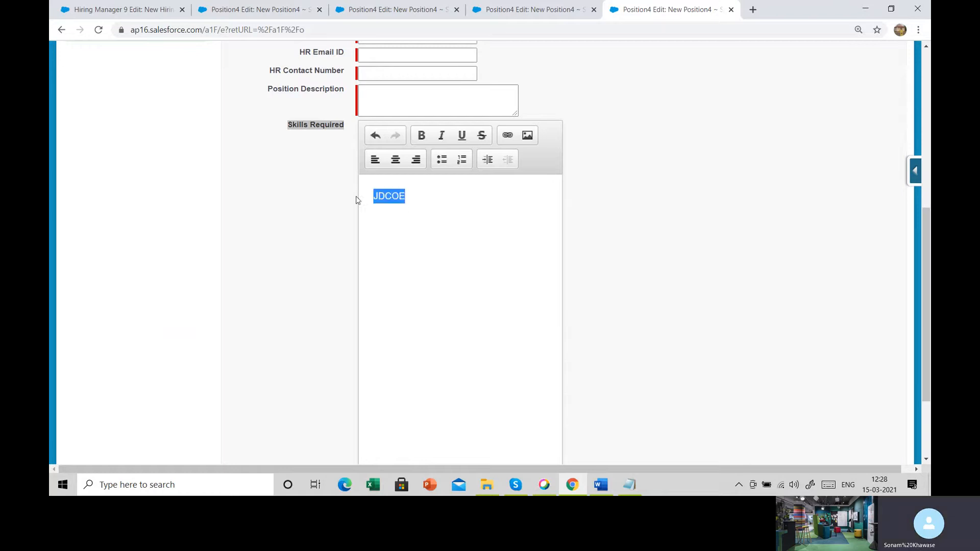
{"action": "left_click", "coordinate": [422, 136]}
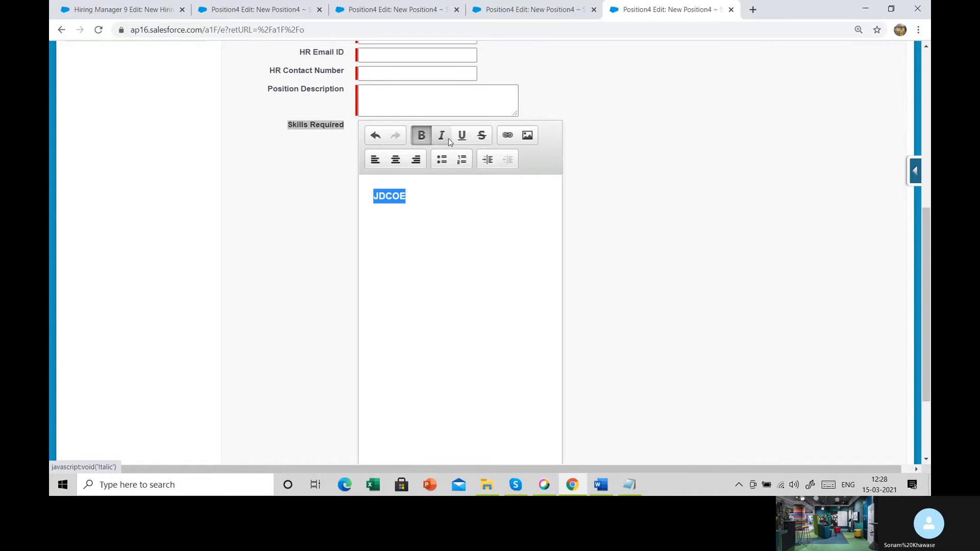
{"action": "left_click", "coordinate": [441, 139]}
{"action": "left_click", "coordinate": [458, 138]}
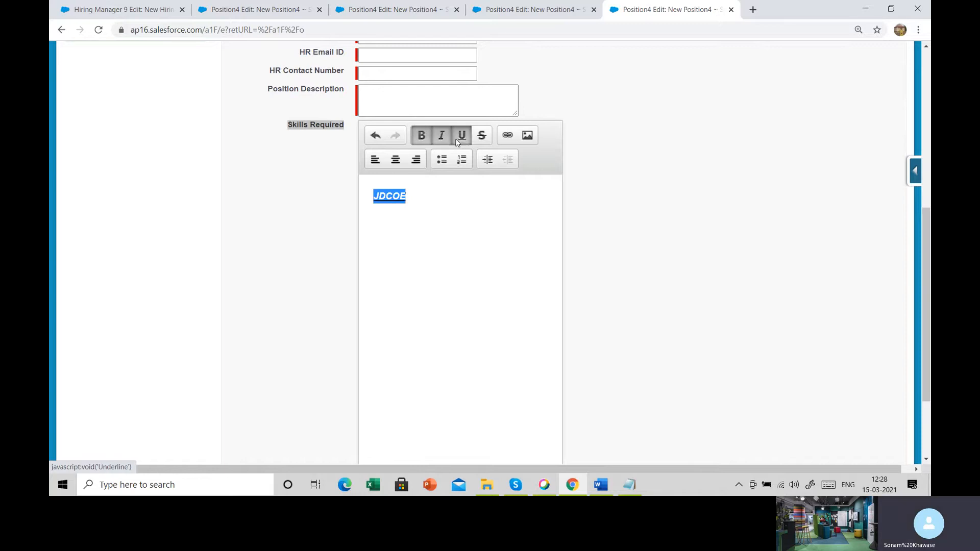
{"action": "left_click", "coordinate": [455, 238]}
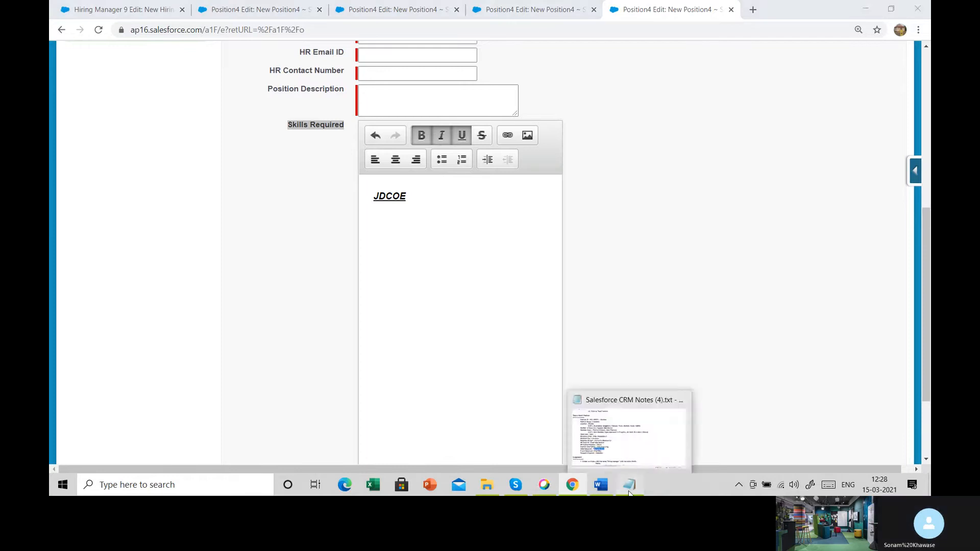
- Highlight Travel Required in the Notepad notes, and start a new custom field for Position4 from the record form in the browser
{"action": "left_click", "coordinate": [629, 487]}
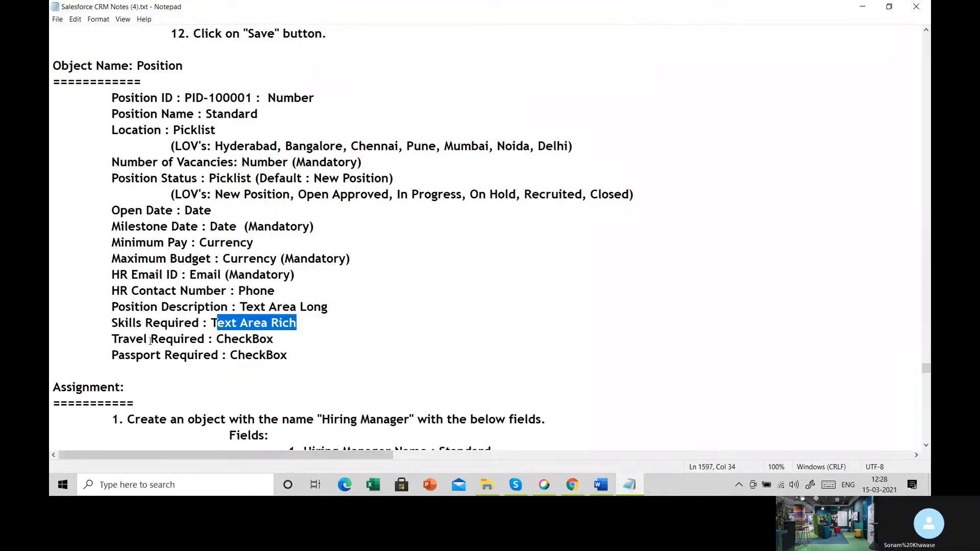
{"action": "left_click_drag", "start_coordinate": [112, 339], "coordinate": [206, 339]}
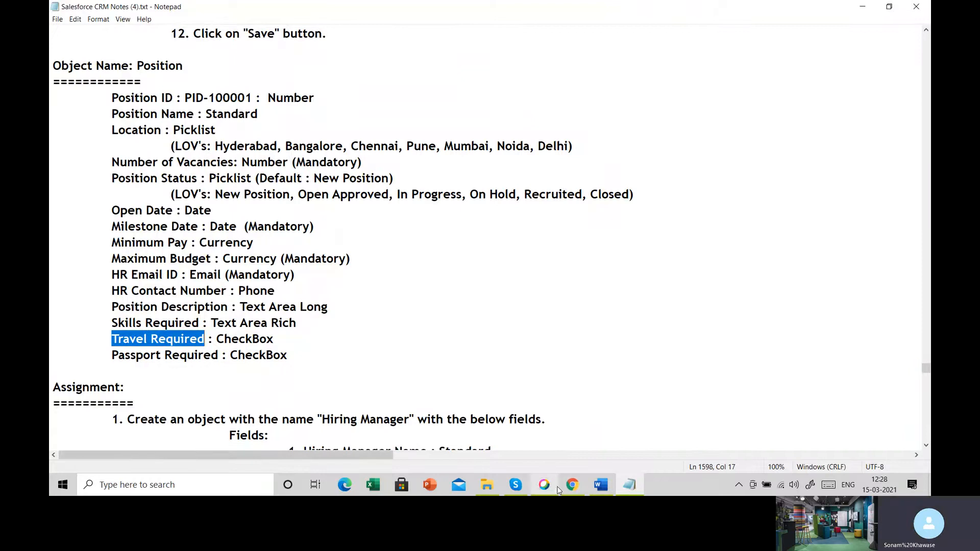
{"action": "left_click", "coordinate": [572, 485]}
{"action": "scroll", "coordinate": [733, 332], "scroll_direction": "up", "scroll_amount": 5}
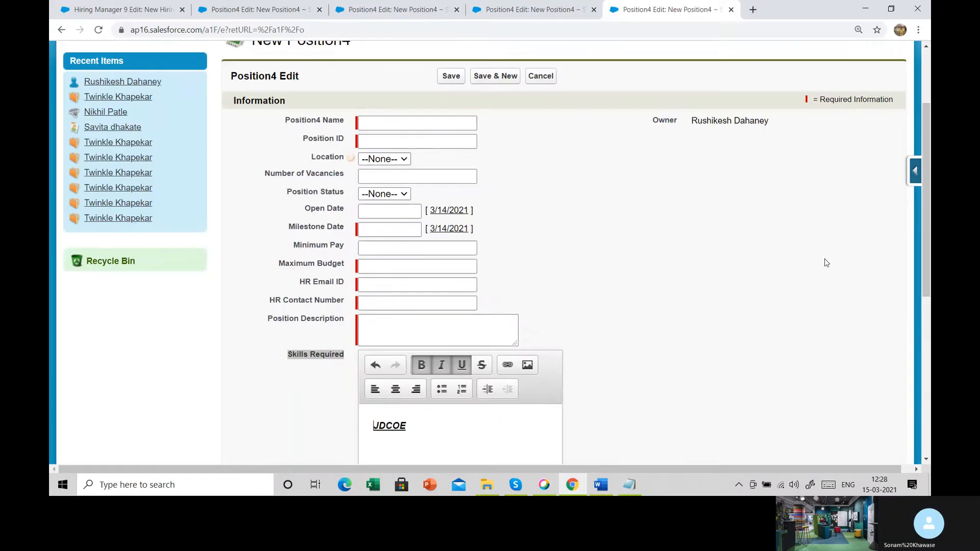
{"action": "left_click", "coordinate": [917, 170]}
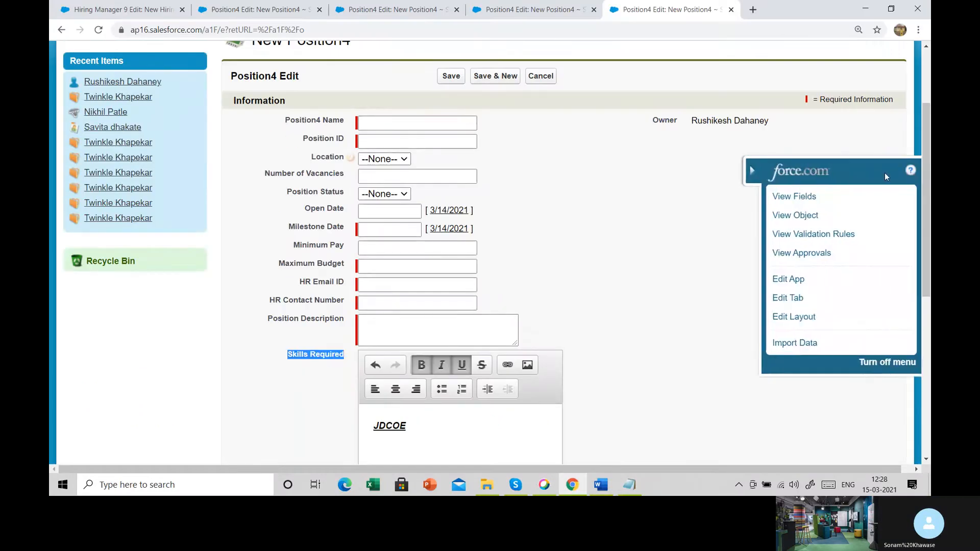
{"action": "left_click", "coordinate": [901, 199]}
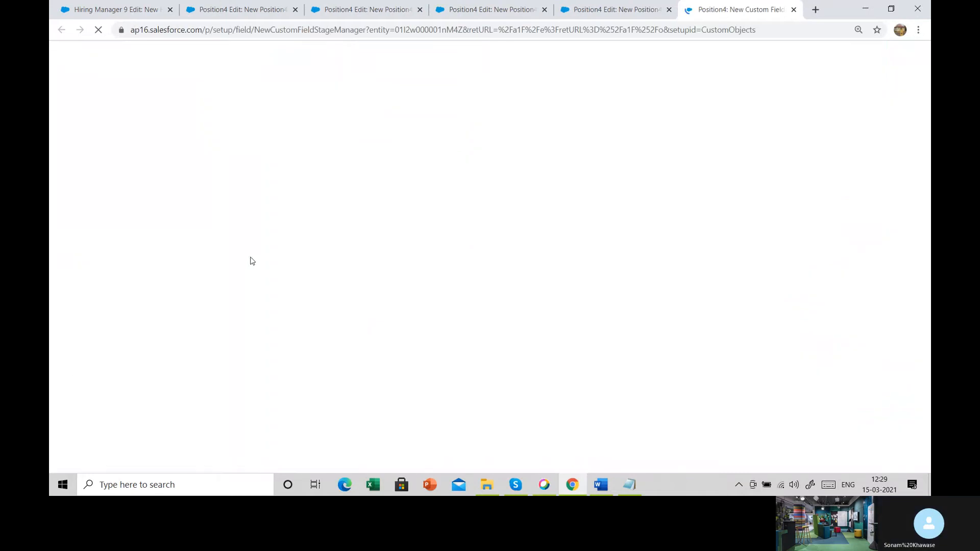
- Choose Checkbox as the new field's data type and continue to its details
{"action": "scroll", "coordinate": [257, 218], "scroll_direction": "down", "scroll_amount": 6}
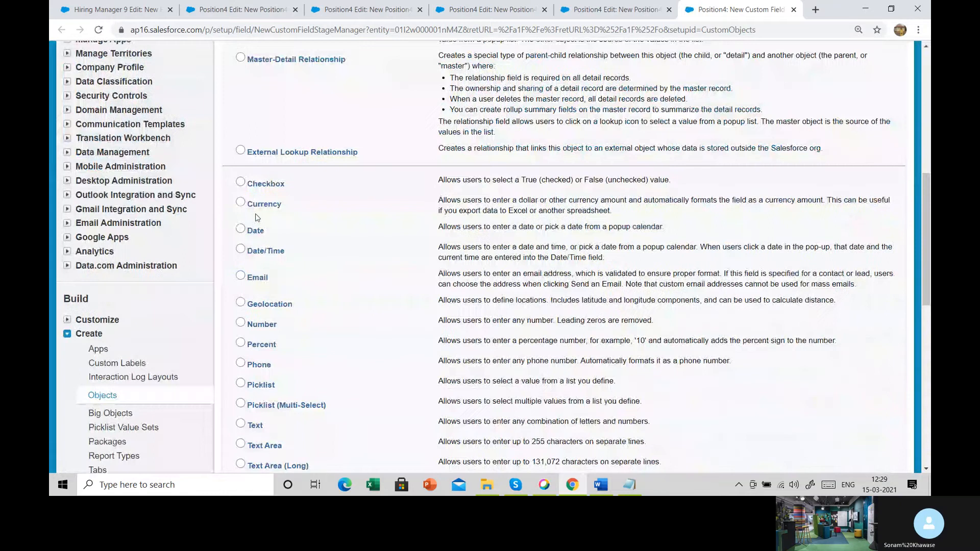
{"action": "left_click", "coordinate": [240, 182]}
{"action": "scroll", "coordinate": [241, 182], "scroll_direction": "down", "scroll_amount": 3}
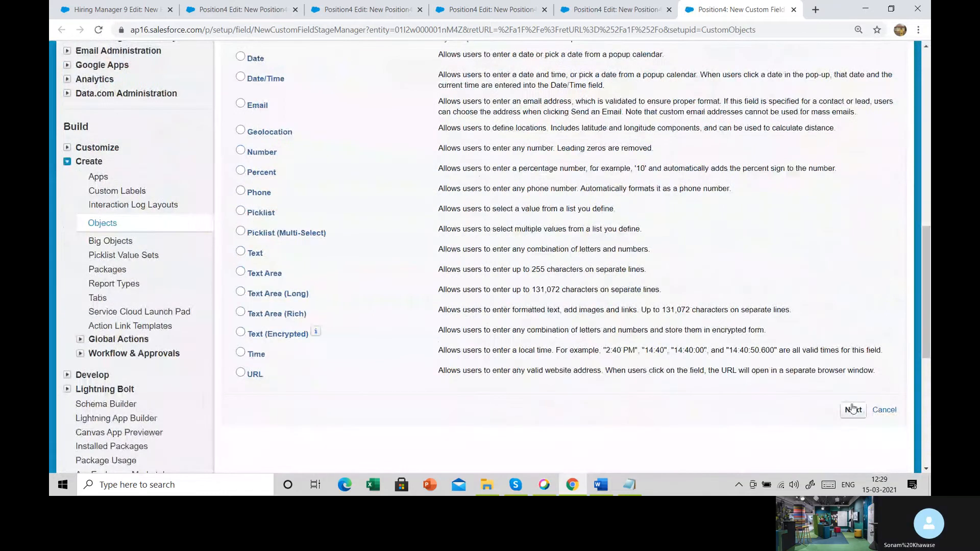
{"action": "left_click", "coordinate": [852, 408]}
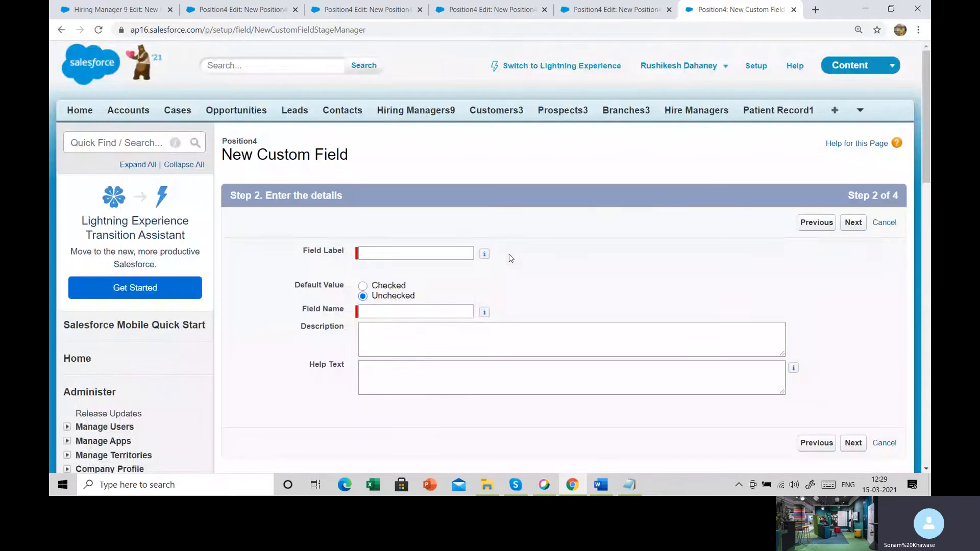
- Label the field Travel Required, highlight the Default Value label, and continue to field-level security with the default left Unchecked
{"action": "left_click", "coordinate": [408, 254]}
{"action": "type", "text": "Travel Required"}
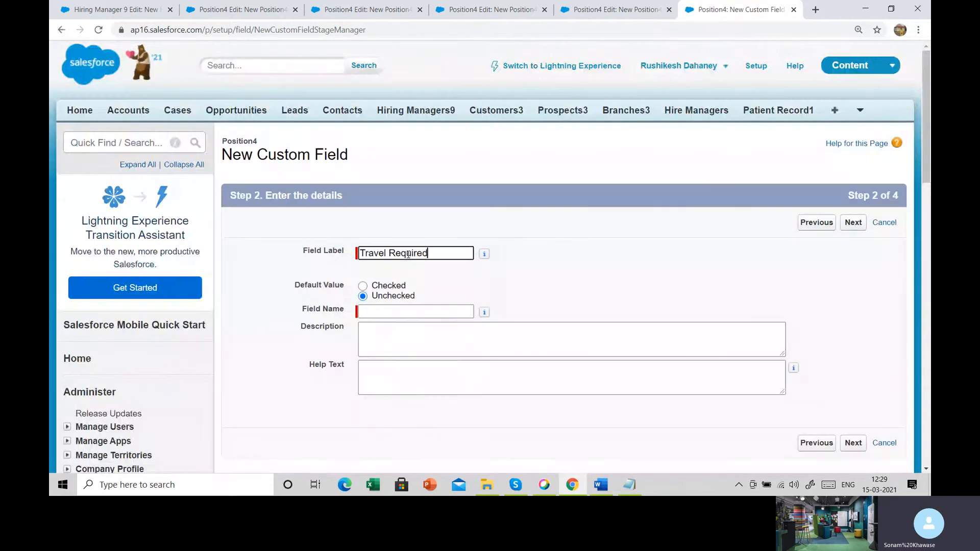
{"action": "key", "text": "Tab"}
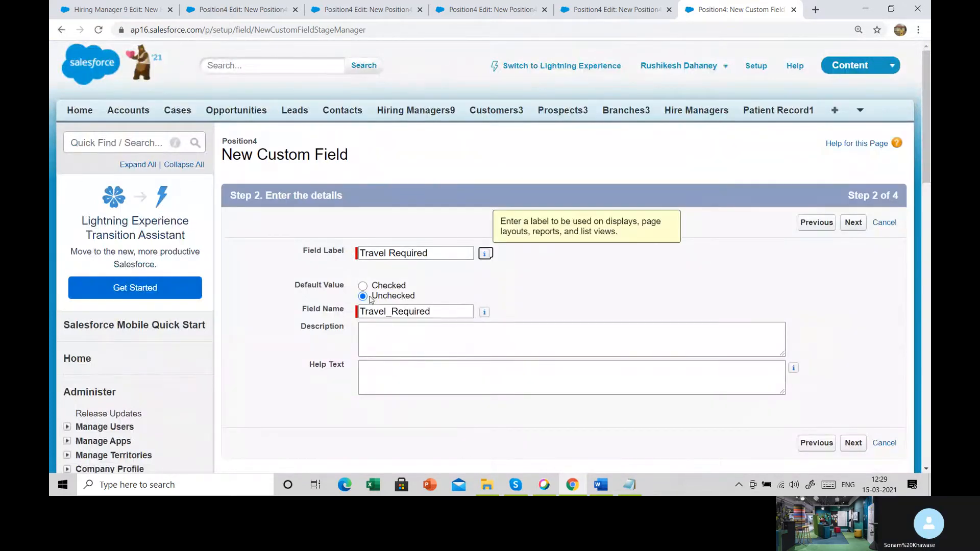
{"action": "left_click_drag", "start_coordinate": [293, 285], "coordinate": [352, 290]}
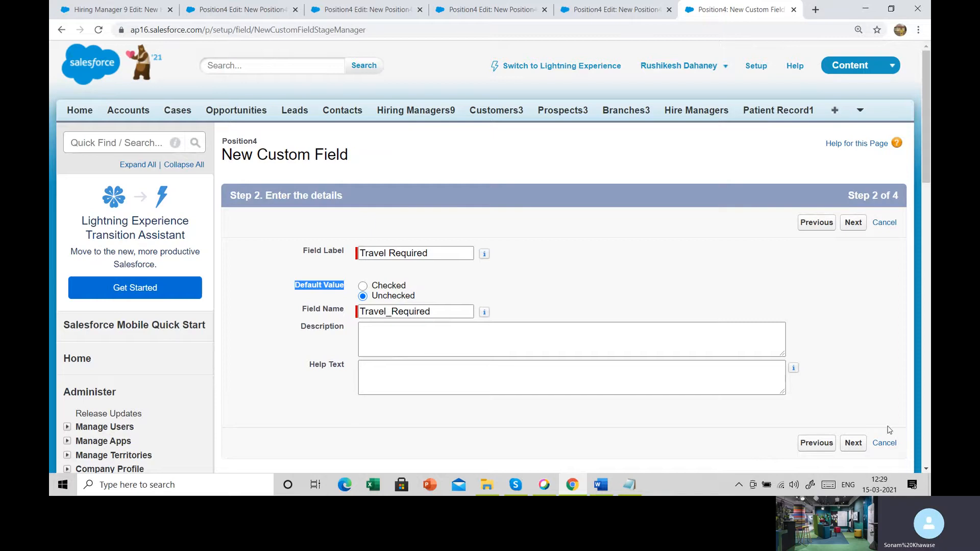
{"action": "left_click", "coordinate": [860, 445]}
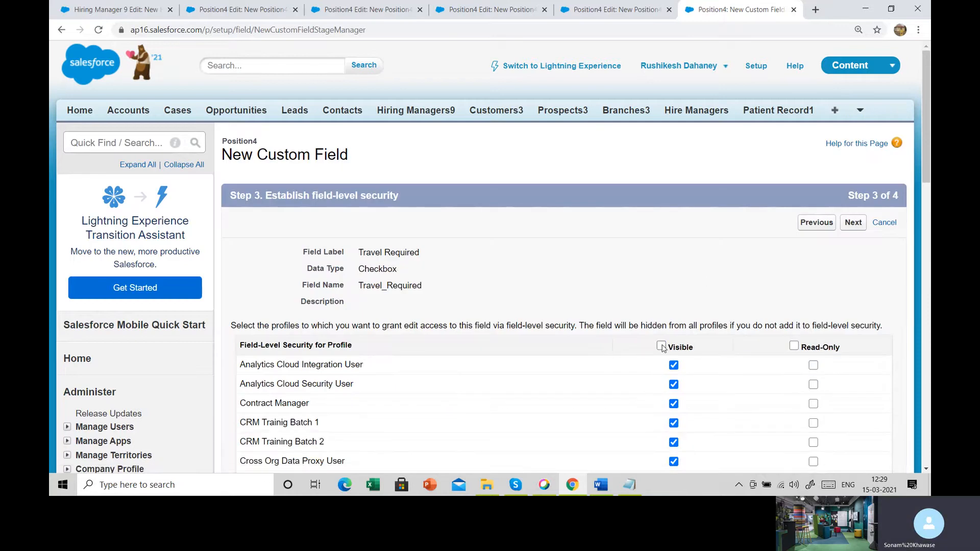
- Make Travel Required visible to all profiles and save it with the Position4 Layout included, checking the Notepad notes in between
{"action": "left_click", "coordinate": [661, 346]}
{"action": "left_click", "coordinate": [853, 223]}
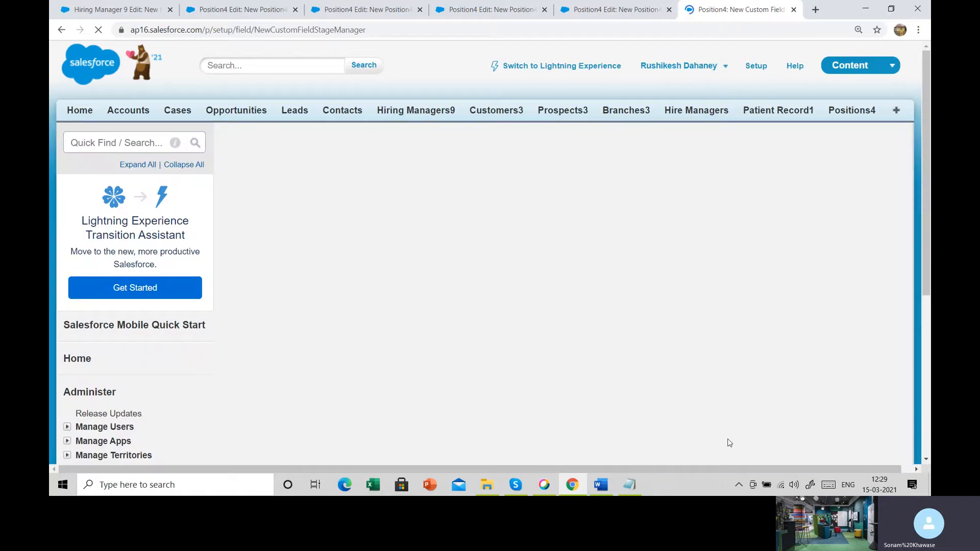
{"action": "left_click", "coordinate": [630, 485]}
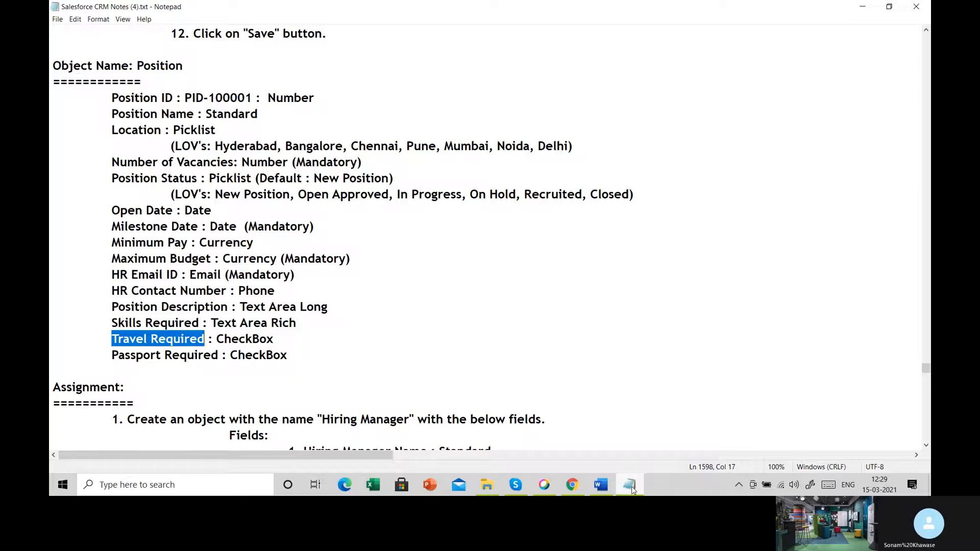
{"action": "left_click", "coordinate": [631, 486]}
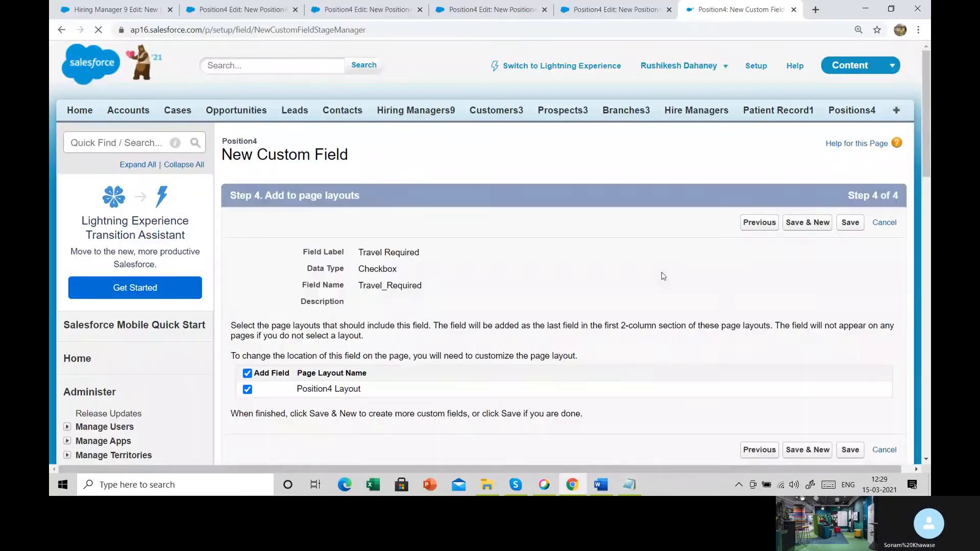
{"action": "left_click", "coordinate": [848, 224]}
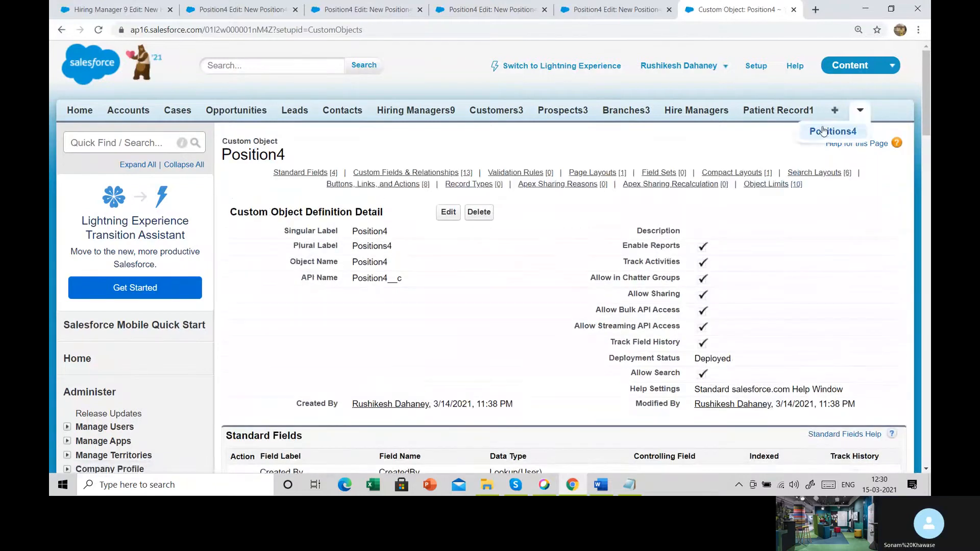
- Open a new Positions4 record form and look over its fields
{"action": "left_click", "coordinate": [851, 113]}
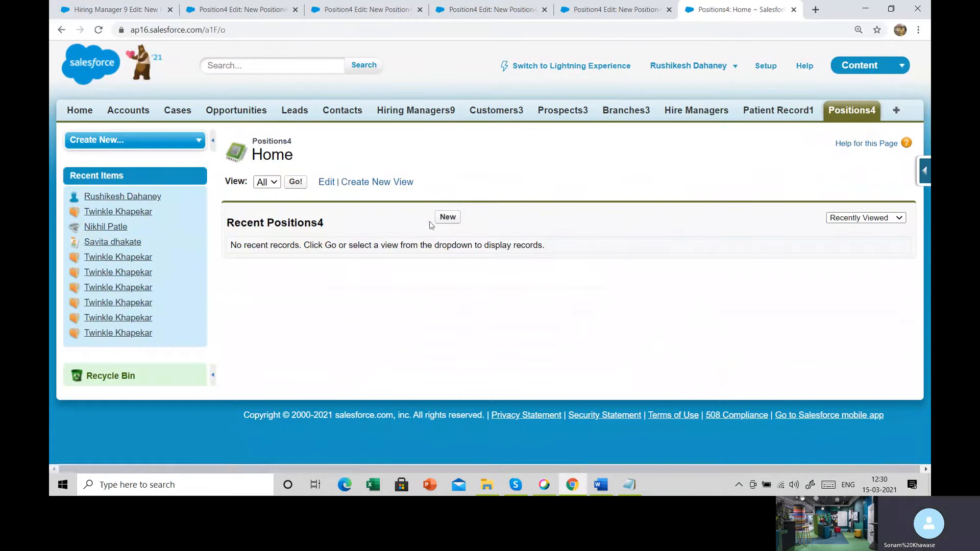
{"action": "left_click", "coordinate": [448, 217]}
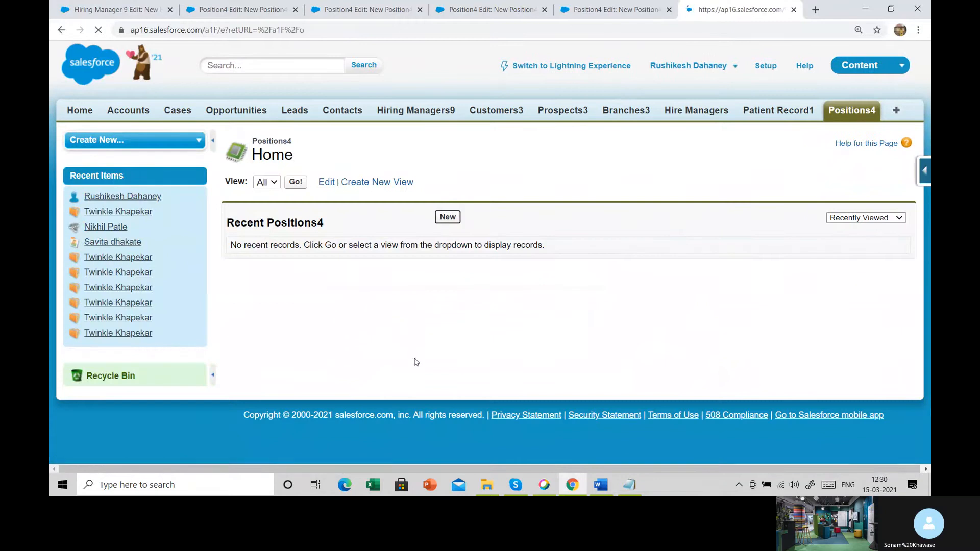
{"action": "scroll", "coordinate": [418, 359], "scroll_direction": "down", "scroll_amount": 10}
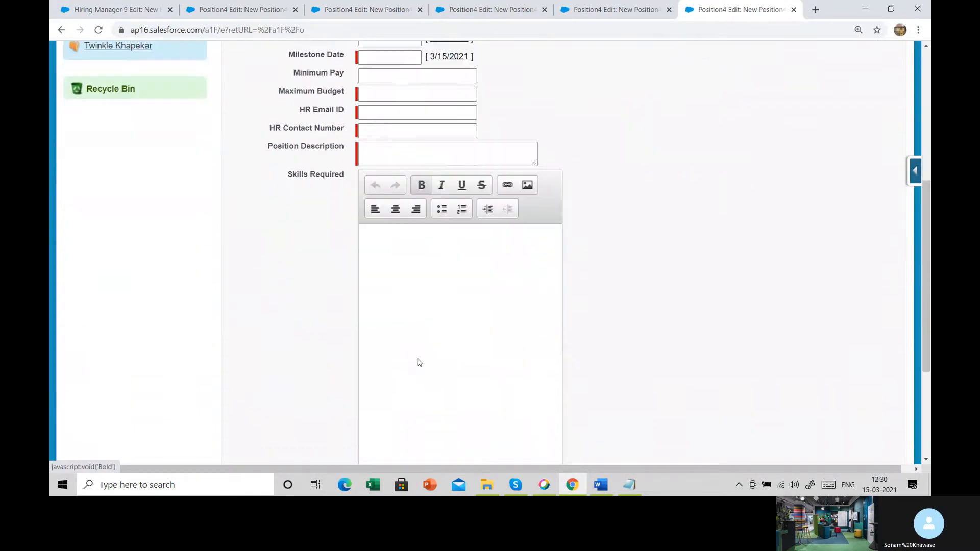
{"action": "scroll", "coordinate": [418, 362], "scroll_direction": "up", "scroll_amount": 10}
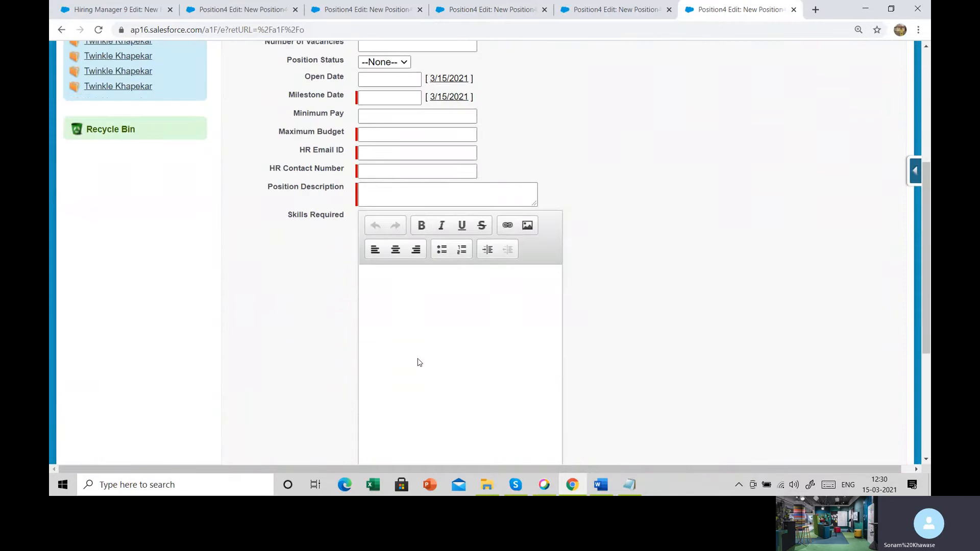
{"action": "scroll", "coordinate": [417, 362], "scroll_direction": "up", "scroll_amount": 2}
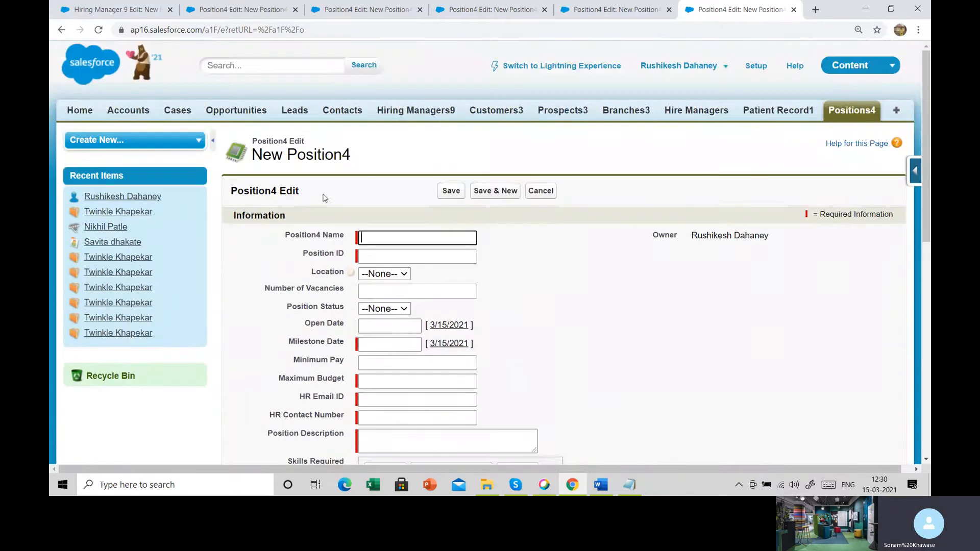
- Highlight the Position4 Name label, examine the Travel Required checkbox at the end of the form, and highlight the Position ID label
{"action": "left_click_drag", "start_coordinate": [289, 235], "coordinate": [354, 248]}
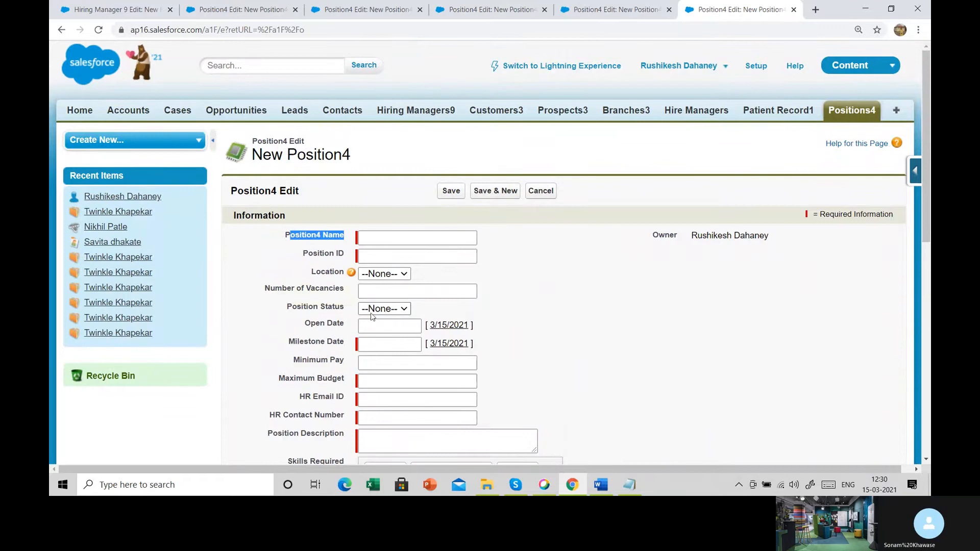
{"action": "scroll", "coordinate": [360, 438], "scroll_direction": "down", "scroll_amount": 3}
{"action": "scroll", "coordinate": [360, 437], "scroll_direction": "down", "scroll_amount": 5}
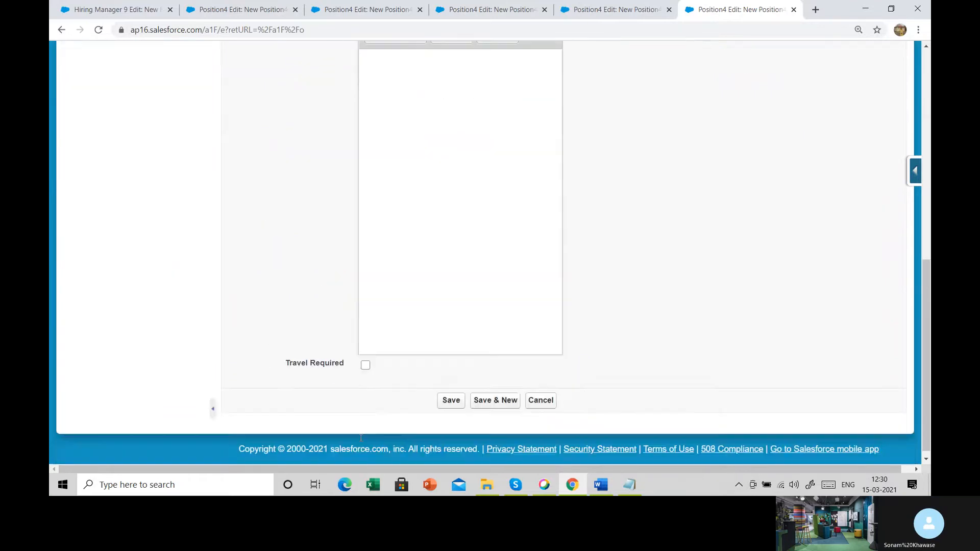
{"action": "scroll", "coordinate": [361, 437], "scroll_direction": "up", "scroll_amount": 5}
{"action": "scroll", "coordinate": [361, 437], "scroll_direction": "up", "scroll_amount": 3}
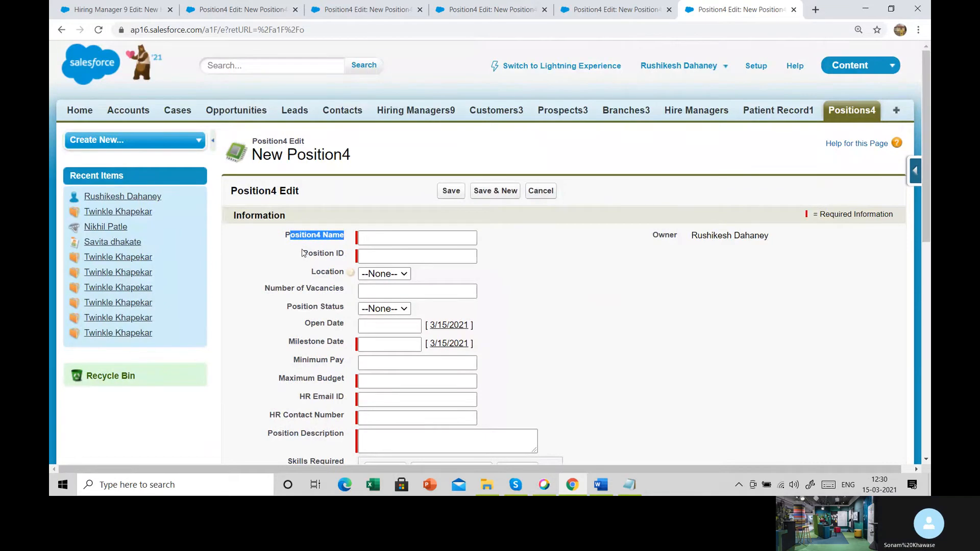
{"action": "left_click_drag", "start_coordinate": [303, 253], "coordinate": [356, 257]}
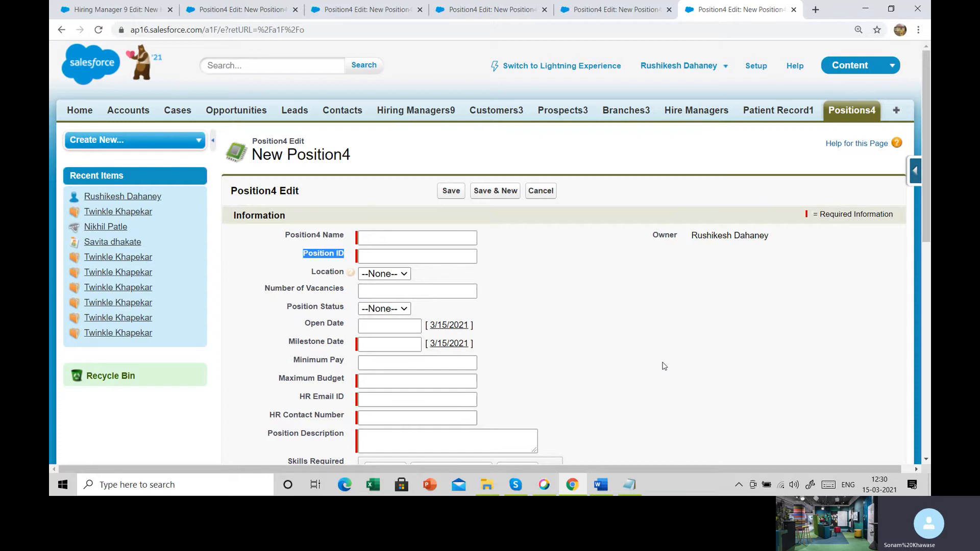
- View Position4's custom fields, highlight the Custom Fields & Relationships heading, and open the Position ID field for editing
{"action": "left_click", "coordinate": [918, 176]}
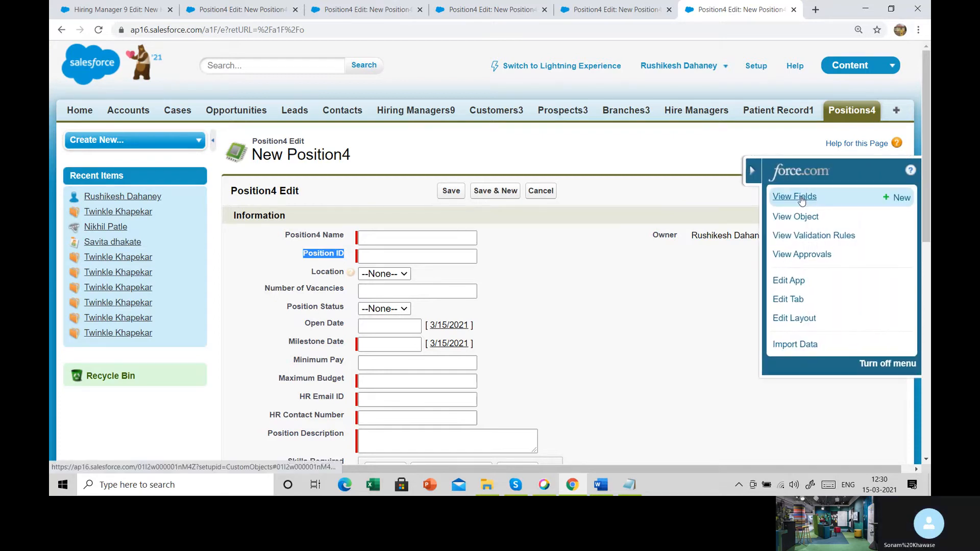
{"action": "left_click", "coordinate": [802, 200]}
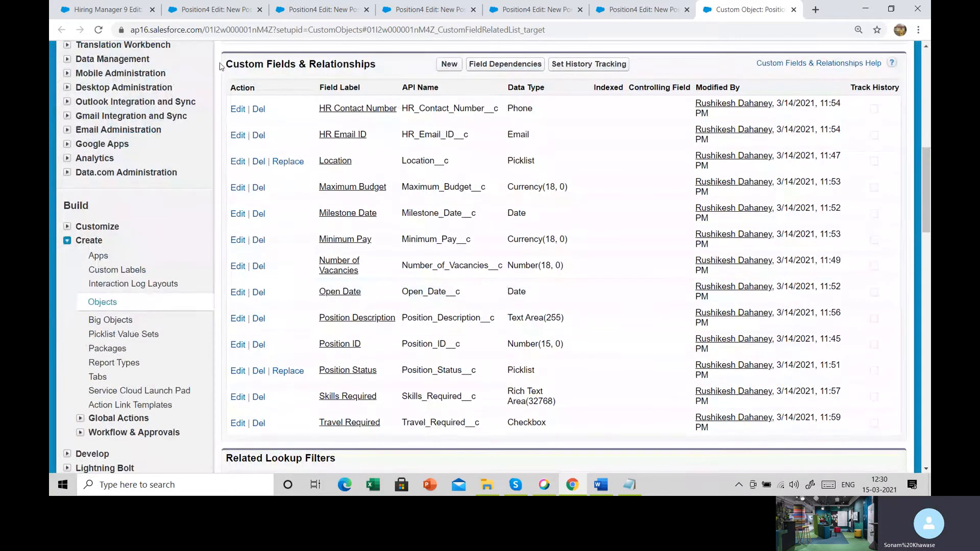
{"action": "left_click_drag", "start_coordinate": [220, 66], "coordinate": [377, 71]}
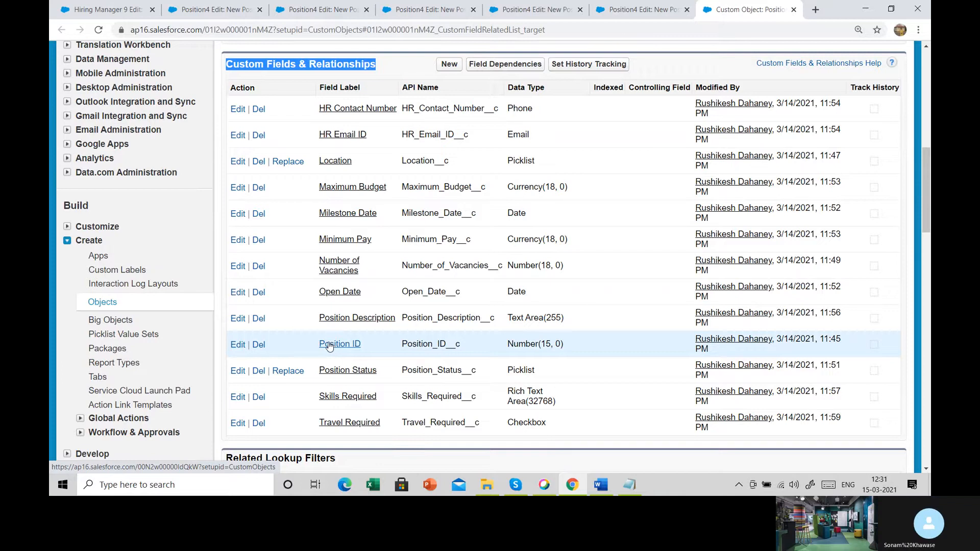
{"action": "left_click", "coordinate": [235, 346]}
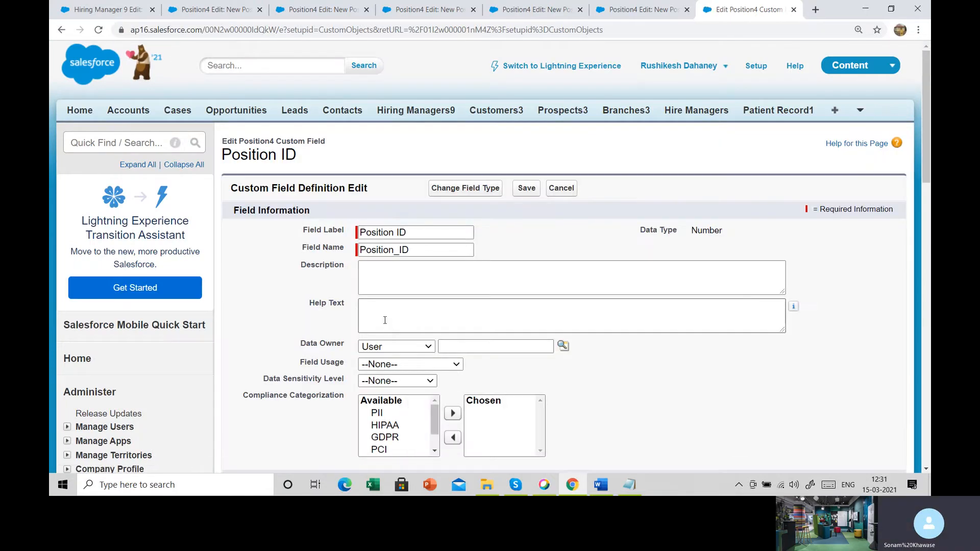
- Make Position ID optional by turning off its always-require-a-value setting, and save the field
{"action": "scroll", "coordinate": [385, 319], "scroll_direction": "down", "scroll_amount": 3}
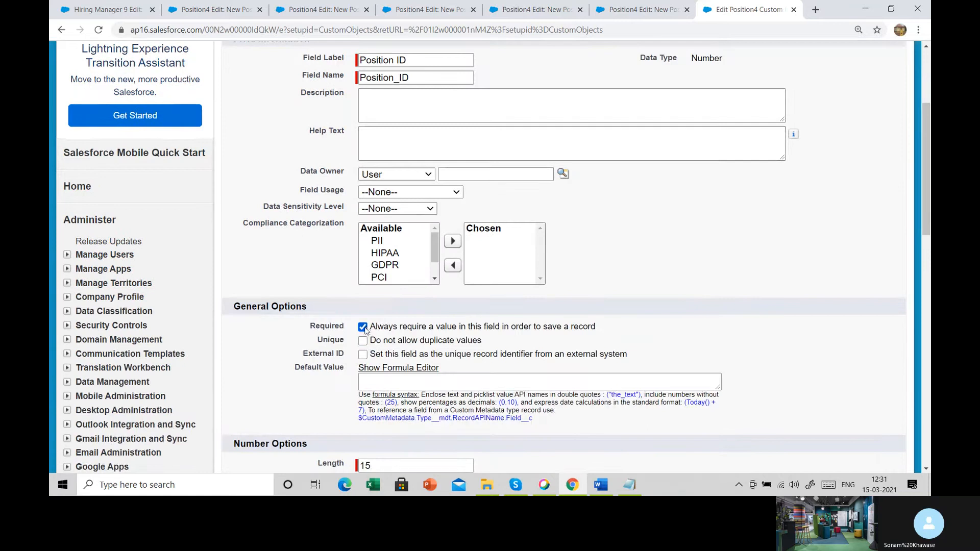
{"action": "left_click", "coordinate": [363, 327]}
{"action": "scroll", "coordinate": [364, 329], "scroll_direction": "up", "scroll_amount": 4}
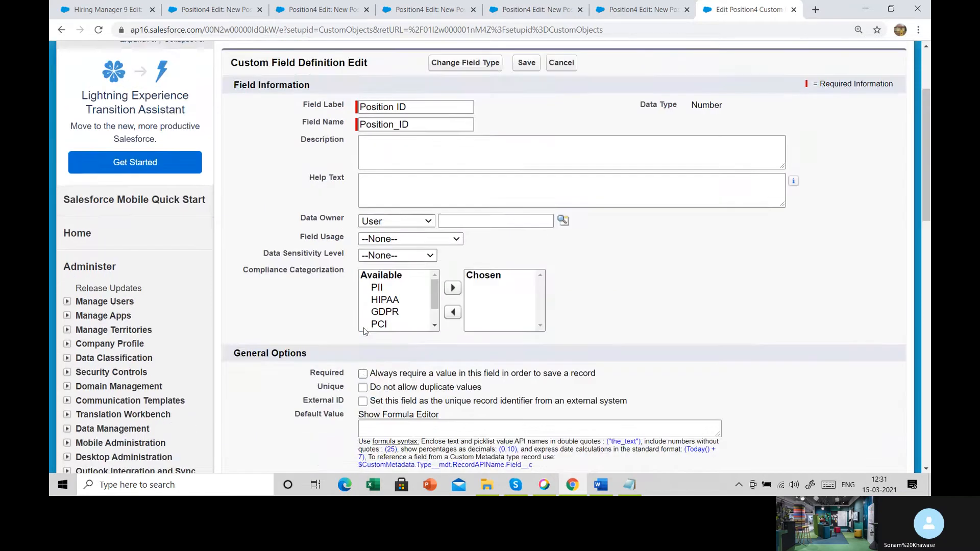
{"action": "left_click", "coordinate": [521, 189]}
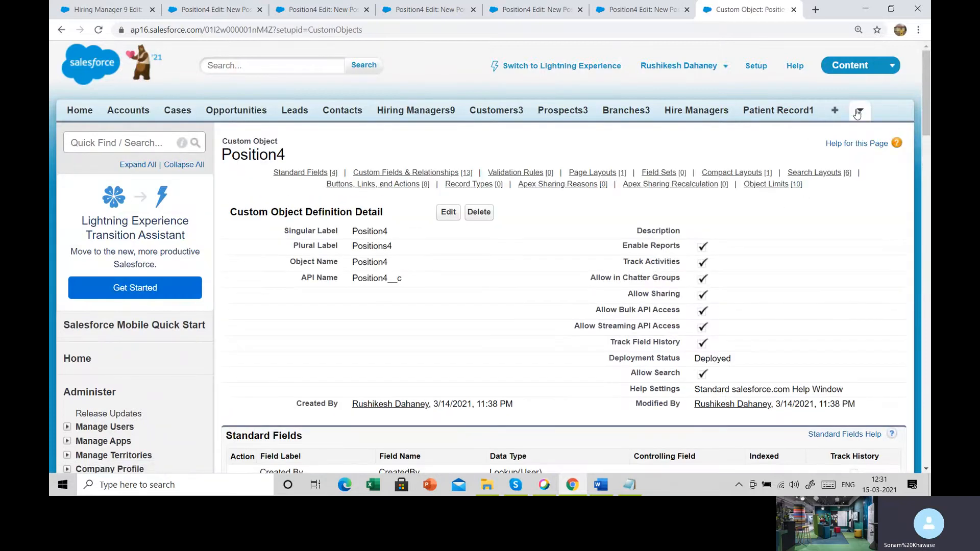
- Open a new Positions4 record form and highlight the Position ID label to check its required marker
{"action": "left_click", "coordinate": [858, 111]}
{"action": "left_click", "coordinate": [846, 132]}
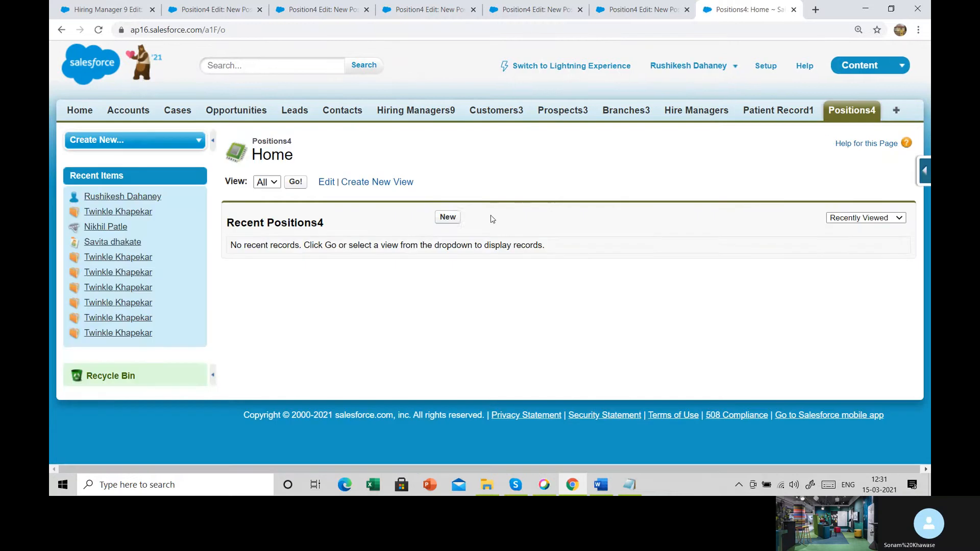
{"action": "left_click", "coordinate": [447, 217]}
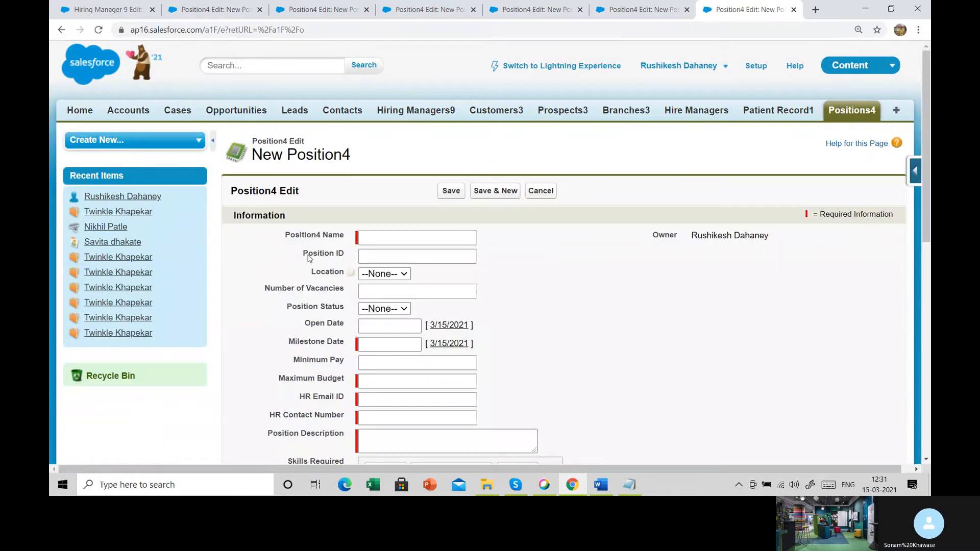
{"action": "left_click_drag", "start_coordinate": [302, 254], "coordinate": [350, 259]}
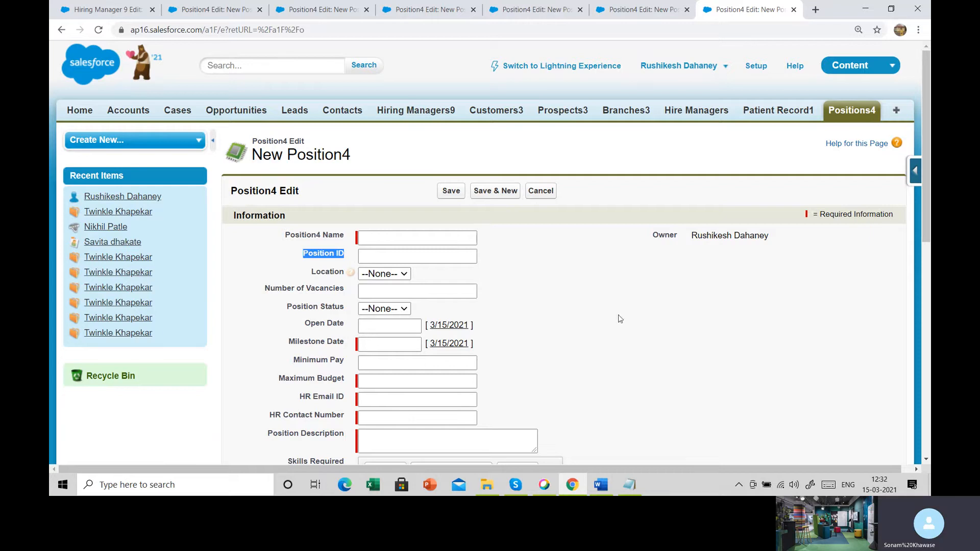
{"action": "left_click", "coordinate": [724, 332]}
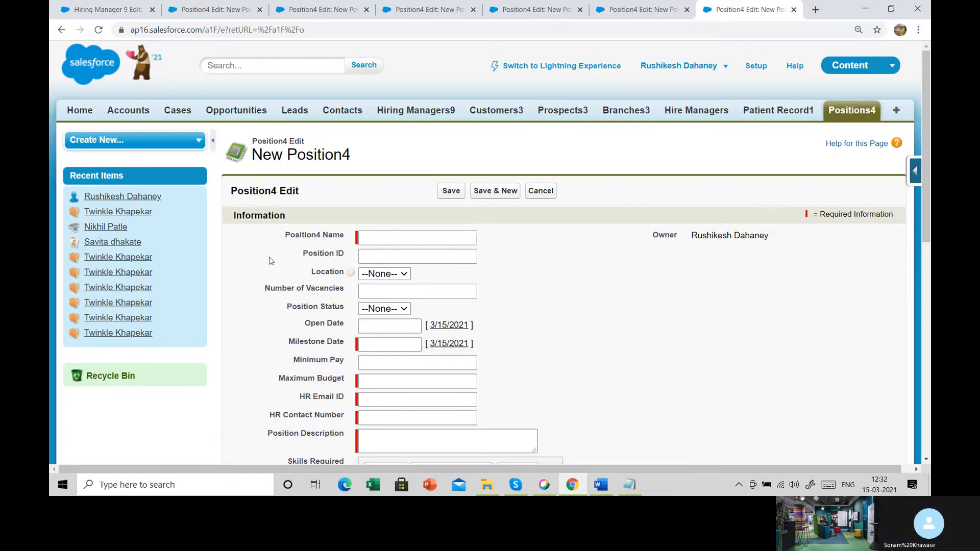
{"action": "left_click_drag", "start_coordinate": [300, 255], "coordinate": [345, 255]}
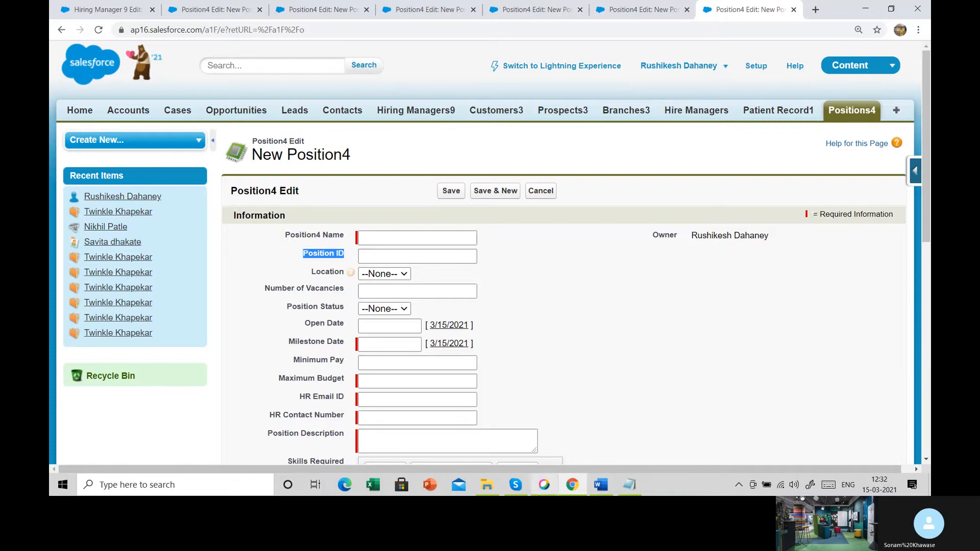
- Delete the Position ID custom field from Position4's custom fields, acknowledging and confirming the deletion
{"action": "left_click", "coordinate": [916, 171]}
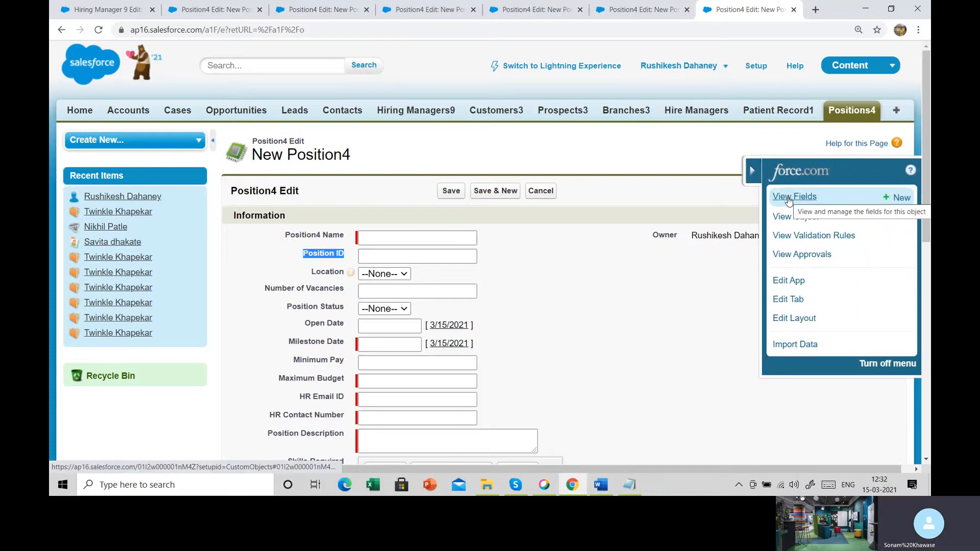
{"action": "left_click", "coordinate": [789, 198]}
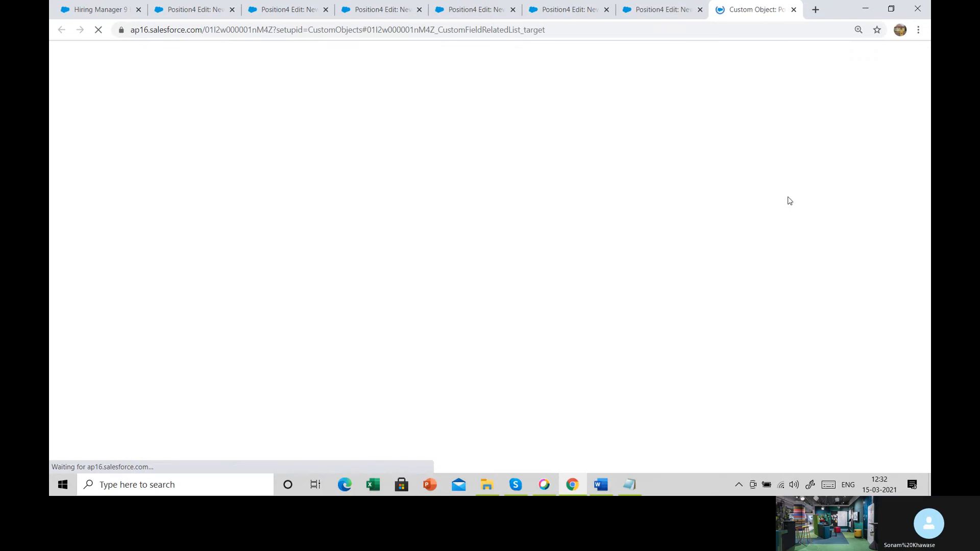
{"action": "scroll", "coordinate": [284, 396], "scroll_direction": "down", "scroll_amount": 6}
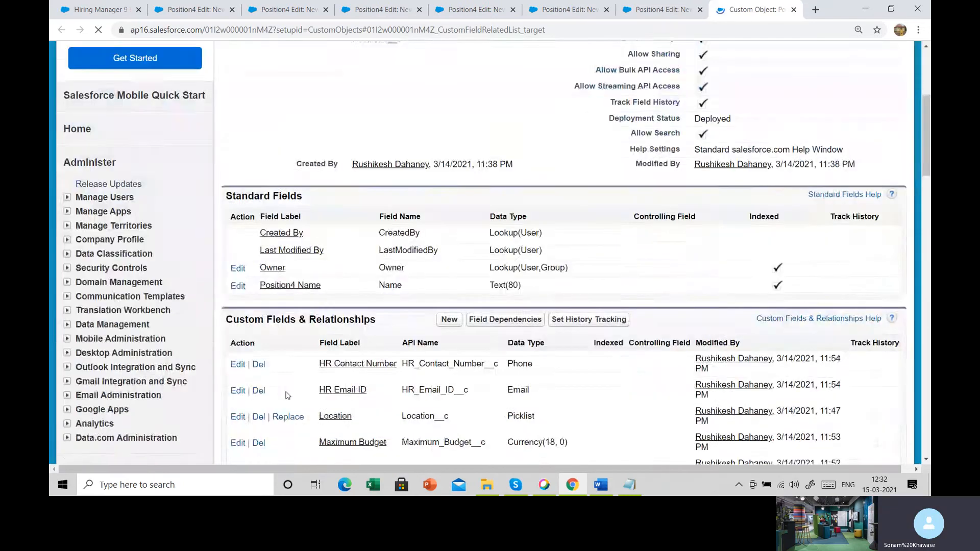
{"action": "left_click_drag", "start_coordinate": [248, 202], "coordinate": [893, 215]}
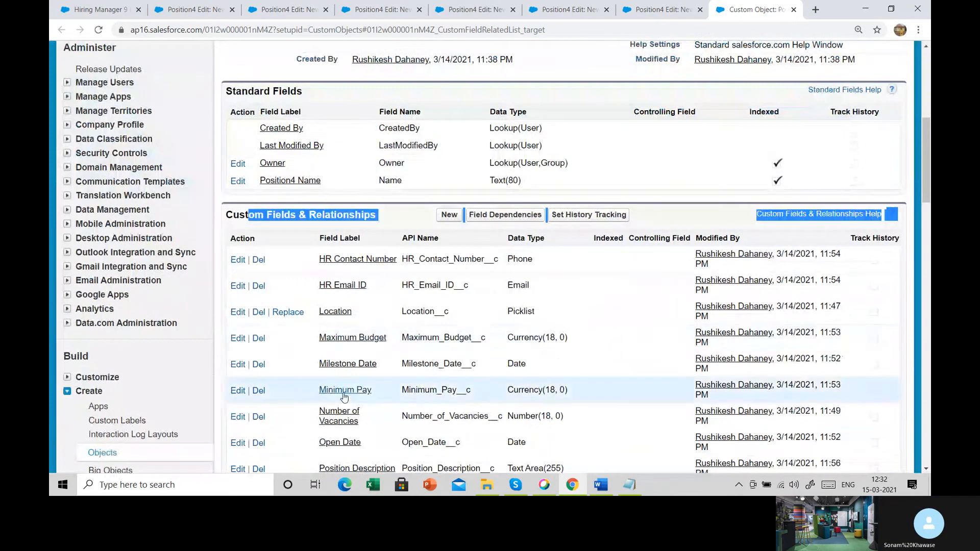
{"action": "scroll", "coordinate": [343, 395], "scroll_direction": "down", "scroll_amount": 3}
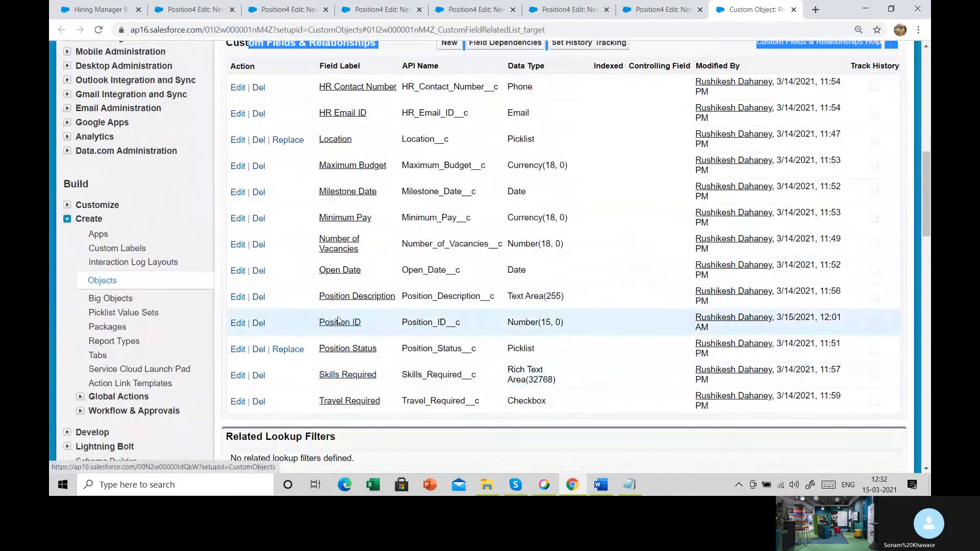
{"action": "left_click", "coordinate": [257, 325]}
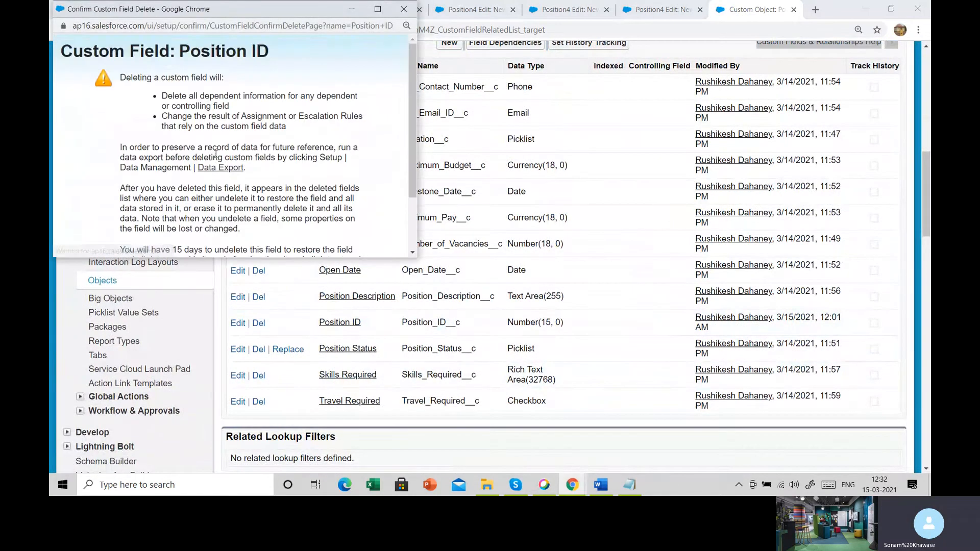
{"action": "scroll", "coordinate": [169, 193], "scroll_direction": "down", "scroll_amount": 2}
{"action": "left_click", "coordinate": [155, 218]}
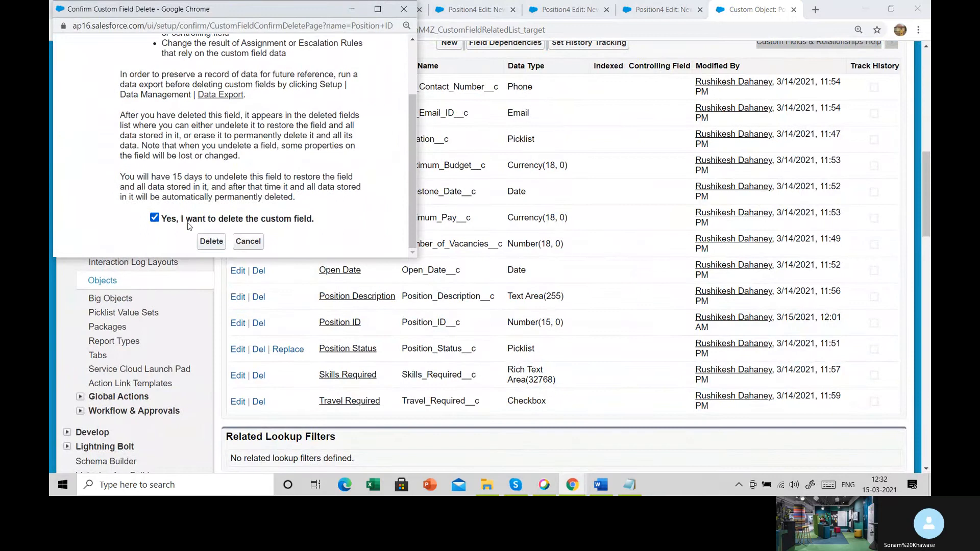
{"action": "left_click_drag", "start_coordinate": [170, 225], "coordinate": [267, 240]}
{"action": "left_click", "coordinate": [211, 241]}
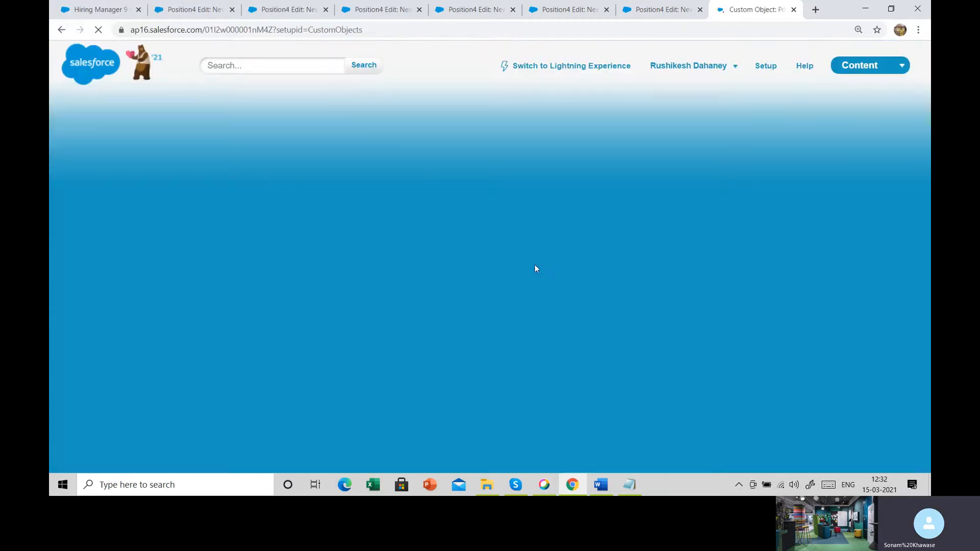
- Check the Position4 object page, open a new Positions4 record form, and highlight its fields from Position4 Name to Maximum Budget
{"action": "scroll", "coordinate": [407, 276], "scroll_direction": "down", "scroll_amount": 1}
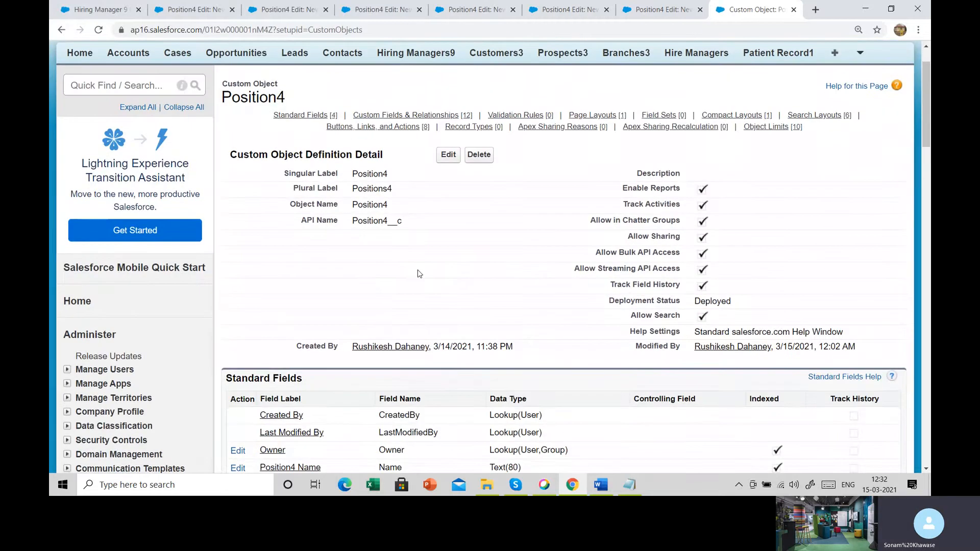
{"action": "scroll", "coordinate": [419, 273], "scroll_direction": "down", "scroll_amount": 1}
{"action": "scroll", "coordinate": [419, 274], "scroll_direction": "up", "scroll_amount": 3}
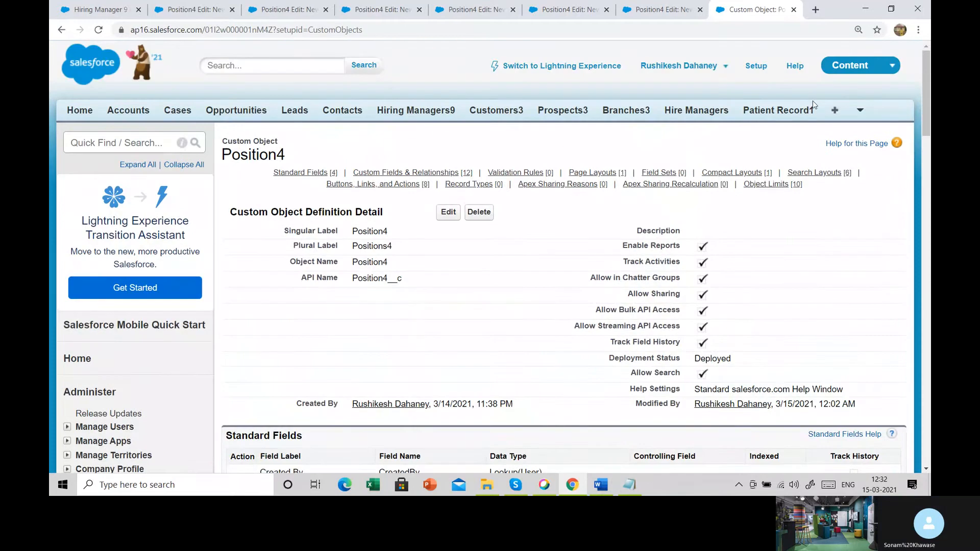
{"action": "left_click", "coordinate": [857, 114]}
{"action": "left_click", "coordinate": [845, 131]}
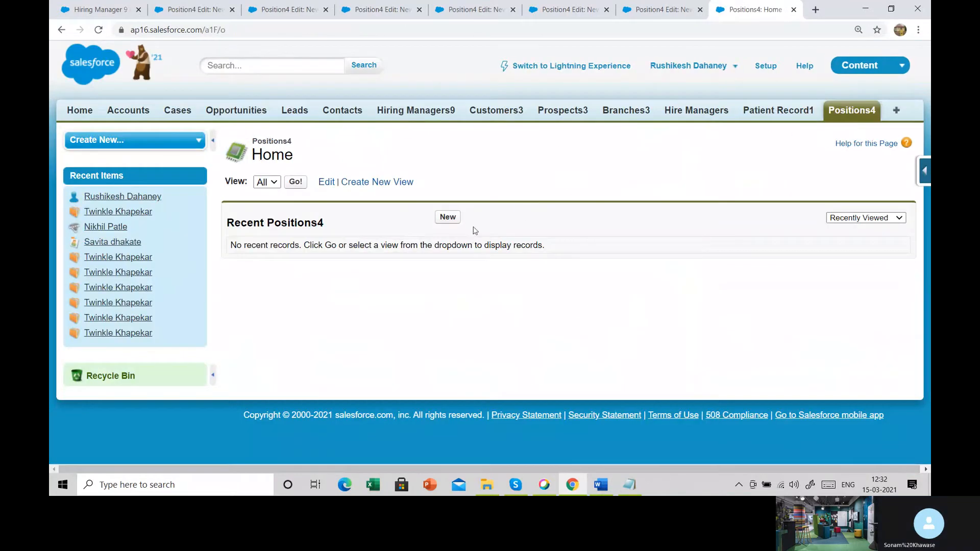
{"action": "left_click", "coordinate": [447, 217]}
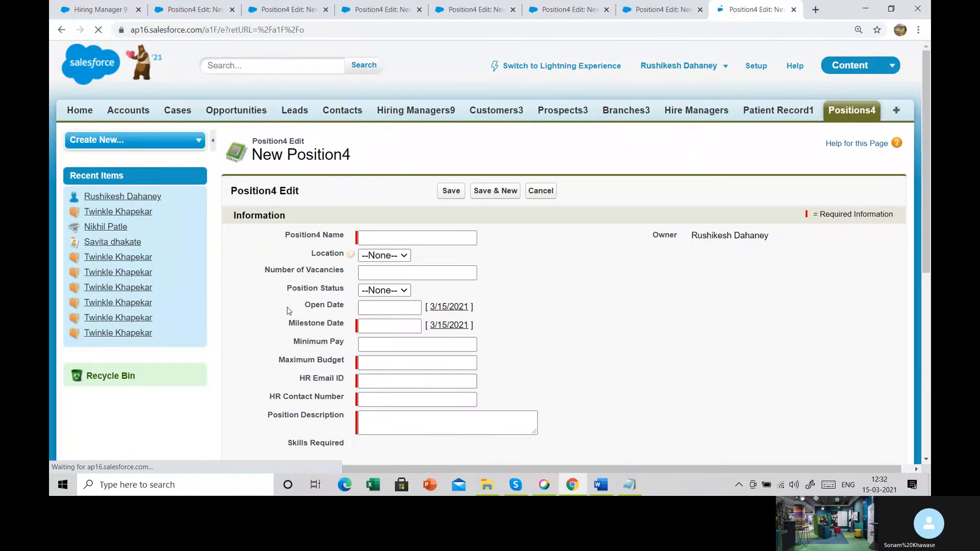
{"action": "left_click_drag", "start_coordinate": [291, 234], "coordinate": [608, 366]}
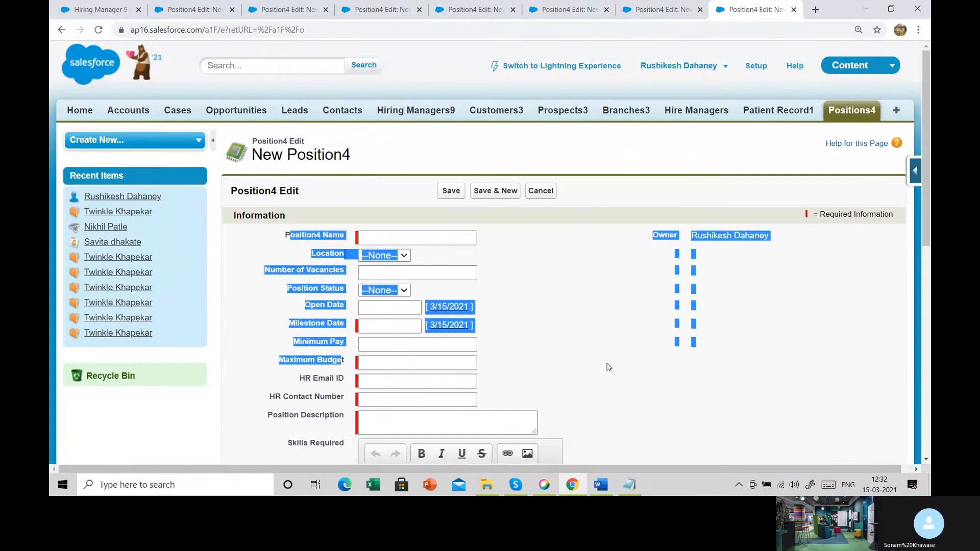
{"action": "left_click", "coordinate": [608, 367]}
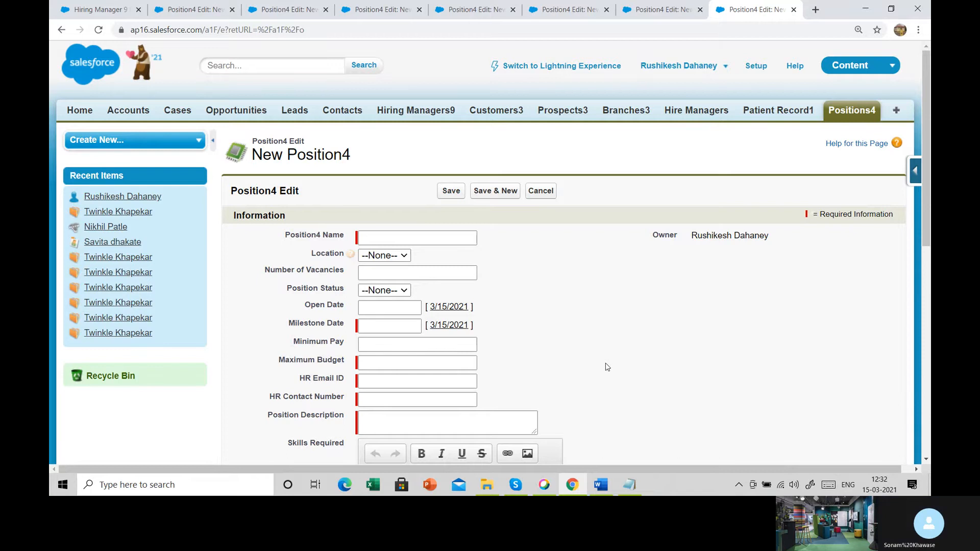
- Restore the Position ID field from Position4's deleted fields
{"action": "left_click", "coordinate": [912, 171]}
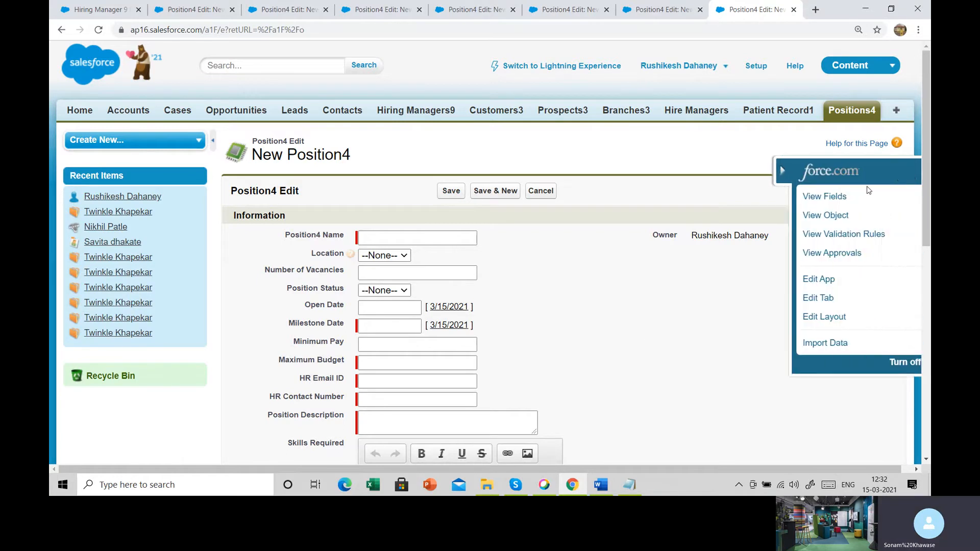
{"action": "left_click", "coordinate": [806, 198]}
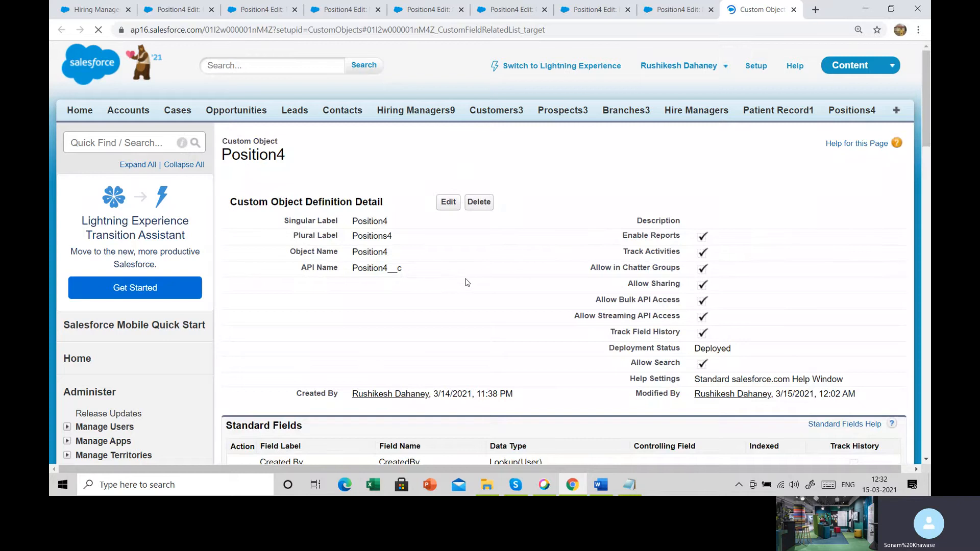
{"action": "scroll", "coordinate": [466, 282], "scroll_direction": "down", "scroll_amount": 5}
{"action": "scroll", "coordinate": [465, 283], "scroll_direction": "down", "scroll_amount": 6}
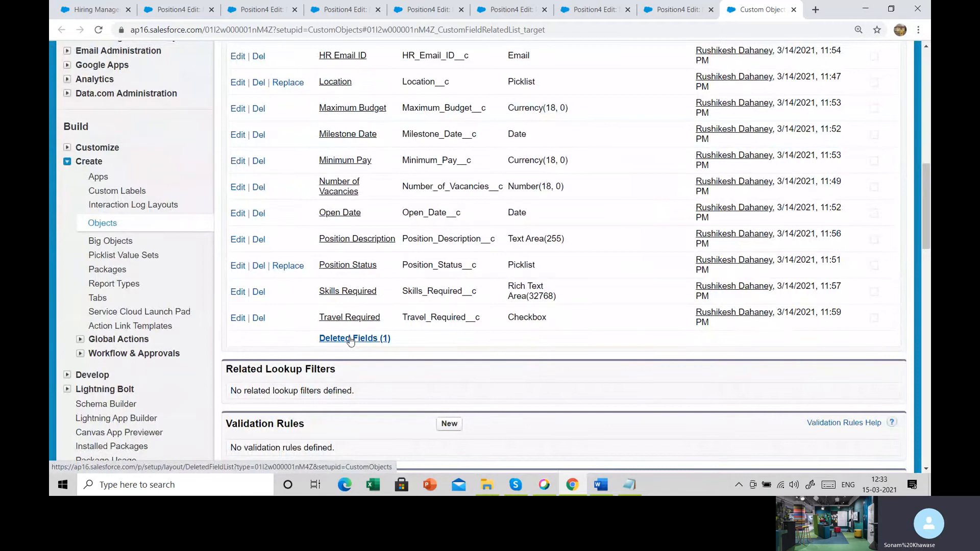
{"action": "left_click", "coordinate": [350, 338]}
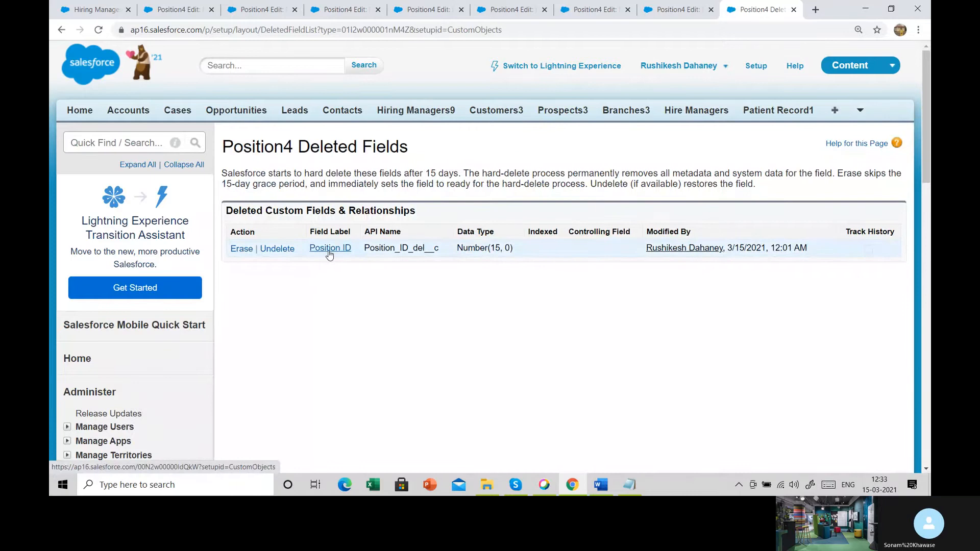
{"action": "left_click", "coordinate": [274, 249]}
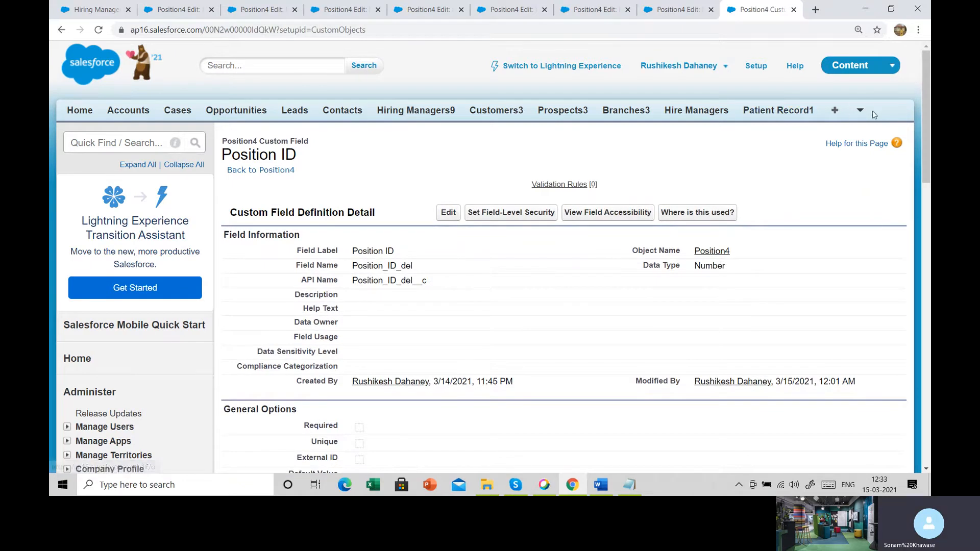
- Start a new Positions4 record and highlight the restored Position ID label on the form
{"action": "left_click", "coordinate": [859, 115]}
{"action": "left_click", "coordinate": [842, 132]}
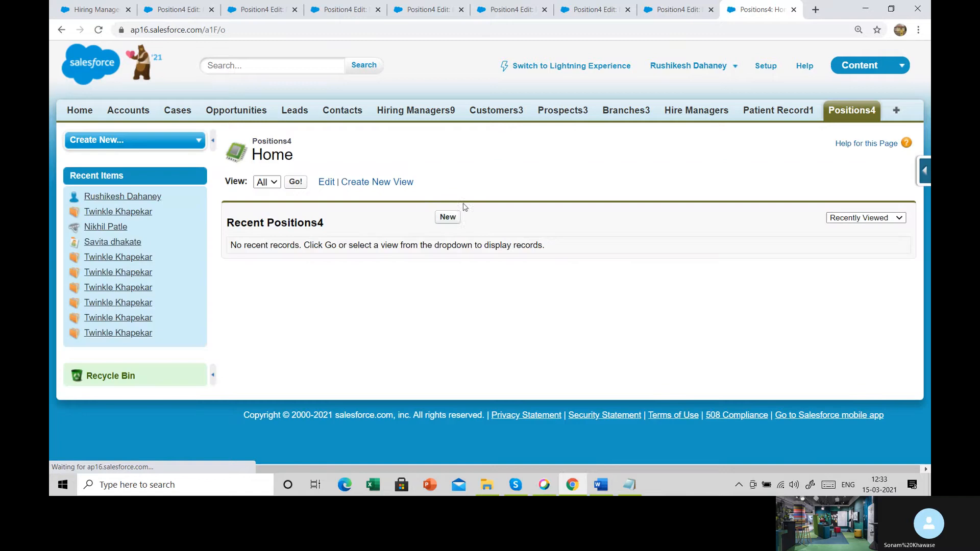
{"action": "left_click", "coordinate": [448, 216]}
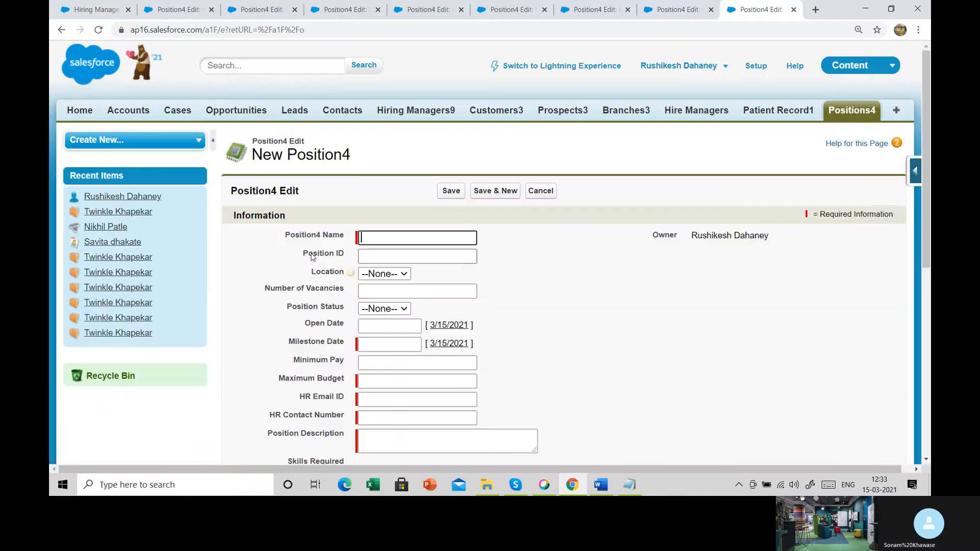
{"action": "left_click_drag", "start_coordinate": [312, 253], "coordinate": [350, 256]}
{"action": "left_click", "coordinate": [551, 273]}
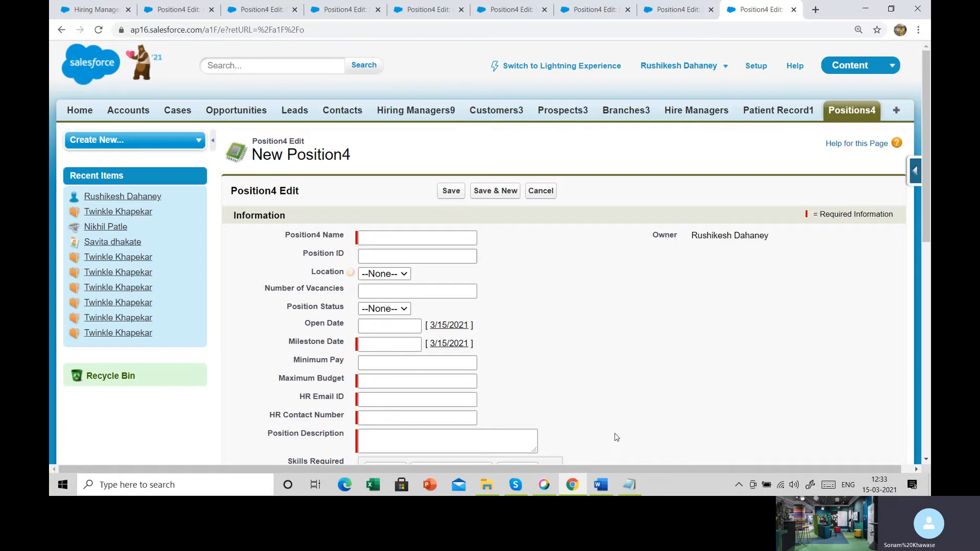
- Switch to the Notepad notes and highlight the Position field list, the Hiring Manager assignment, and the Hiring Manager object name
{"action": "left_click", "coordinate": [630, 484]}
{"action": "scroll", "coordinate": [250, 223], "scroll_direction": "down", "scroll_amount": 1}
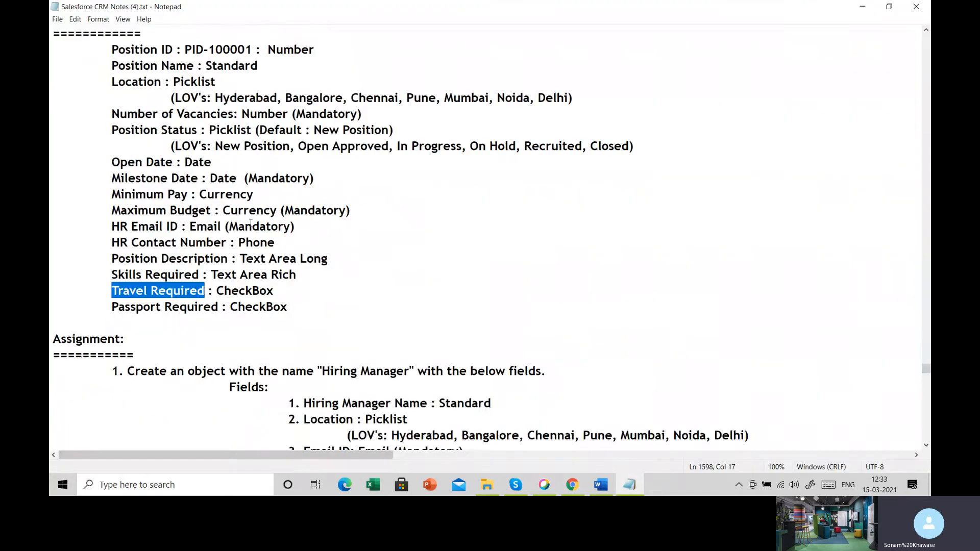
{"action": "left_click_drag", "start_coordinate": [112, 49], "coordinate": [296, 321]}
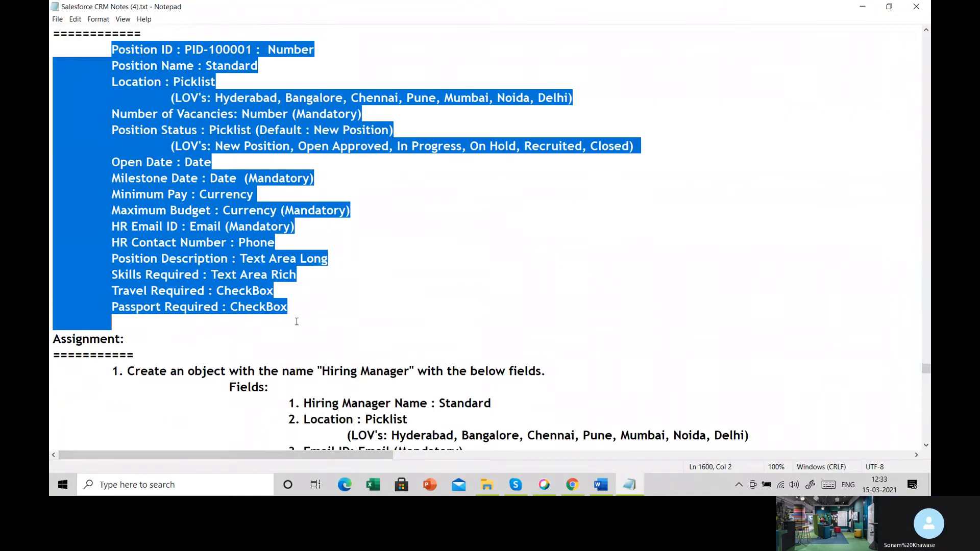
{"action": "scroll", "coordinate": [221, 133], "scroll_direction": "down", "scroll_amount": 5}
{"action": "left_click_drag", "start_coordinate": [107, 129], "coordinate": [541, 232]}
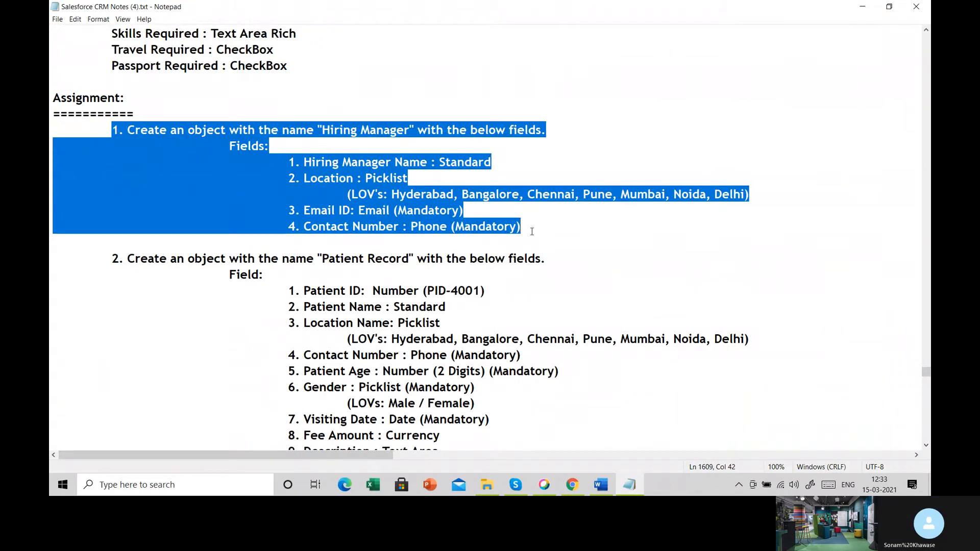
{"action": "left_click", "coordinate": [531, 231]}
{"action": "left_click_drag", "start_coordinate": [324, 132], "coordinate": [411, 132]}
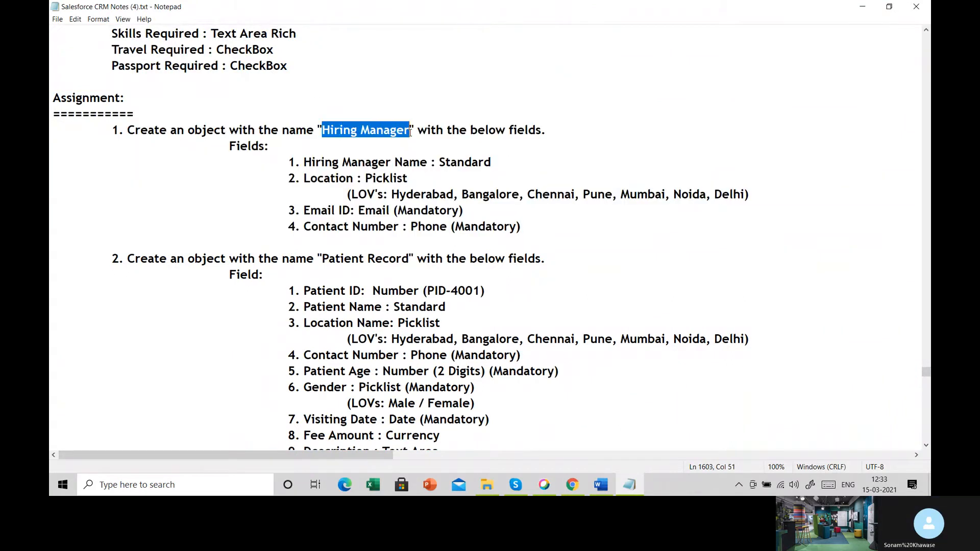
{"action": "left_click", "coordinate": [286, 158]}
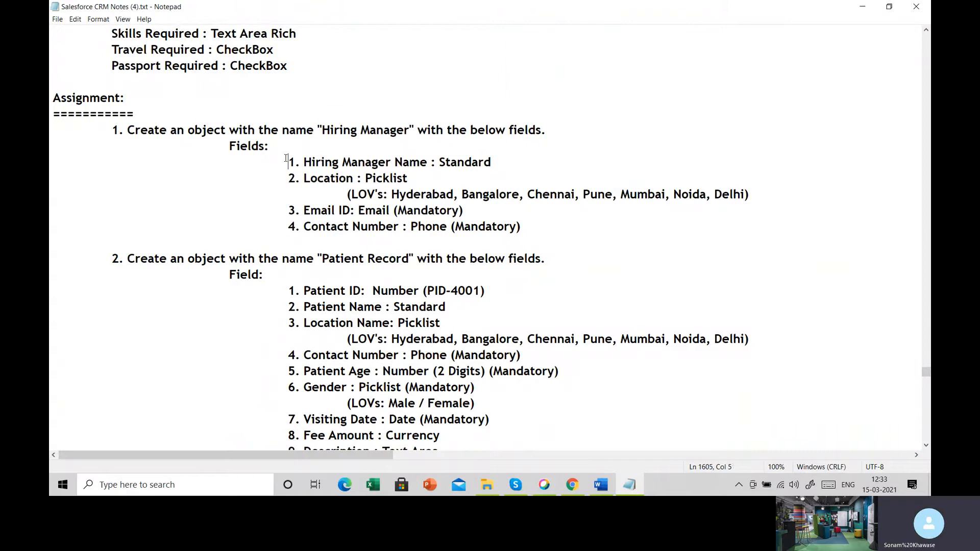
- Highlight the Hiring Manager assignment's fields, and the Patient Record assignment's object name and fields in the notes
{"action": "left_click_drag", "start_coordinate": [288, 162], "coordinate": [496, 162]}
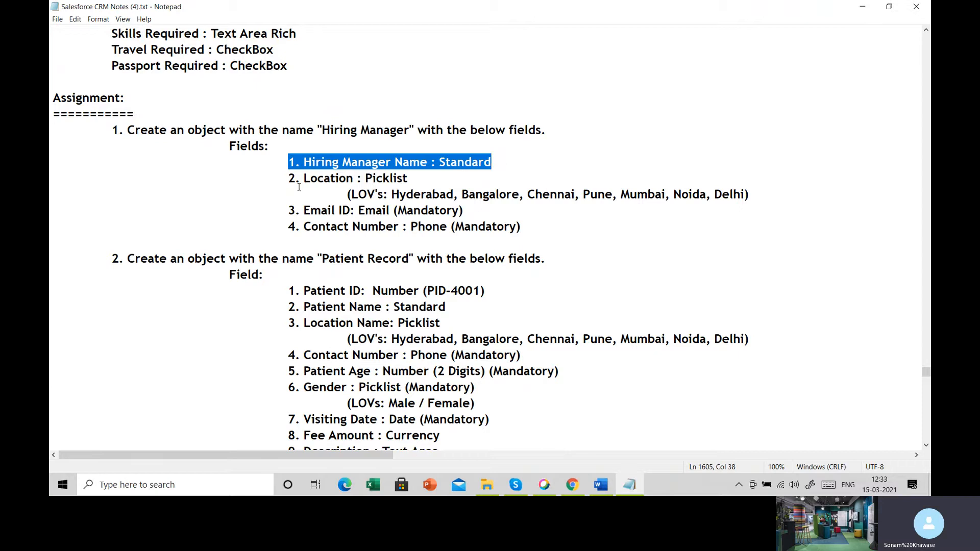
{"action": "left_click_drag", "start_coordinate": [288, 178], "coordinate": [471, 228]}
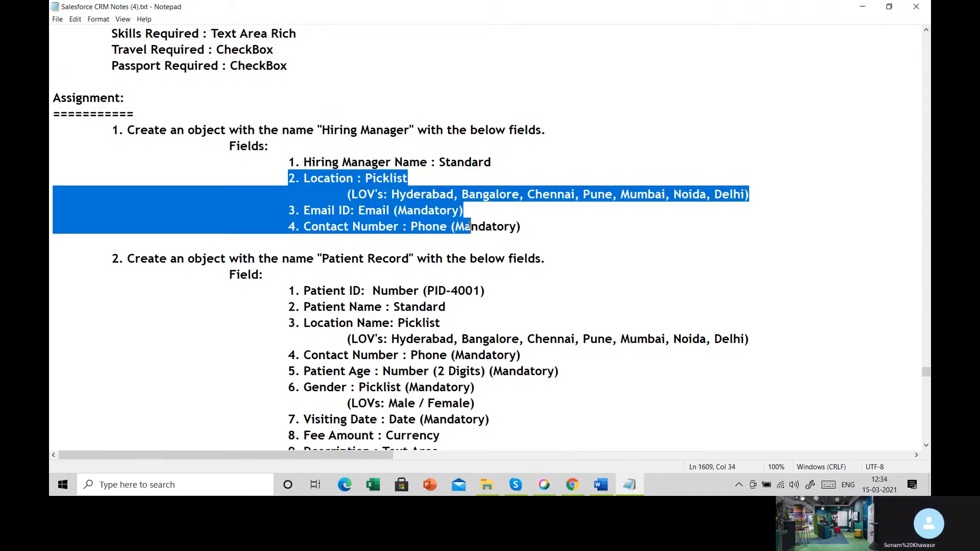
{"action": "scroll", "coordinate": [383, 172], "scroll_direction": "down", "scroll_amount": 2}
{"action": "left_click_drag", "start_coordinate": [322, 162], "coordinate": [414, 163]}
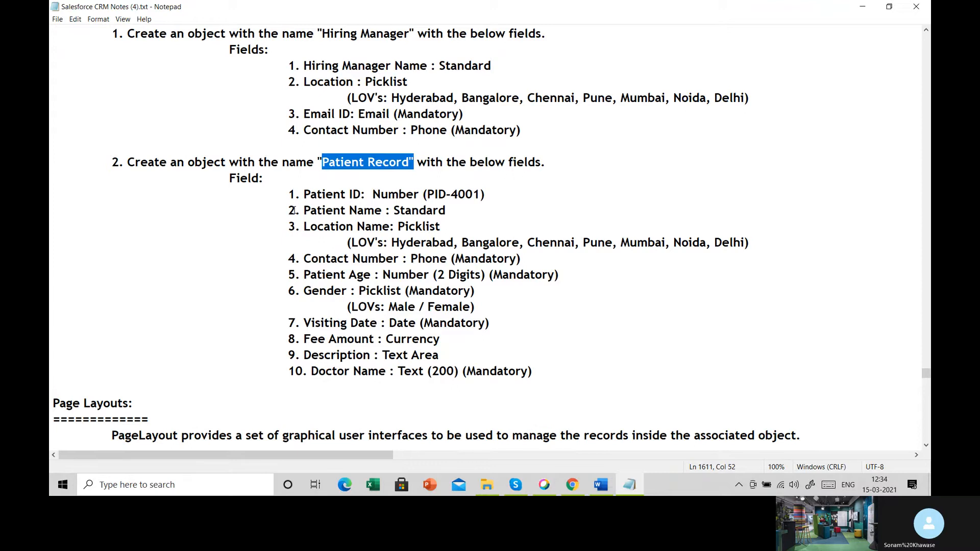
{"action": "left_click_drag", "start_coordinate": [294, 209], "coordinate": [461, 212]}
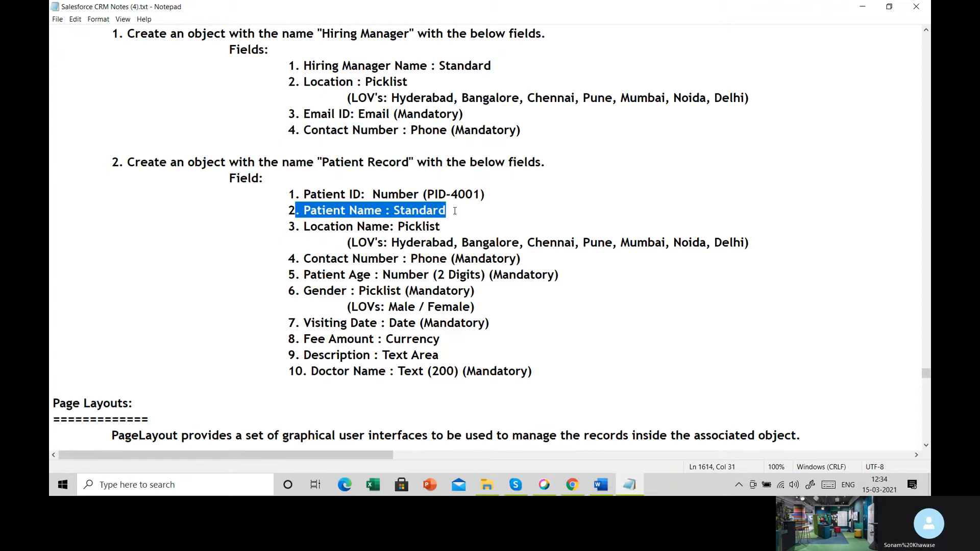
{"action": "left_click_drag", "start_coordinate": [289, 226], "coordinate": [528, 368]}
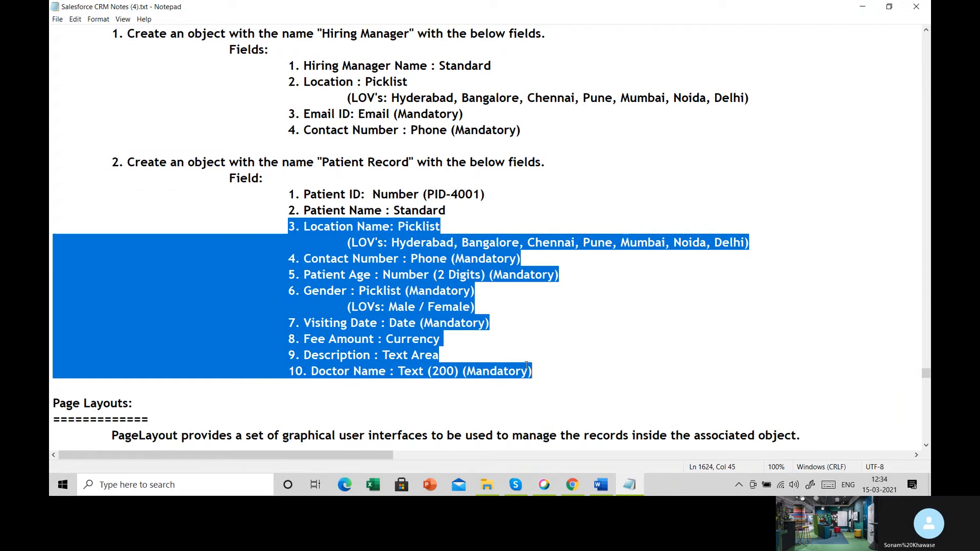
{"action": "left_click", "coordinate": [504, 344]}
{"action": "left_click_drag", "start_coordinate": [385, 328], "coordinate": [450, 353]}
{"action": "left_click", "coordinate": [462, 355]}
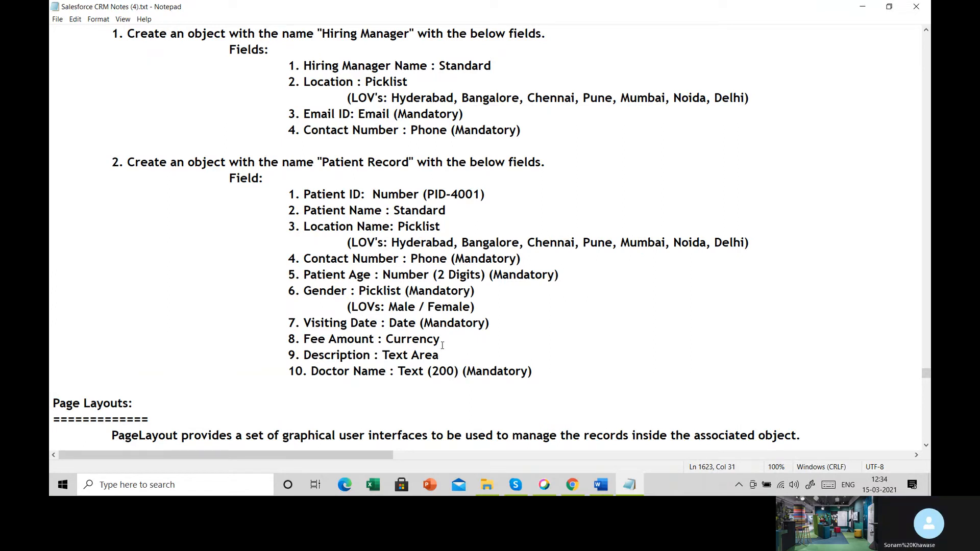
- Look over the Page Layouts section of the notes, including its table of objects and default layout names
{"action": "scroll", "coordinate": [444, 347], "scroll_direction": "down", "scroll_amount": 7}
{"action": "scroll", "coordinate": [442, 345], "scroll_direction": "down", "scroll_amount": 1}
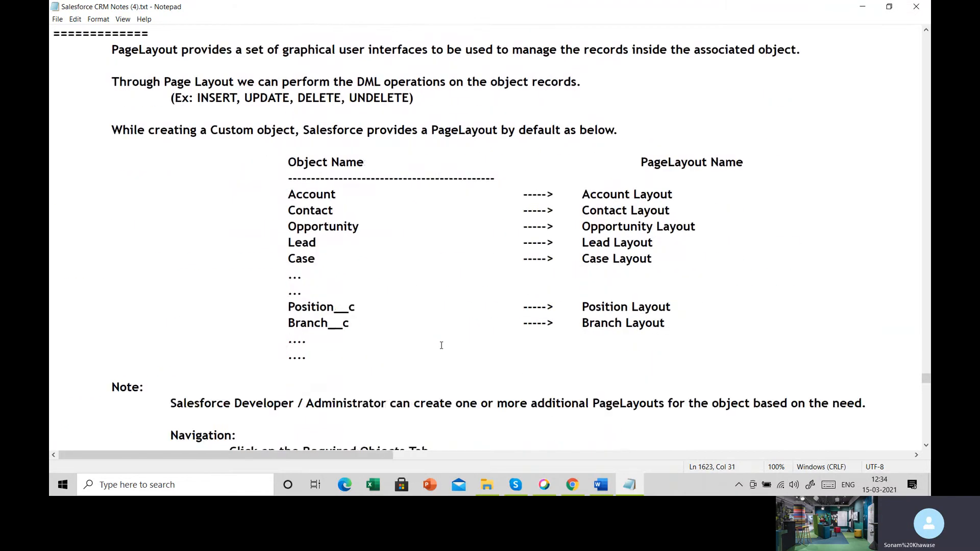
{"action": "scroll", "coordinate": [441, 345], "scroll_direction": "up", "scroll_amount": 1}
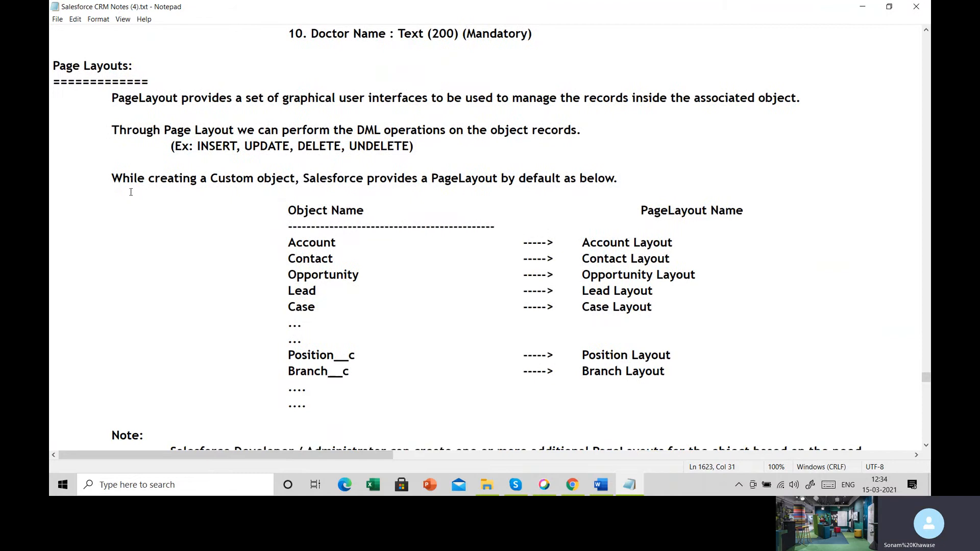
- Switch to Salesforce in Chrome, open a new Account form, and examine its sections, highlighting the Address Information heading
{"action": "left_click", "coordinate": [571, 486]}
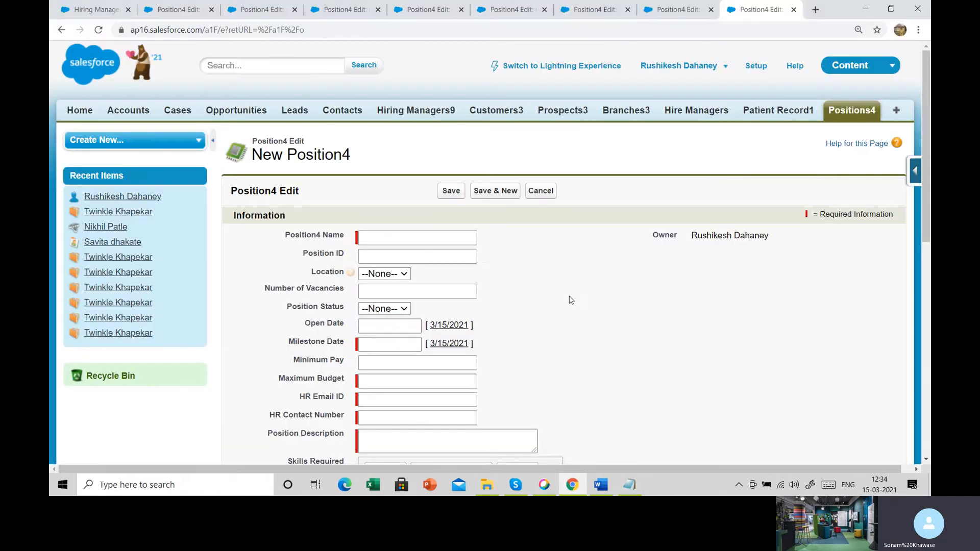
{"action": "left_click", "coordinate": [129, 113]}
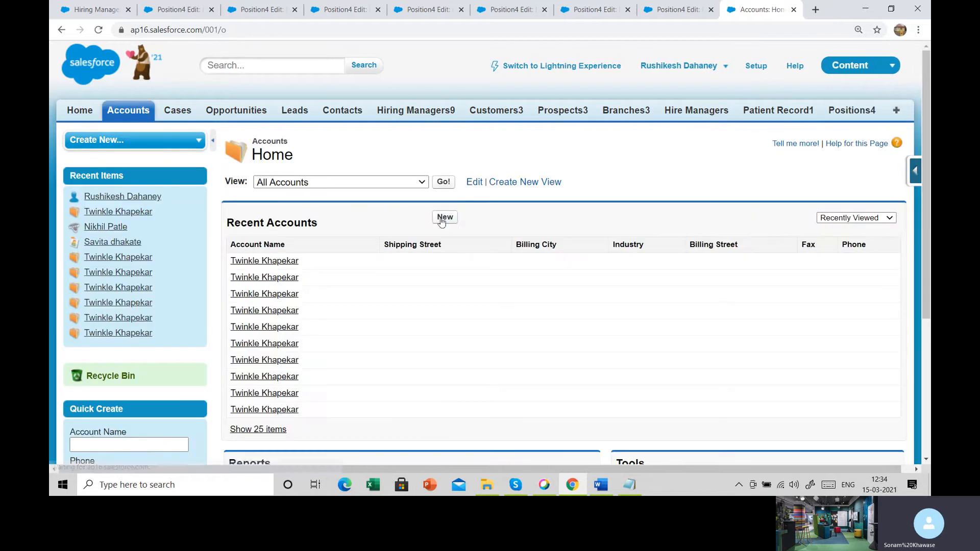
{"action": "left_click", "coordinate": [439, 220]}
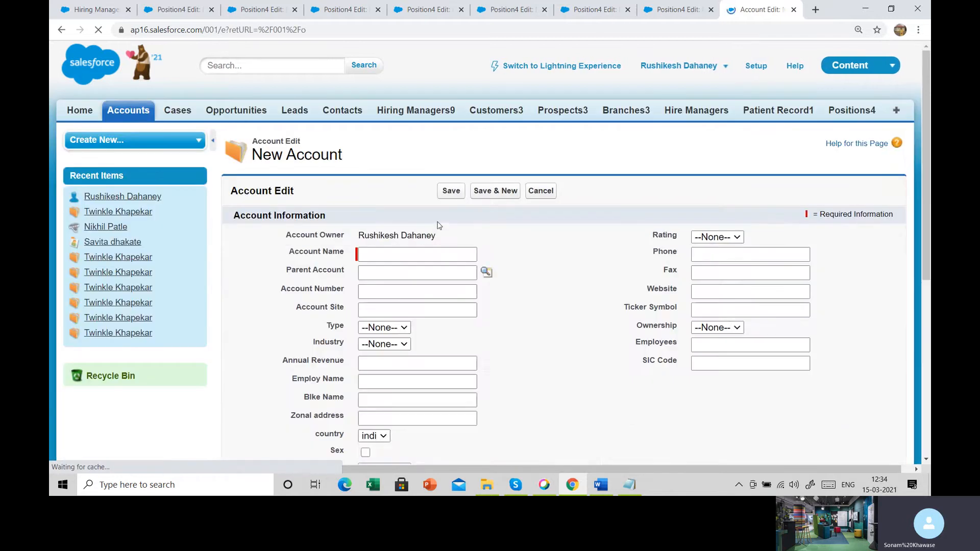
{"action": "scroll", "coordinate": [438, 223], "scroll_direction": "down", "scroll_amount": 2}
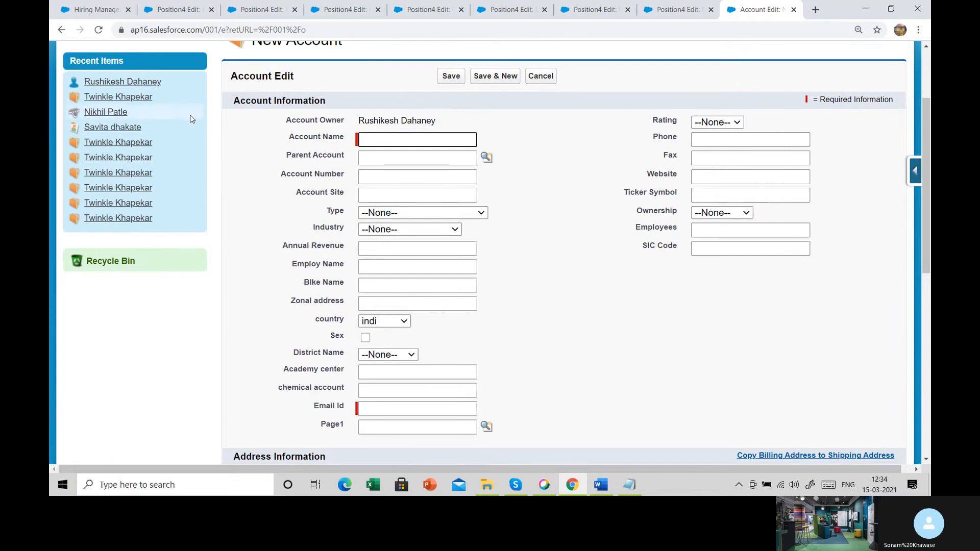
{"action": "left_click_drag", "start_coordinate": [240, 100], "coordinate": [341, 101]}
{"action": "scroll", "coordinate": [435, 190], "scroll_direction": "down", "scroll_amount": 1}
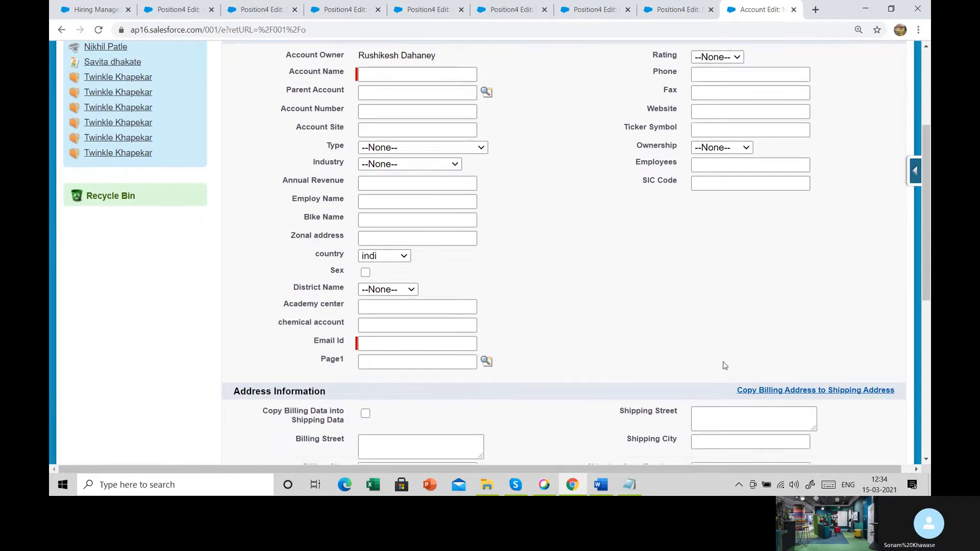
{"action": "scroll", "coordinate": [525, 316], "scroll_direction": "down", "scroll_amount": 4}
{"action": "scroll", "coordinate": [525, 316], "scroll_direction": "down", "scroll_amount": 1}
{"action": "left_click_drag", "start_coordinate": [230, 112], "coordinate": [360, 121]}
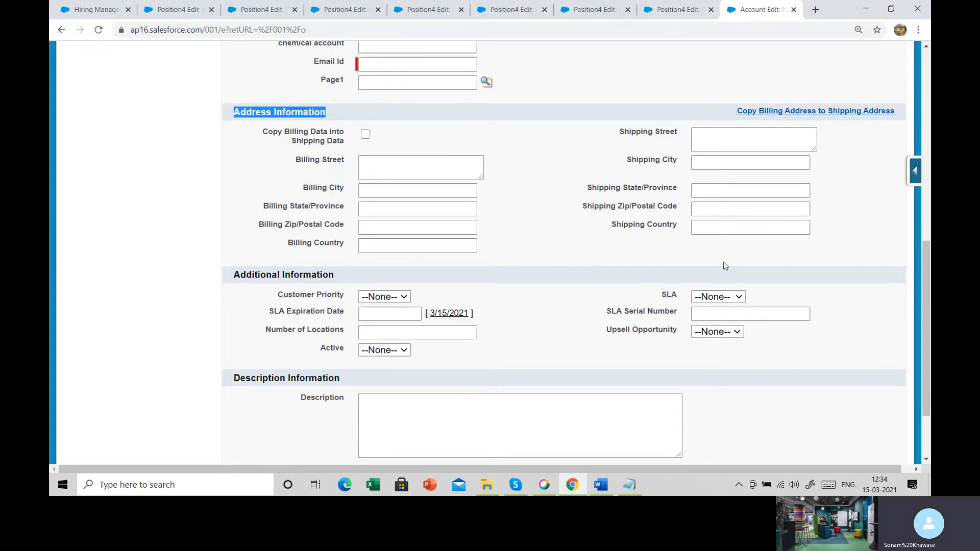
{"action": "scroll", "coordinate": [400, 270], "scroll_direction": "up", "scroll_amount": 5}
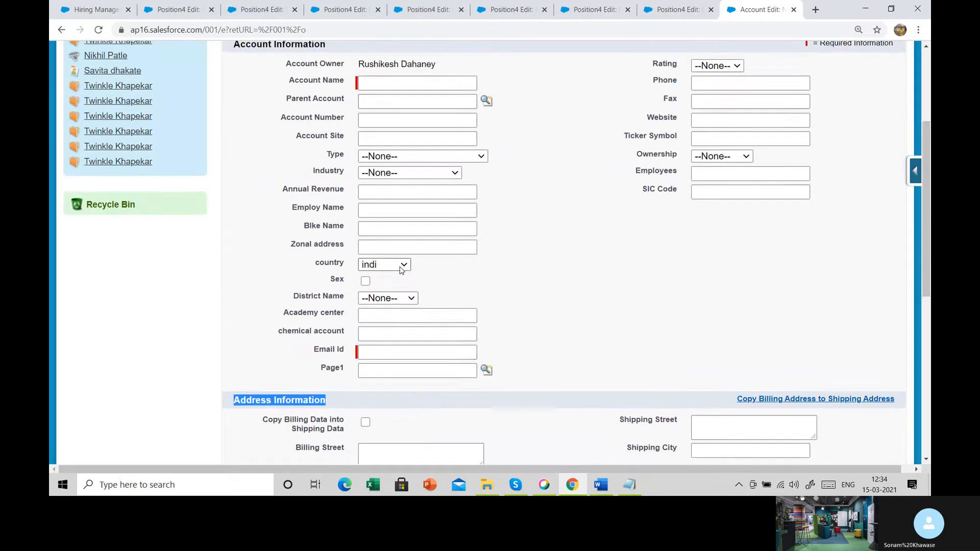
{"action": "scroll", "coordinate": [401, 270], "scroll_direction": "up", "scroll_amount": 3}
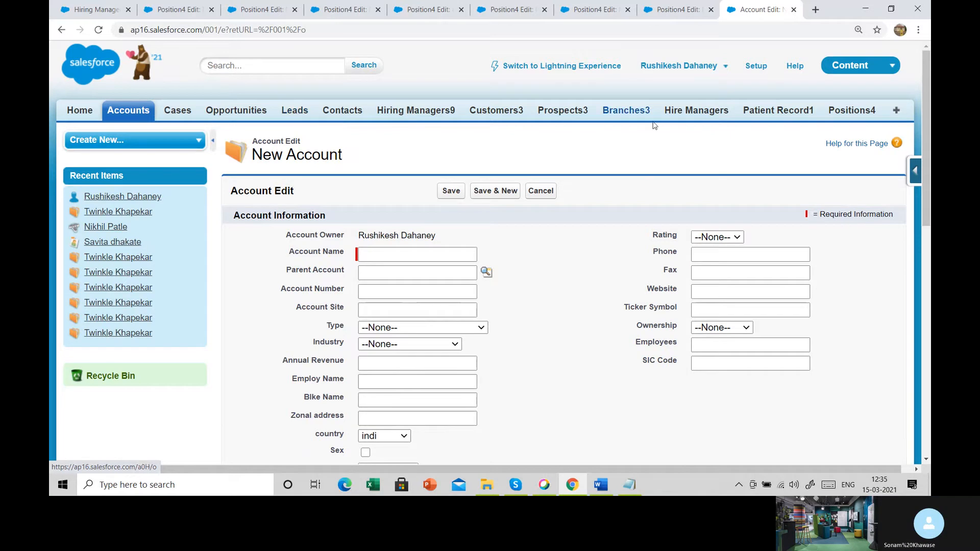
- Open a new Positions4 record form and review its Information section through the Skills Required field
{"action": "left_click", "coordinate": [860, 114]}
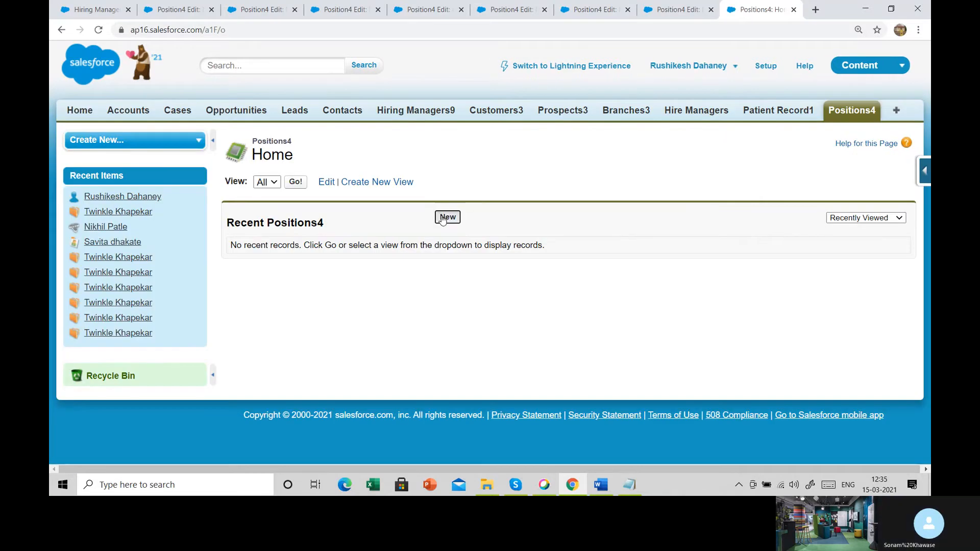
{"action": "left_click", "coordinate": [445, 218]}
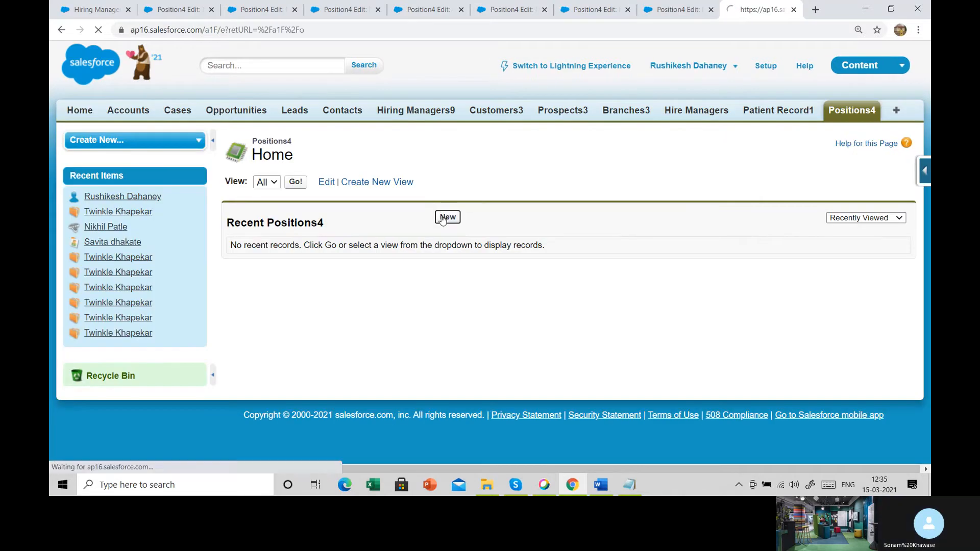
{"action": "scroll", "coordinate": [443, 253], "scroll_direction": "down", "scroll_amount": 5}
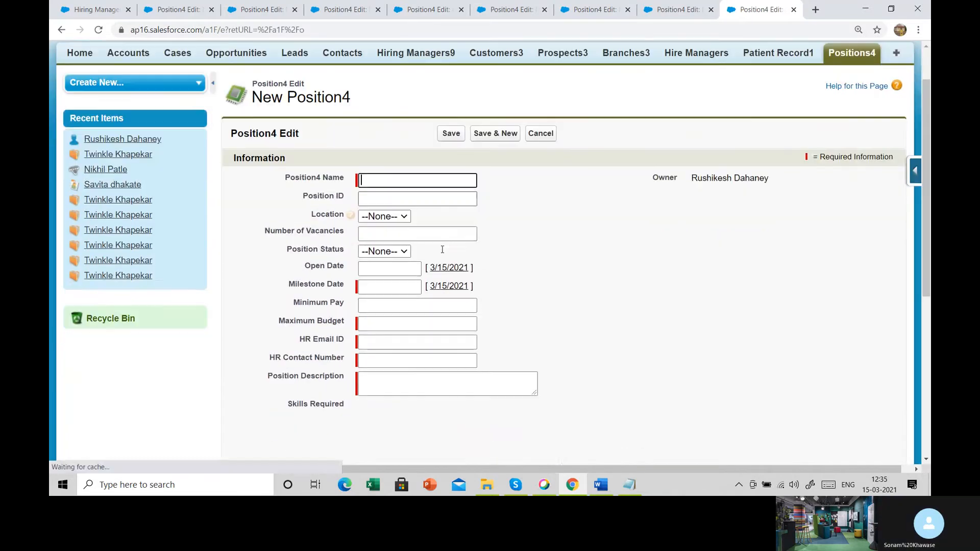
{"action": "scroll", "coordinate": [442, 253], "scroll_direction": "down", "scroll_amount": 4}
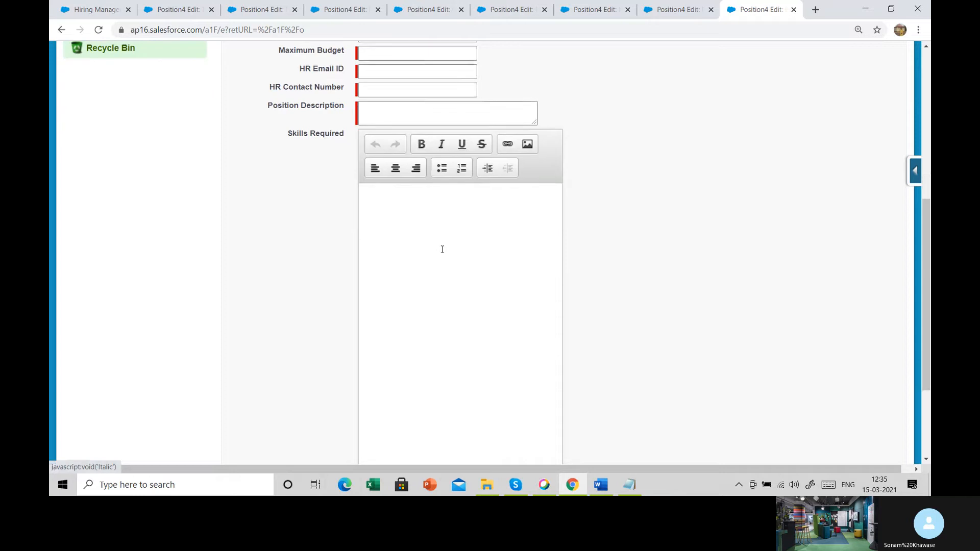
{"action": "scroll", "coordinate": [442, 249], "scroll_direction": "up", "scroll_amount": 9}
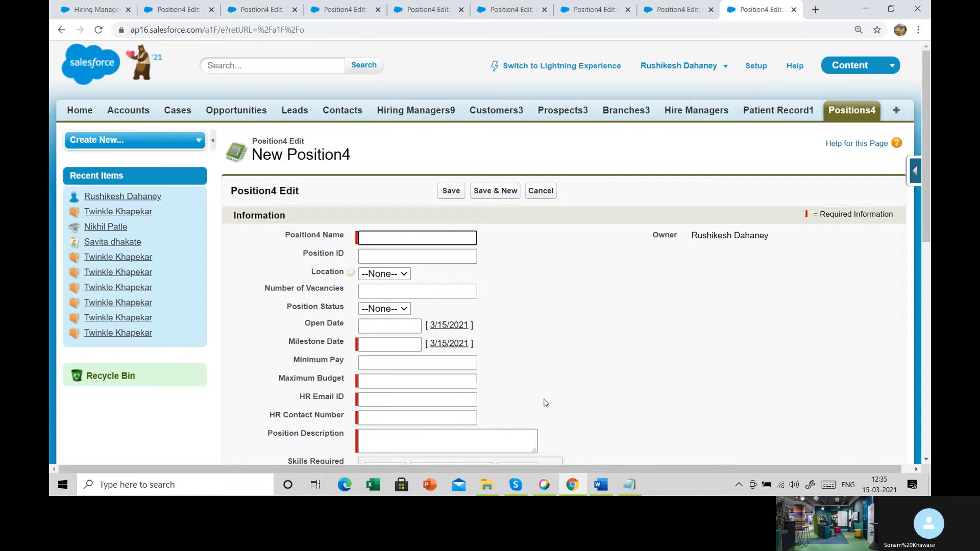
- Switch to the Notepad notes, highlight the Page Layouts heading, and review the list of page layout customizations
{"action": "left_click", "coordinate": [631, 490]}
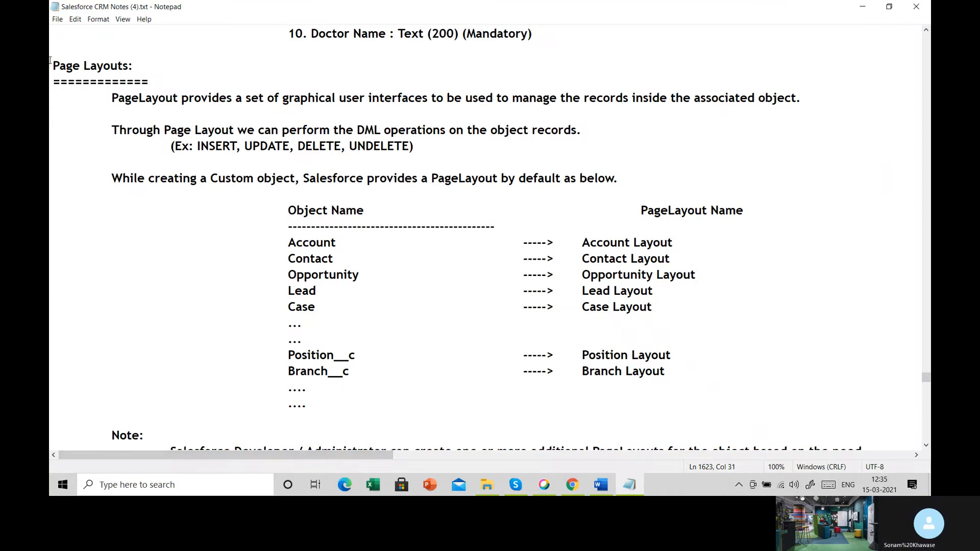
{"action": "left_click_drag", "start_coordinate": [53, 65], "coordinate": [145, 60]}
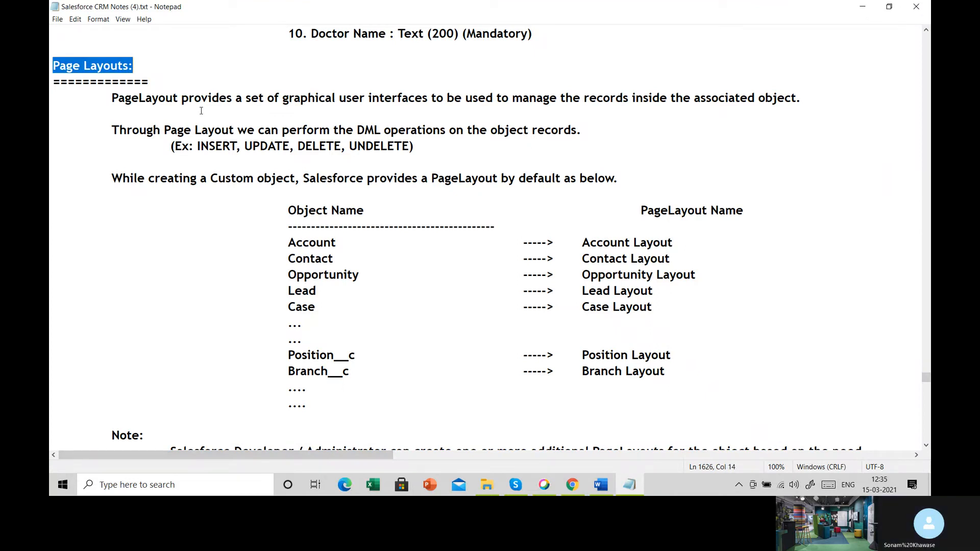
{"action": "scroll", "coordinate": [201, 111], "scroll_direction": "down", "scroll_amount": 15}
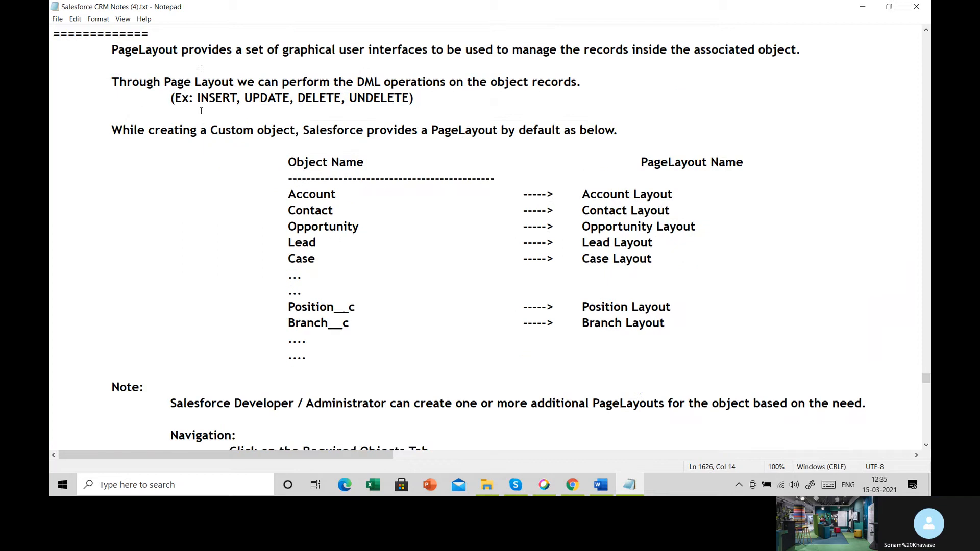
{"action": "scroll", "coordinate": [201, 110], "scroll_direction": "down", "scroll_amount": 12}
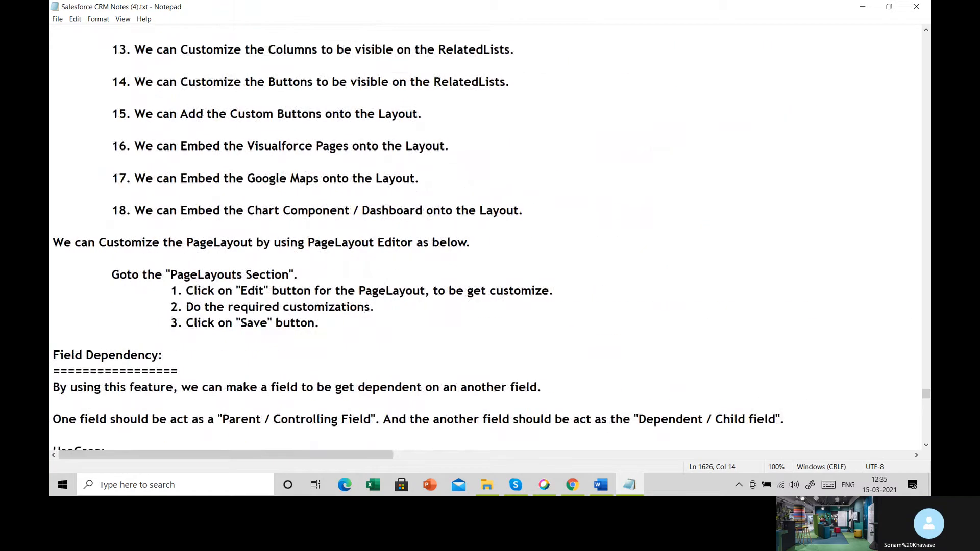
{"action": "scroll", "coordinate": [207, 119], "scroll_direction": "up", "scroll_amount": 13}
{"action": "scroll", "coordinate": [275, 177], "scroll_direction": "up", "scroll_amount": 1}
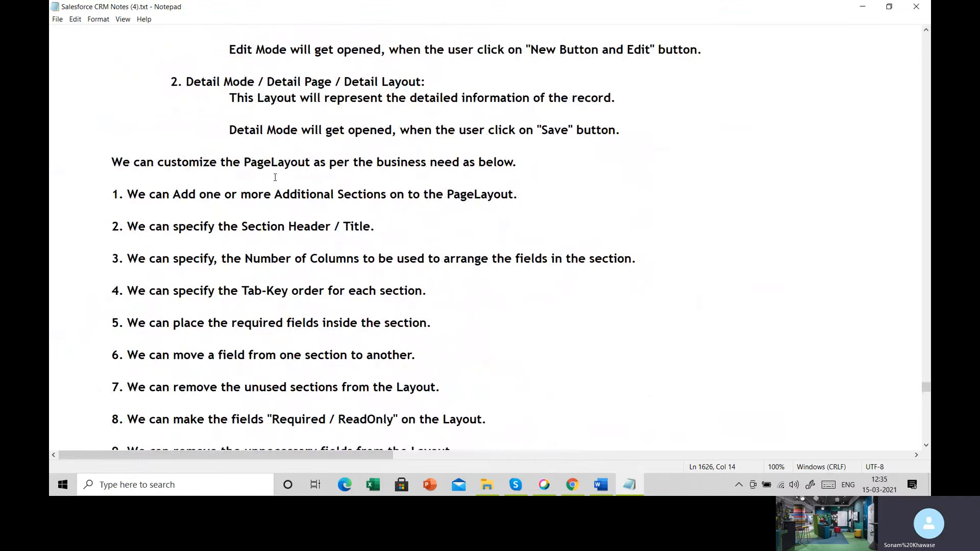
- Switch back to Salesforce and open the Position4 page layout for editing from the new record form
{"action": "left_click", "coordinate": [572, 484]}
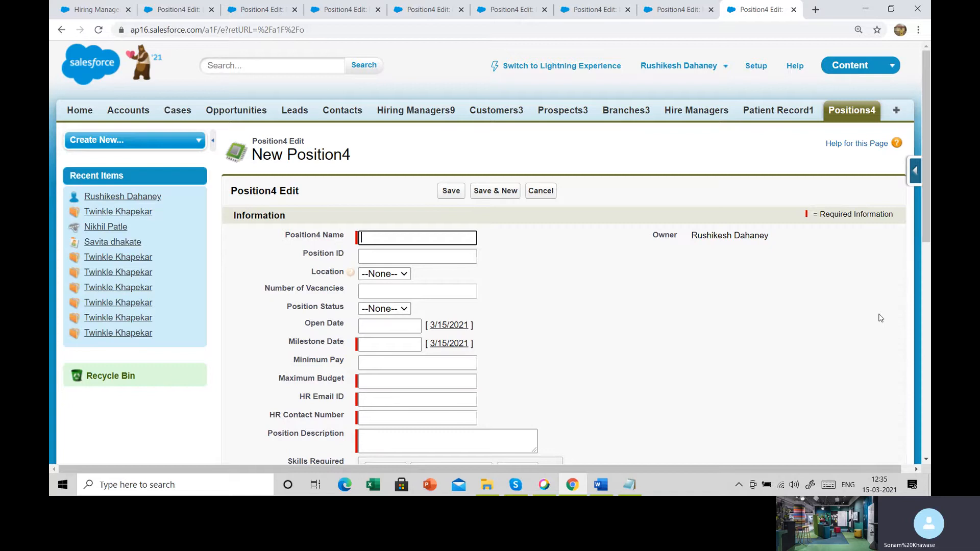
{"action": "key", "text": "super+d"}
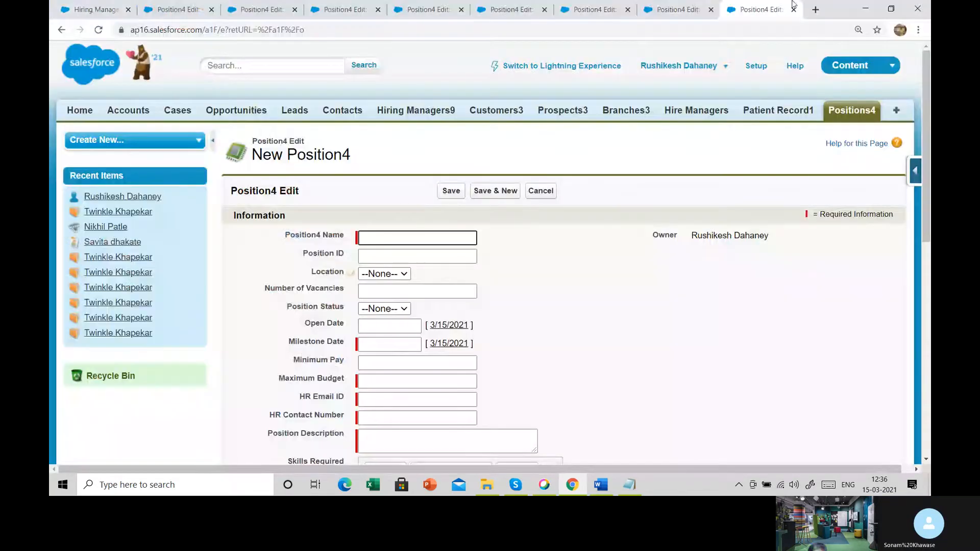
{"action": "left_click", "coordinate": [915, 172]}
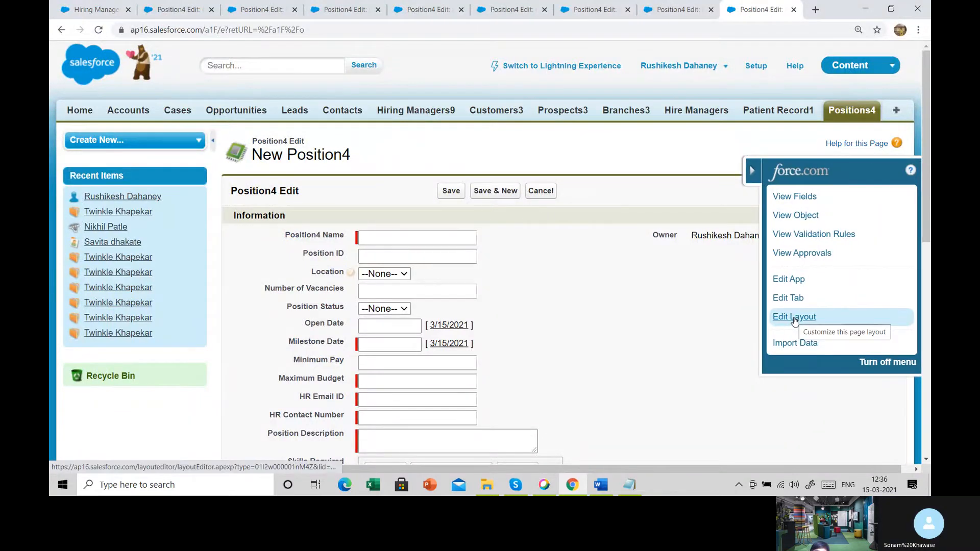
{"action": "left_click", "coordinate": [795, 318]}
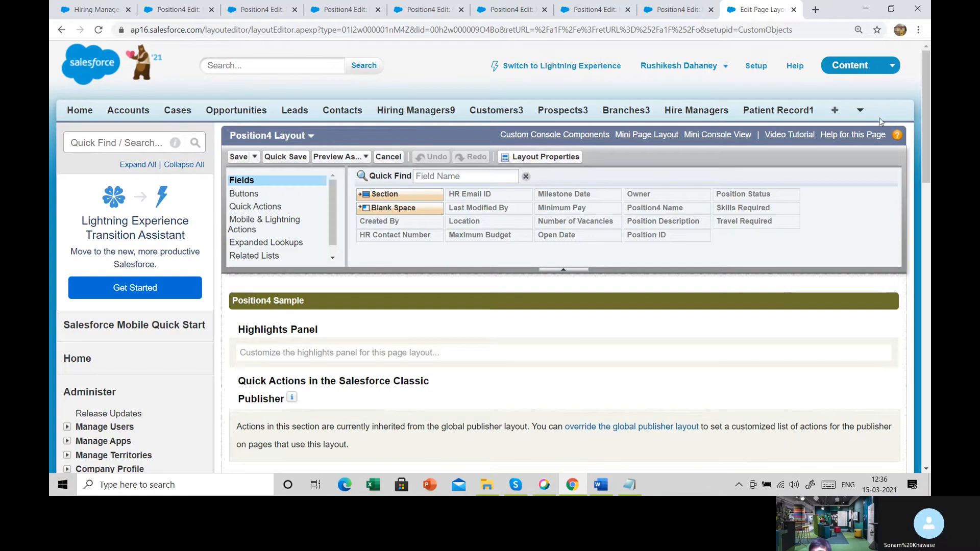
- Open a new Positions4 record form and reopen the Position4 page layout for editing from it
{"action": "left_click", "coordinate": [861, 112]}
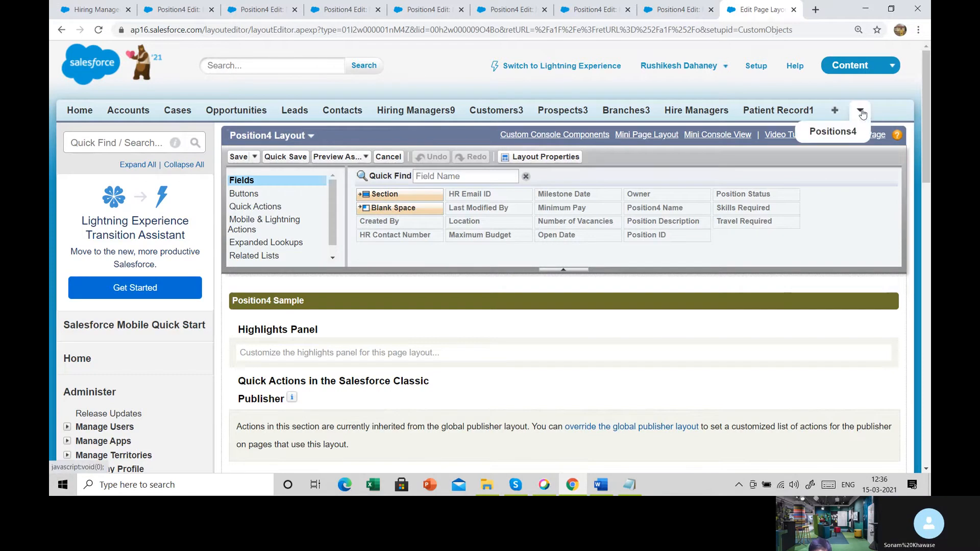
{"action": "left_click", "coordinate": [819, 134]}
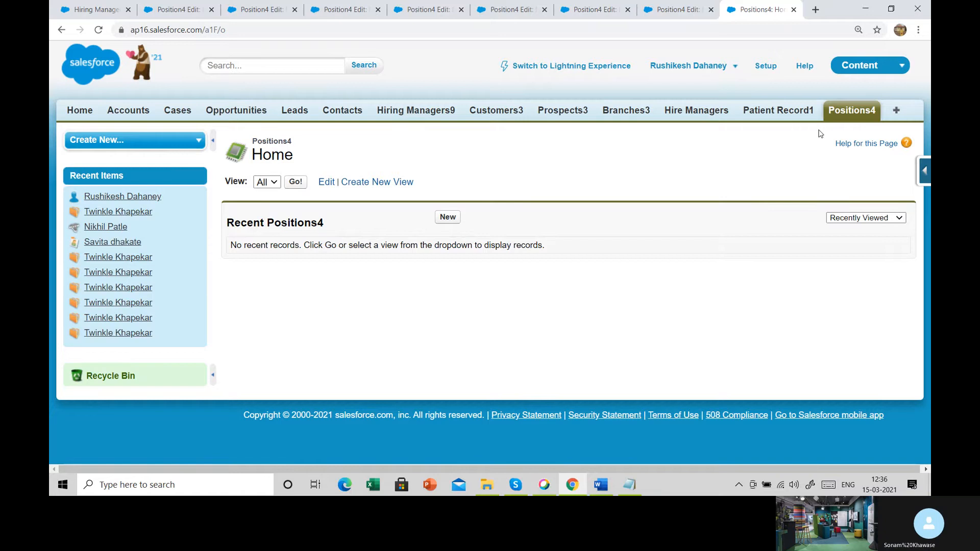
{"action": "left_click", "coordinate": [923, 171]}
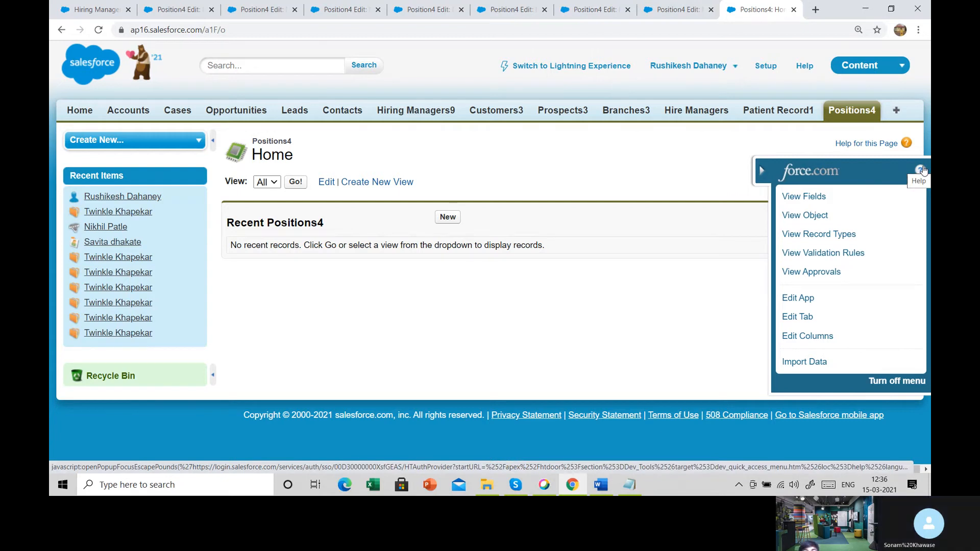
{"action": "left_click", "coordinate": [446, 218]}
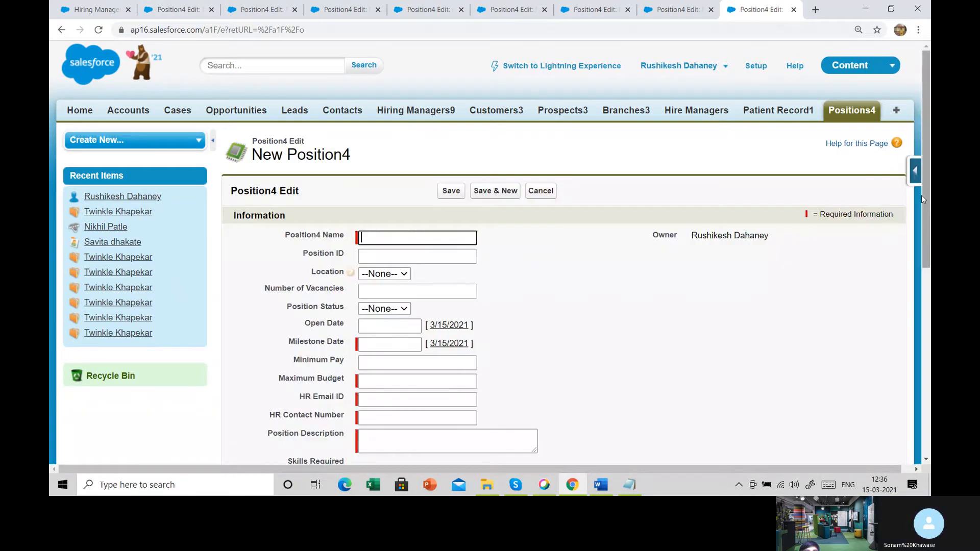
{"action": "left_click", "coordinate": [917, 178]}
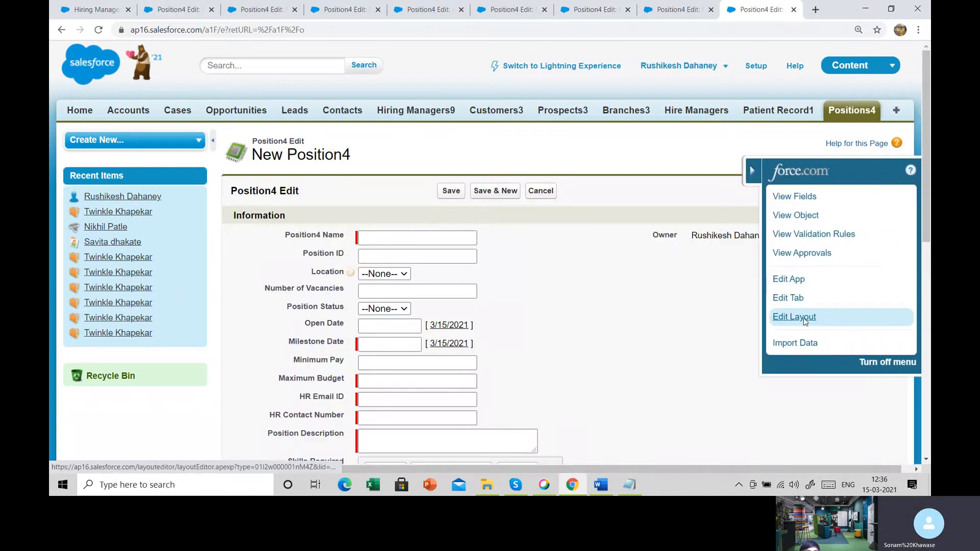
{"action": "left_click", "coordinate": [804, 319]}
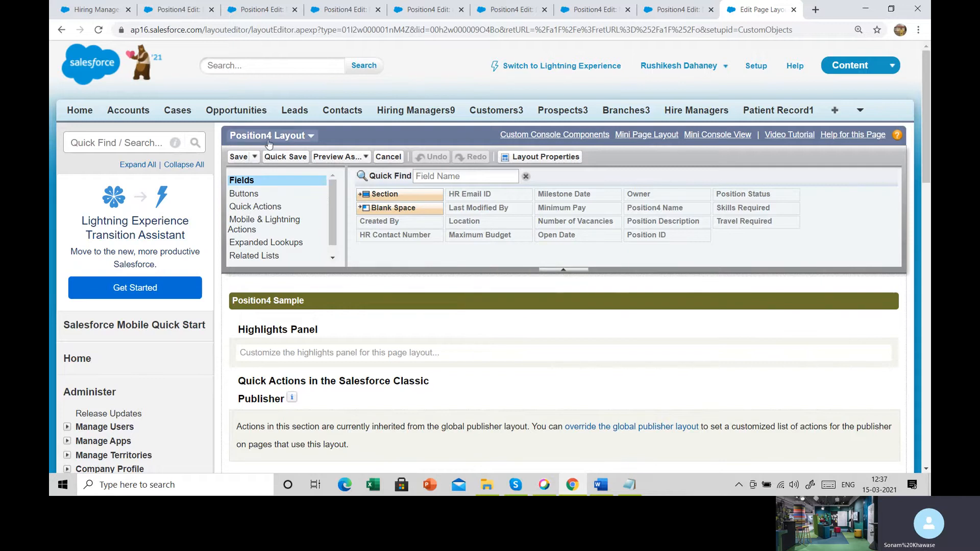
- Examine the Position4 layout from the Highlights Panel through the Information, System Information and Custom Links sections
{"action": "scroll", "coordinate": [520, 362], "scroll_direction": "down", "scroll_amount": 3}
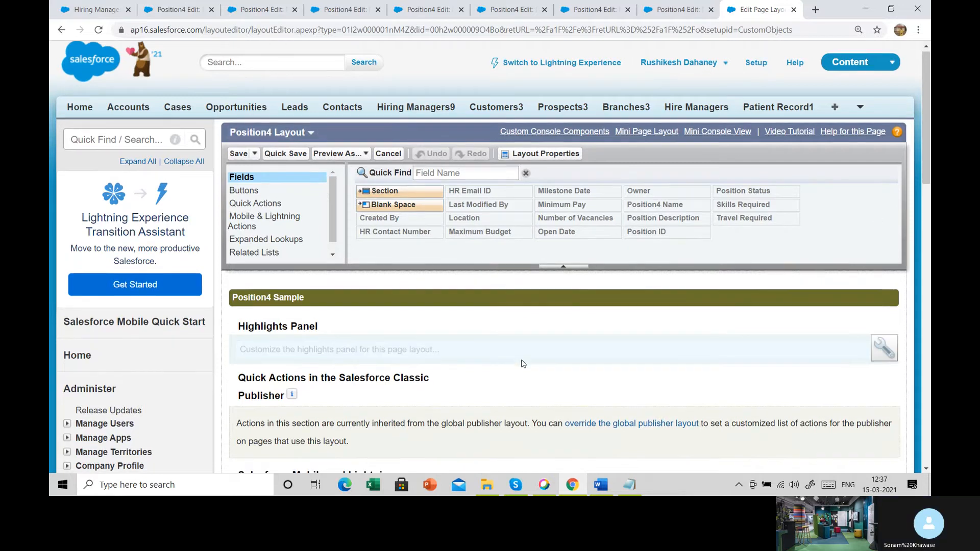
{"action": "scroll", "coordinate": [522, 363], "scroll_direction": "down", "scroll_amount": 15}
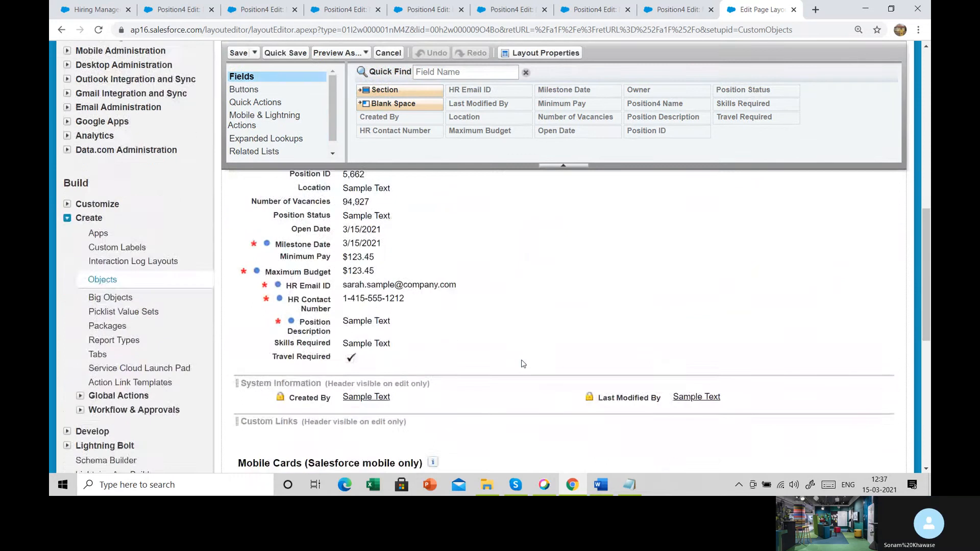
{"action": "scroll", "coordinate": [521, 363], "scroll_direction": "down", "scroll_amount": 2}
{"action": "scroll", "coordinate": [522, 363], "scroll_direction": "up", "scroll_amount": 15}
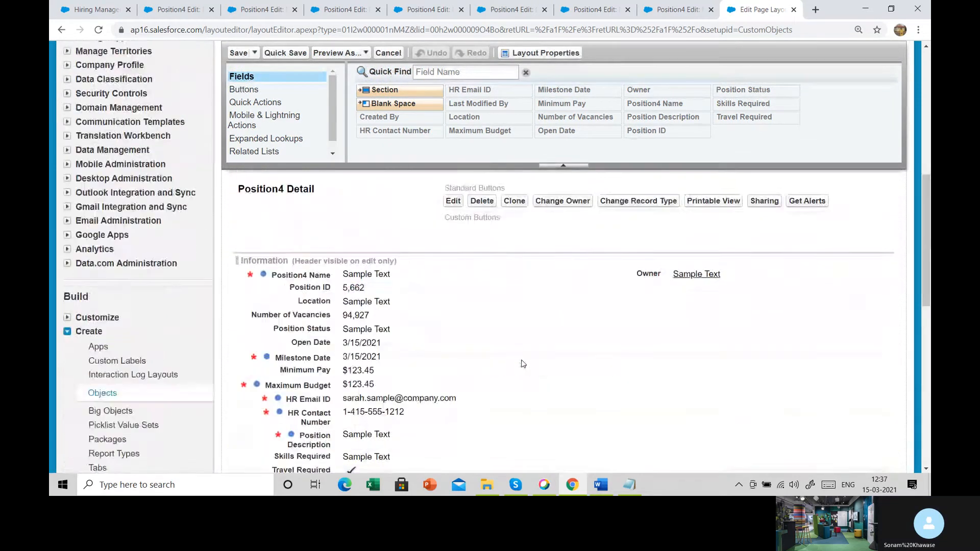
{"action": "scroll", "coordinate": [523, 363], "scroll_direction": "up", "scroll_amount": 8}
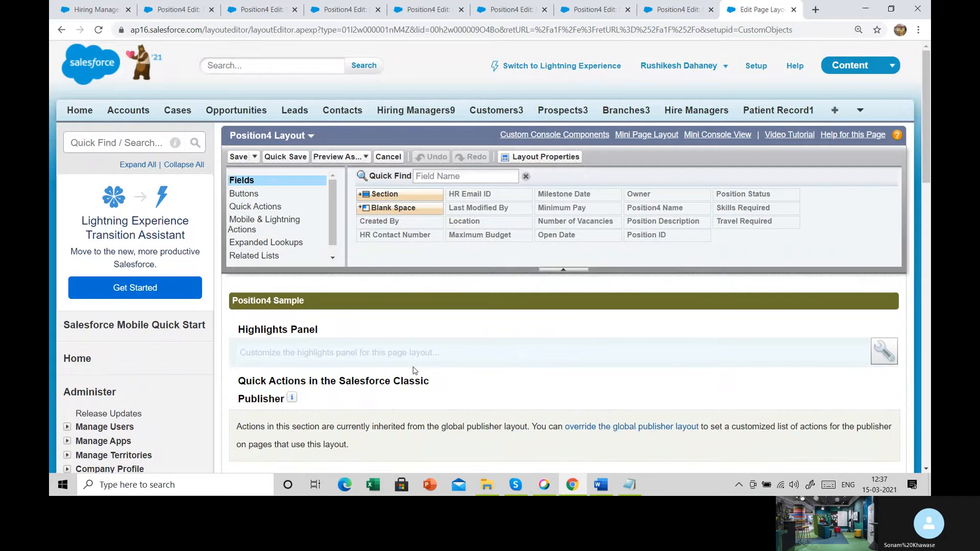
{"action": "scroll", "coordinate": [413, 371], "scroll_direction": "down", "scroll_amount": 10}
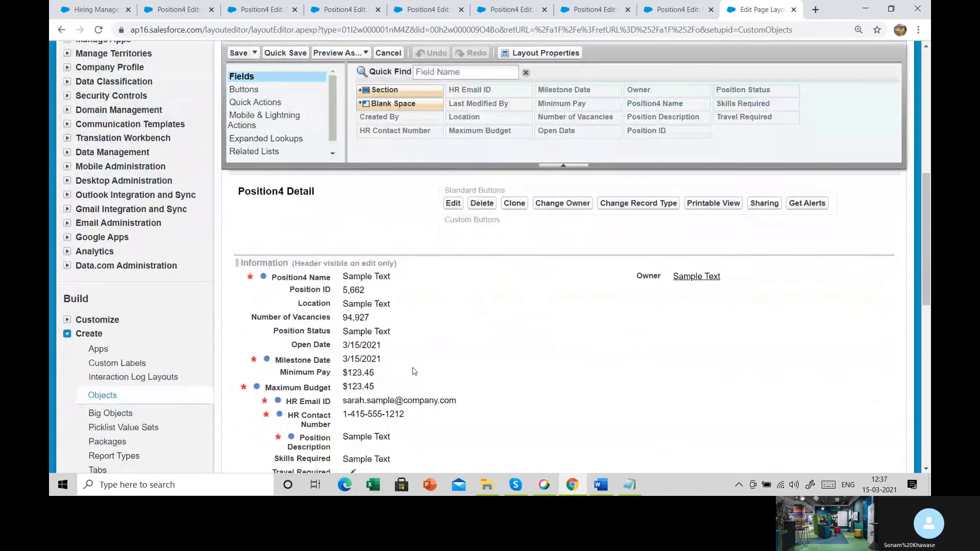
{"action": "scroll", "coordinate": [414, 370], "scroll_direction": "down", "scroll_amount": 1}
{"action": "scroll", "coordinate": [414, 371], "scroll_direction": "up", "scroll_amount": 1}
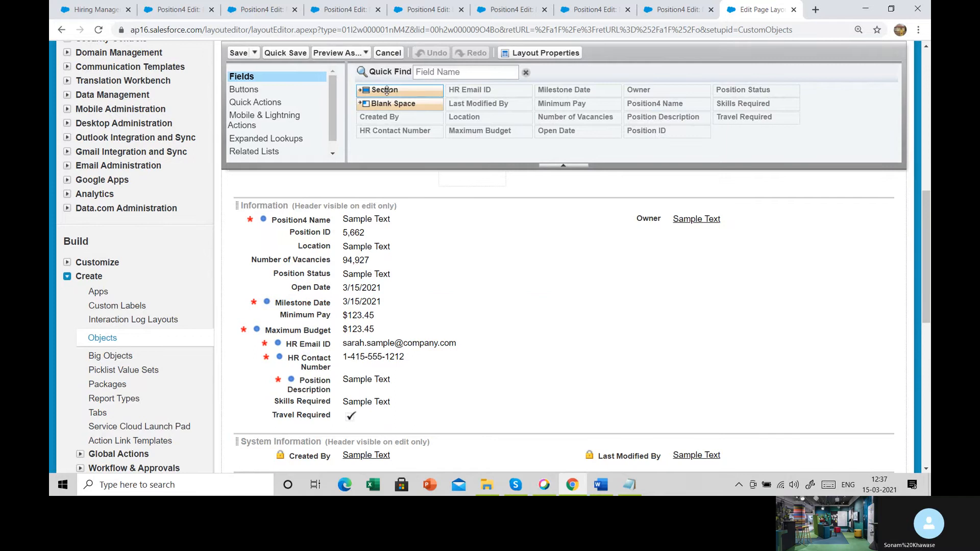
- Add a section between the Information and System Information sections of the layout and name it First Section
{"action": "left_click_drag", "start_coordinate": [385, 90], "coordinate": [393, 130]}
{"action": "left_click_drag", "start_coordinate": [398, 155], "coordinate": [464, 244]}
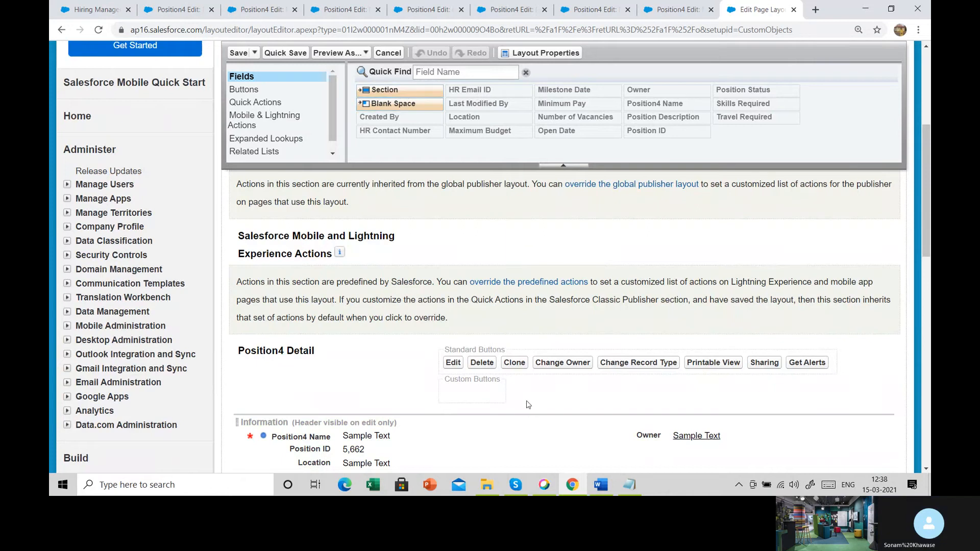
{"action": "scroll", "coordinate": [527, 404], "scroll_direction": "down", "scroll_amount": 5}
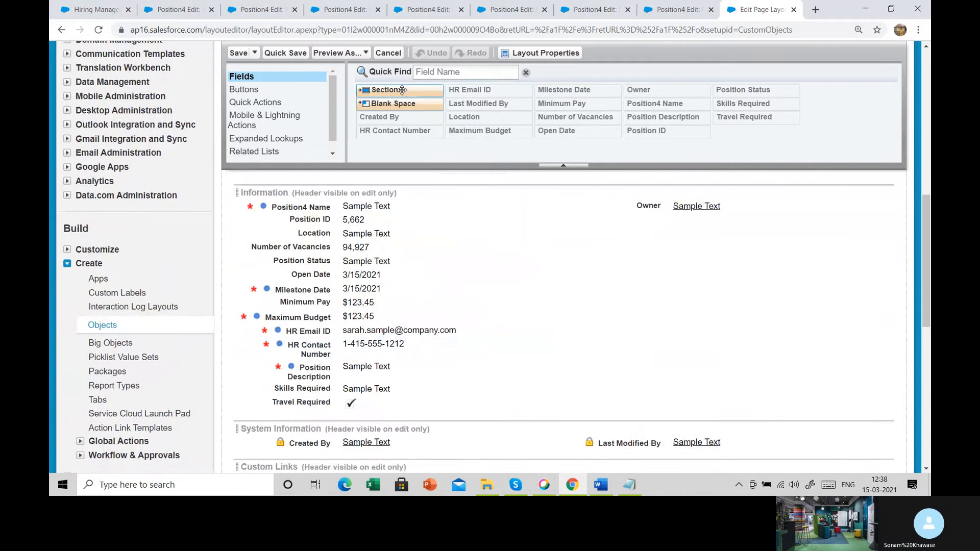
{"action": "left_click_drag", "start_coordinate": [402, 90], "coordinate": [433, 399]}
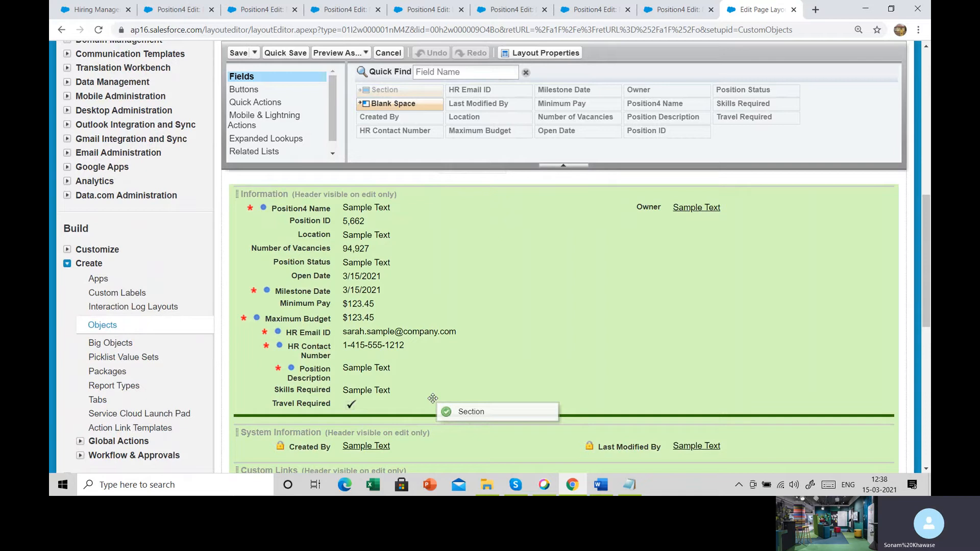
{"action": "left_click_drag", "start_coordinate": [432, 398], "coordinate": [437, 405]}
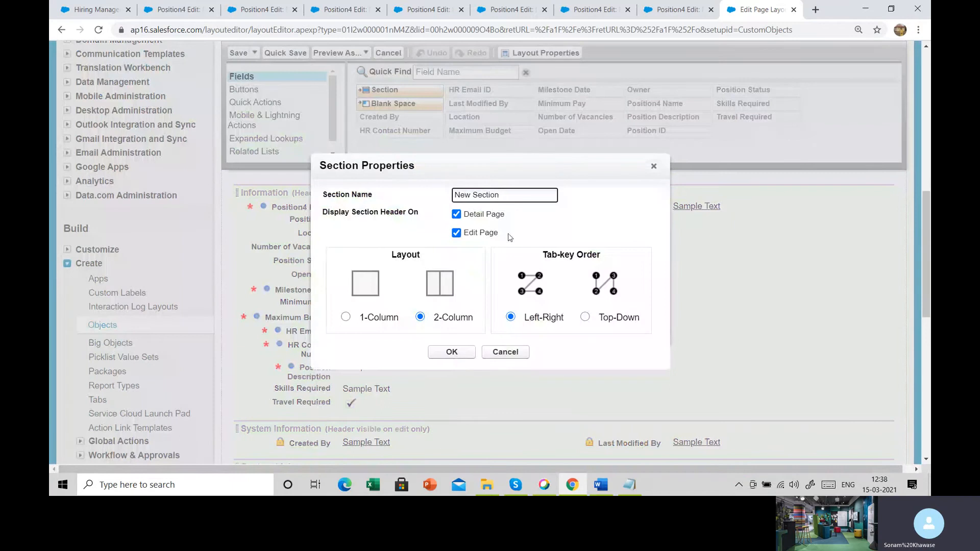
{"action": "double_click", "coordinate": [461, 195]}
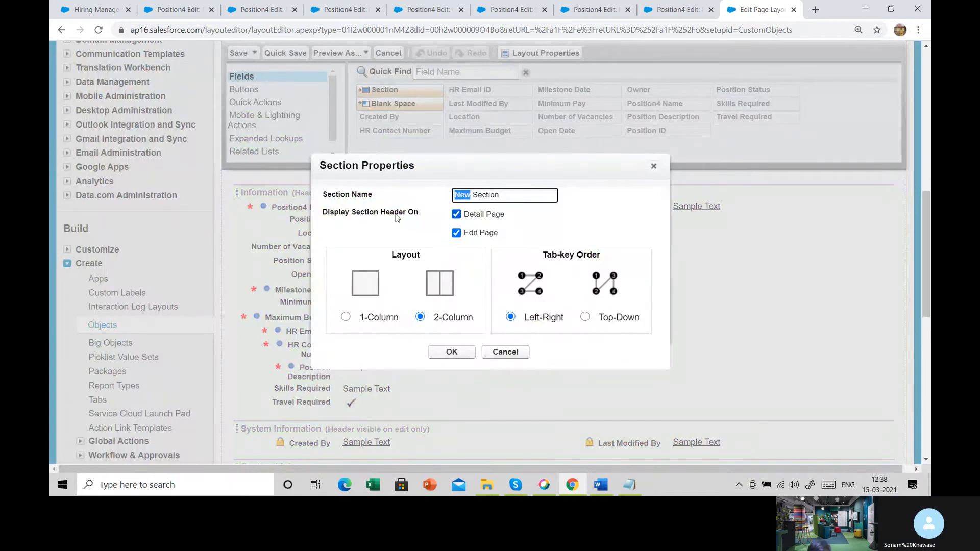
{"action": "type", "text": "First"}
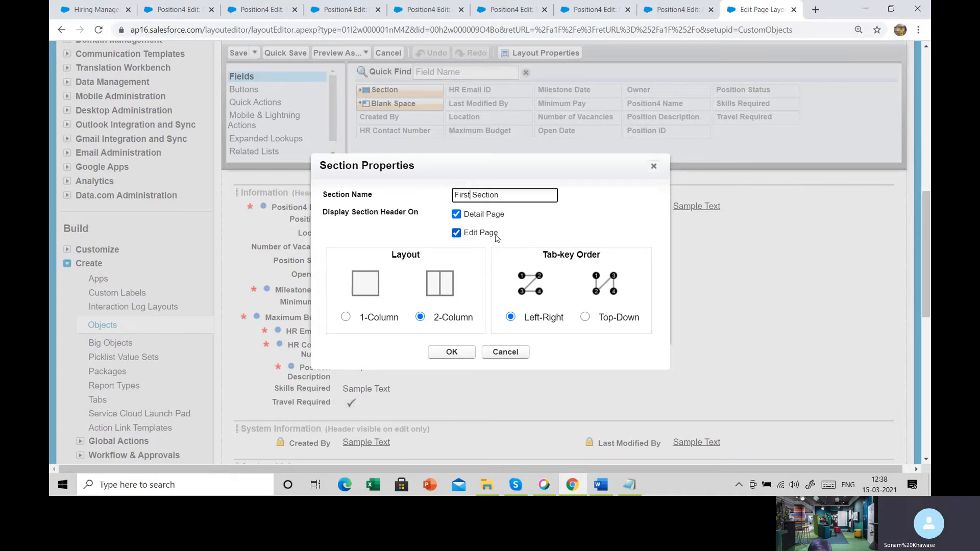
{"action": "scroll", "coordinate": [495, 237], "scroll_direction": "up", "scroll_amount": 2}
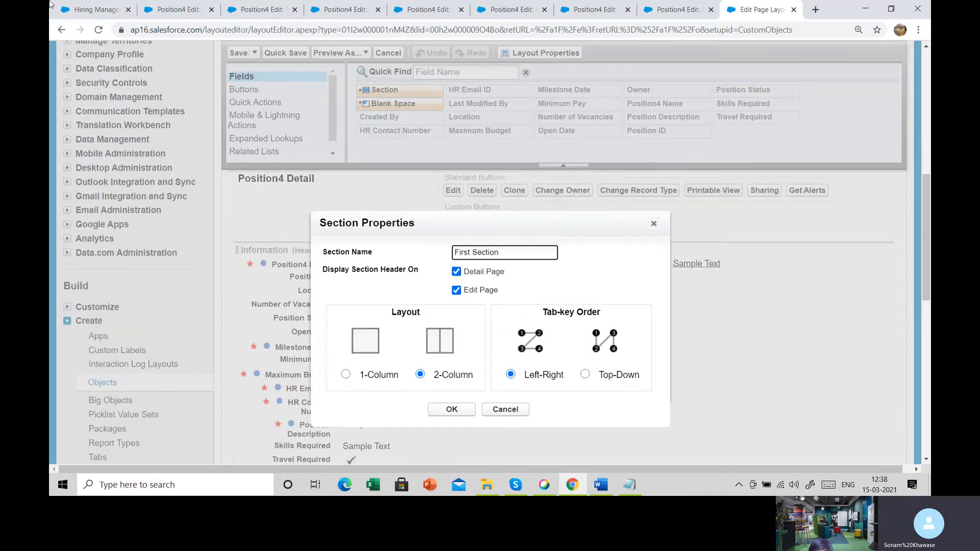
- Switch to the Hiring Manager page, open the first recent account record and examine its Account Detail fields
{"action": "left_click", "coordinate": [83, 5]}
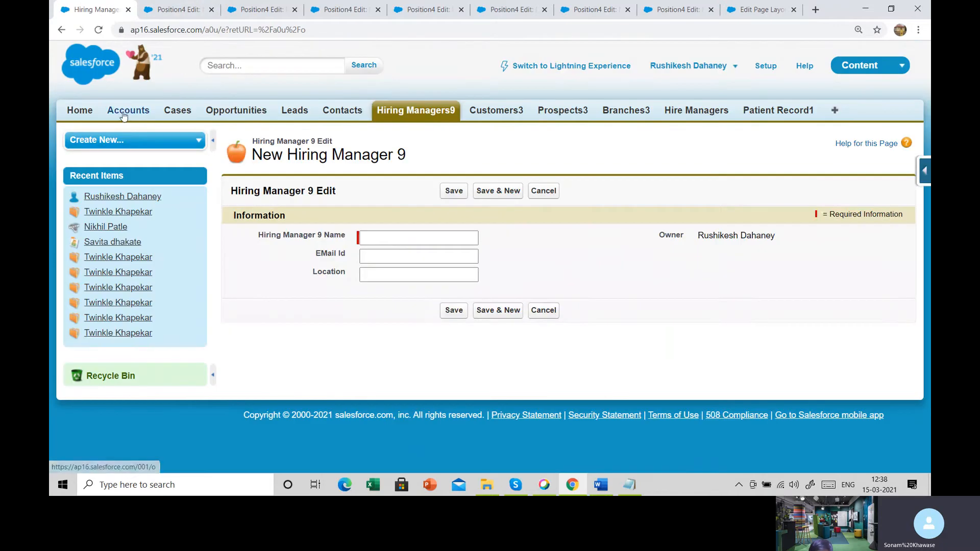
{"action": "left_click", "coordinate": [123, 117]}
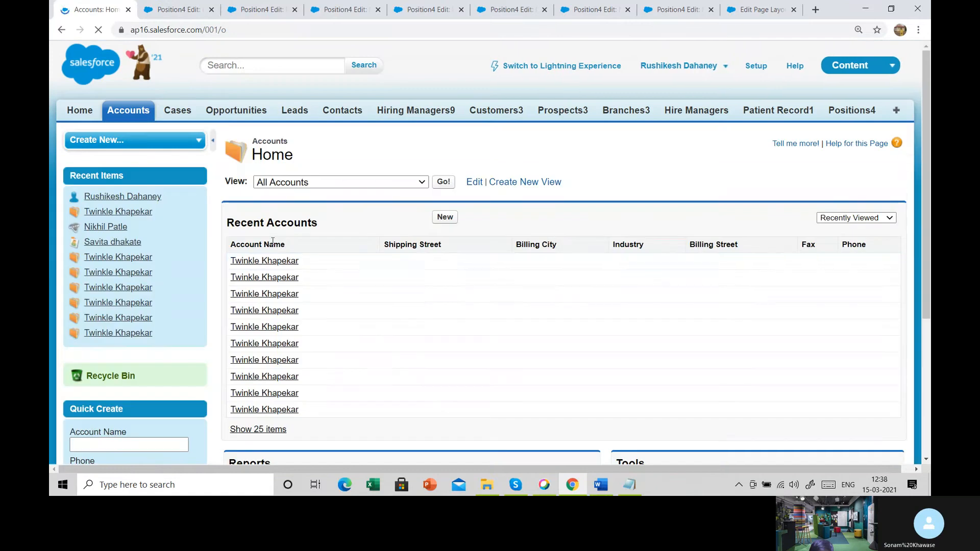
{"action": "left_click", "coordinate": [276, 262]}
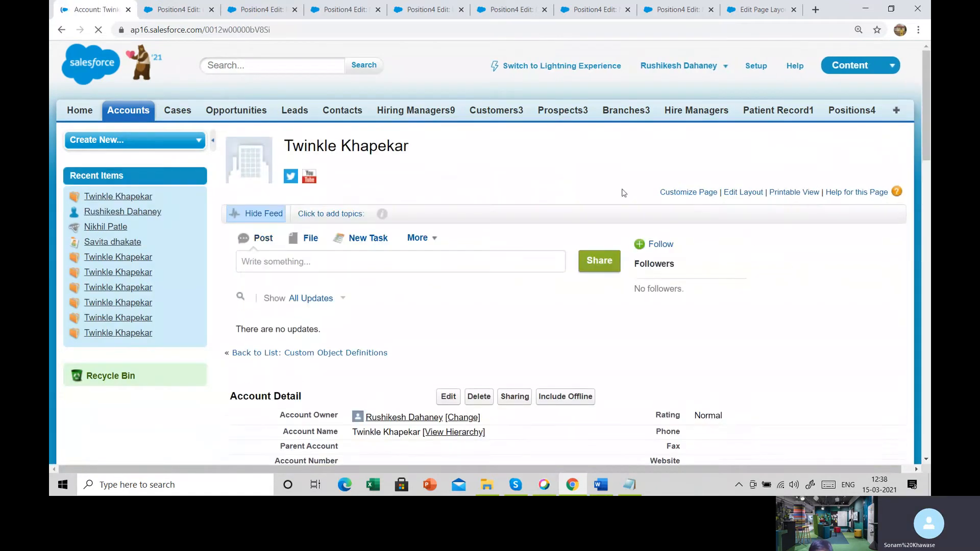
{"action": "scroll", "coordinate": [555, 275], "scroll_direction": "down", "scroll_amount": 2}
{"action": "scroll", "coordinate": [555, 275], "scroll_direction": "down", "scroll_amount": 2}
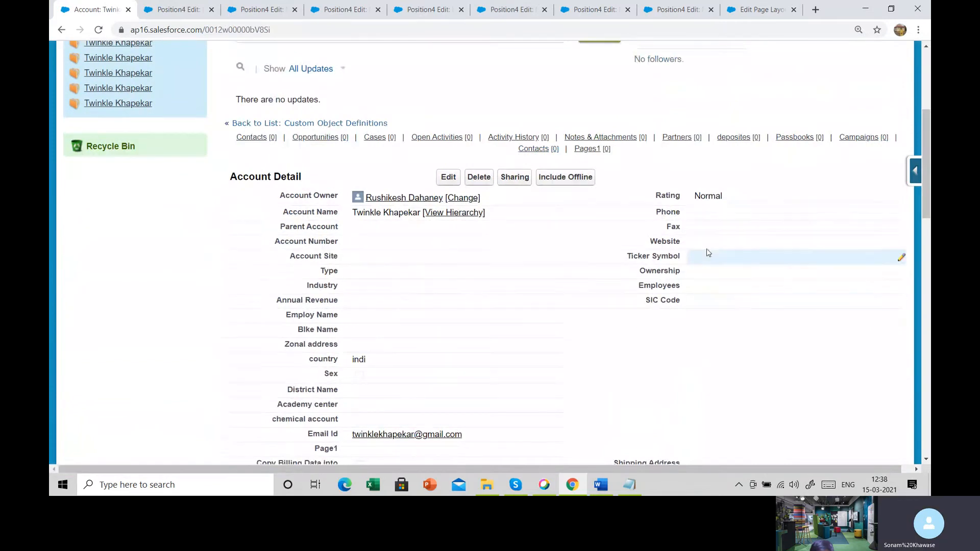
{"action": "scroll", "coordinate": [703, 255], "scroll_direction": "up", "scroll_amount": 1}
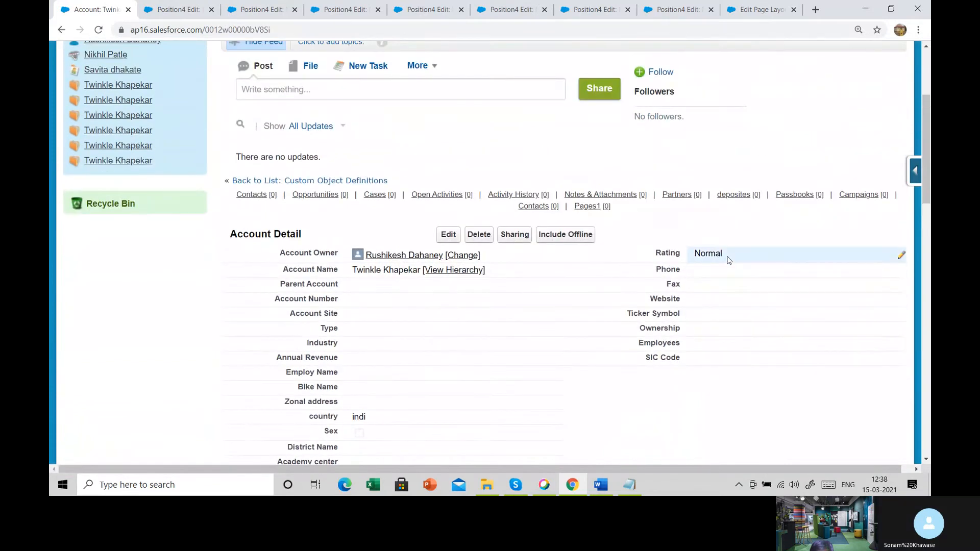
- Open the account's Rating field for inline editing and view its list of options
{"action": "double_click", "coordinate": [728, 259]}
{"action": "left_click", "coordinate": [728, 259]}
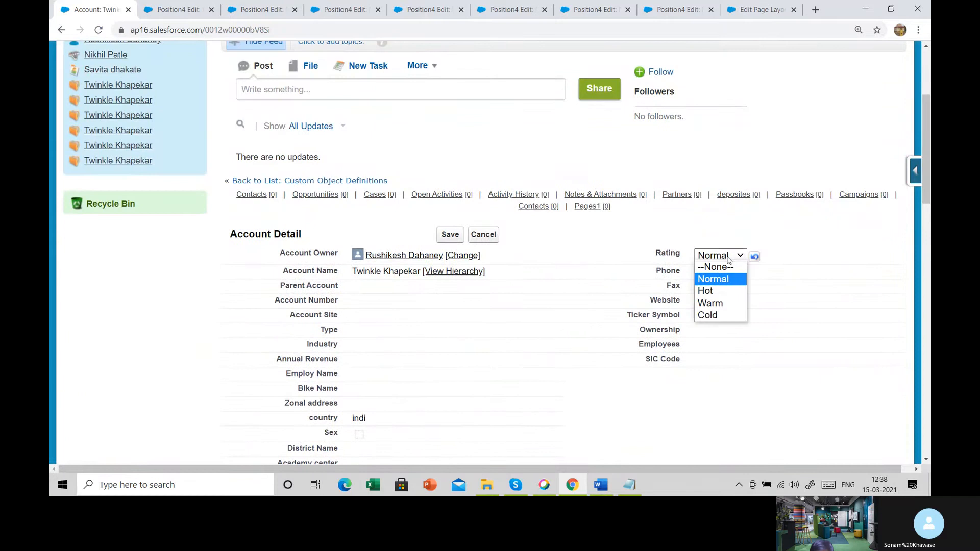
{"action": "left_click", "coordinate": [728, 259]}
{"action": "scroll", "coordinate": [725, 257], "scroll_direction": "up", "scroll_amount": 3}
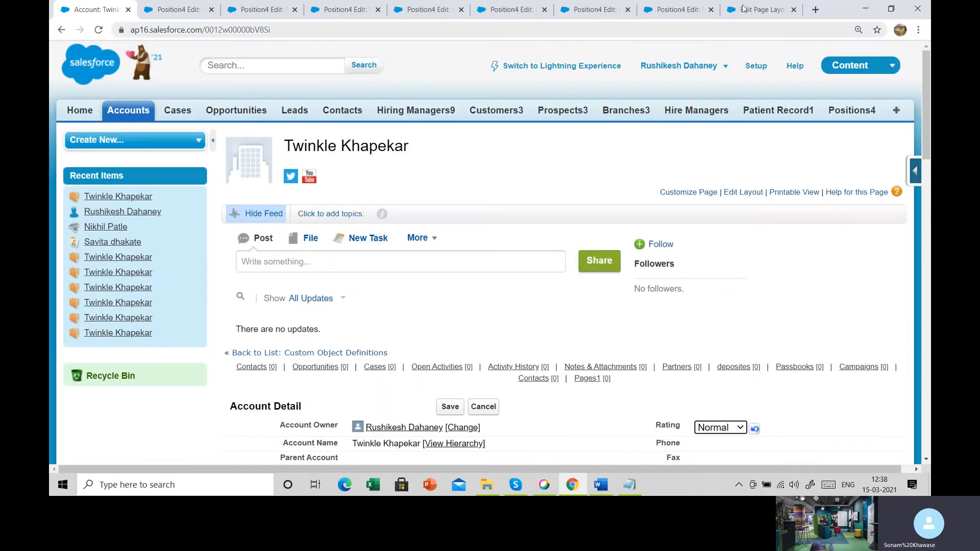
- Highlight the Layout heading in the Position4 section properties, and open a new Account form to view its column arrangement
{"action": "left_click", "coordinate": [760, 10]}
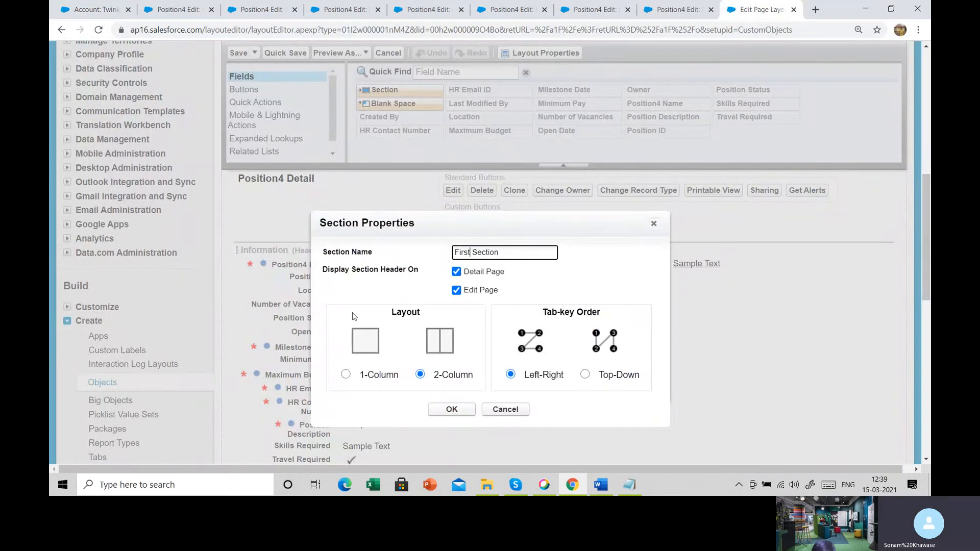
{"action": "double_click", "coordinate": [396, 312]}
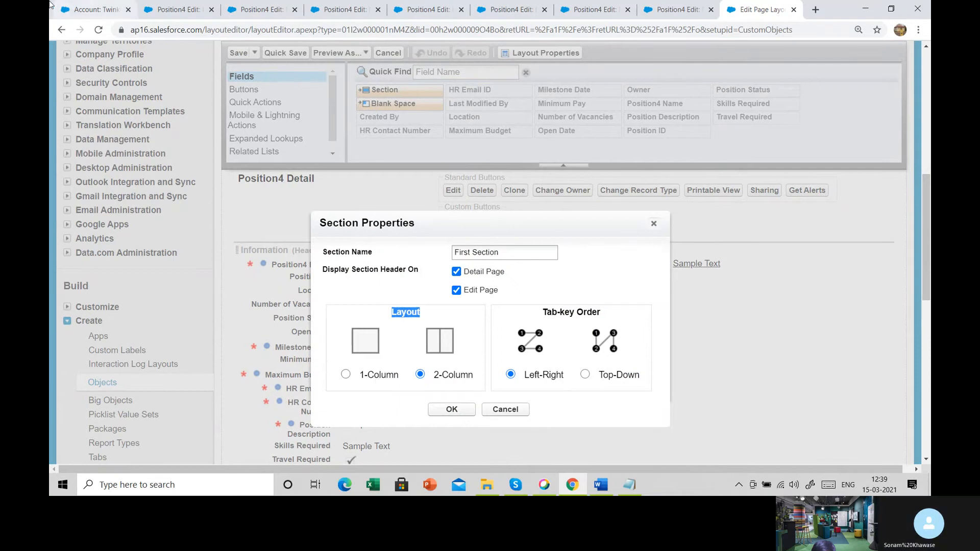
{"action": "left_click", "coordinate": [80, 7]}
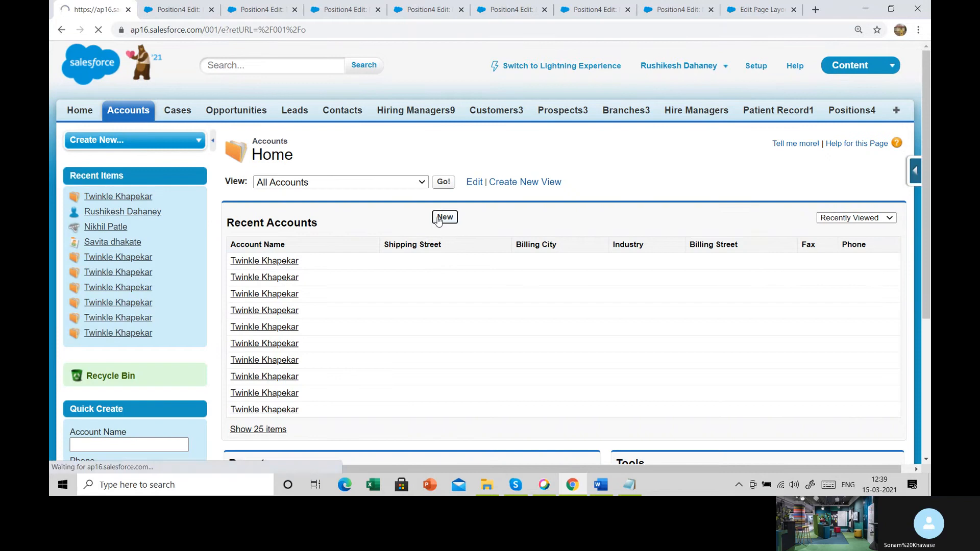
{"action": "left_click", "coordinate": [444, 217]}
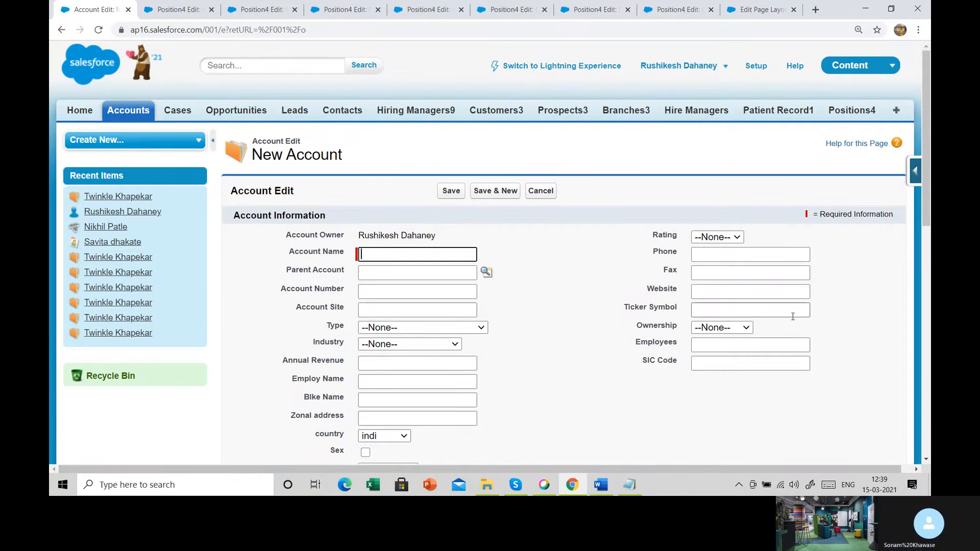
- Highlight the Tab-key Order heading in the section properties, and step through the new Account form's fields from Account Name to country
{"action": "left_click", "coordinate": [746, 9]}
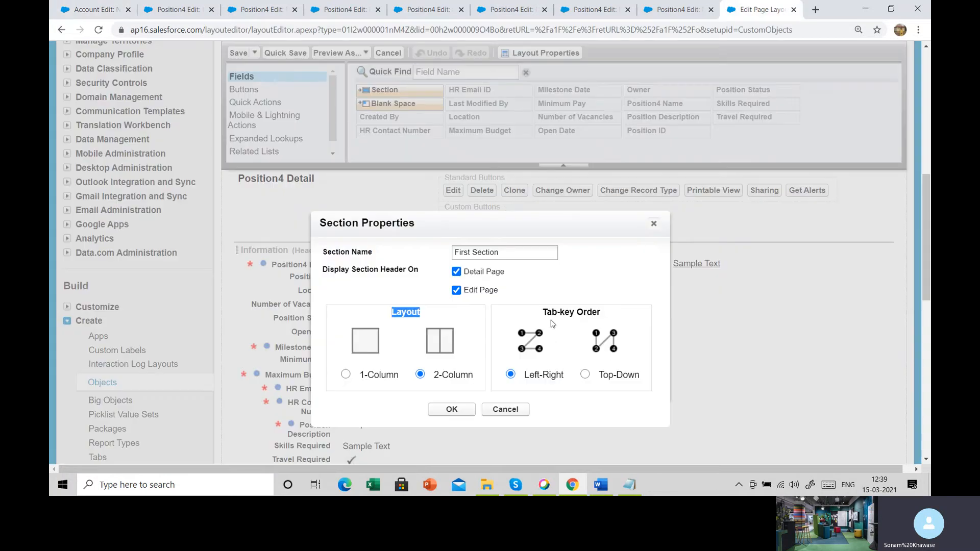
{"action": "left_click_drag", "start_coordinate": [546, 313], "coordinate": [599, 314]}
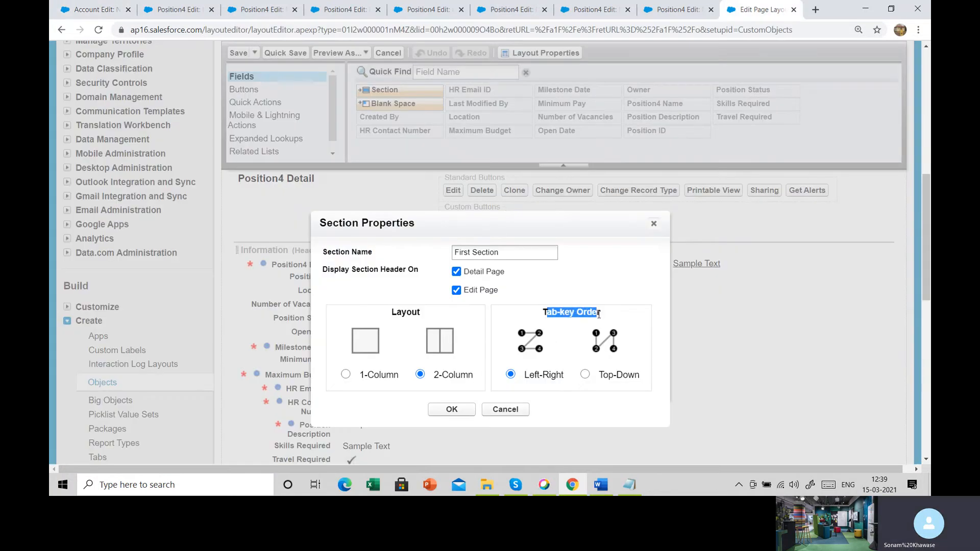
{"action": "left_click", "coordinate": [92, 10]}
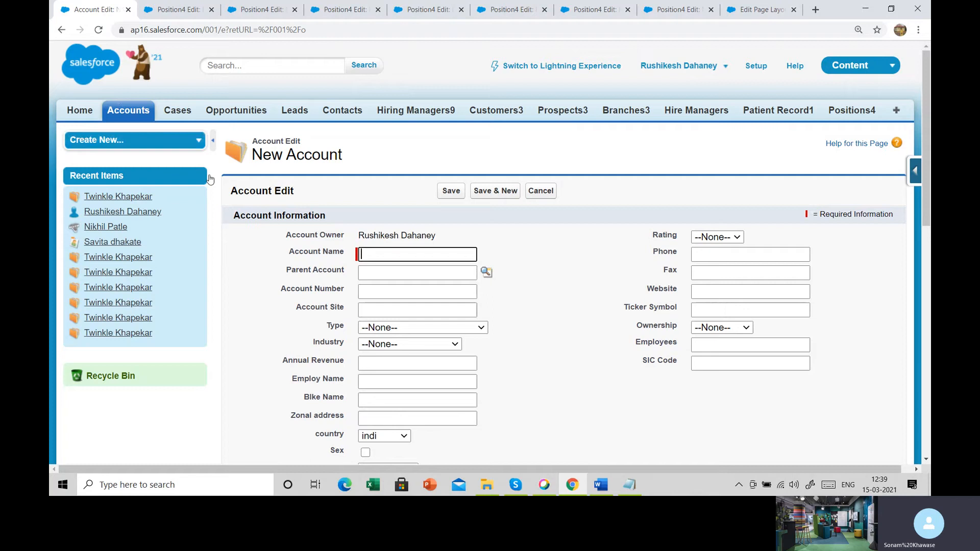
{"action": "left_click", "coordinate": [373, 253]}
{"action": "key", "text": "Tab"}
{"action": "key", "text": "Tab"}
{"action": "key", "text": "Tab"}
{"action": "key", "text": "Tab"}
{"action": "key", "text": "Tab"}
{"action": "key", "text": "Tab"}
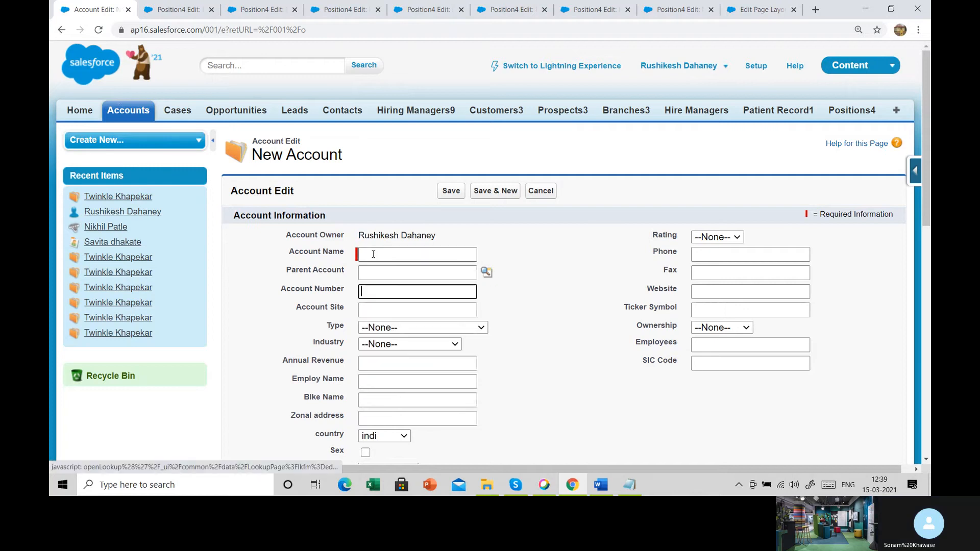
{"action": "key", "text": "Tab"}
{"action": "key", "text": "Tab"}
{"action": "key", "text": "Tab"}
{"action": "key", "text": "Tab"}
{"action": "key", "text": "Tab"}
{"action": "key", "text": "Tab"}
{"action": "key", "text": "Tab"}
{"action": "key", "text": "Tab"}
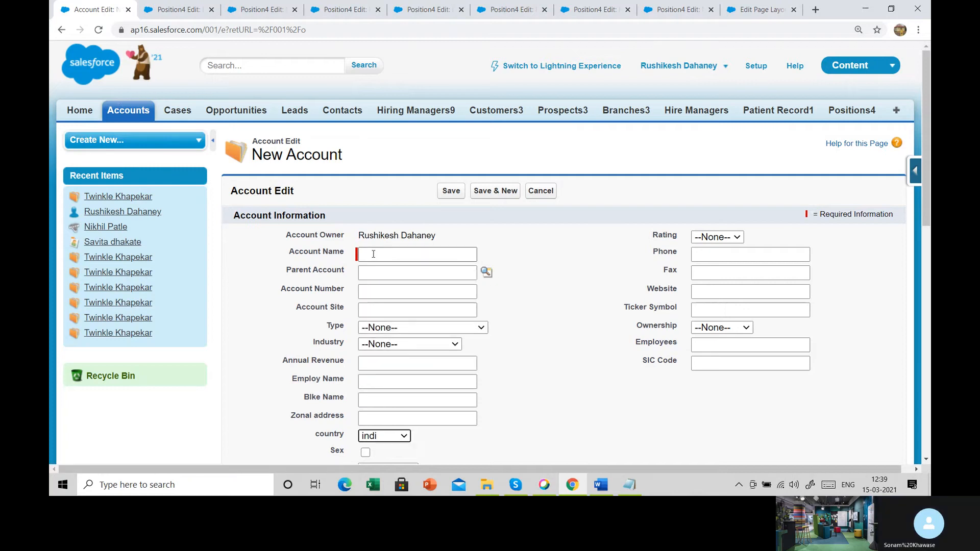
- Step through the new Account form's remaining fields, and compare left-to-right field order using Account Name, Phone, Parent Account and Fax
{"action": "key", "text": "Tab"}
{"action": "key", "text": "Tab"}
{"action": "key", "text": "Tab"}
{"action": "key", "text": "Tab"}
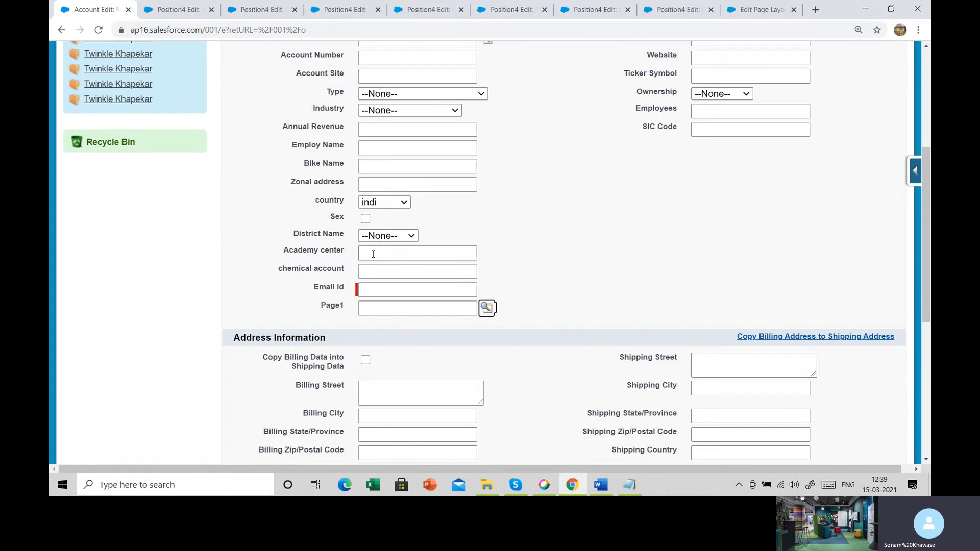
{"action": "scroll", "coordinate": [381, 252], "scroll_direction": "up", "scroll_amount": 3}
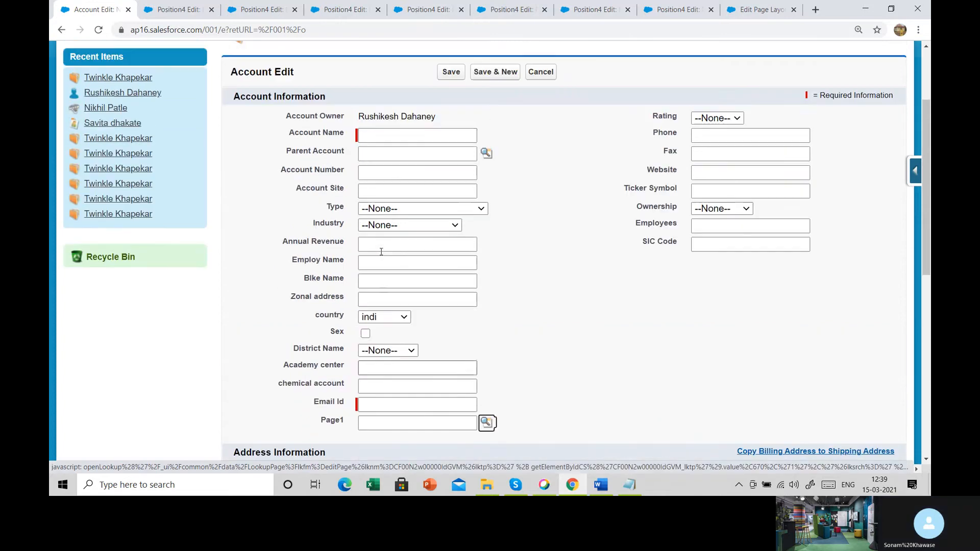
{"action": "left_click", "coordinate": [418, 136]}
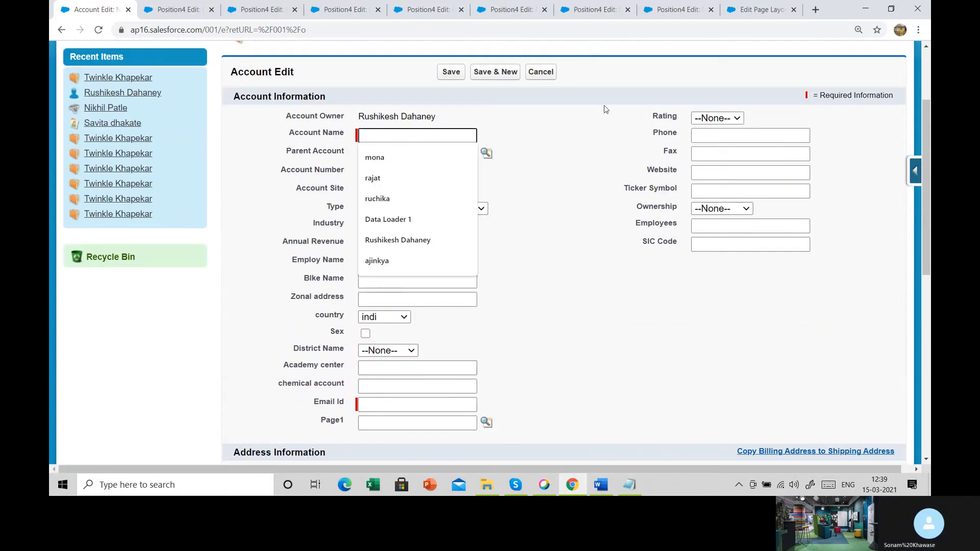
{"action": "left_click", "coordinate": [753, 135]}
{"action": "left_click", "coordinate": [370, 155]}
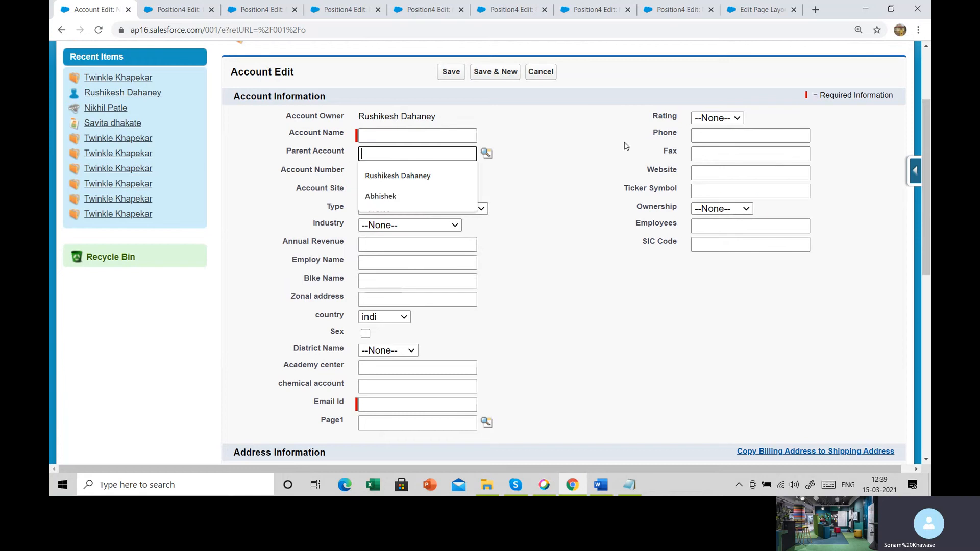
{"action": "left_click", "coordinate": [703, 154]}
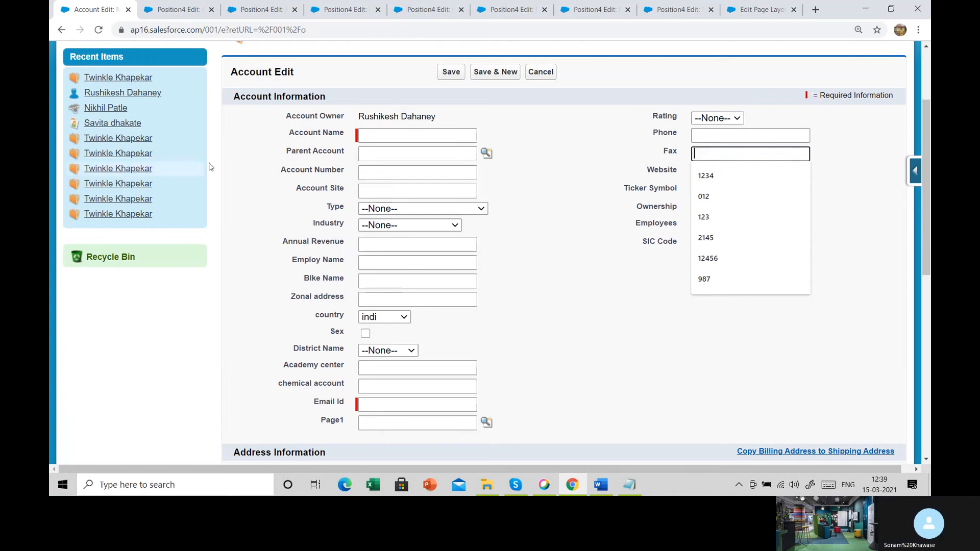
- Return to the Position4 page layout and accept the First Section properties with a 2-Column layout and Top-Down tab-key order
{"action": "left_click", "coordinate": [760, 6]}
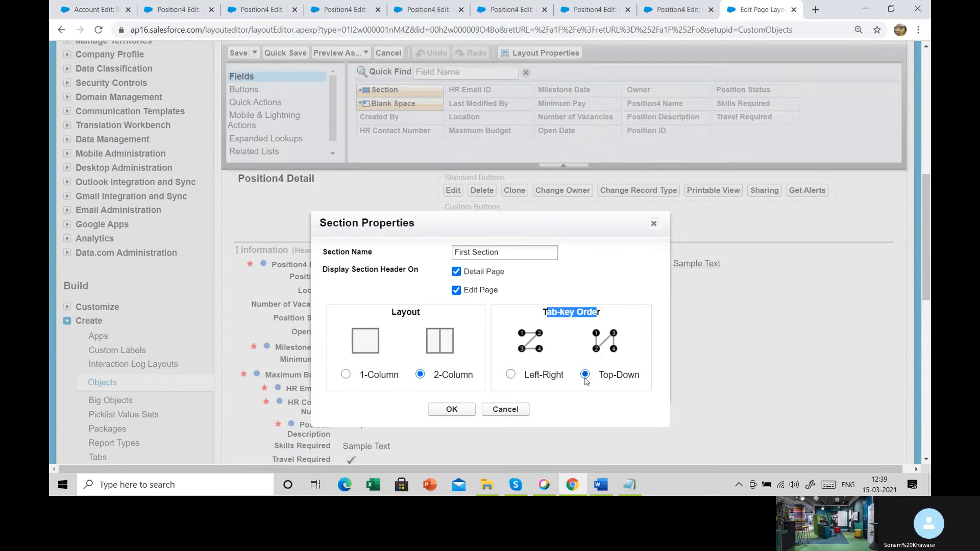
{"action": "left_click", "coordinate": [453, 413]}
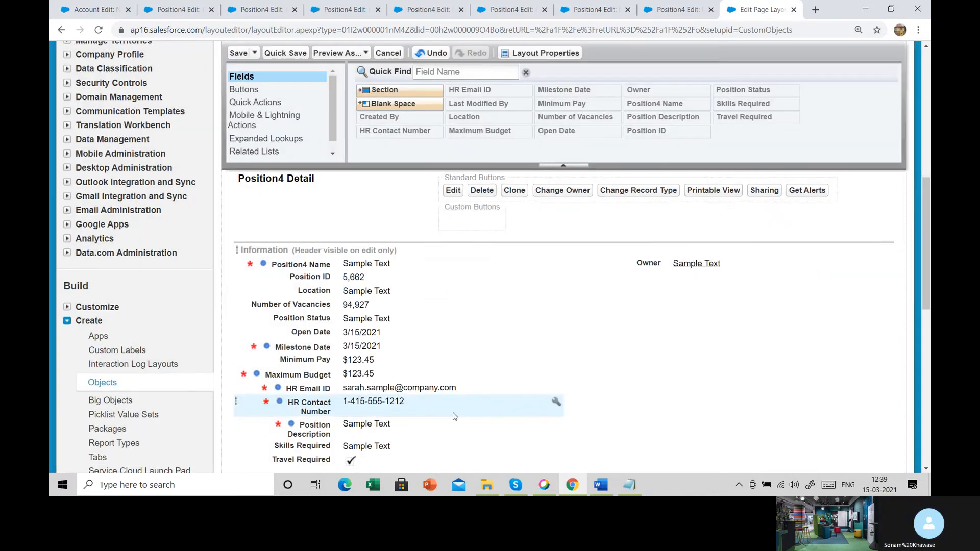
{"action": "scroll", "coordinate": [328, 293], "scroll_direction": "down", "scroll_amount": 2}
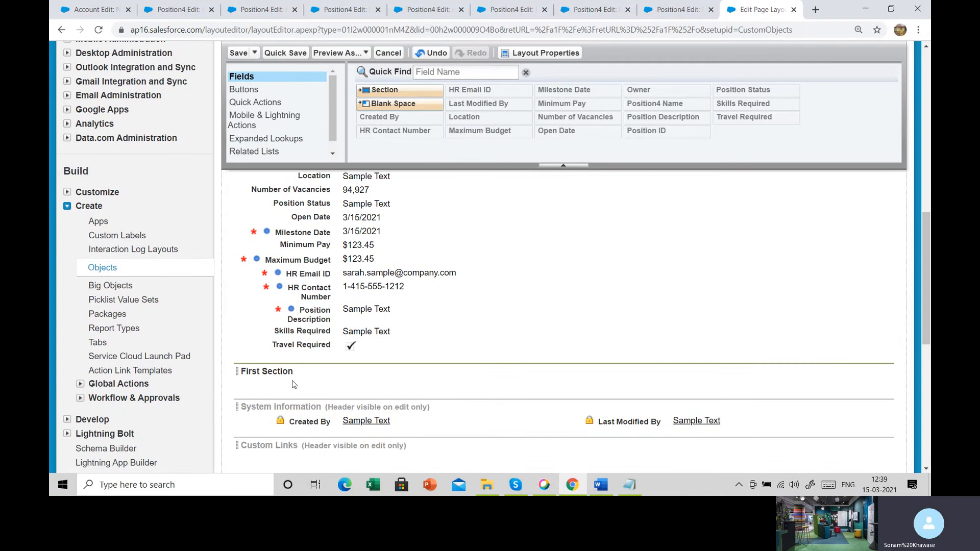
{"action": "scroll", "coordinate": [294, 384], "scroll_direction": "up", "scroll_amount": 1}
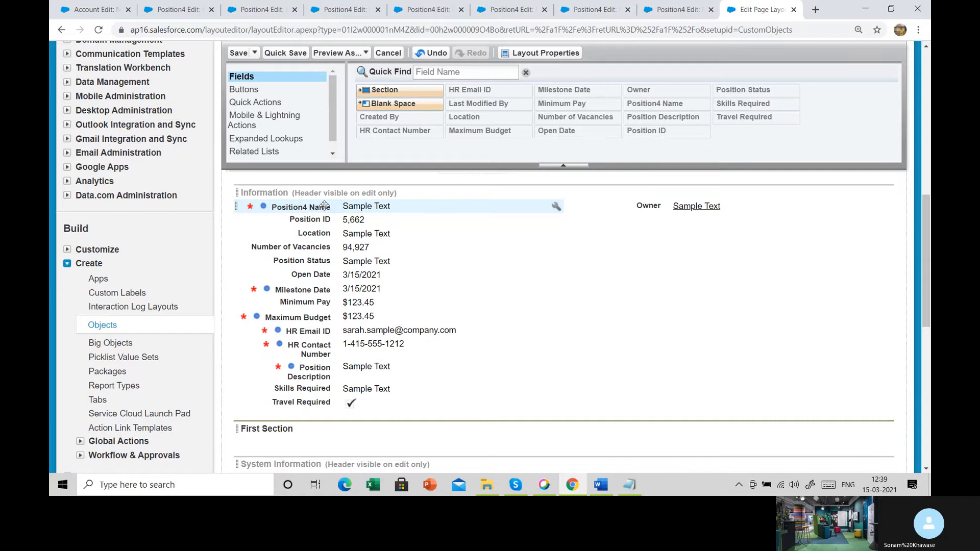
- Move Position4 Name, Location and Position Status into First Section's left column, and Position ID, Number of Vacancies and Open Date into its right column
{"action": "left_click_drag", "start_coordinate": [324, 205], "coordinate": [337, 422]}
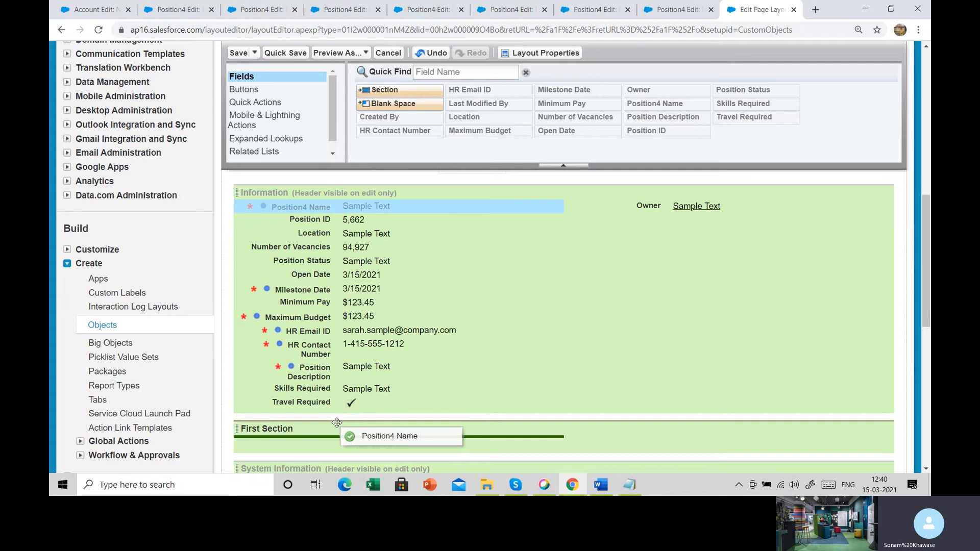
{"action": "left_click_drag", "start_coordinate": [337, 422], "coordinate": [337, 422]}
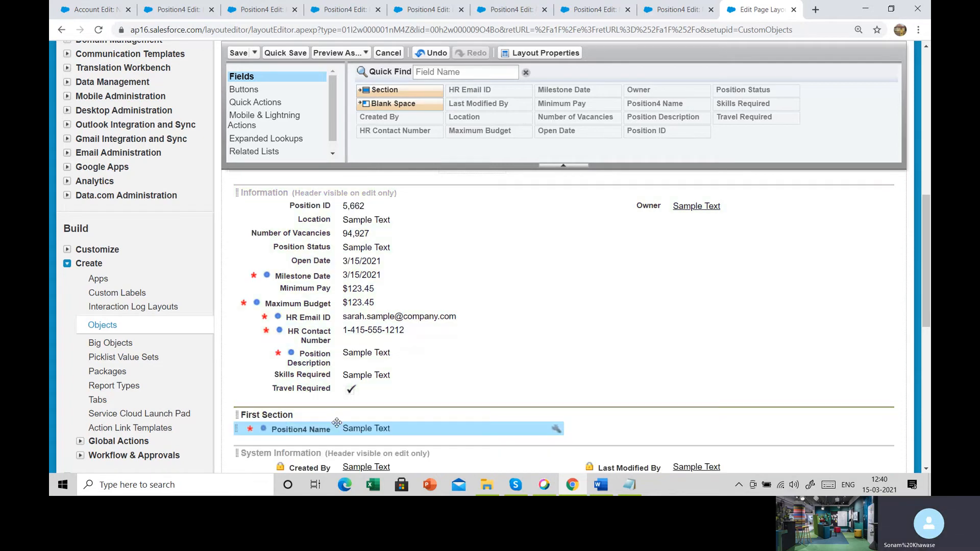
{"action": "left_click_drag", "start_coordinate": [336, 207], "coordinate": [626, 420]}
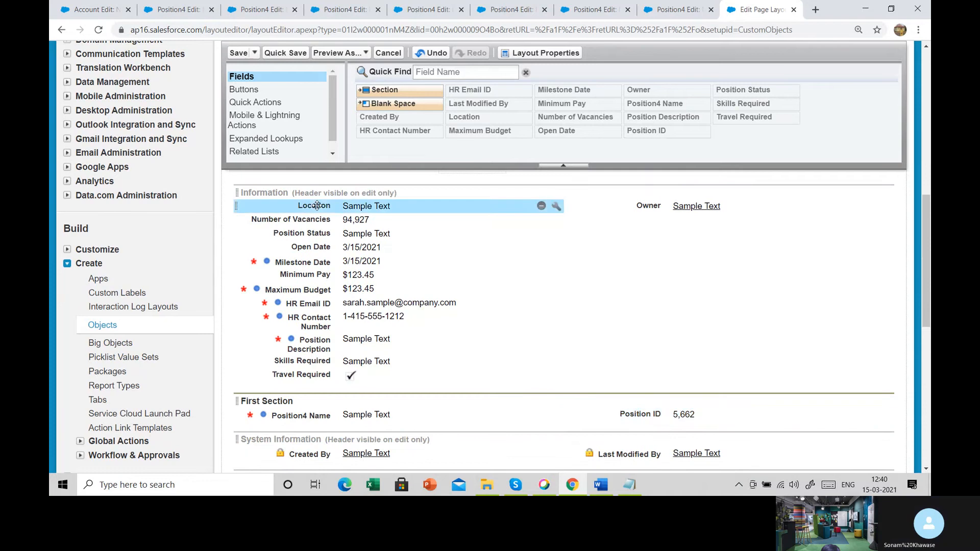
{"action": "left_click_drag", "start_coordinate": [302, 208], "coordinate": [334, 429]}
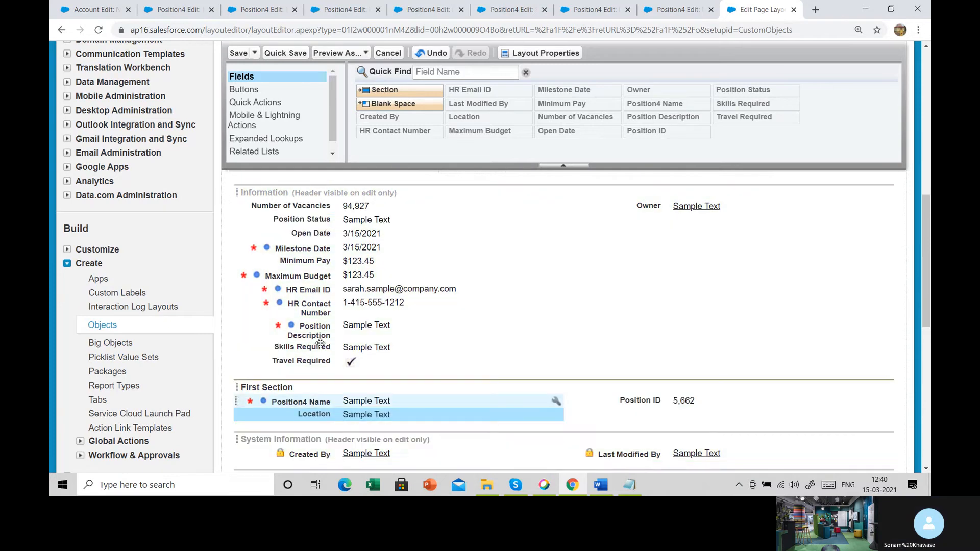
{"action": "left_click_drag", "start_coordinate": [310, 204], "coordinate": [709, 434]}
{"action": "left_click_drag", "start_coordinate": [369, 209], "coordinate": [373, 417]}
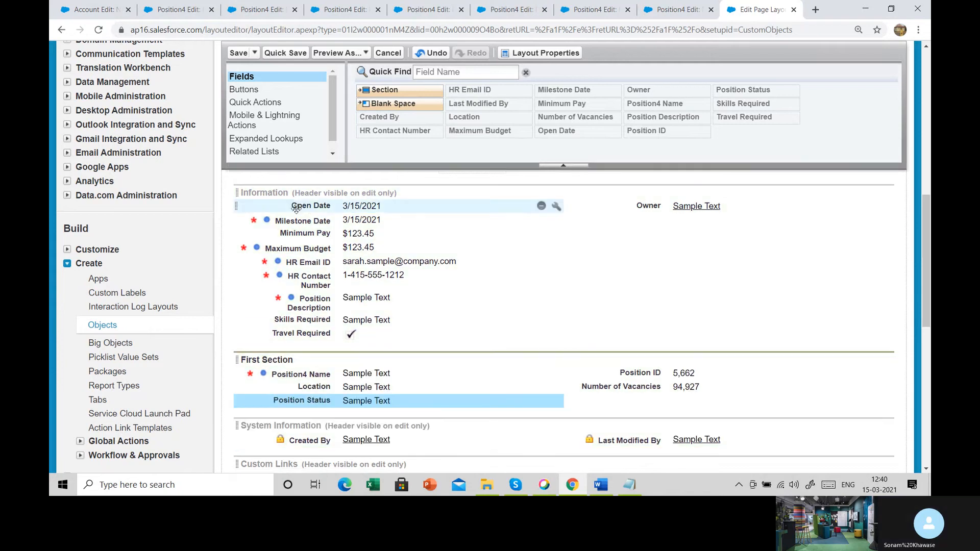
{"action": "left_click_drag", "start_coordinate": [314, 204], "coordinate": [638, 401]}
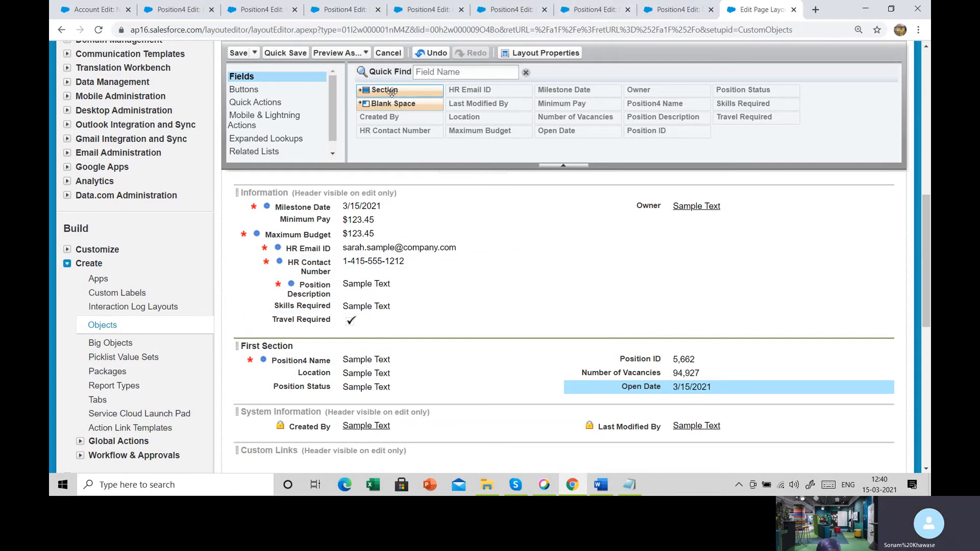
- Add a section named Second Section below First Section, with a 2-Column layout and Left-Right tab-key order
{"action": "left_click_drag", "start_coordinate": [392, 104], "coordinate": [388, 393]}
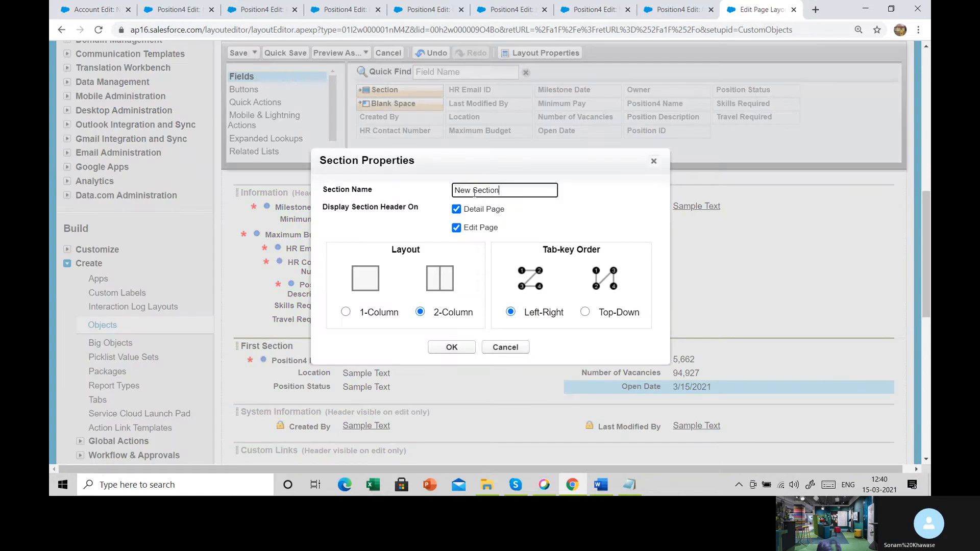
{"action": "left_click_drag", "start_coordinate": [474, 192], "coordinate": [437, 193]}
{"action": "type", "text": "Seoc"}
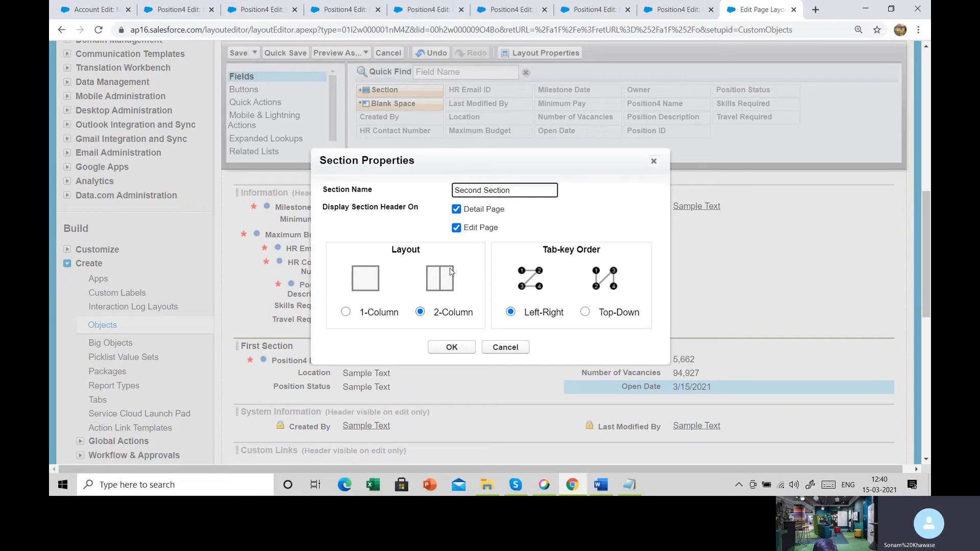
{"action": "left_click", "coordinate": [436, 349]}
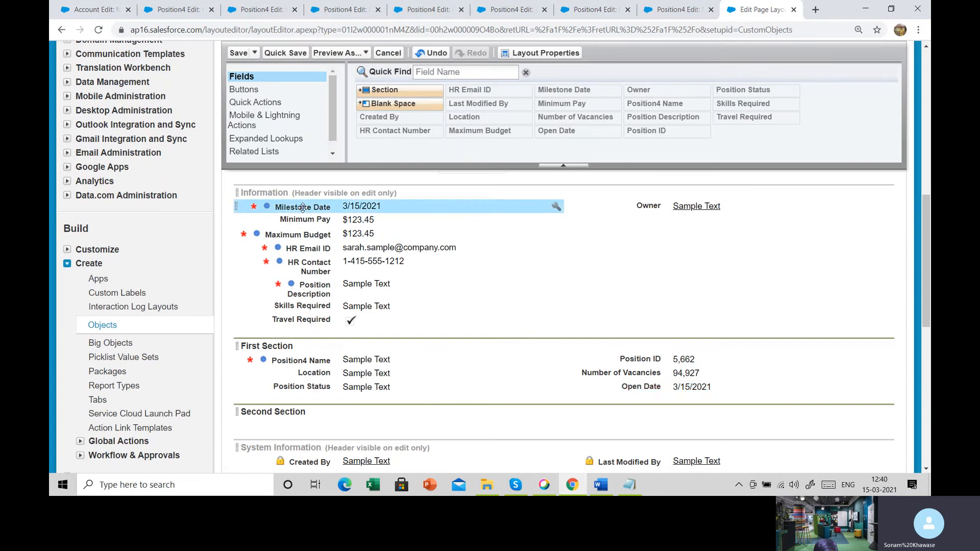
- Fill Second Section with Milestone Date, Minimum Pay and HR Contact Number on the left, and HR Email ID, Maximum Budget and Position Description on the right
{"action": "left_click_drag", "start_coordinate": [302, 206], "coordinate": [357, 426]}
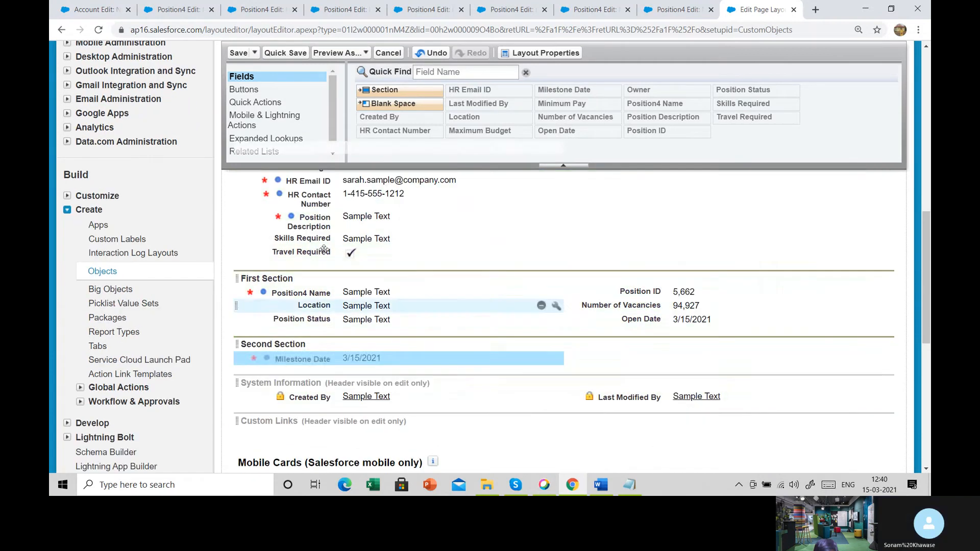
{"action": "left_click_drag", "start_coordinate": [317, 181], "coordinate": [663, 352]}
{"action": "scroll", "coordinate": [500, 285], "scroll_direction": "up", "scroll_amount": 1}
{"action": "left_click_drag", "start_coordinate": [327, 210], "coordinate": [393, 409]}
{"action": "left_click_drag", "start_coordinate": [306, 211], "coordinate": [664, 400]}
{"action": "left_click_drag", "start_coordinate": [316, 212], "coordinate": [358, 396]}
{"action": "left_click_drag", "start_coordinate": [556, 210], "coordinate": [691, 383]}
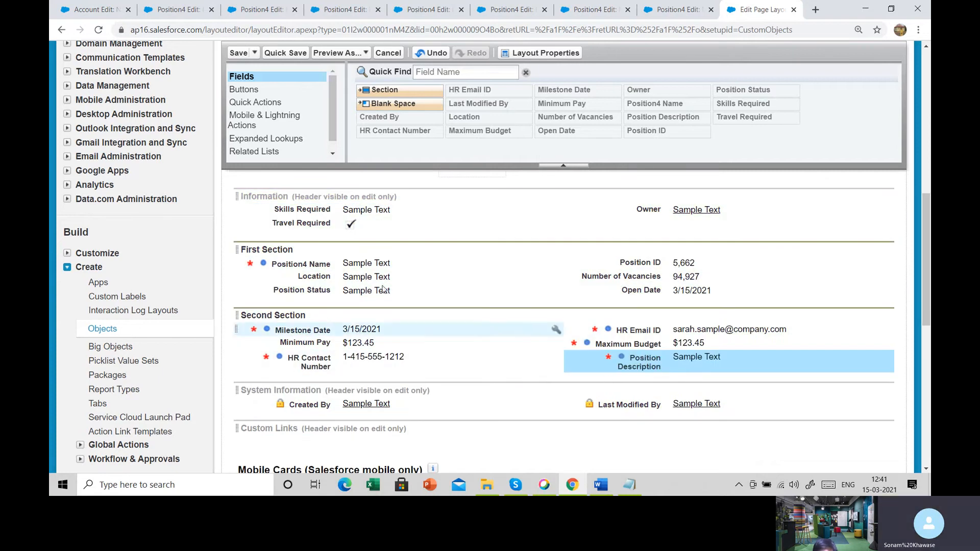
- Add a section named Third Section with a 1-Column layout below Second Section
{"action": "left_click_drag", "start_coordinate": [371, 87], "coordinate": [365, 361]}
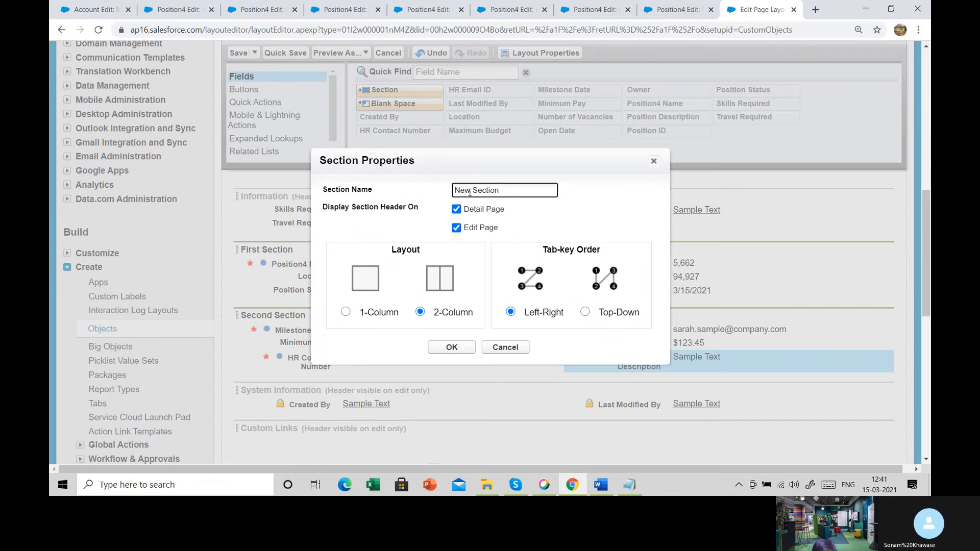
{"action": "left_click_drag", "start_coordinate": [470, 193], "coordinate": [442, 198]}
{"action": "type", "text": "Third"}
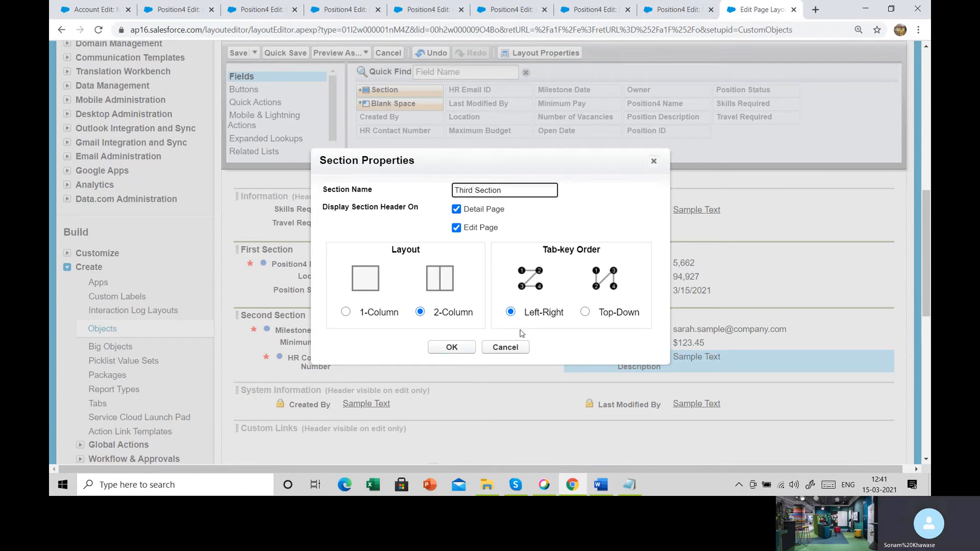
{"action": "left_click", "coordinate": [383, 314]}
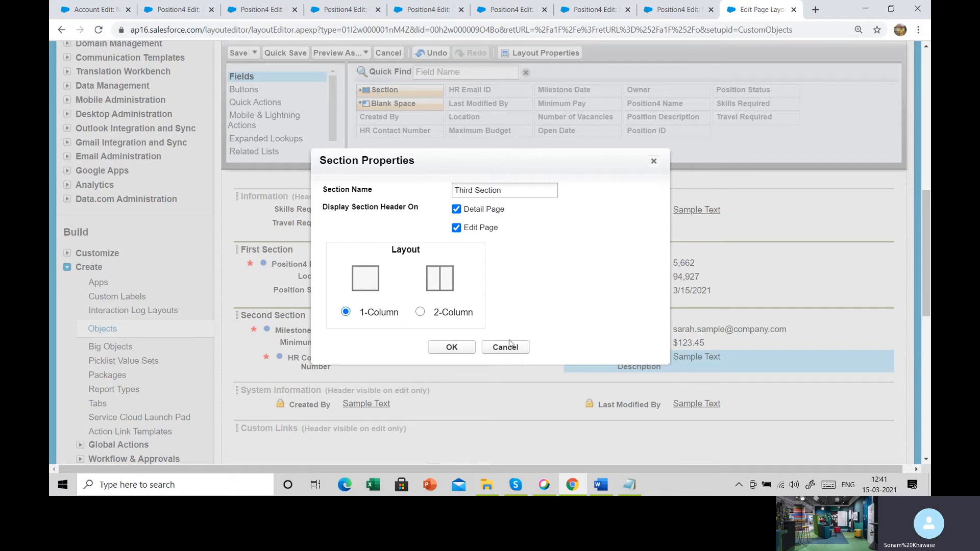
{"action": "left_click", "coordinate": [452, 348]}
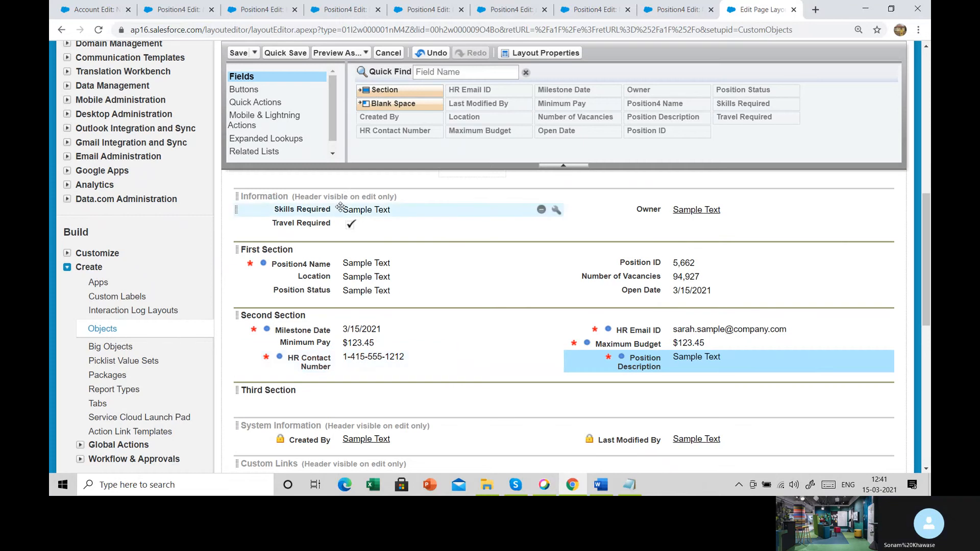
- Move the Skills Required and Travel Required fields from the Information section into Third Section
{"action": "left_click_drag", "start_coordinate": [339, 208], "coordinate": [359, 401]}
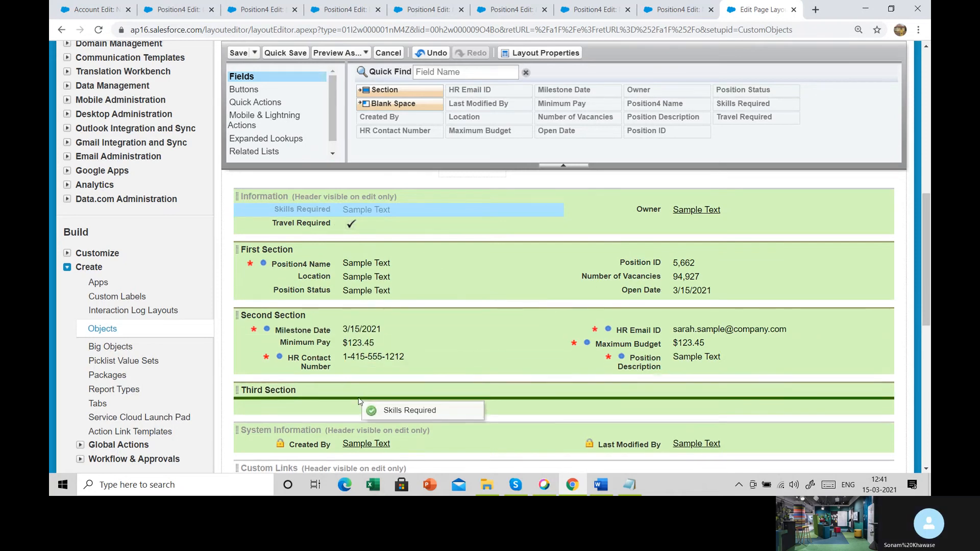
{"action": "left_click_drag", "start_coordinate": [358, 401], "coordinate": [358, 401]}
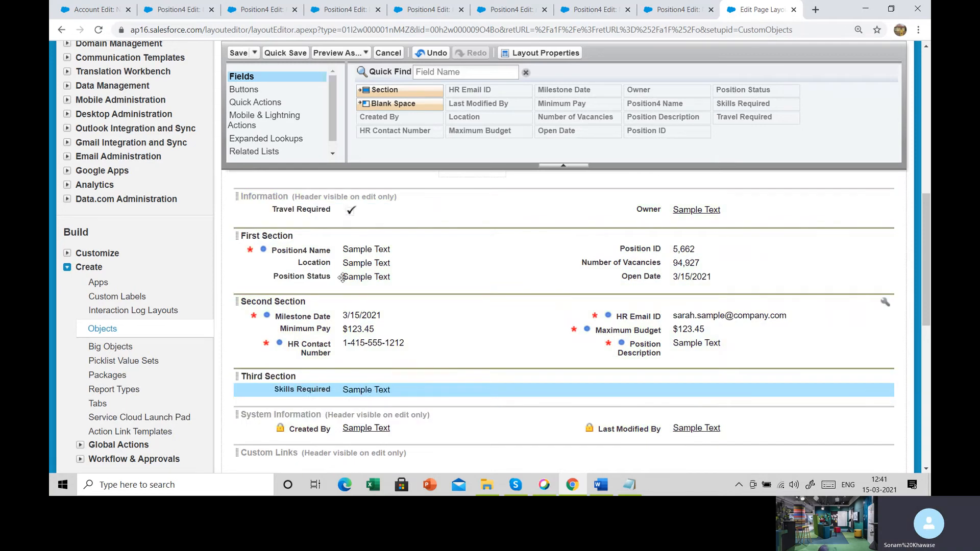
{"action": "left_click_drag", "start_coordinate": [316, 210], "coordinate": [340, 398]}
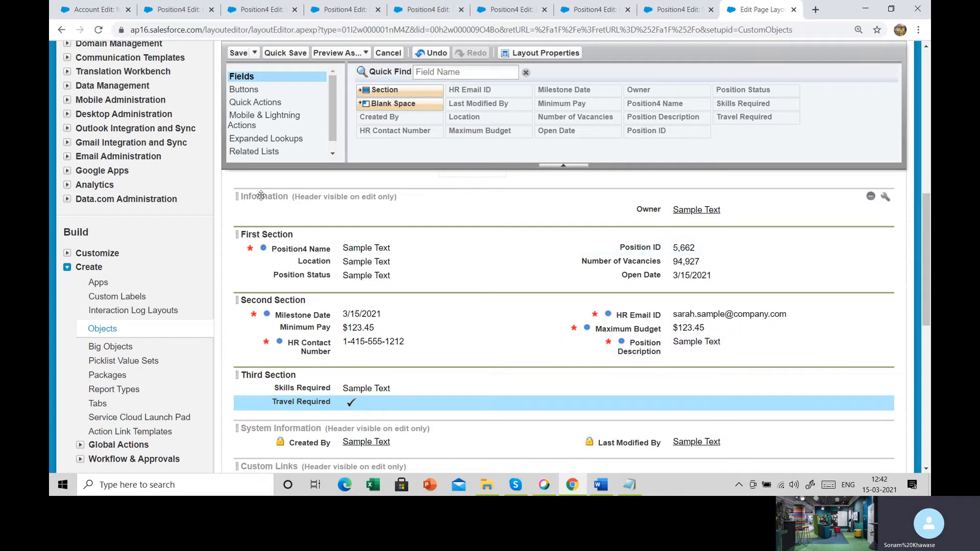
- Remove the Information section from the Position4 page layout and confirm its deletion
{"action": "mouse_move", "coordinate": [873, 198]}
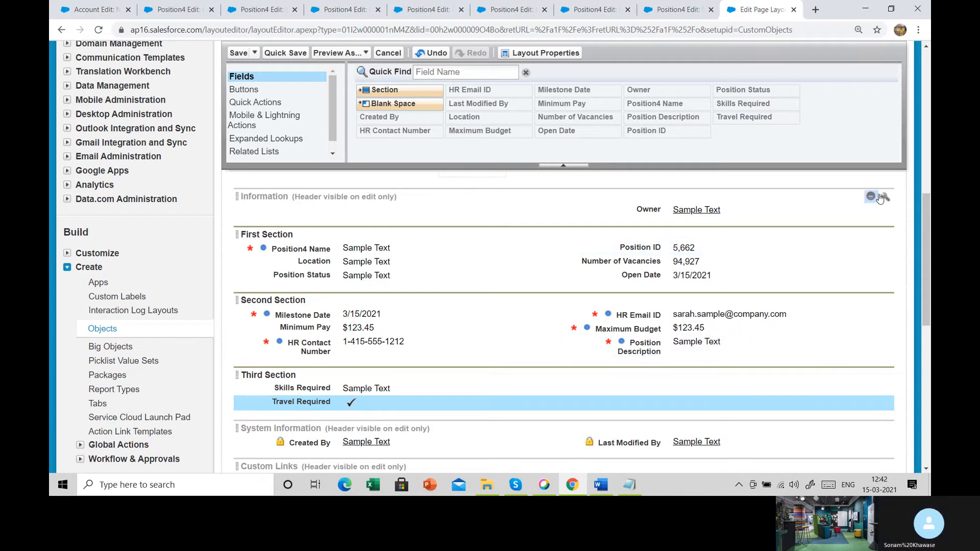
{"action": "left_click", "coordinate": [871, 197]}
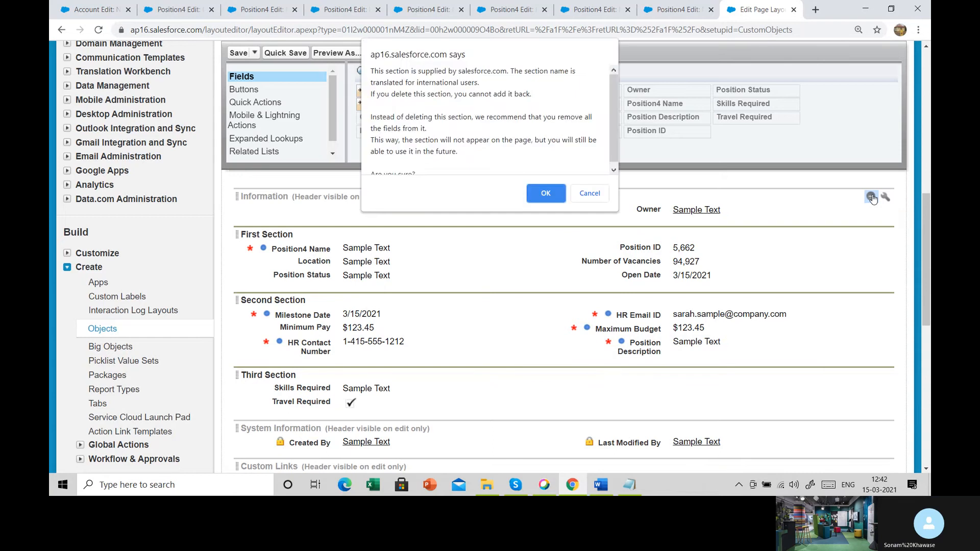
{"action": "left_click", "coordinate": [547, 193]}
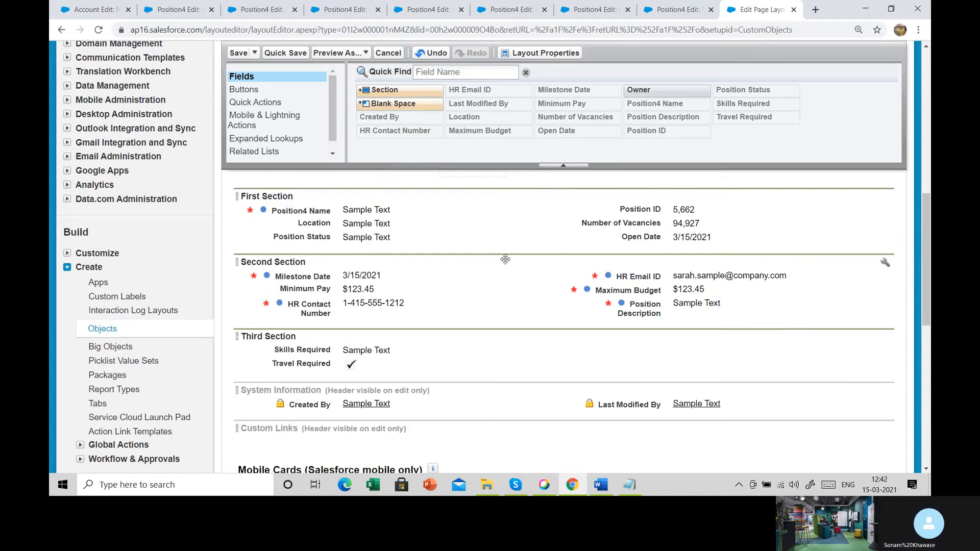
- Examine the System Information section's removal option and the related lists further down the Position4 layout
{"action": "scroll", "coordinate": [532, 332], "scroll_direction": "down", "scroll_amount": 3}
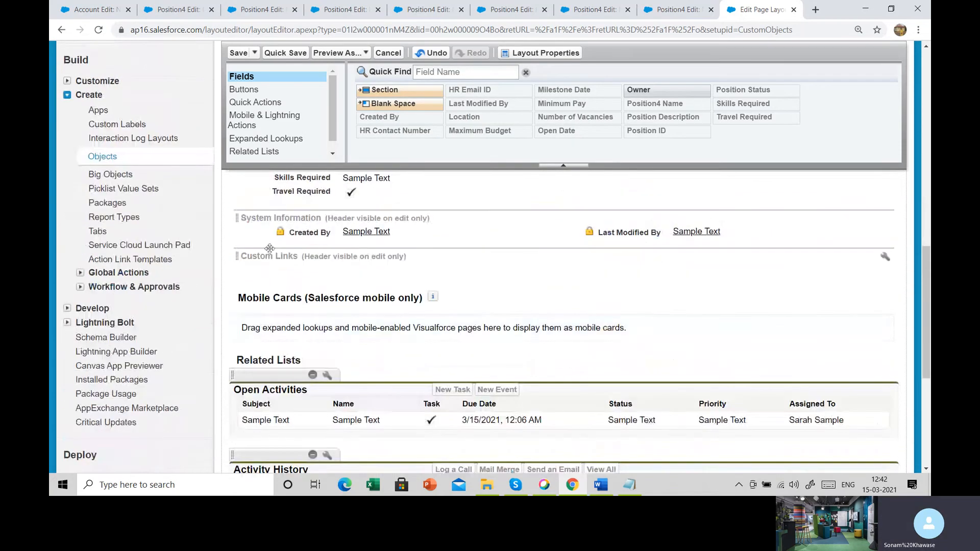
{"action": "mouse_move", "coordinate": [247, 219]}
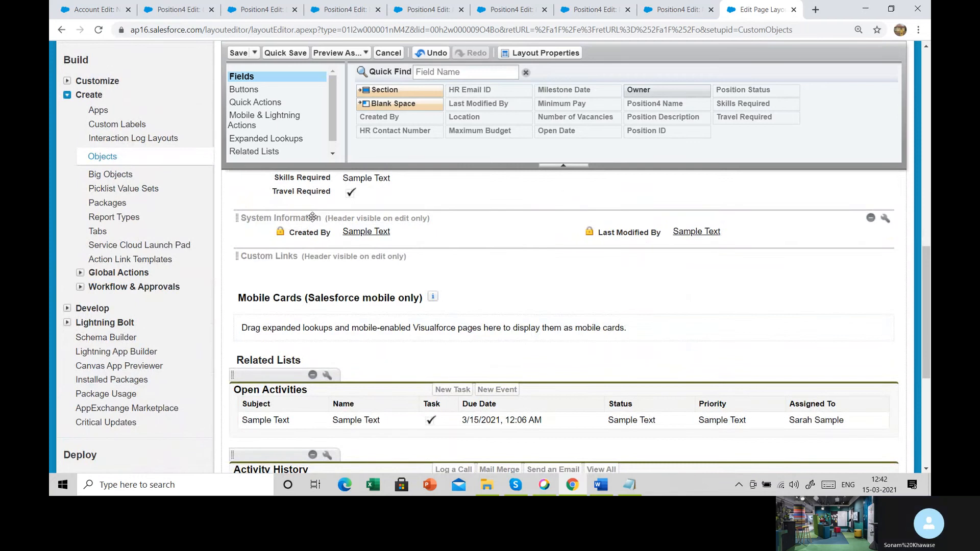
{"action": "mouse_move", "coordinate": [870, 221]}
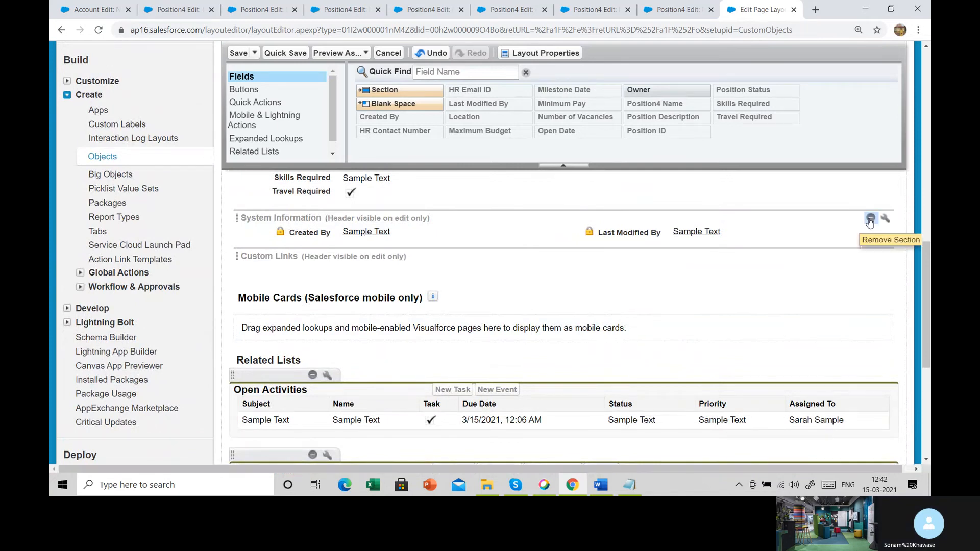
{"action": "scroll", "coordinate": [263, 368], "scroll_direction": "down", "scroll_amount": 2}
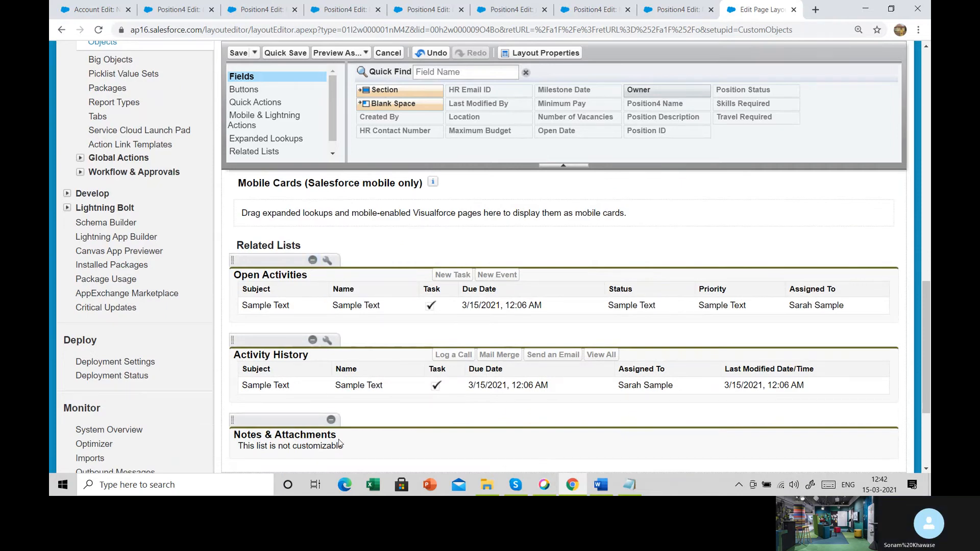
{"action": "scroll", "coordinate": [339, 441], "scroll_direction": "up", "scroll_amount": 6}
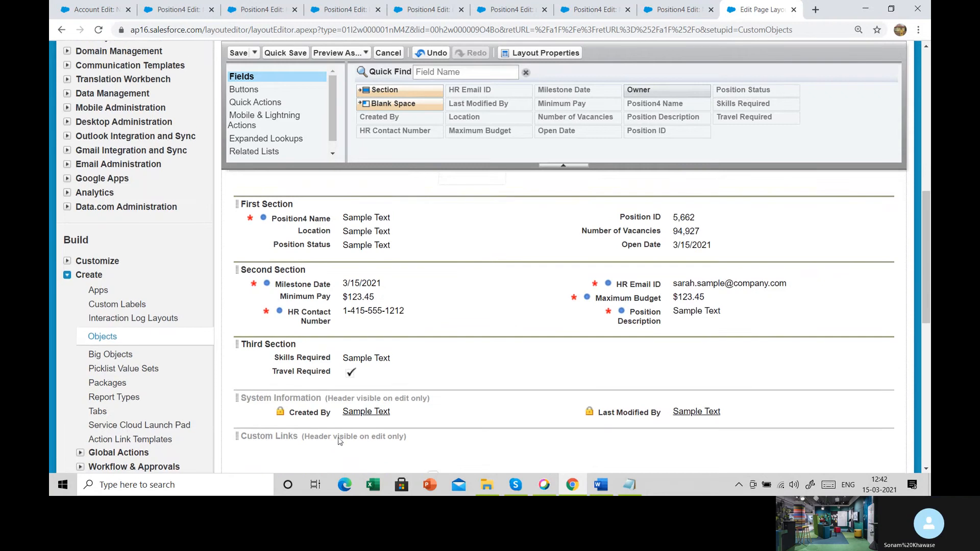
- Save the Position4 page layout and check the First, Second and Third Sections on the New Position4 form
{"action": "scroll", "coordinate": [339, 442], "scroll_direction": "up", "scroll_amount": 4}
{"action": "scroll", "coordinate": [338, 442], "scroll_direction": "down", "scroll_amount": 4}
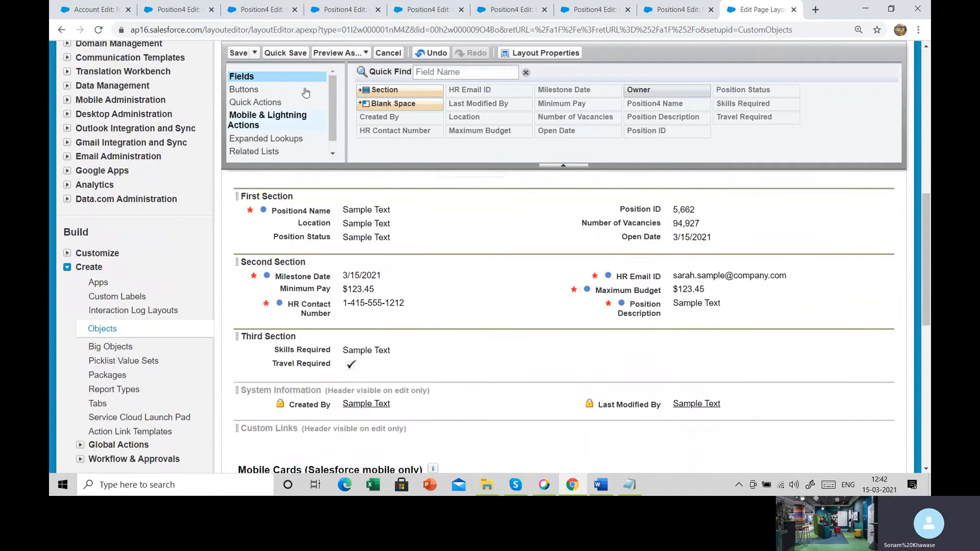
{"action": "left_click", "coordinate": [241, 54]}
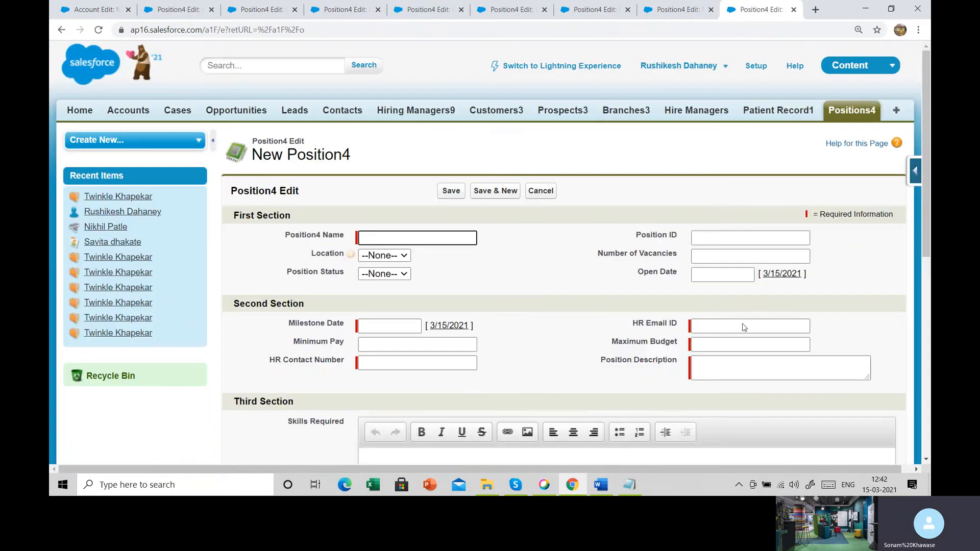
{"action": "scroll", "coordinate": [740, 328], "scroll_direction": "down", "scroll_amount": 2}
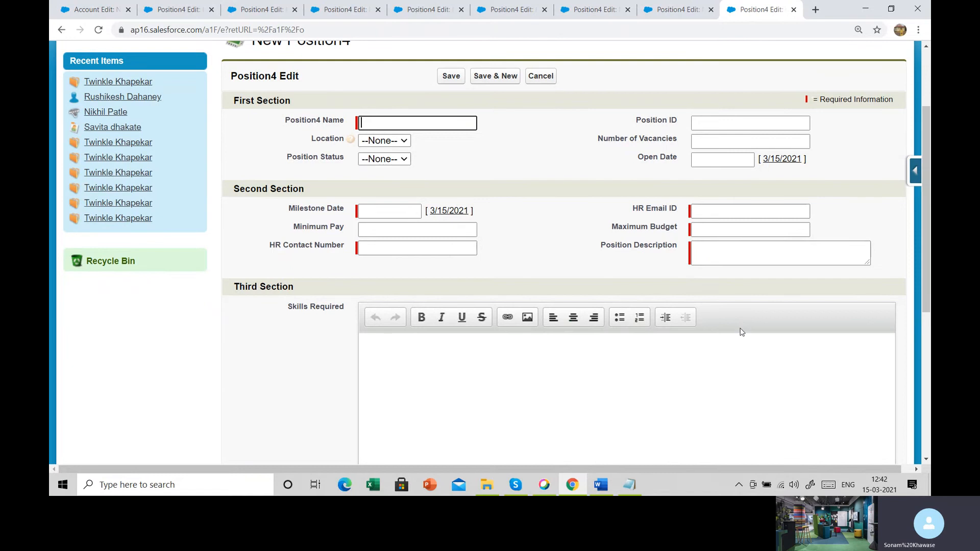
{"action": "scroll", "coordinate": [742, 331], "scroll_direction": "down", "scroll_amount": 1}
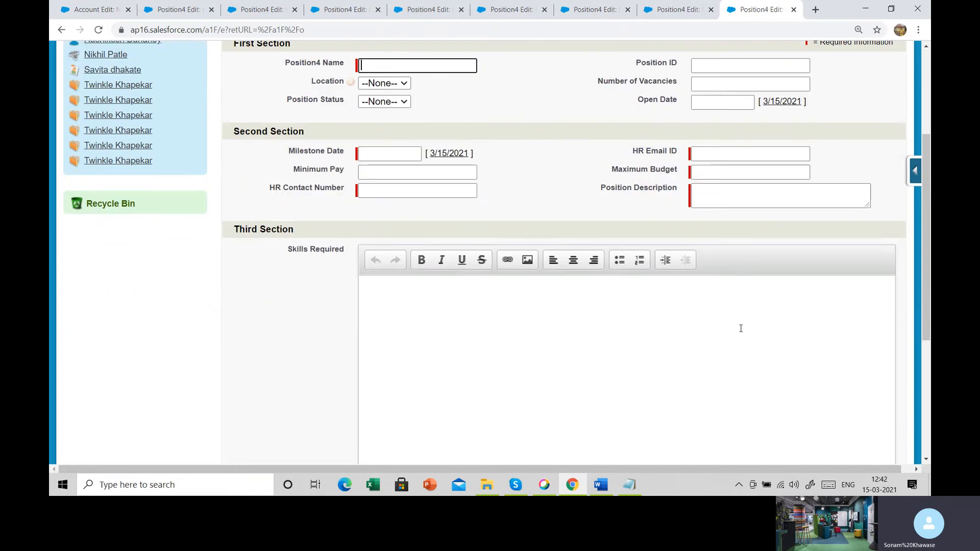
{"action": "scroll", "coordinate": [741, 328], "scroll_direction": "up", "scroll_amount": 1}
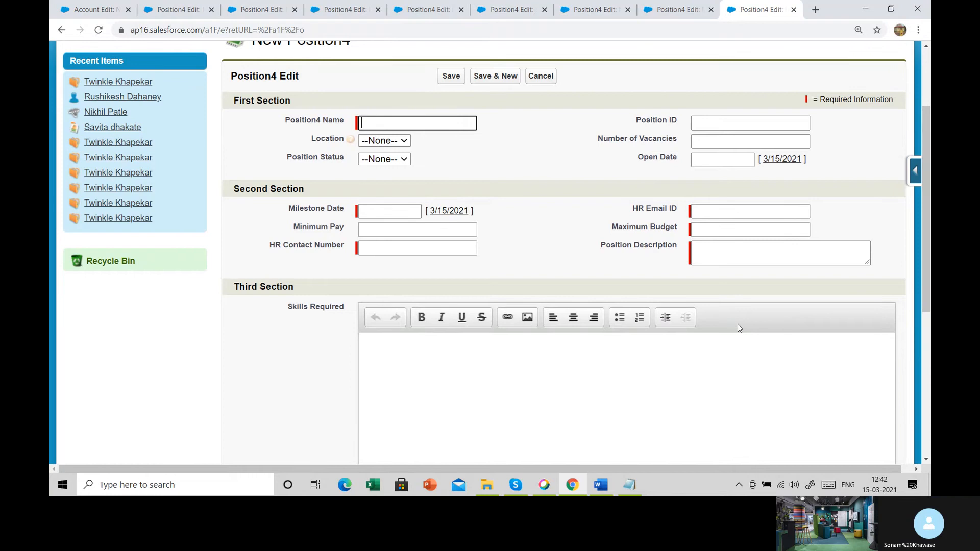
{"action": "scroll", "coordinate": [738, 327], "scroll_direction": "down", "scroll_amount": 5}
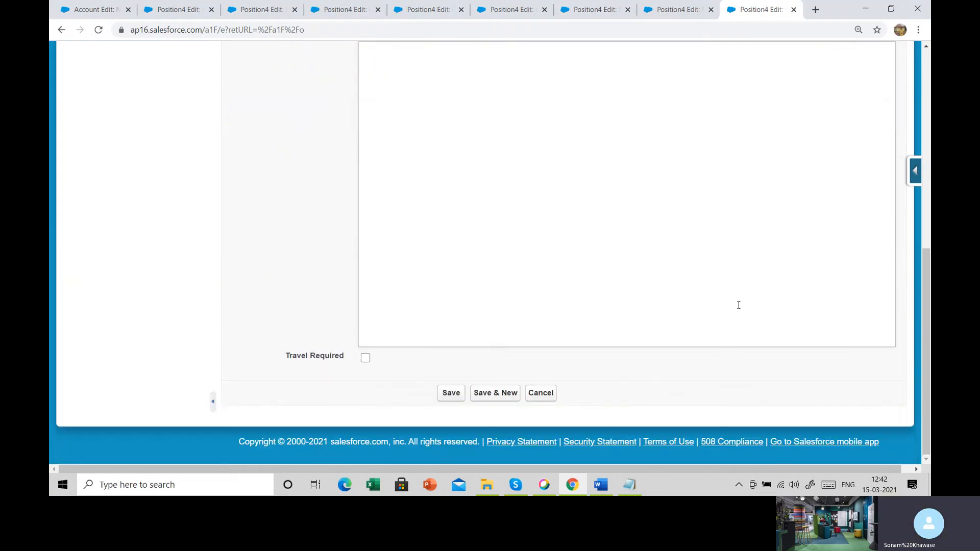
{"action": "scroll", "coordinate": [739, 305], "scroll_direction": "up", "scroll_amount": 8}
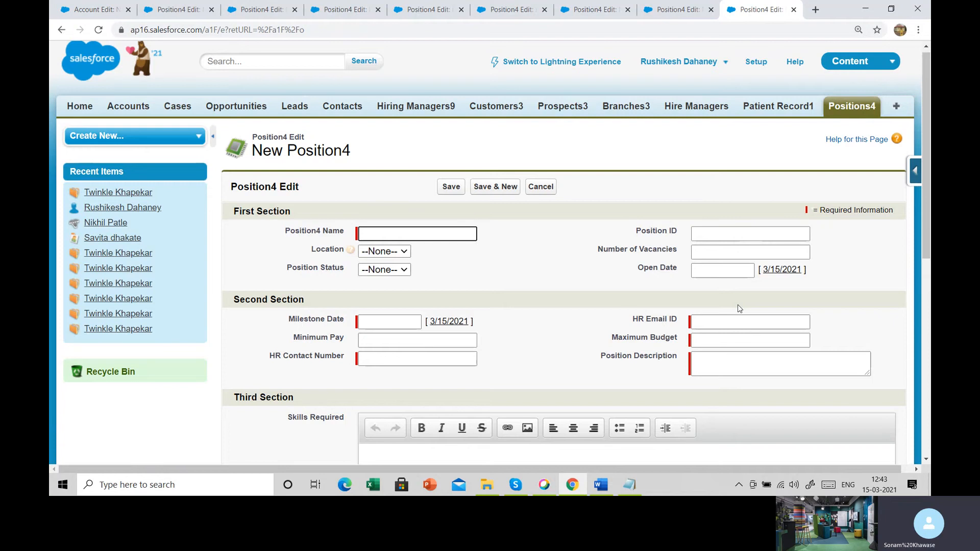
- Reopen the Position4 layout, move Position ID from First Section into Second Section, save it and check the New Position4 form
{"action": "left_click", "coordinate": [917, 172]}
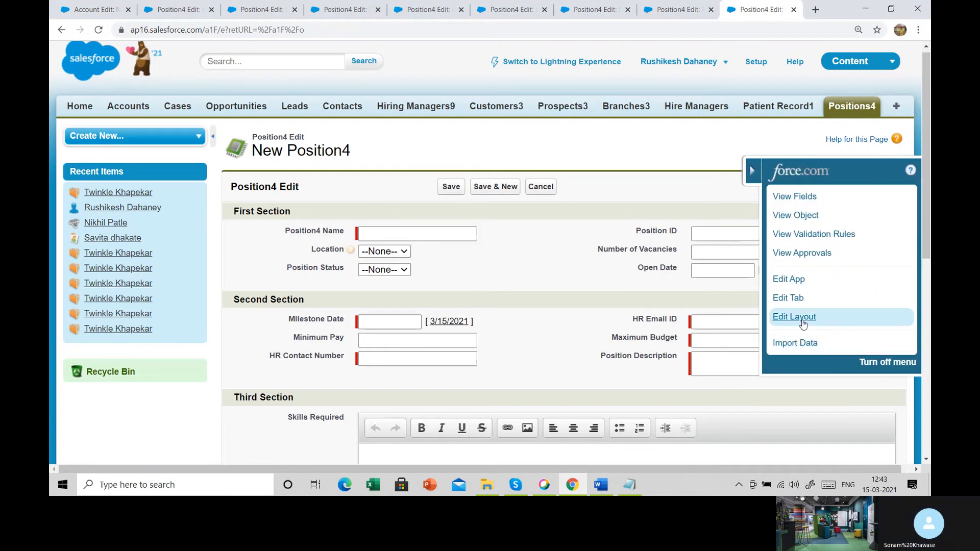
{"action": "left_click", "coordinate": [794, 317]}
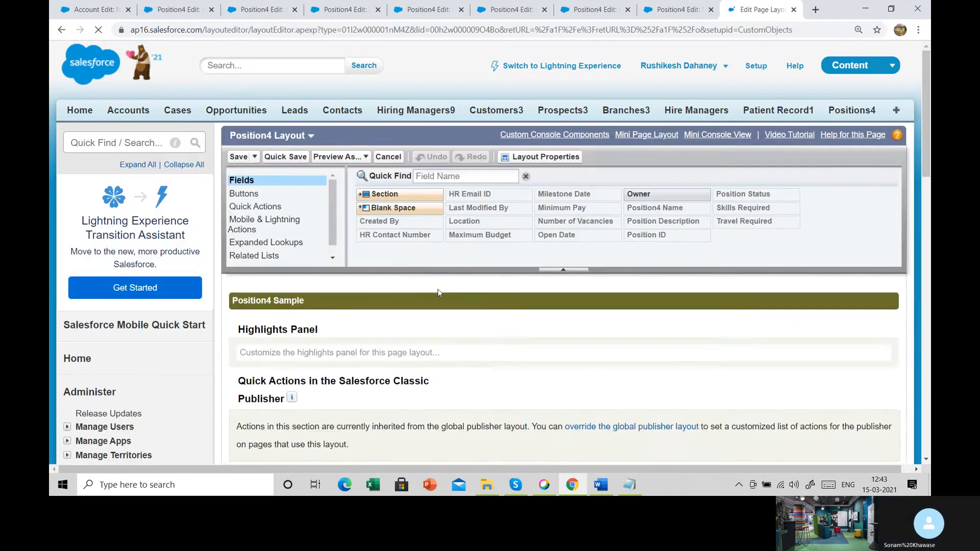
{"action": "scroll", "coordinate": [416, 291], "scroll_direction": "down", "scroll_amount": 8}
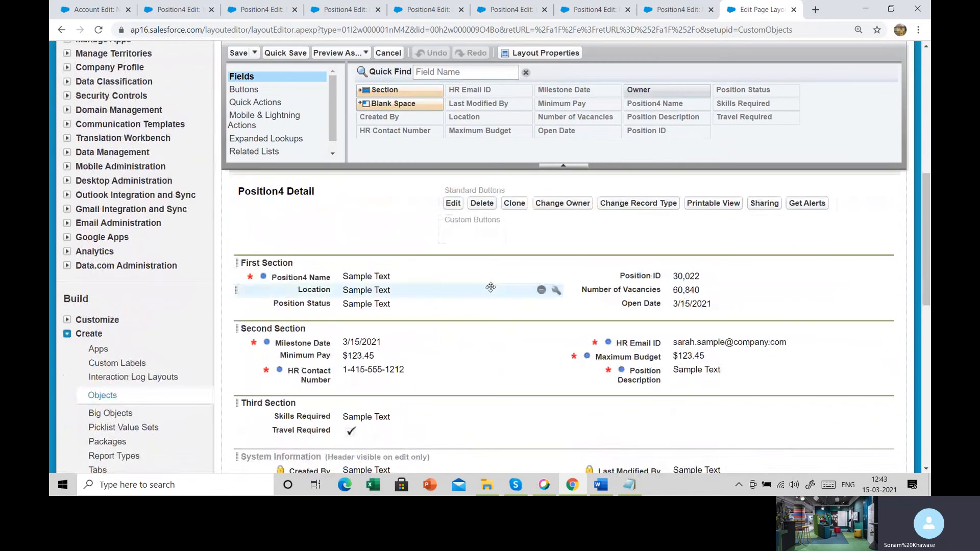
{"action": "left_click_drag", "start_coordinate": [656, 276], "coordinate": [457, 387]}
{"action": "left_click", "coordinate": [239, 53]}
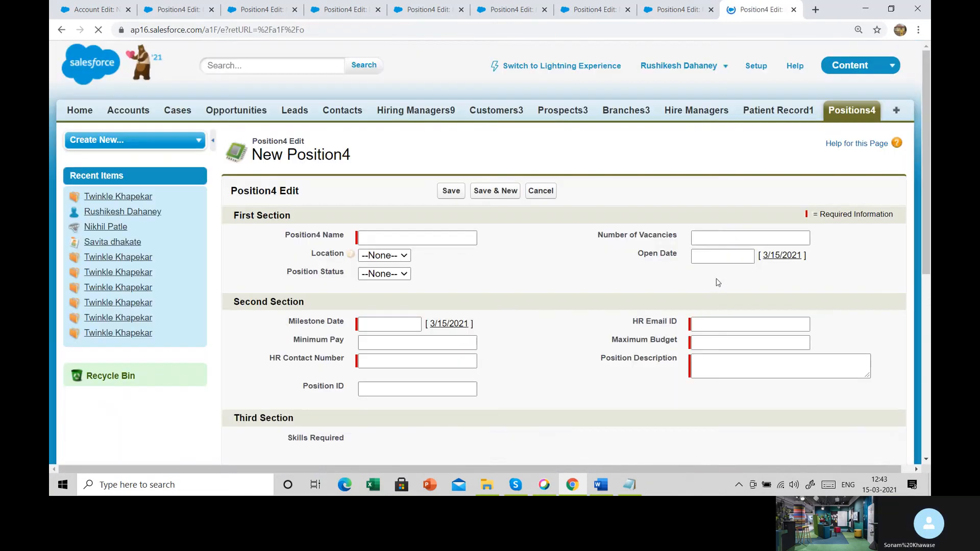
{"action": "left_click_drag", "start_coordinate": [280, 381], "coordinate": [507, 407]}
{"action": "left_click", "coordinate": [507, 407]}
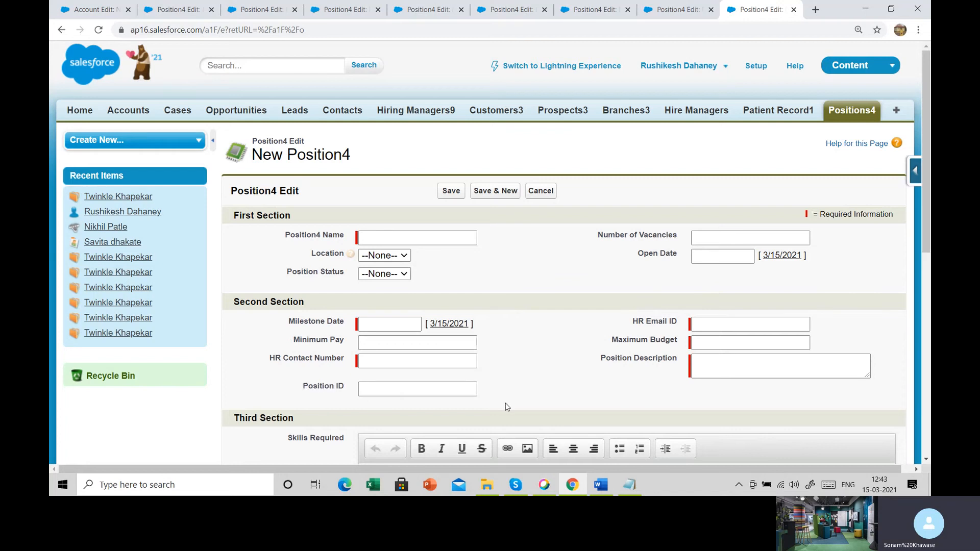
{"action": "scroll", "coordinate": [507, 407], "scroll_direction": "down", "scroll_amount": 2}
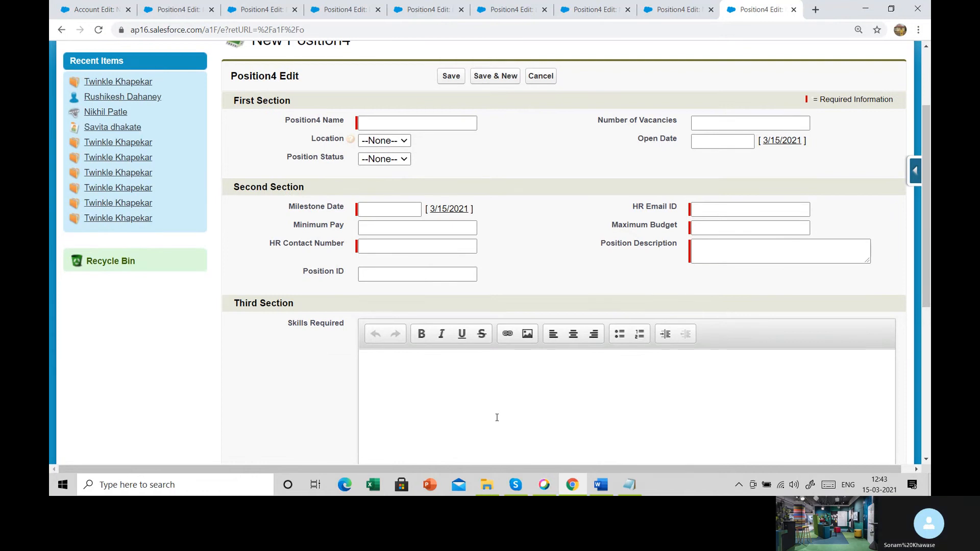
- Switch to the Salesforce CRM Notes in Notepad and highlight the Hiring Manager and Patient Record object assignments with their field lists
{"action": "left_click", "coordinate": [629, 485]}
{"action": "scroll", "coordinate": [490, 180], "scroll_direction": "up", "scroll_amount": 15}
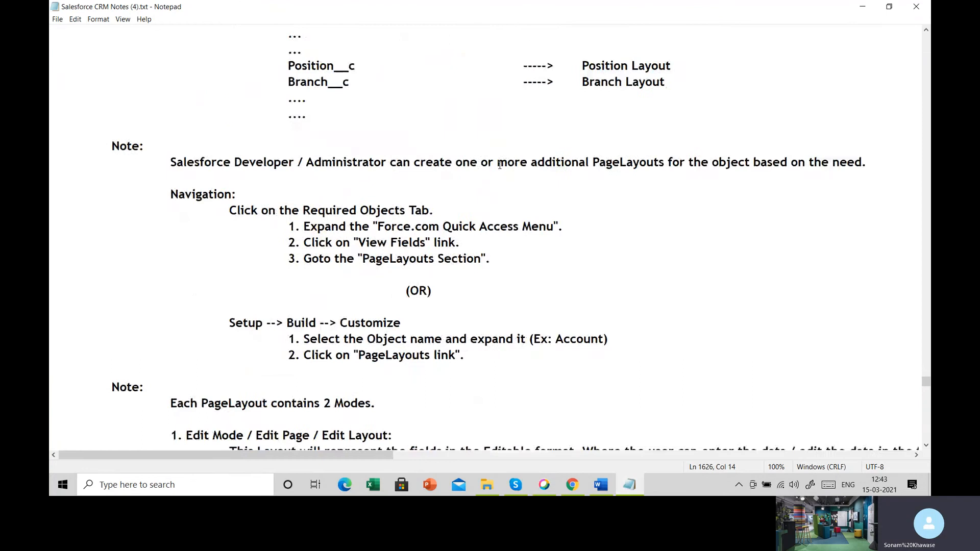
{"action": "scroll", "coordinate": [479, 188], "scroll_direction": "up", "scroll_amount": 4}
{"action": "scroll", "coordinate": [457, 210], "scroll_direction": "down", "scroll_amount": 3}
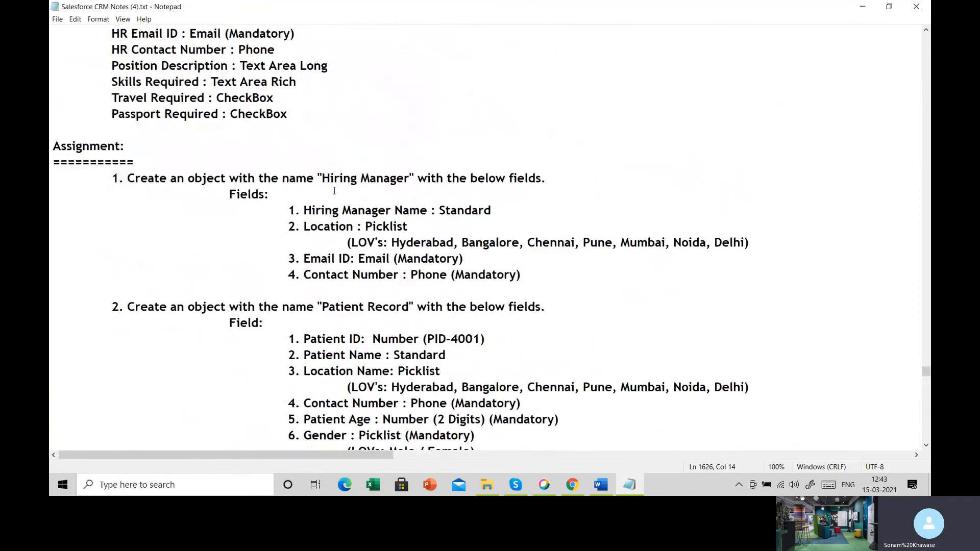
{"action": "left_click_drag", "start_coordinate": [313, 178], "coordinate": [413, 178]}
{"action": "left_click_drag", "start_coordinate": [320, 210], "coordinate": [451, 287]}
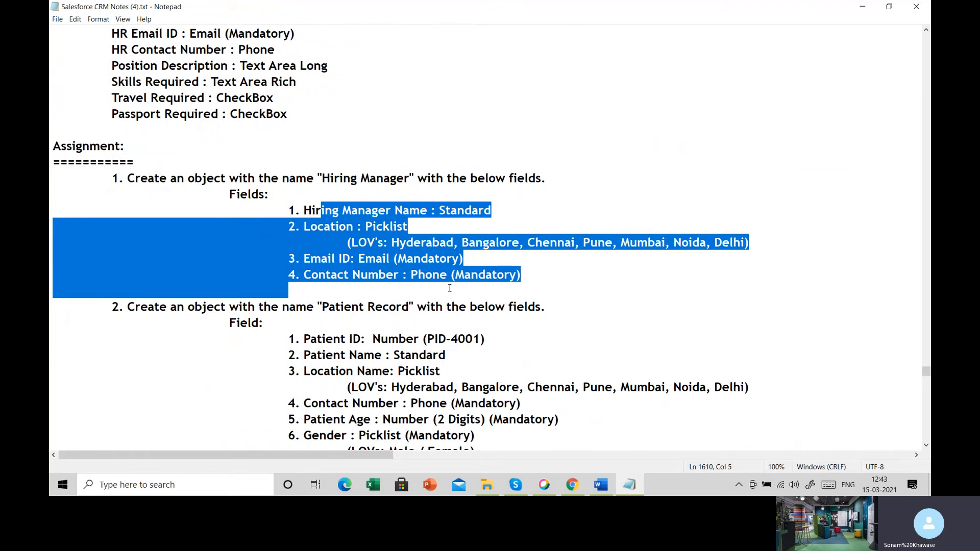
{"action": "scroll", "coordinate": [449, 288], "scroll_direction": "down", "scroll_amount": 3}
{"action": "left_click_drag", "start_coordinate": [301, 160], "coordinate": [545, 184]}
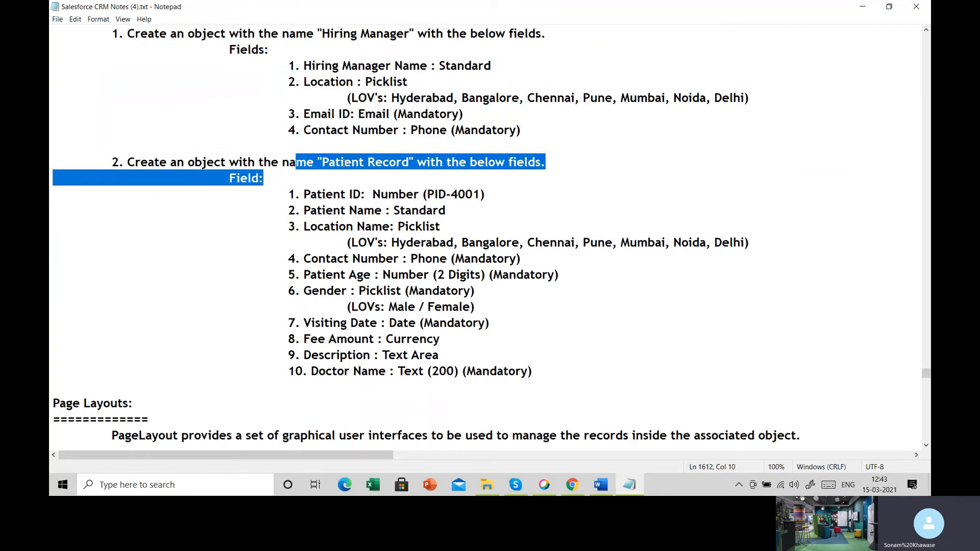
{"action": "left_click_drag", "start_coordinate": [289, 184], "coordinate": [510, 386]}
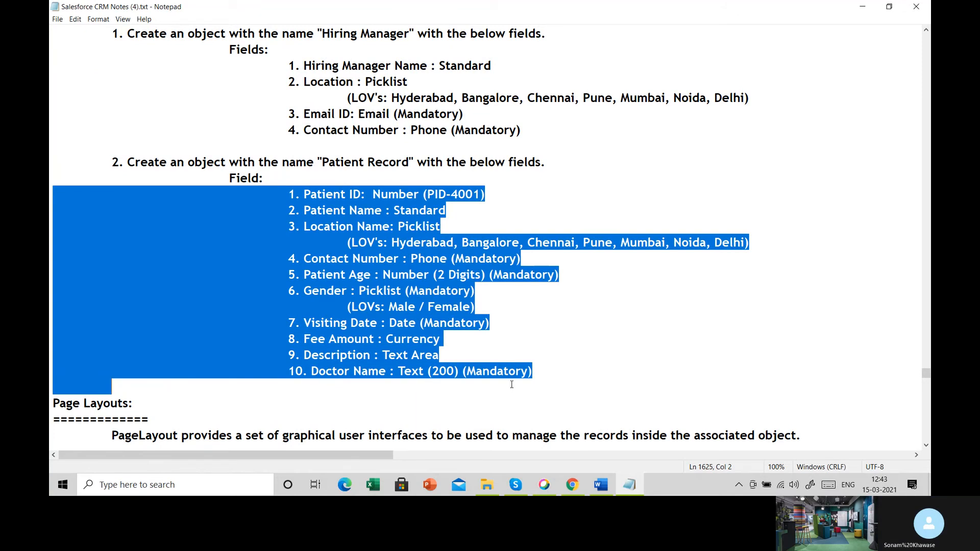
- Minimize the open windows and open Customer Demographics Data Model Updated v1.0.docx from the desktop in Word
{"action": "left_click", "coordinate": [862, 6]}
{"action": "left_click", "coordinate": [863, 5]}
{"action": "left_click", "coordinate": [862, 6]}
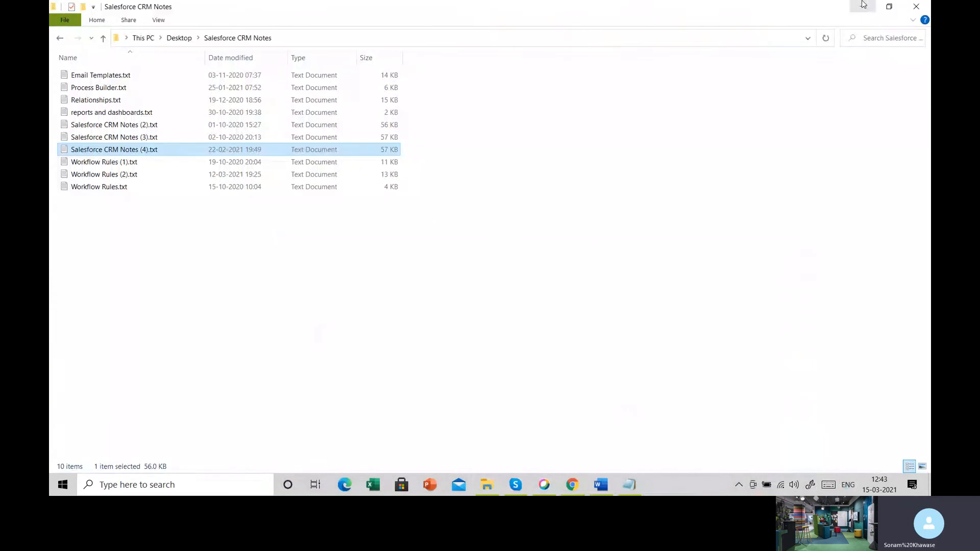
{"action": "left_click", "coordinate": [863, 5]}
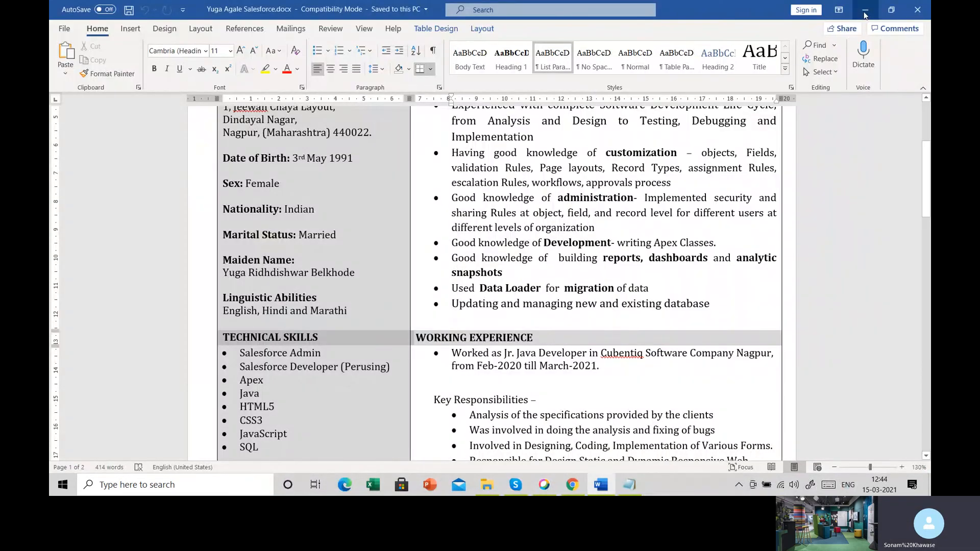
{"action": "left_click", "coordinate": [864, 13]}
{"action": "left_click", "coordinate": [243, 32]}
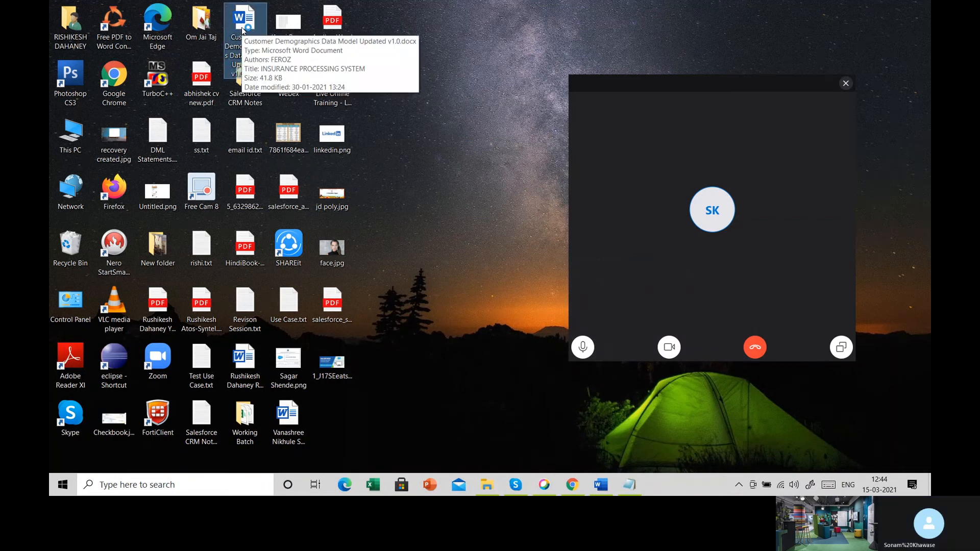
{"action": "left_click", "coordinate": [607, 486]}
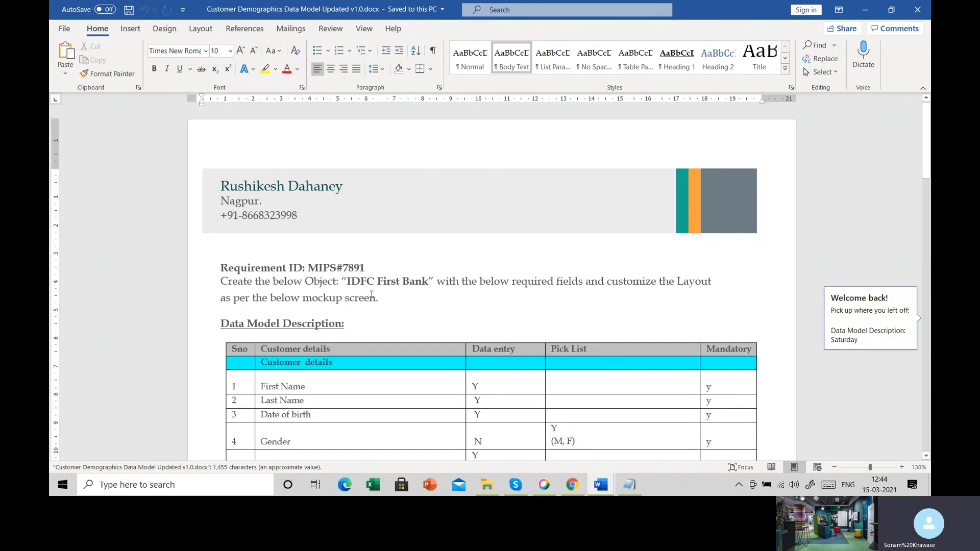
- Highlight the object name "IDFC First Bank" in the requirement text above the data model table
{"action": "left_click_drag", "start_coordinate": [341, 282], "coordinate": [427, 287]}
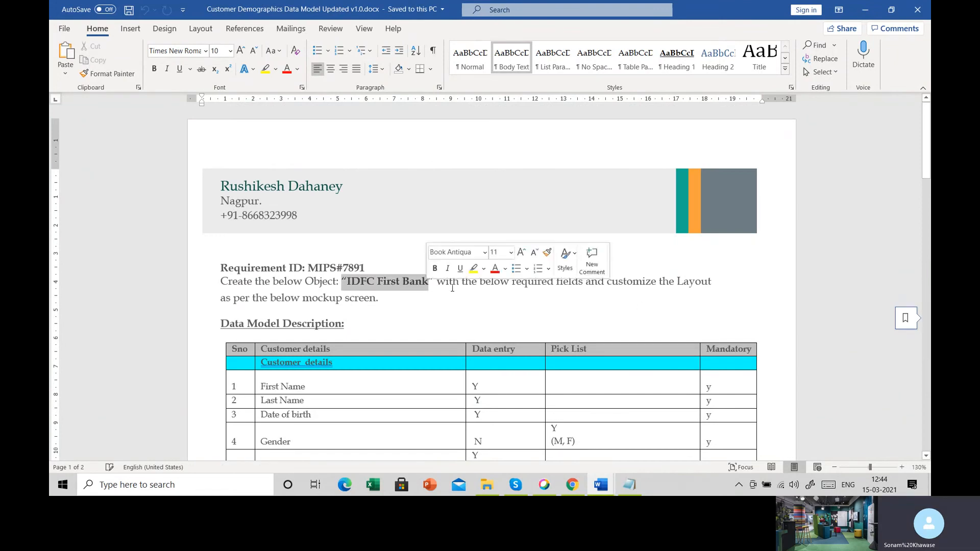
{"action": "left_click", "coordinate": [615, 313]}
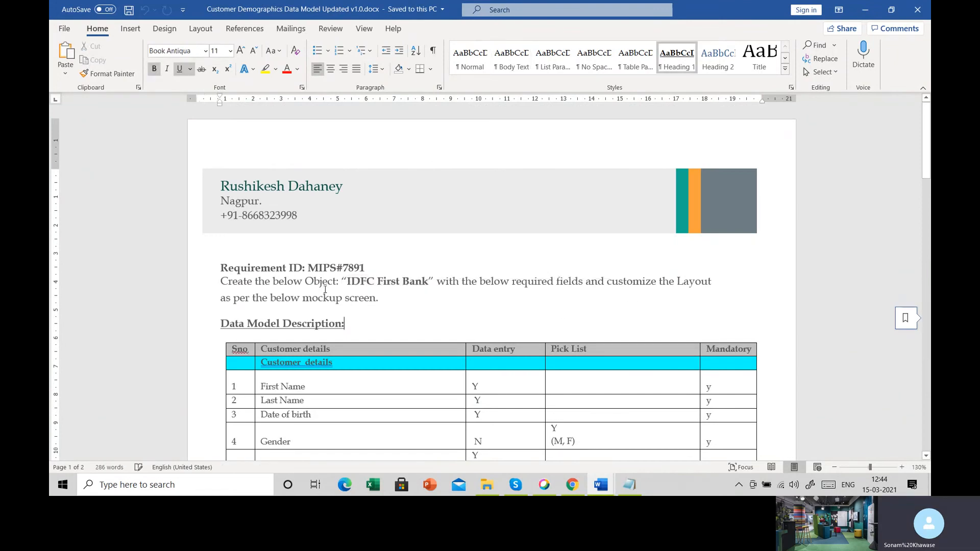
{"action": "left_click_drag", "start_coordinate": [347, 281], "coordinate": [428, 282]}
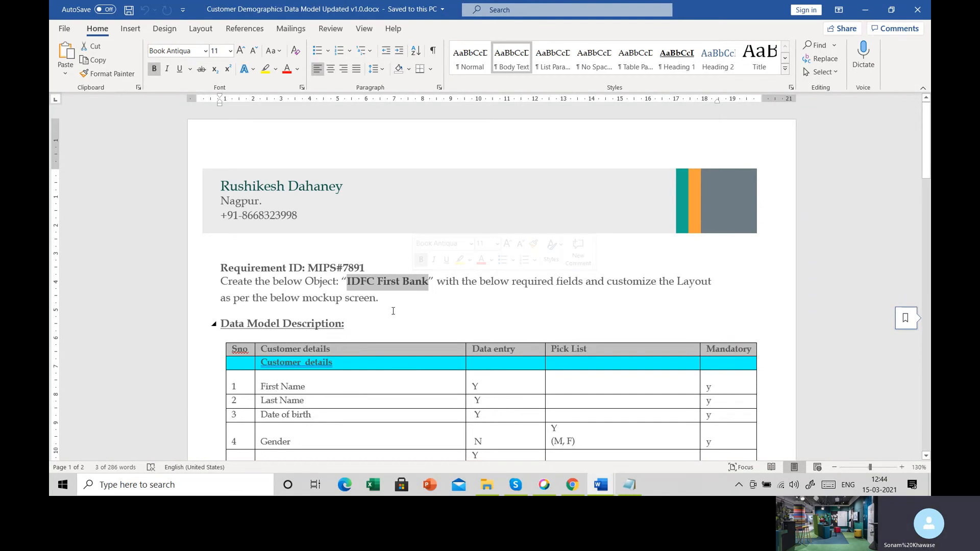
- Review the Data Model Description table from Customer details down to the Surrender Value row in Current Insurance Policy Details
{"action": "scroll", "coordinate": [393, 311], "scroll_direction": "down", "scroll_amount": 5}
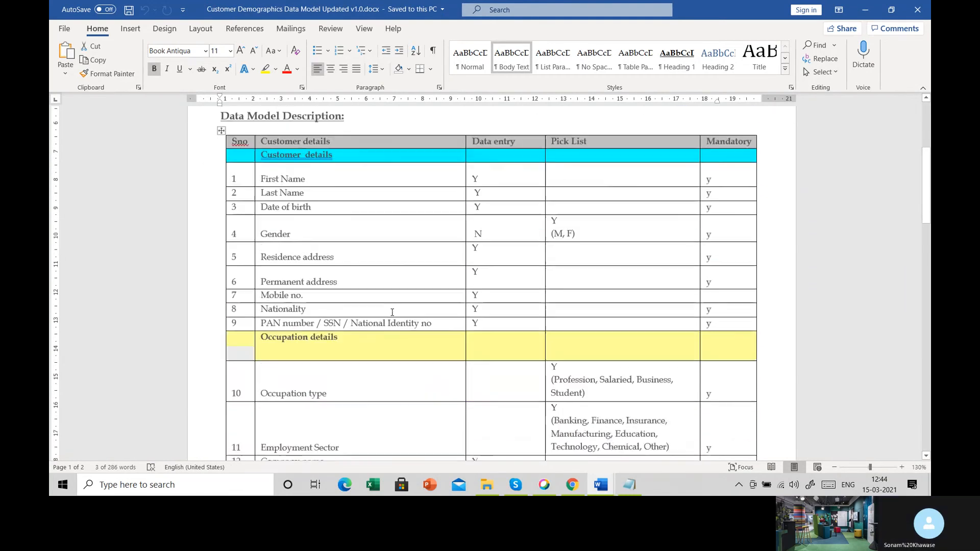
{"action": "left_click_drag", "start_coordinate": [233, 171], "coordinate": [442, 404]}
{"action": "scroll", "coordinate": [426, 382], "scroll_direction": "down", "scroll_amount": 10}
{"action": "scroll", "coordinate": [325, 357], "scroll_direction": "down", "scroll_amount": 3}
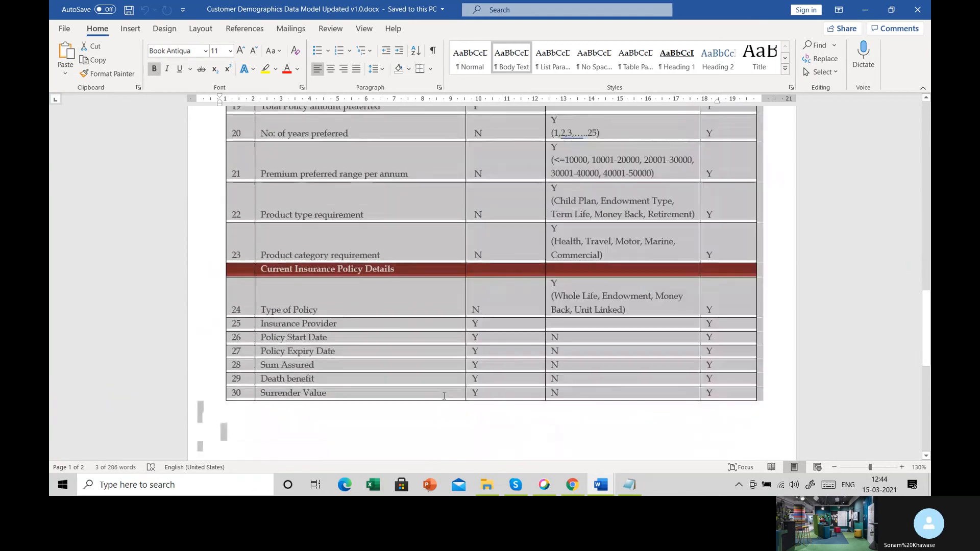
{"action": "left_click", "coordinate": [324, 397]}
{"action": "left_click_drag", "start_coordinate": [325, 397], "coordinate": [297, 395]}
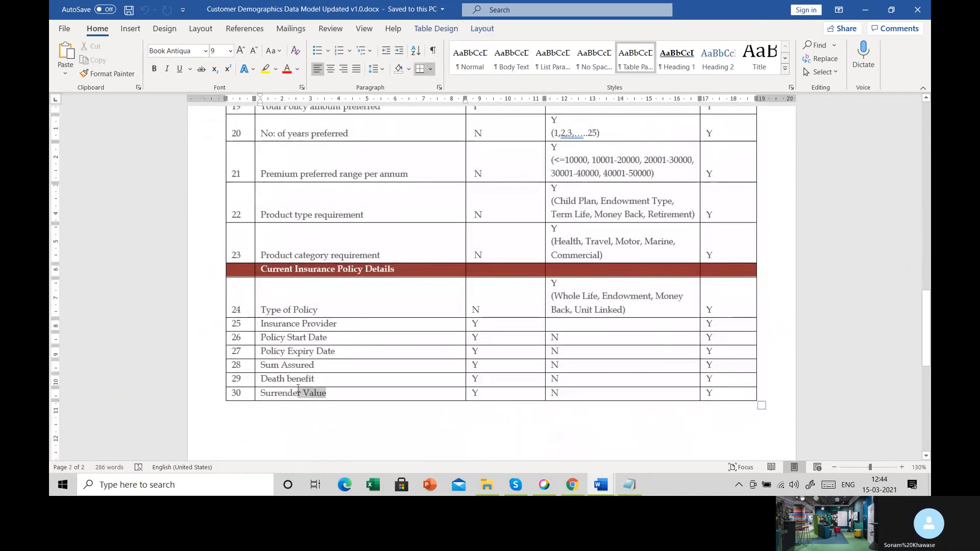
{"action": "left_click", "coordinate": [274, 351]}
{"action": "scroll", "coordinate": [323, 352], "scroll_direction": "up", "scroll_amount": 10}
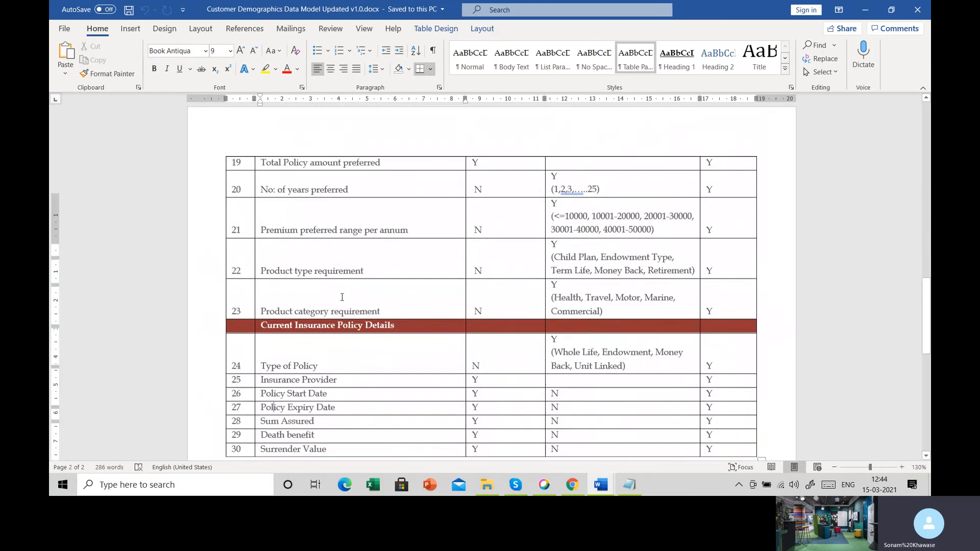
{"action": "scroll", "coordinate": [342, 300], "scroll_direction": "up", "scroll_amount": 5}
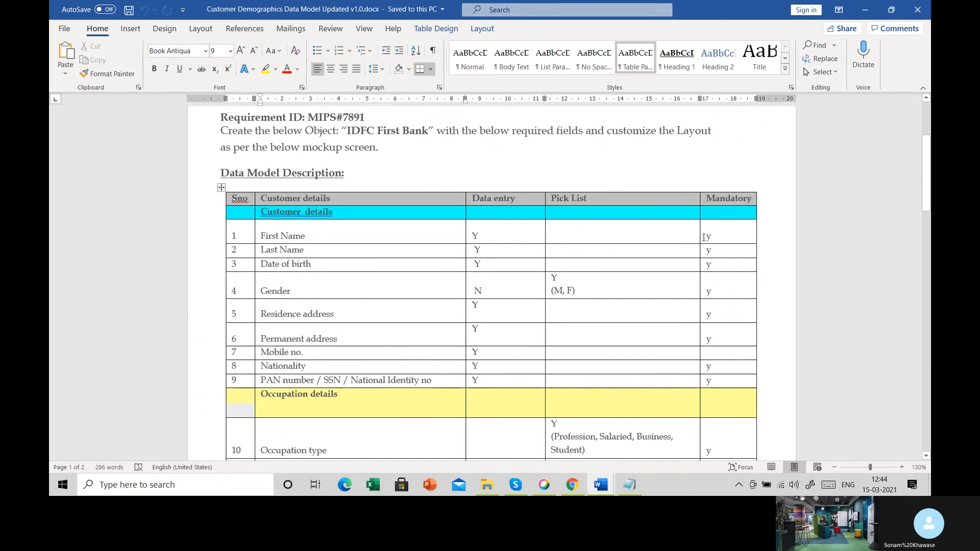
- Examine the Mandatory column and highlight the Customer details heading and its fields from First Name to PAN number
{"action": "mouse_move", "coordinate": [703, 237]}
{"action": "left_mouse_down"}
{"action": "mouse_move", "coordinate": [713, 237]}
{"action": "mouse_move", "coordinate": [699, 250]}
{"action": "left_mouse_up"}
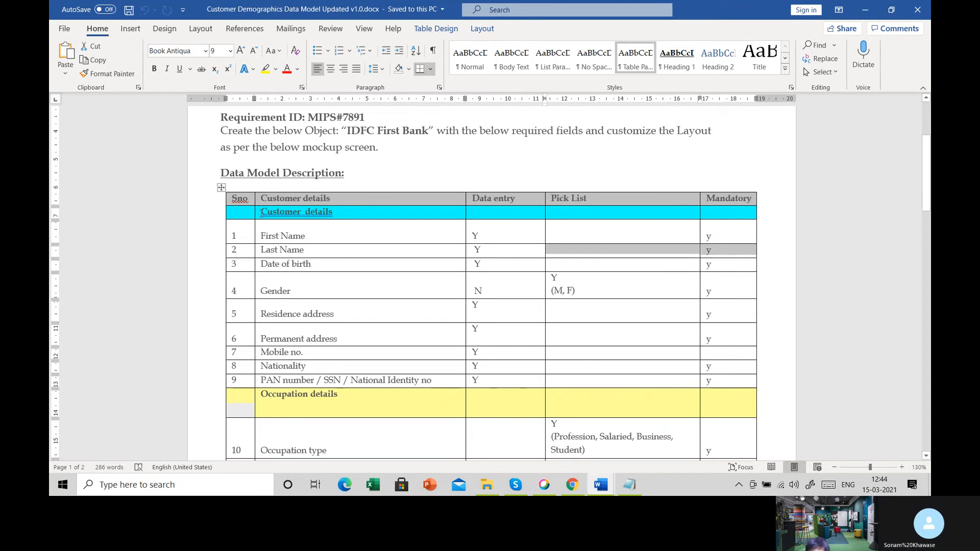
{"action": "left_click_drag", "start_coordinate": [262, 211], "coordinate": [355, 213]}
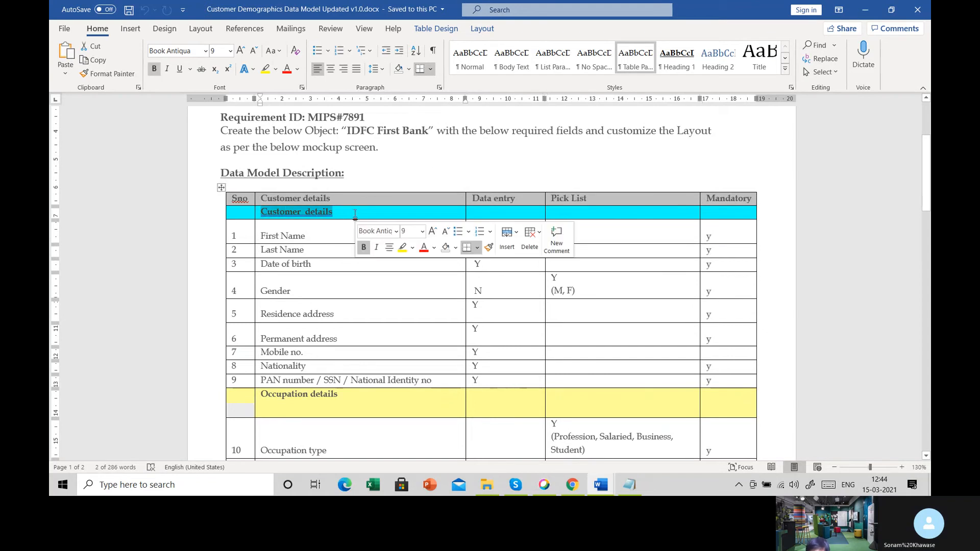
{"action": "scroll", "coordinate": [331, 206], "scroll_direction": "down", "scroll_amount": 1}
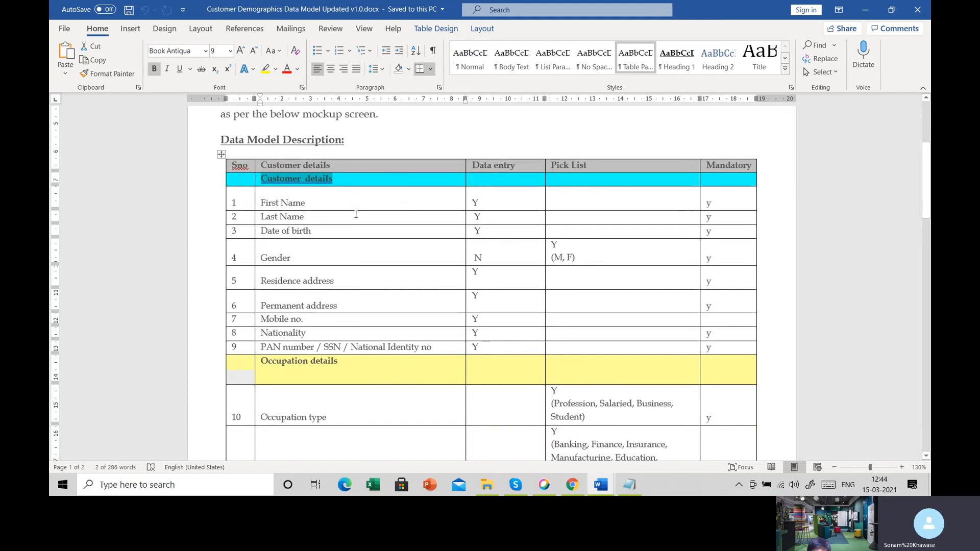
{"action": "left_click_drag", "start_coordinate": [266, 199], "coordinate": [426, 352]}
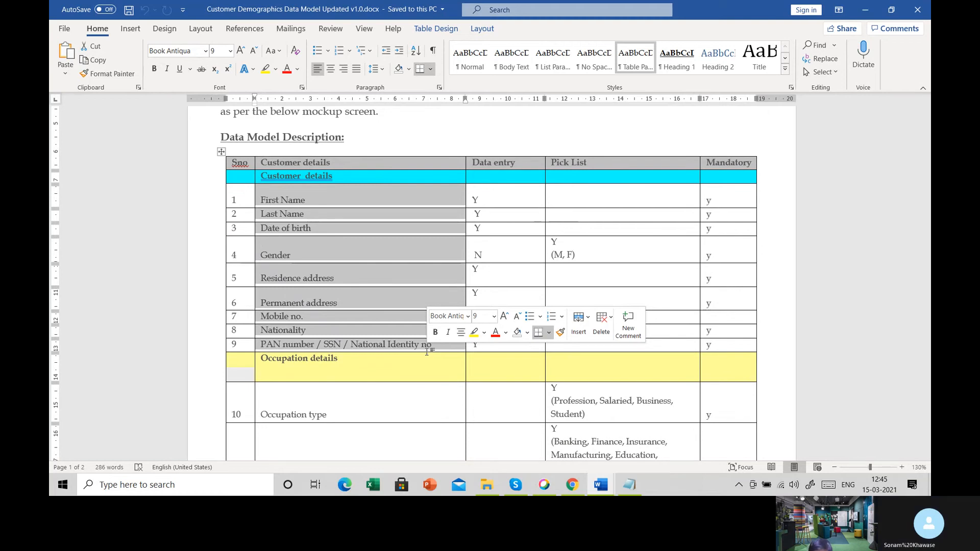
{"action": "scroll", "coordinate": [426, 352], "scroll_direction": "down", "scroll_amount": 3}
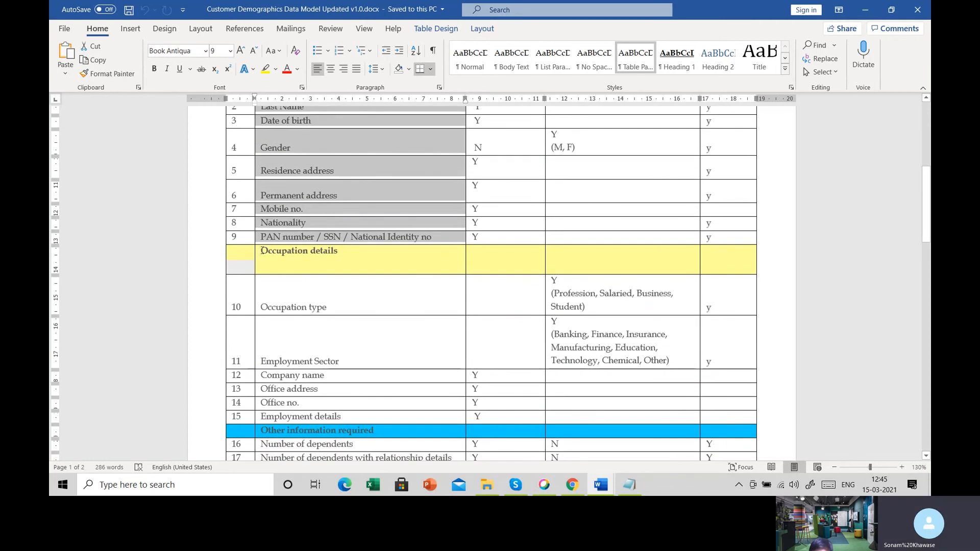
- Highlight the Occupation details heading and its fields, then review the Other information required and Product Preferences sections
{"action": "left_click_drag", "start_coordinate": [261, 251], "coordinate": [341, 242]}
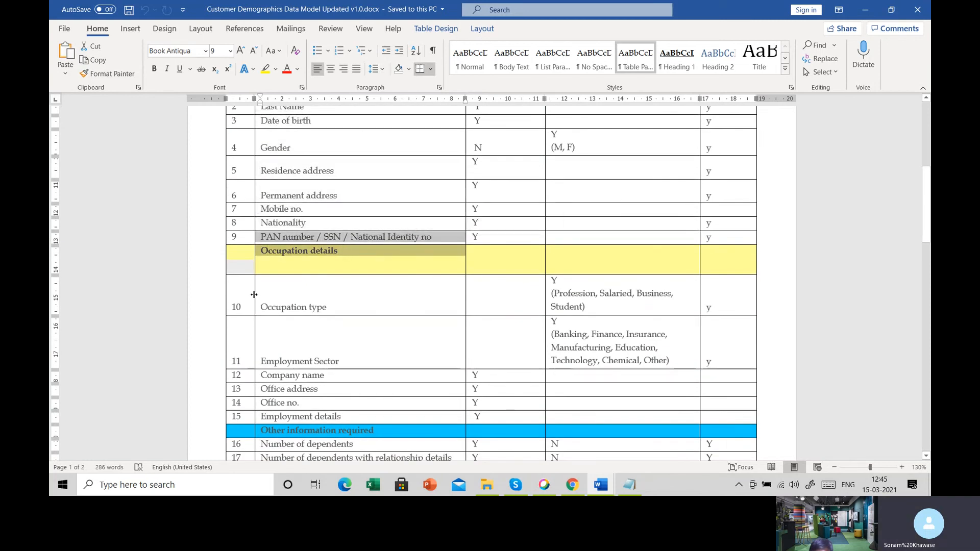
{"action": "left_click_drag", "start_coordinate": [262, 307], "coordinate": [297, 425]}
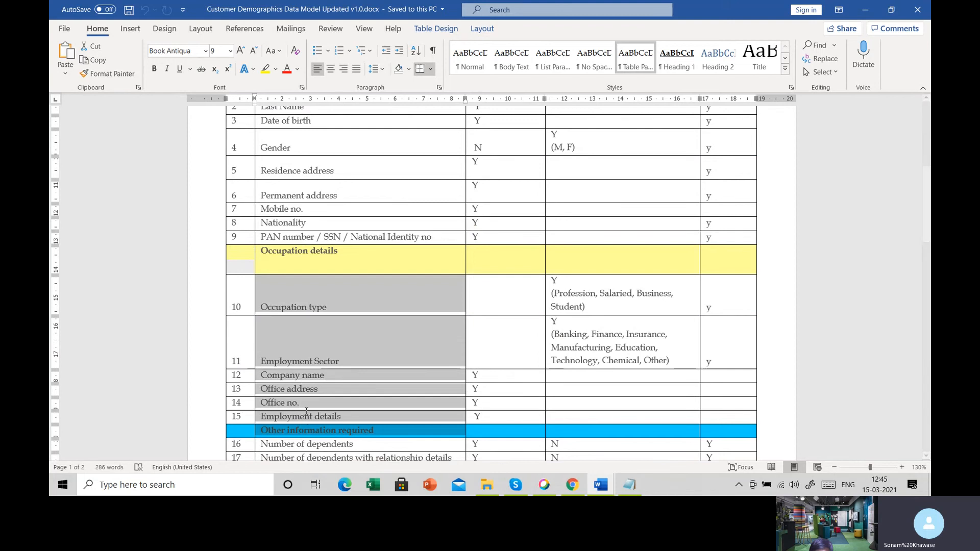
{"action": "scroll", "coordinate": [298, 424], "scroll_direction": "down", "scroll_amount": 3}
{"action": "left_click_drag", "start_coordinate": [266, 337], "coordinate": [296, 361]}
{"action": "scroll", "coordinate": [296, 361], "scroll_direction": "down", "scroll_amount": 2}
{"action": "left_click_drag", "start_coordinate": [274, 311], "coordinate": [332, 313]}
{"action": "scroll", "coordinate": [325, 319], "scroll_direction": "down", "scroll_amount": 6}
{"action": "scroll", "coordinate": [324, 319], "scroll_direction": "down", "scroll_amount": 3}
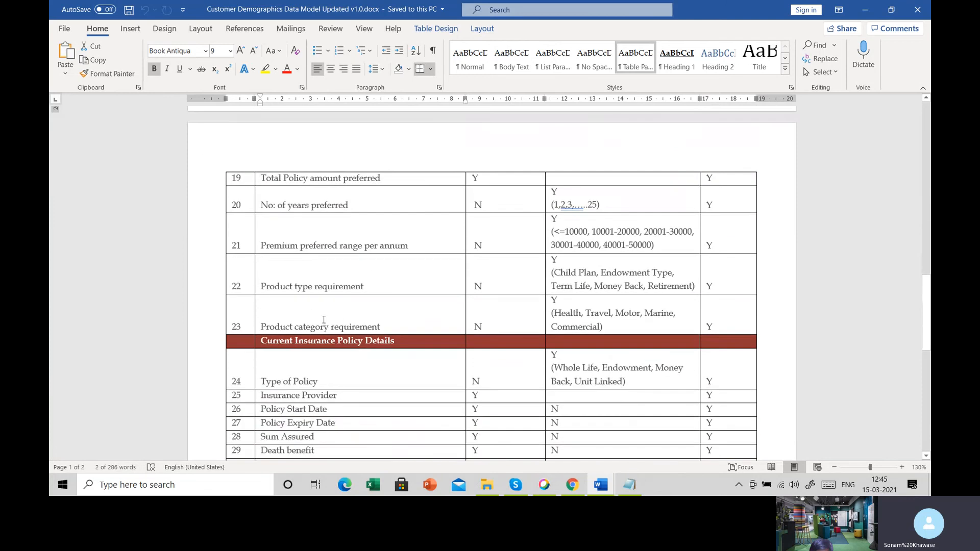
- Highlight the Current Insurance Policy Details heading and go through its fields from Type of Policy to Surrender Value
{"action": "left_click_drag", "start_coordinate": [262, 342], "coordinate": [394, 342]}
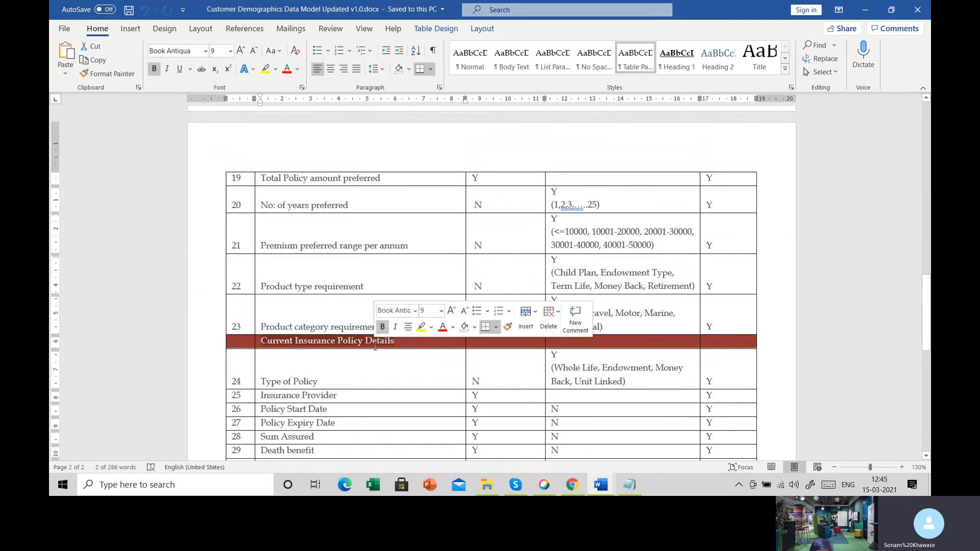
{"action": "left_click", "coordinate": [372, 369]}
{"action": "scroll", "coordinate": [371, 369], "scroll_direction": "down", "scroll_amount": 2}
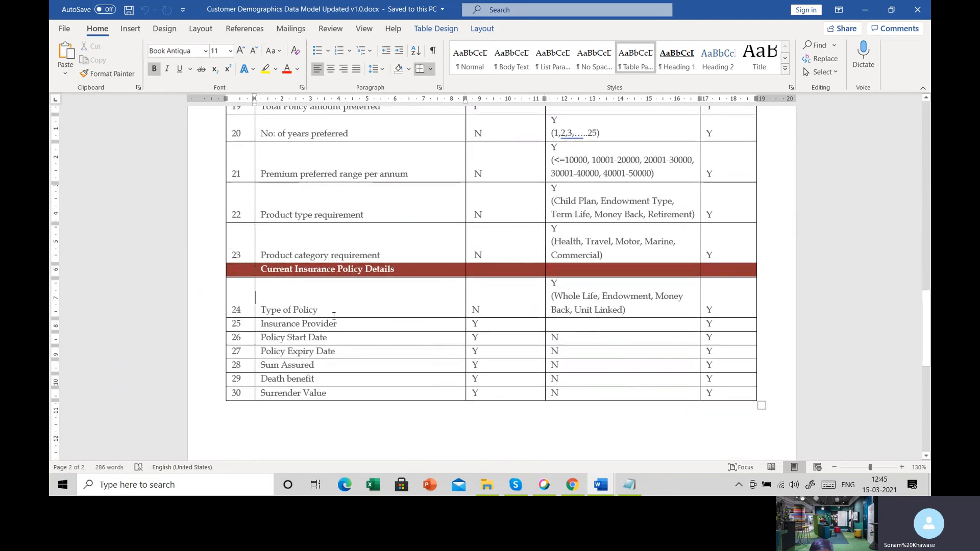
{"action": "left_click_drag", "start_coordinate": [276, 308], "coordinate": [285, 369]}
{"action": "left_click", "coordinate": [349, 407]}
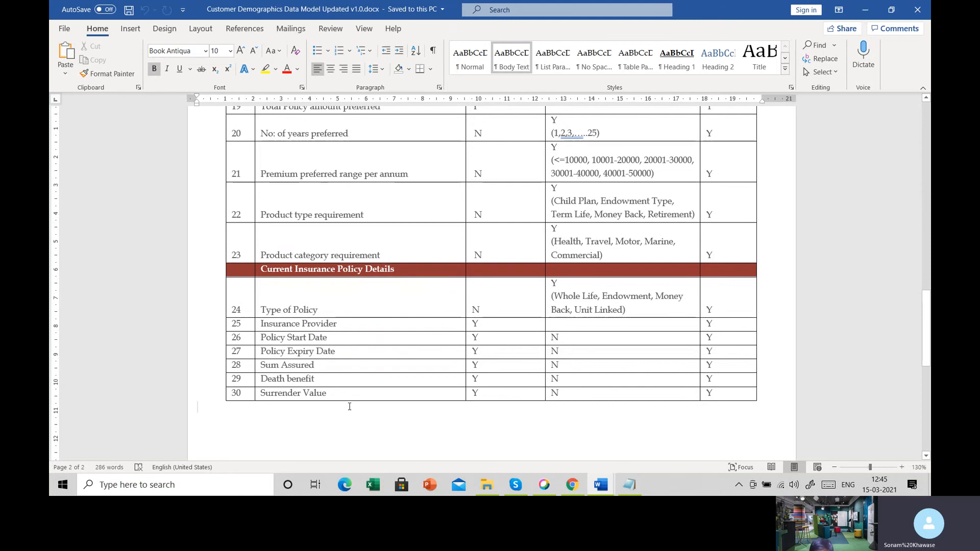
- Return to the Customer details section and highlight First Name, Date of birth, and Gender with its M, F picklist values
{"action": "scroll", "coordinate": [349, 407], "scroll_direction": "up", "scroll_amount": 12}
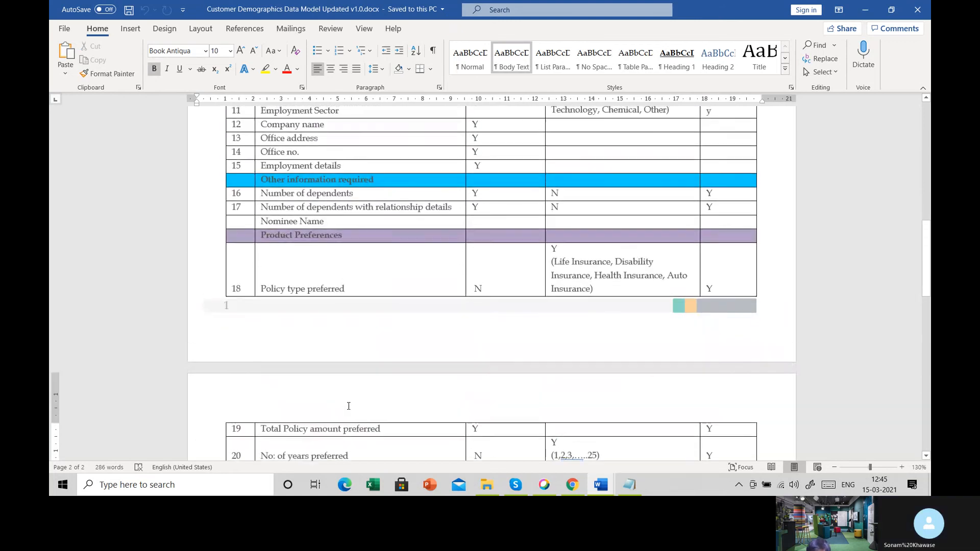
{"action": "scroll", "coordinate": [348, 406], "scroll_direction": "up", "scroll_amount": 6}
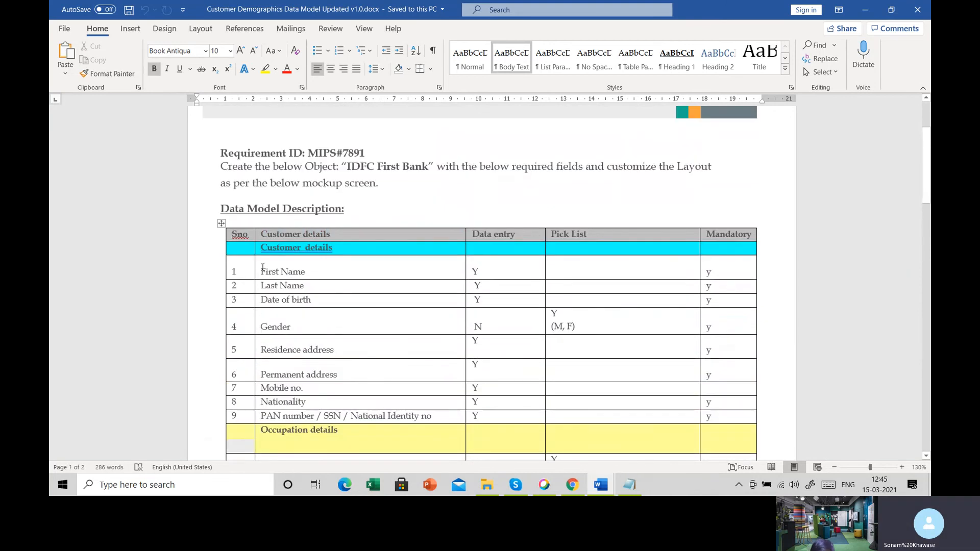
{"action": "left_click_drag", "start_coordinate": [261, 270], "coordinate": [305, 270]}
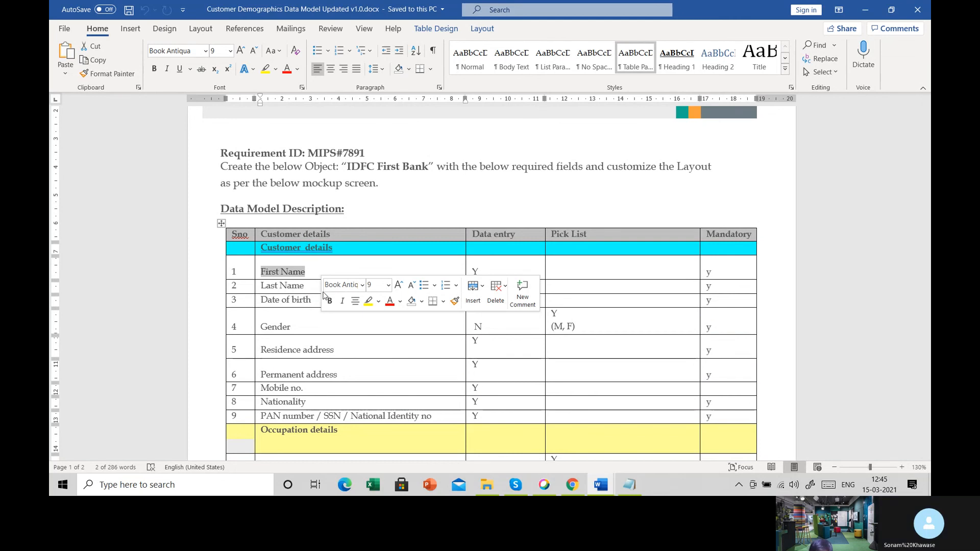
{"action": "left_click", "coordinate": [261, 300]}
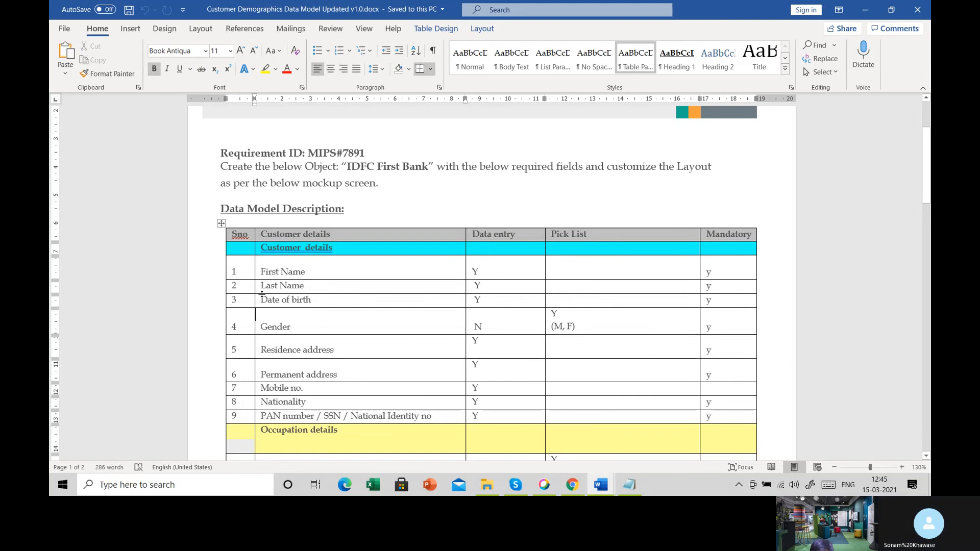
{"action": "left_click_drag", "start_coordinate": [261, 300], "coordinate": [317, 302]}
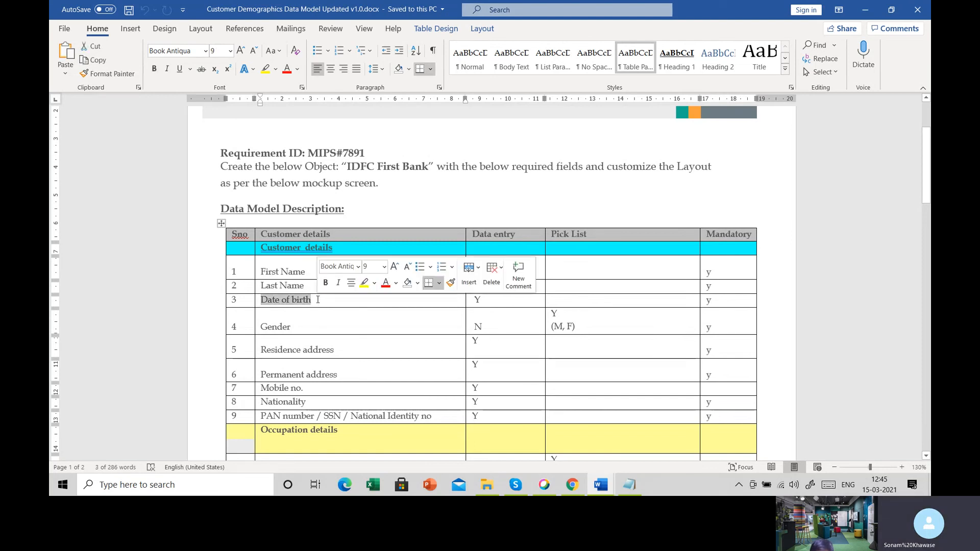
{"action": "left_click_drag", "start_coordinate": [258, 327], "coordinate": [316, 329]}
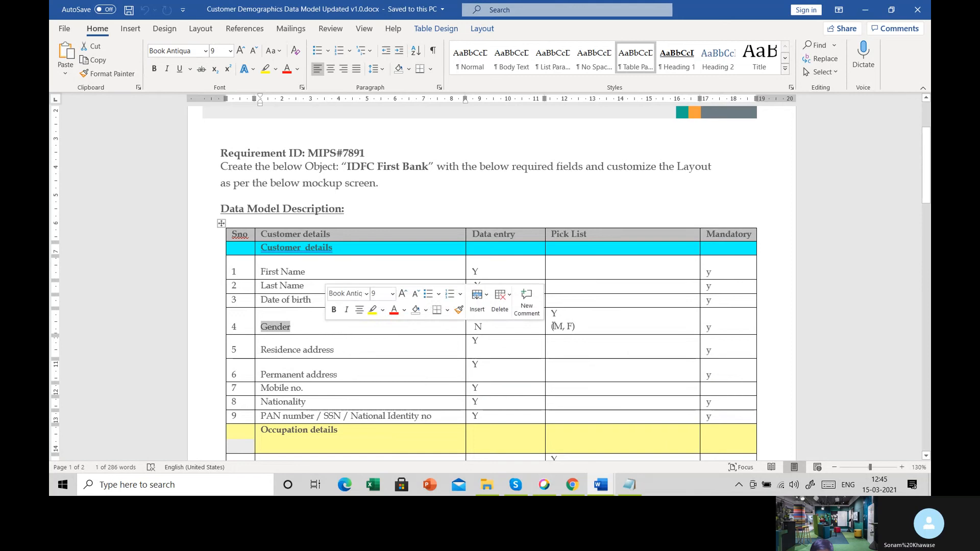
{"action": "left_click_drag", "start_coordinate": [550, 327], "coordinate": [599, 328]}
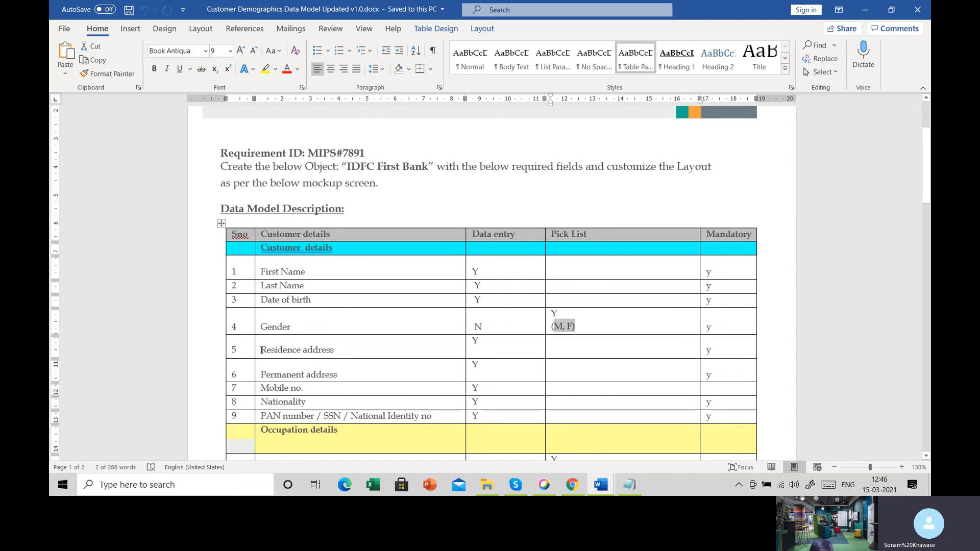
- Highlight the Residence address, Mobile no. and PAN number / SSN / National Identity no fields in Customer details
{"action": "left_click_drag", "start_coordinate": [277, 352], "coordinate": [339, 354]}
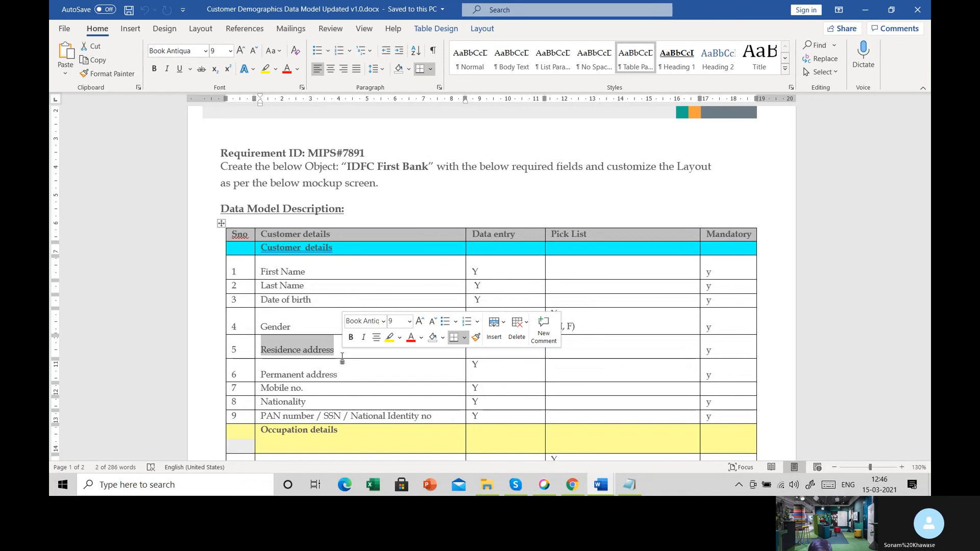
{"action": "scroll", "coordinate": [342, 360], "scroll_direction": "down", "scroll_amount": 3}
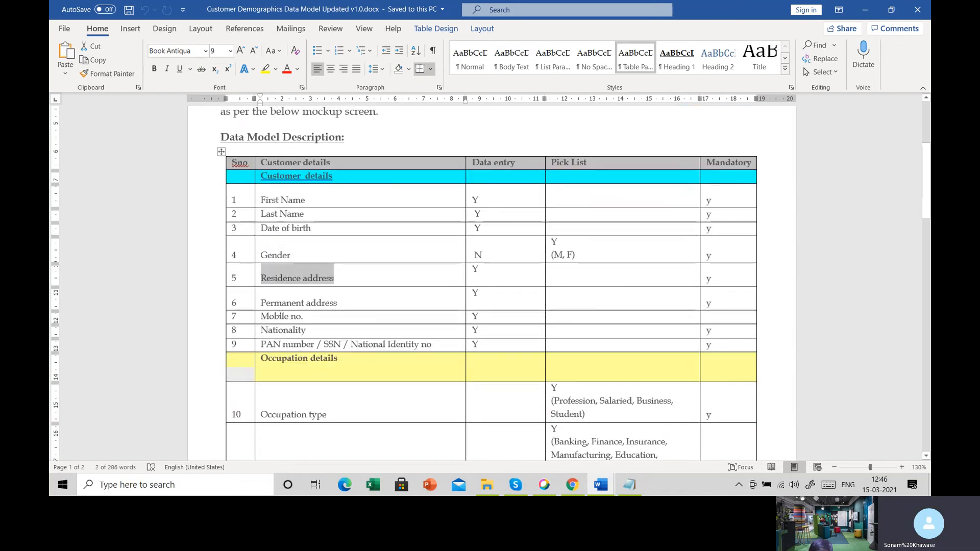
{"action": "left_click_drag", "start_coordinate": [261, 317], "coordinate": [309, 316]}
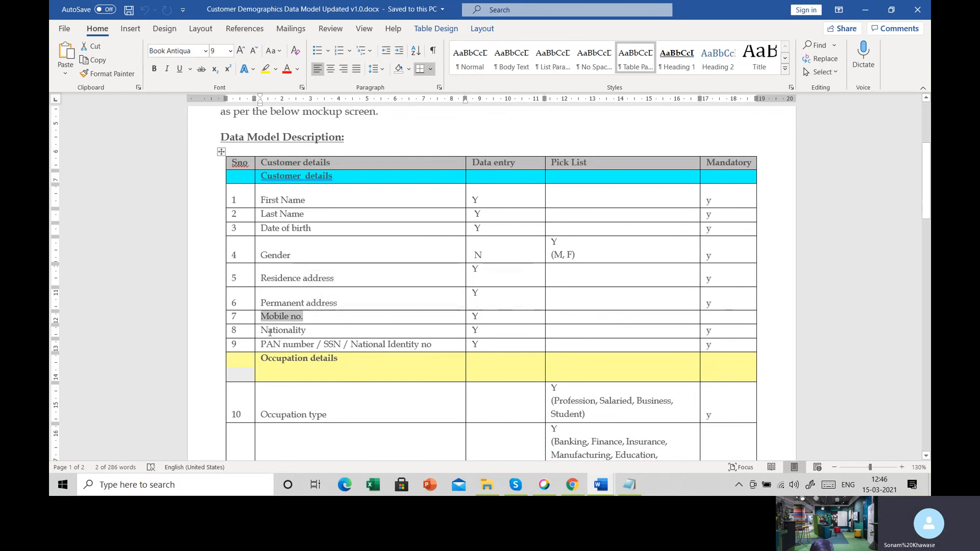
{"action": "left_click_drag", "start_coordinate": [261, 331], "coordinate": [417, 345]}
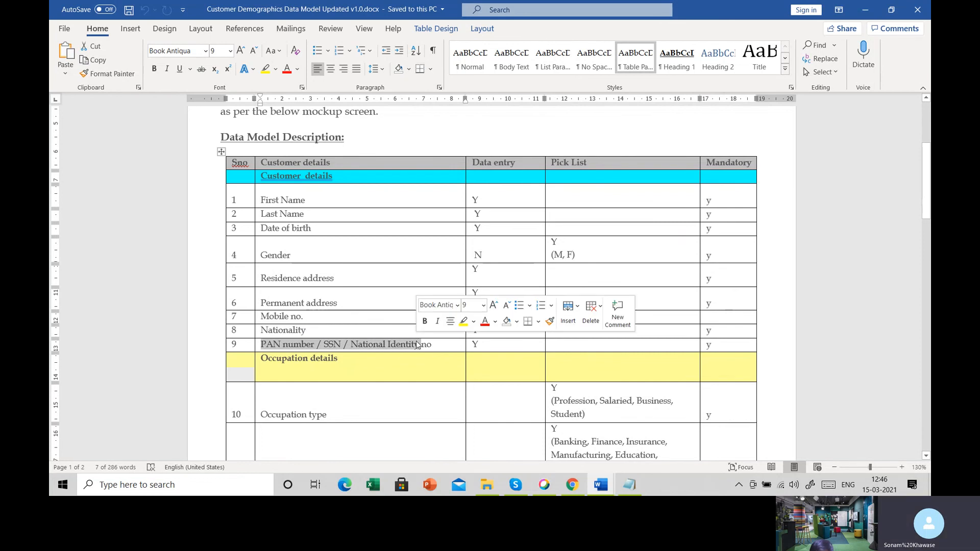
- Highlight Occupation type and the picklist values listed for Occupation type and Employment Sector
{"action": "scroll", "coordinate": [417, 345], "scroll_direction": "down", "scroll_amount": 3}
{"action": "double_click", "coordinate": [286, 306]}
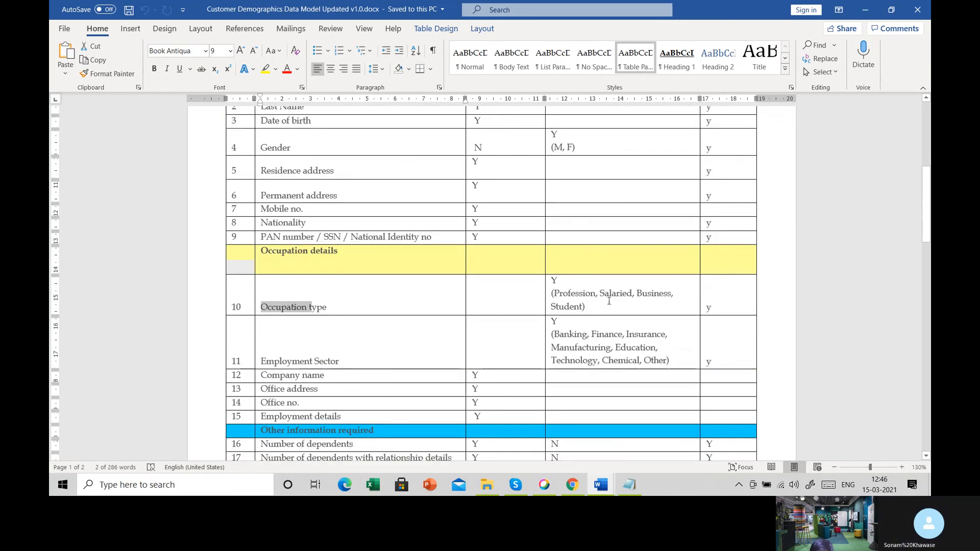
{"action": "left_click_drag", "start_coordinate": [552, 289], "coordinate": [586, 309]}
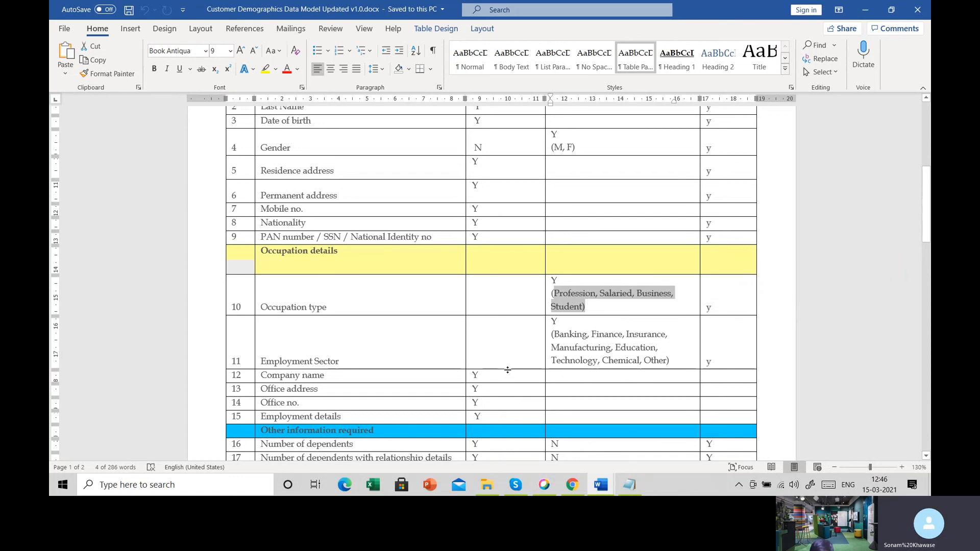
{"action": "left_click_drag", "start_coordinate": [560, 334], "coordinate": [667, 360]}
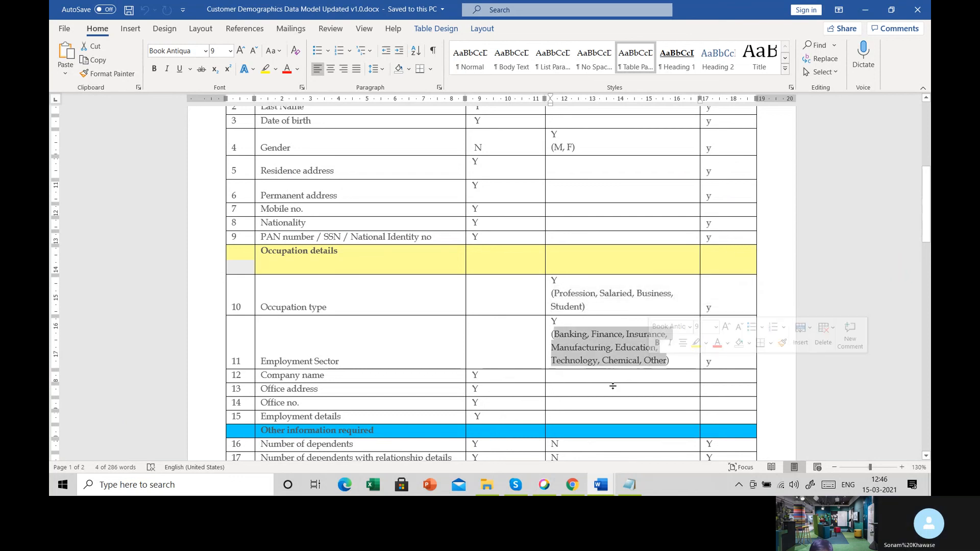
- Highlight the Office no. and Office address fields, then Number of dependents with relationship details under Other information required
{"action": "scroll", "coordinate": [516, 385], "scroll_direction": "down", "scroll_amount": 2}
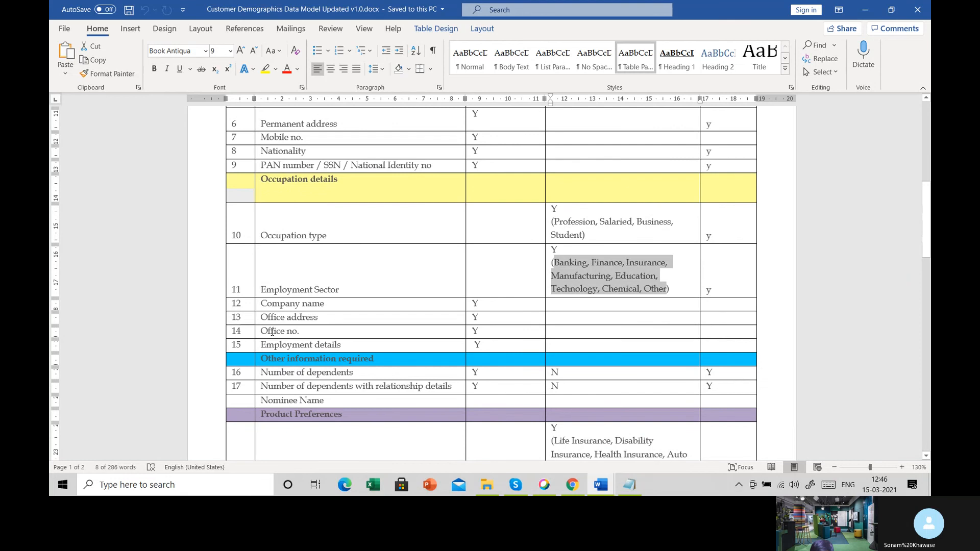
{"action": "left_click_drag", "start_coordinate": [272, 332], "coordinate": [307, 332]}
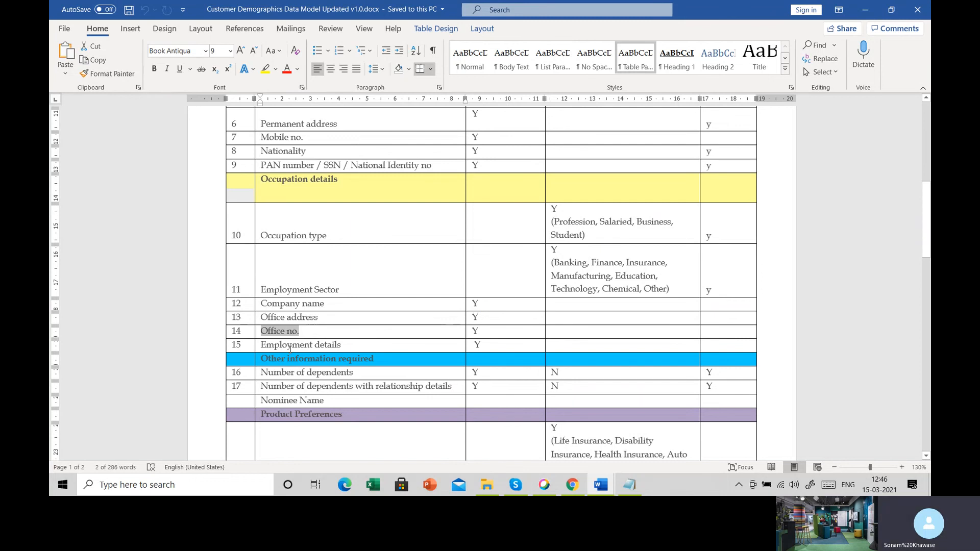
{"action": "left_click_drag", "start_coordinate": [286, 318], "coordinate": [334, 320]}
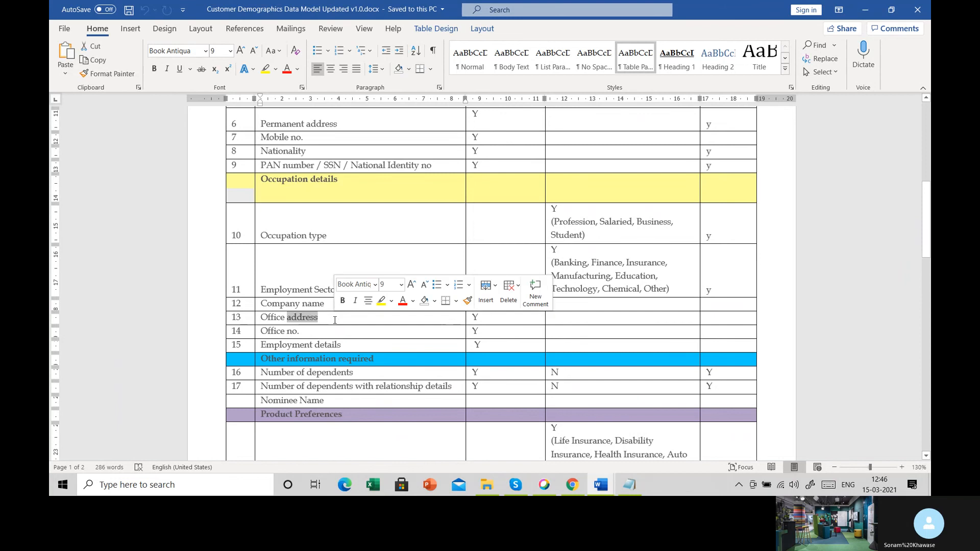
{"action": "scroll", "coordinate": [304, 295], "scroll_direction": "down", "scroll_amount": 2}
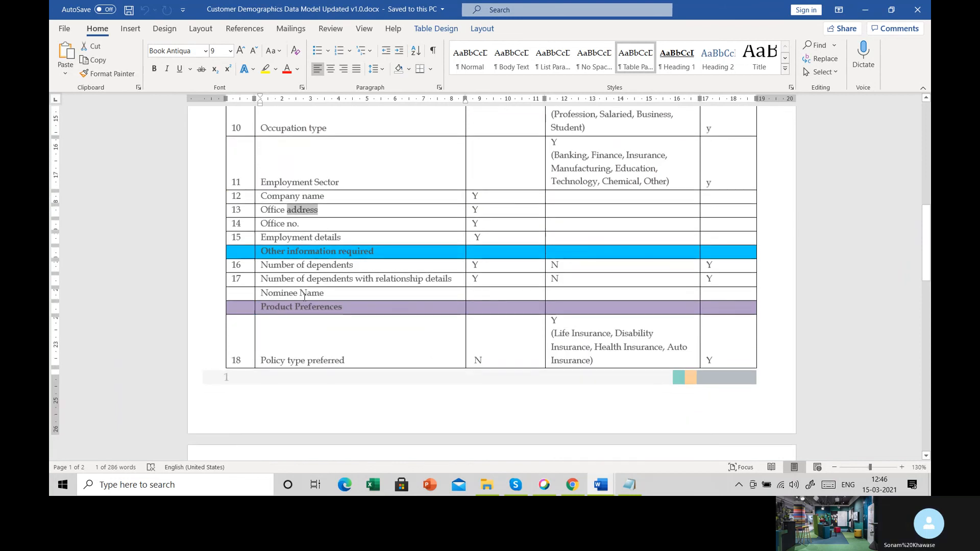
{"action": "left_click_drag", "start_coordinate": [260, 278], "coordinate": [381, 283]}
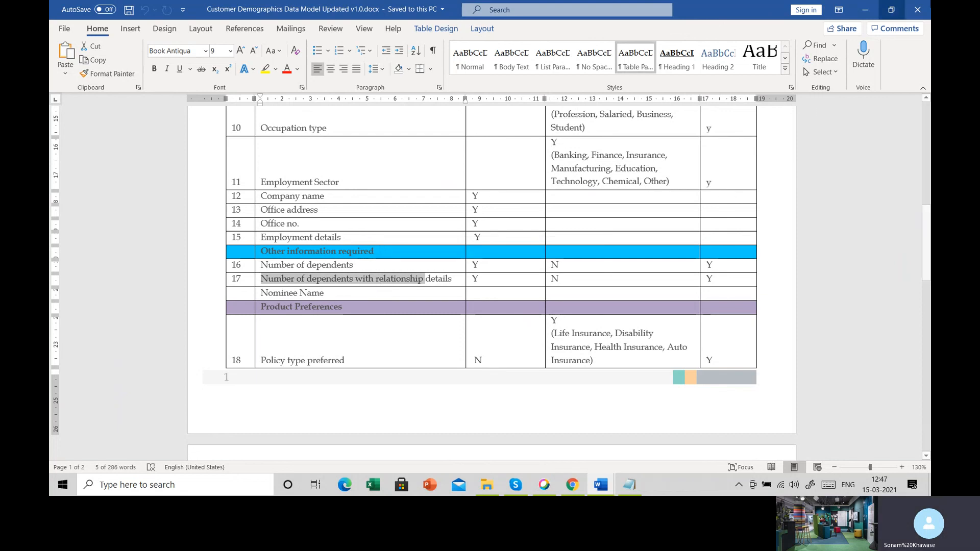
- Switch to Skype, send the Customer Demographics Data Model document from the desktop in the call chat, and close the chat
{"action": "left_click", "coordinate": [515, 484]}
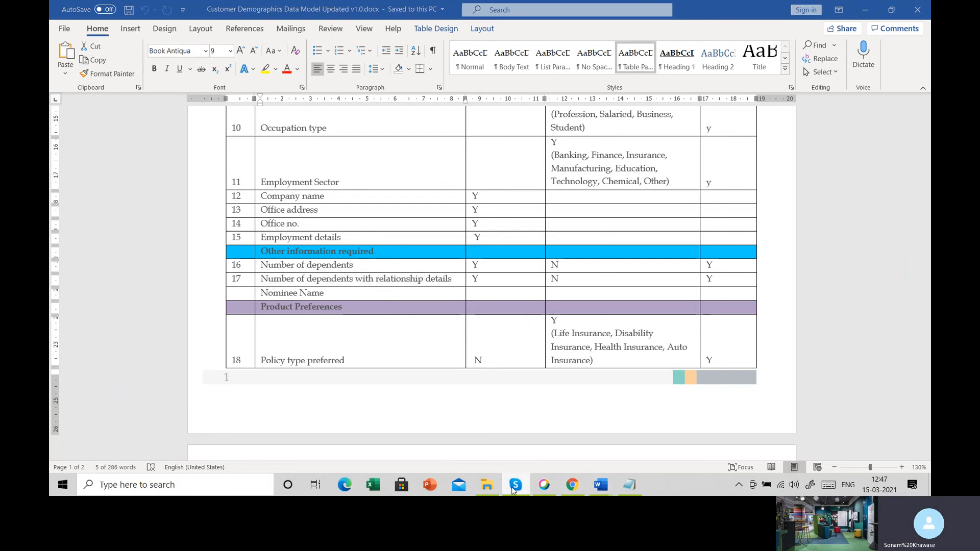
{"action": "left_click", "coordinate": [713, 452]}
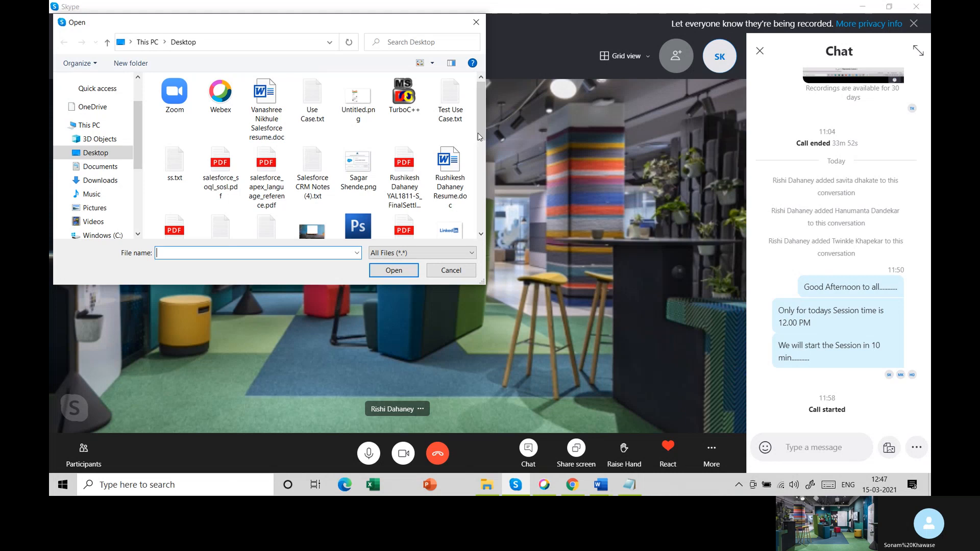
{"action": "left_click", "coordinate": [479, 136]}
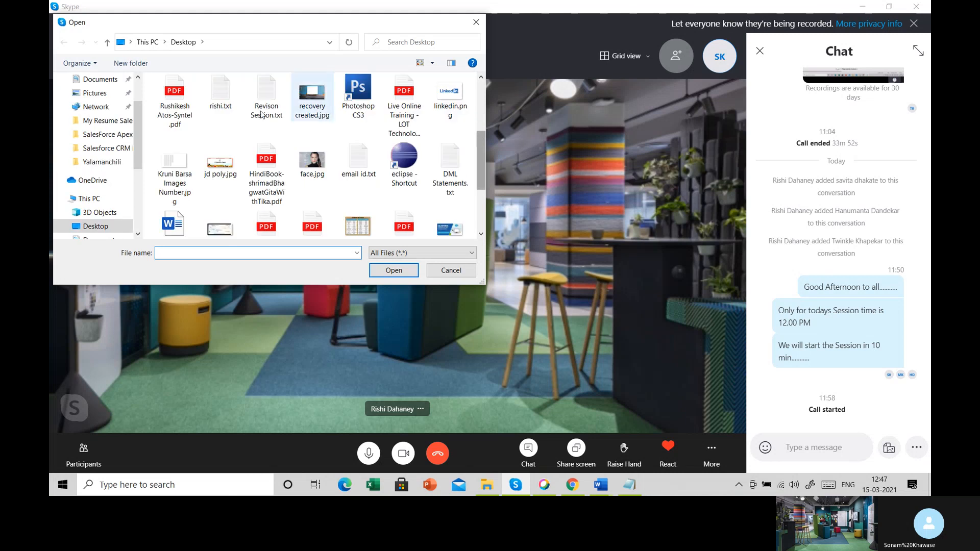
{"action": "scroll", "coordinate": [219, 176], "scroll_direction": "down", "scroll_amount": 2}
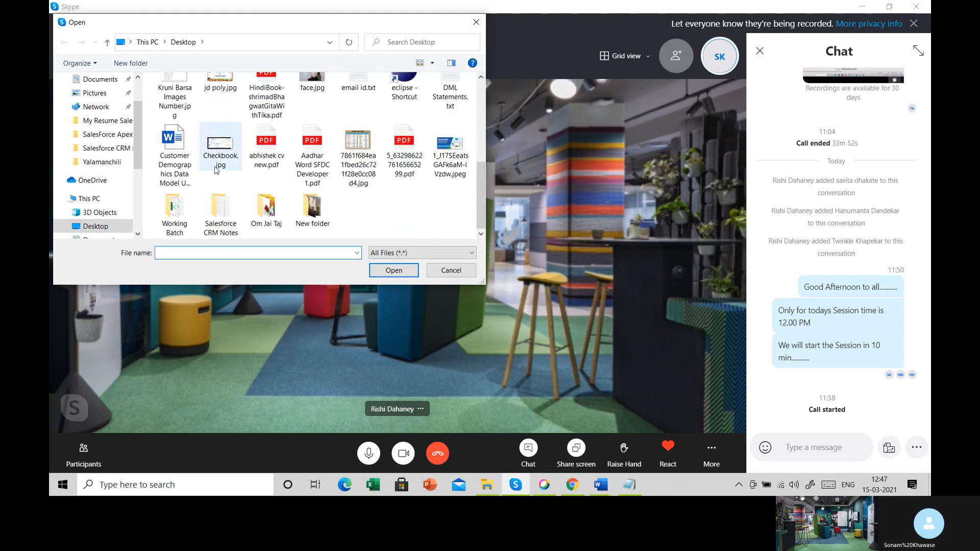
{"action": "left_click", "coordinate": [192, 183]}
{"action": "left_click", "coordinate": [385, 271]}
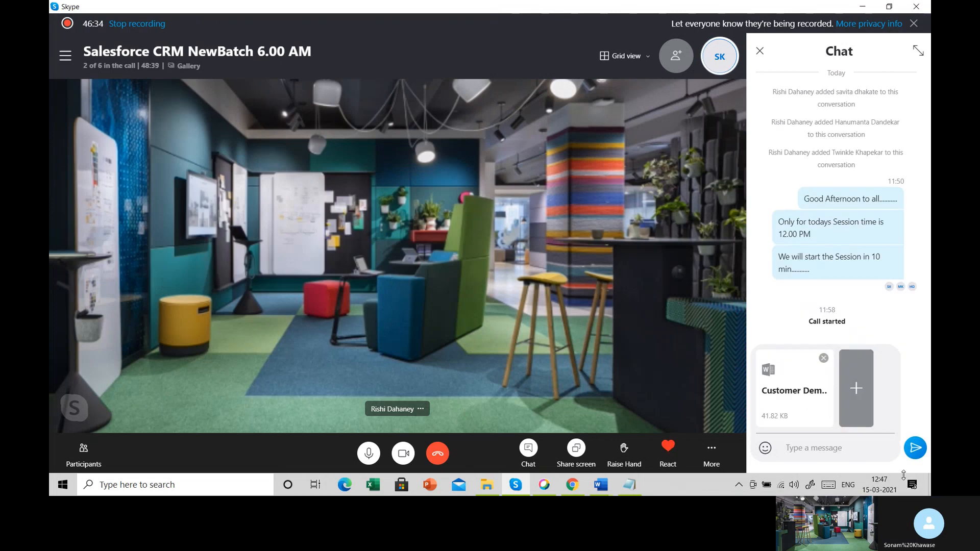
{"action": "left_click", "coordinate": [915, 448]}
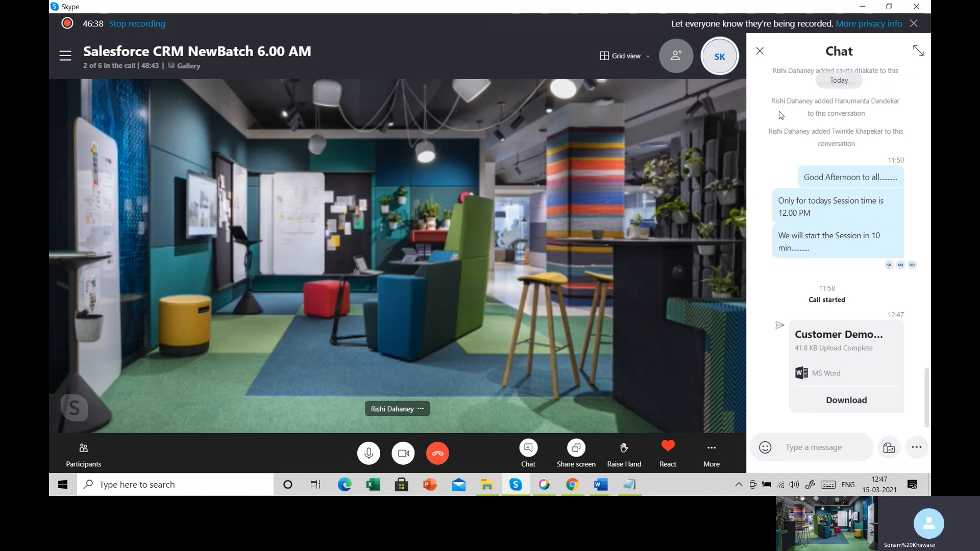
{"action": "left_click", "coordinate": [758, 52]}
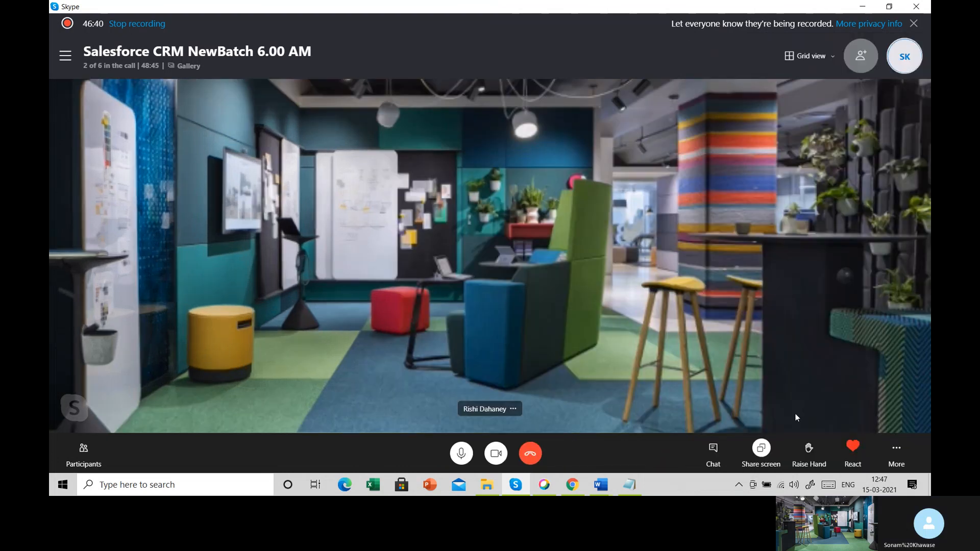